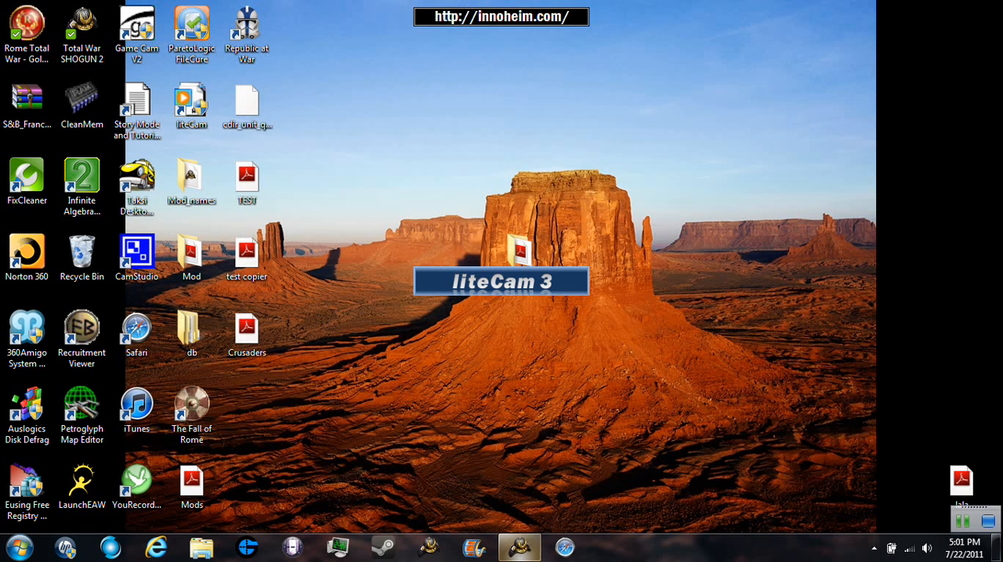
- Create a new pack file in Pack File Manager with its packed files relative to the Mod folder on the desktop
left_click(519, 547)
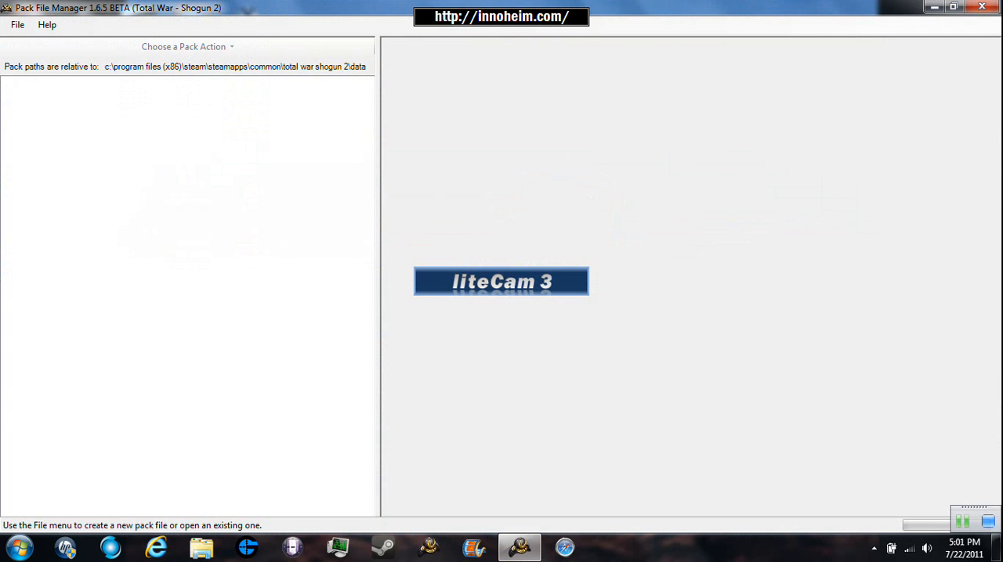
left_click(17, 25)
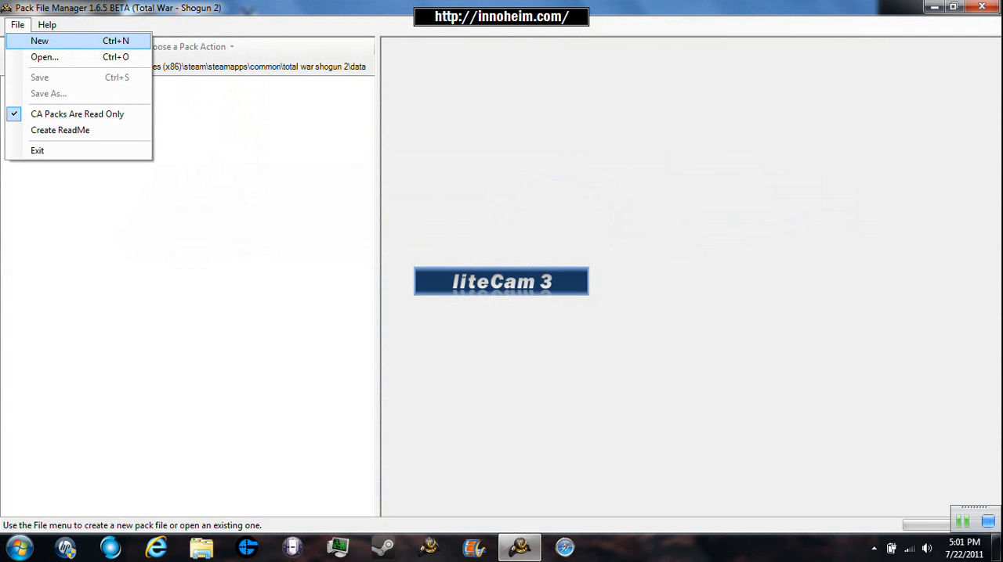
left_click(40, 40)
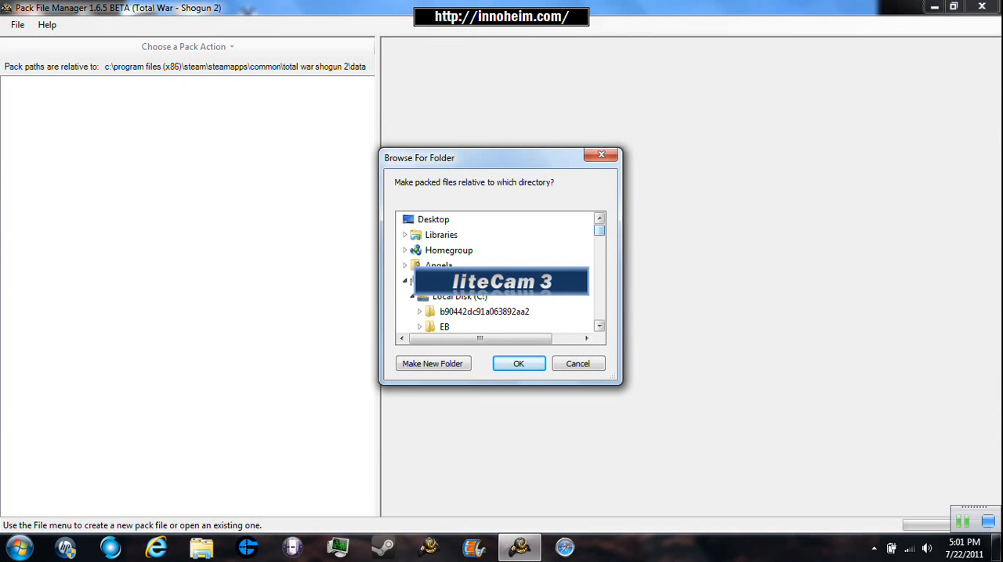
left_click_drag(599, 231, 600, 313)
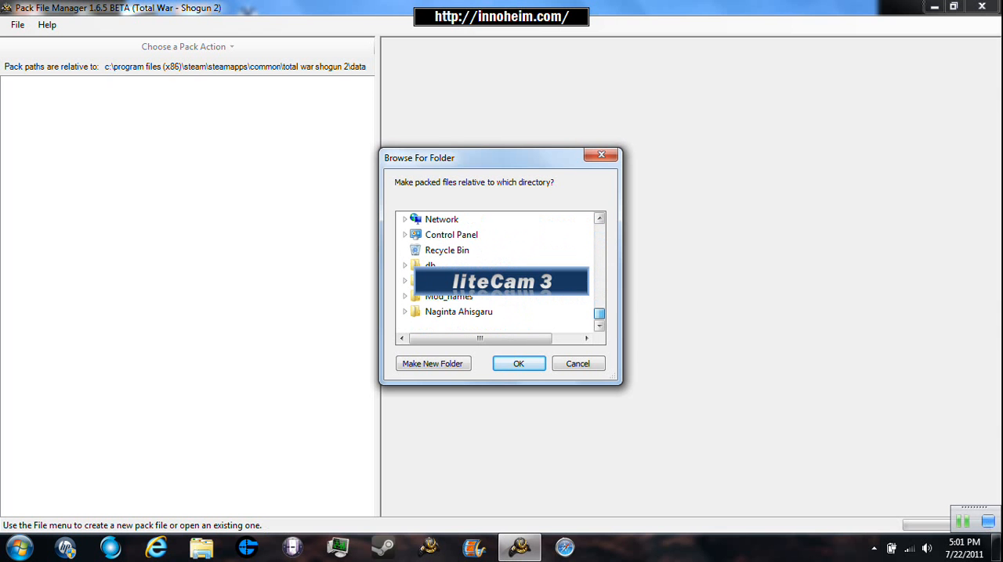
left_click(434, 281)
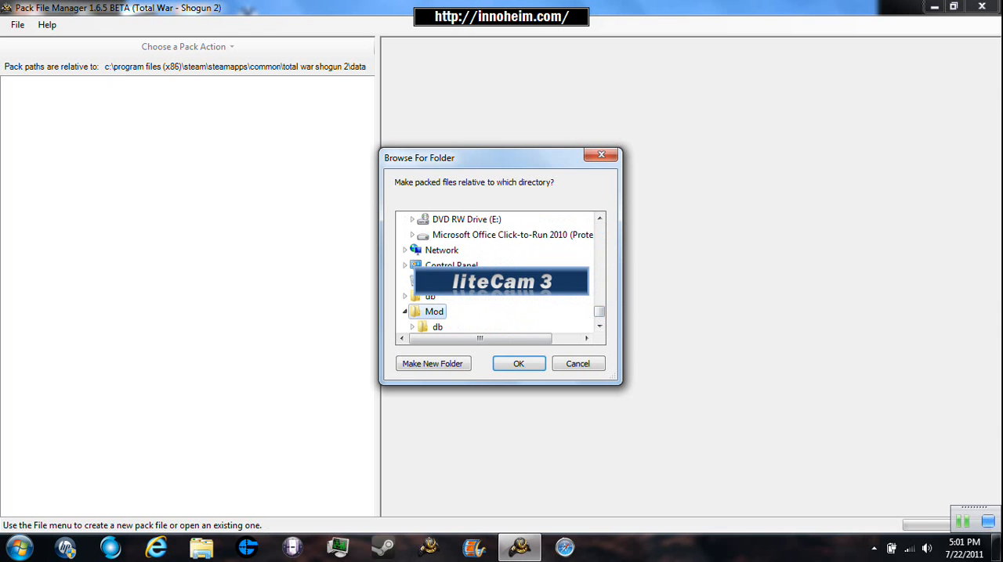
key("Return")
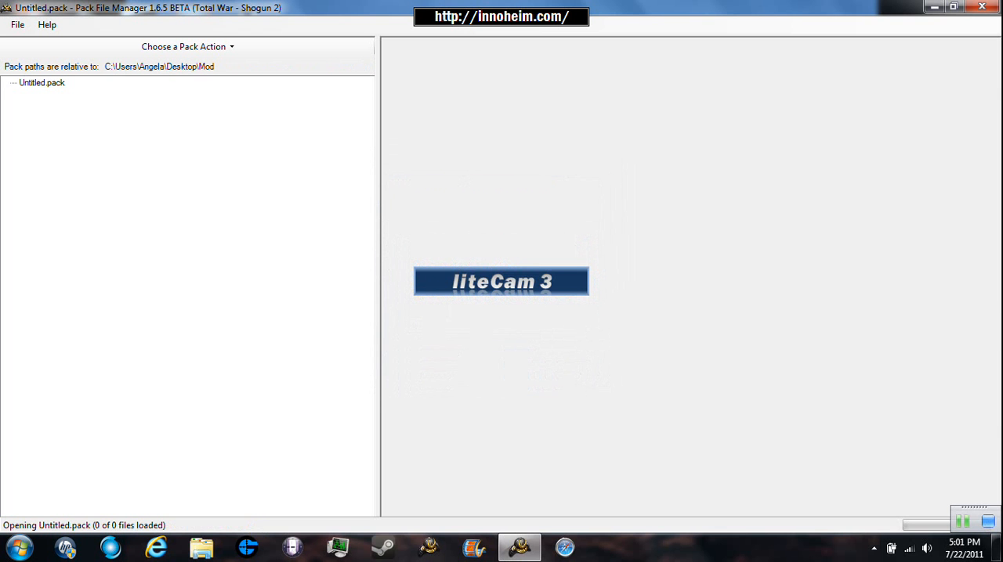
- Browse the Mod folder's db and text subfolders through Add File(s) for Untitled.pack, and cancel without adding anything
left_click(18, 25)
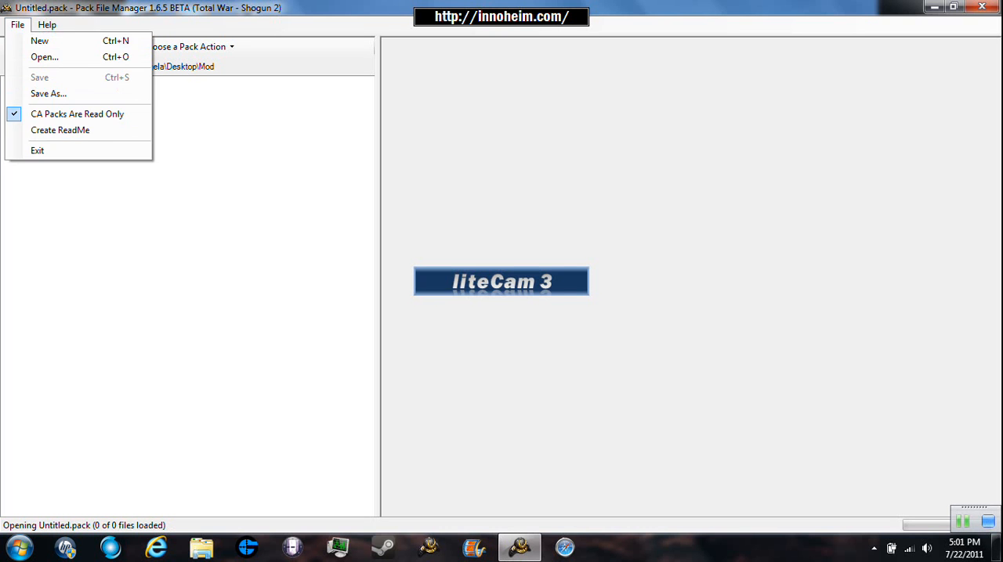
left_click(227, 117)
left_click(41, 83)
left_click(187, 47)
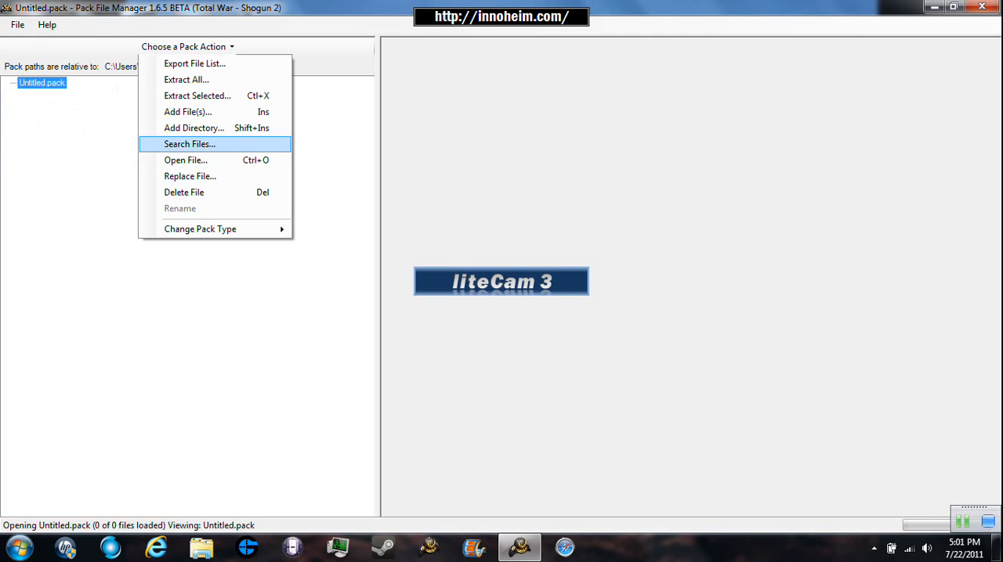
left_click(188, 112)
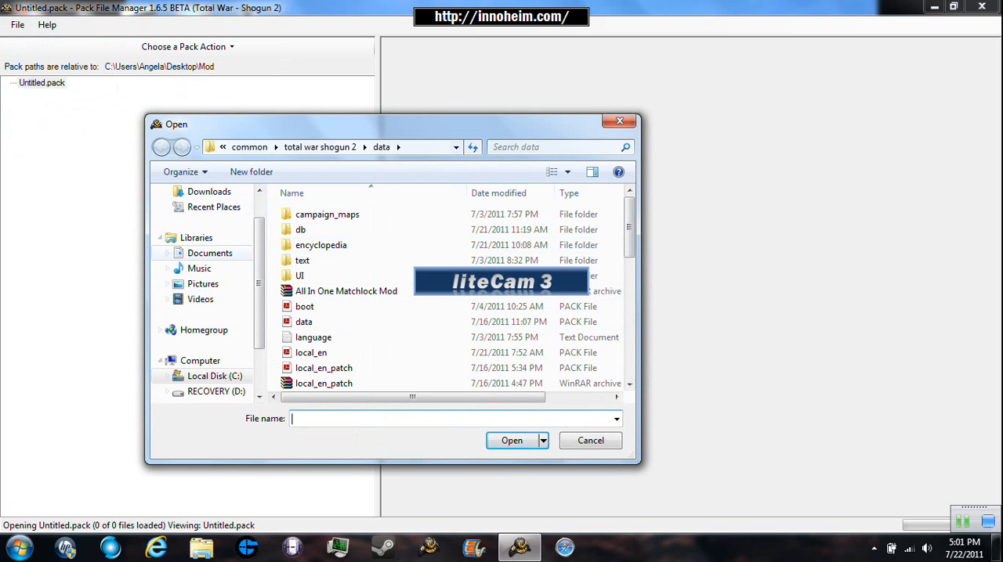
left_click(214, 207)
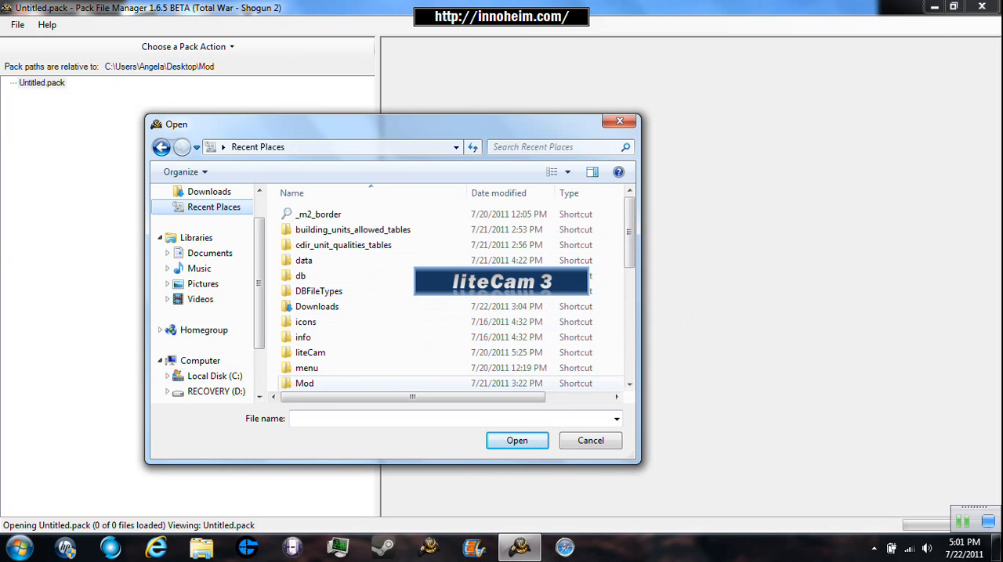
double_click(304, 383)
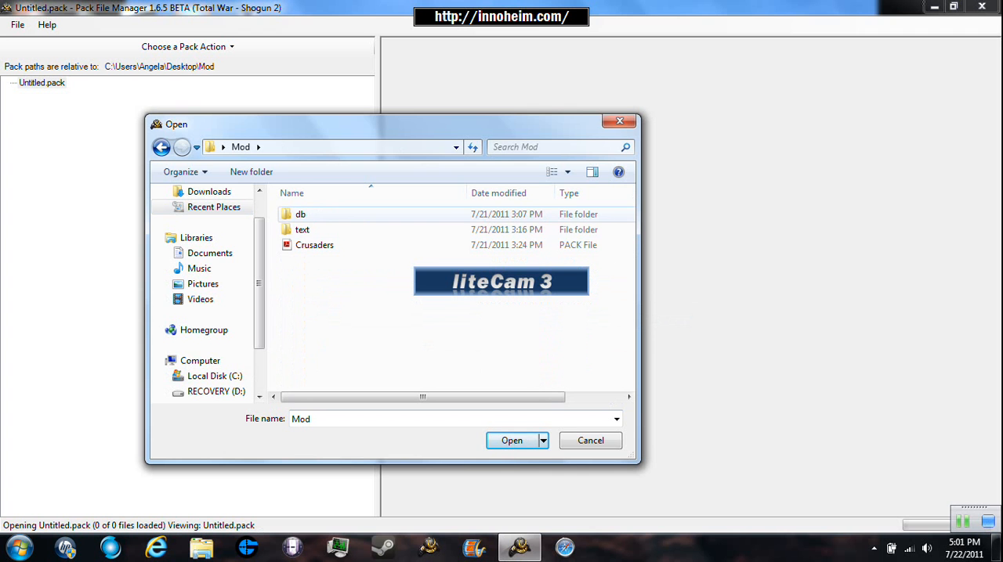
double_click(300, 214)
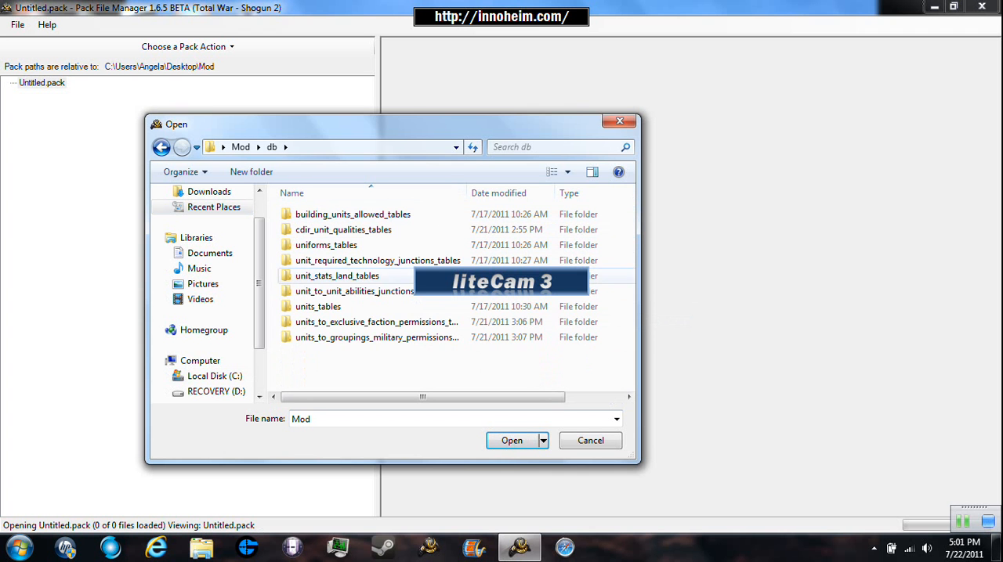
left_click(241, 147)
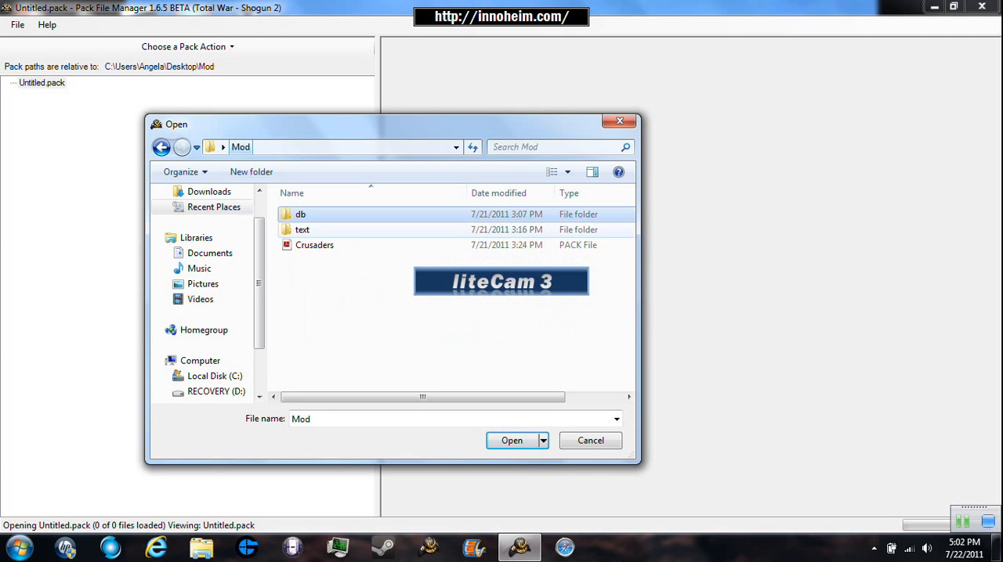
double_click(301, 229)
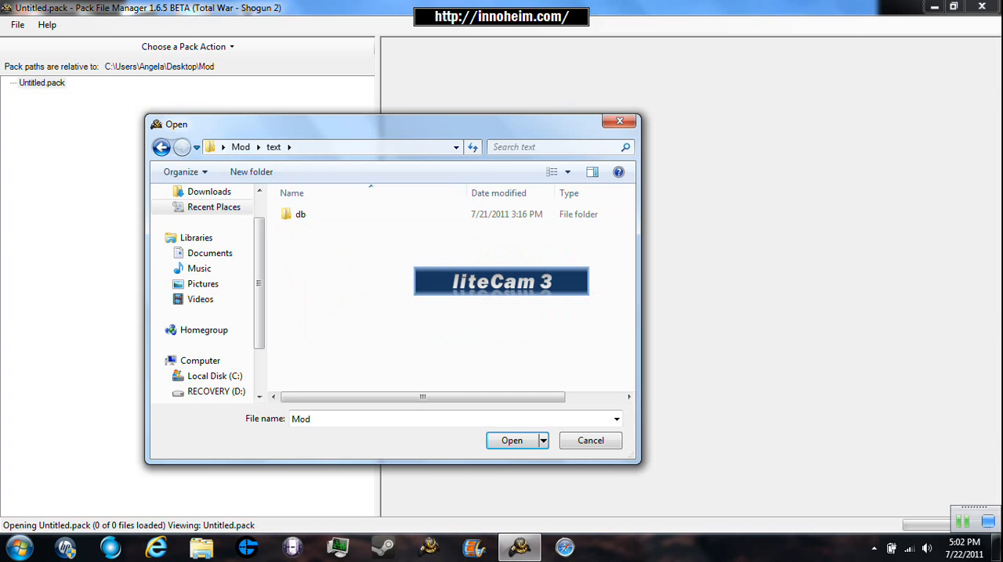
left_click(591, 441)
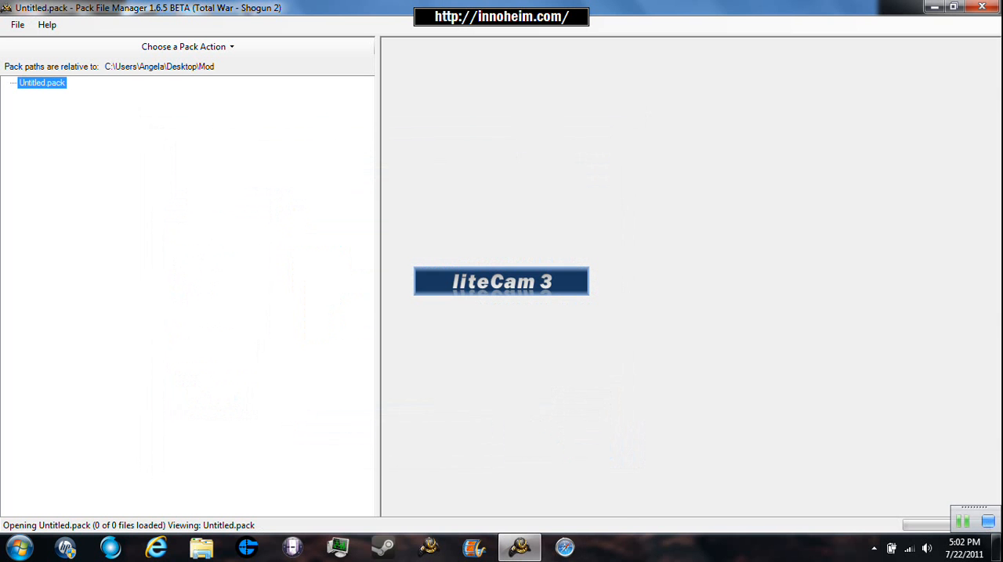
- Start another Pack File Manager window and open data.pack from the total war shogun 2 data folder
right_click(519, 547)
left_click(486, 479)
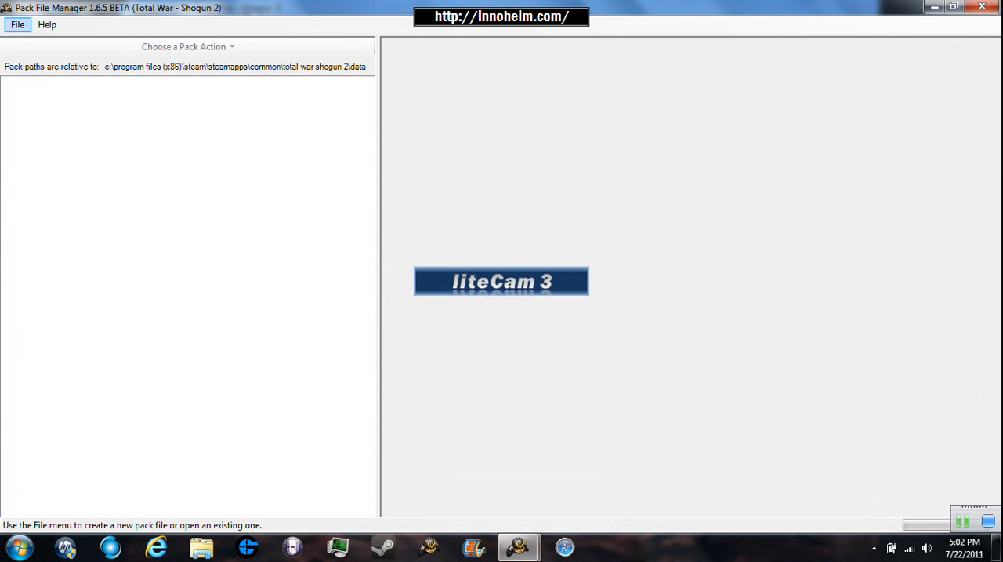
left_click(17, 25)
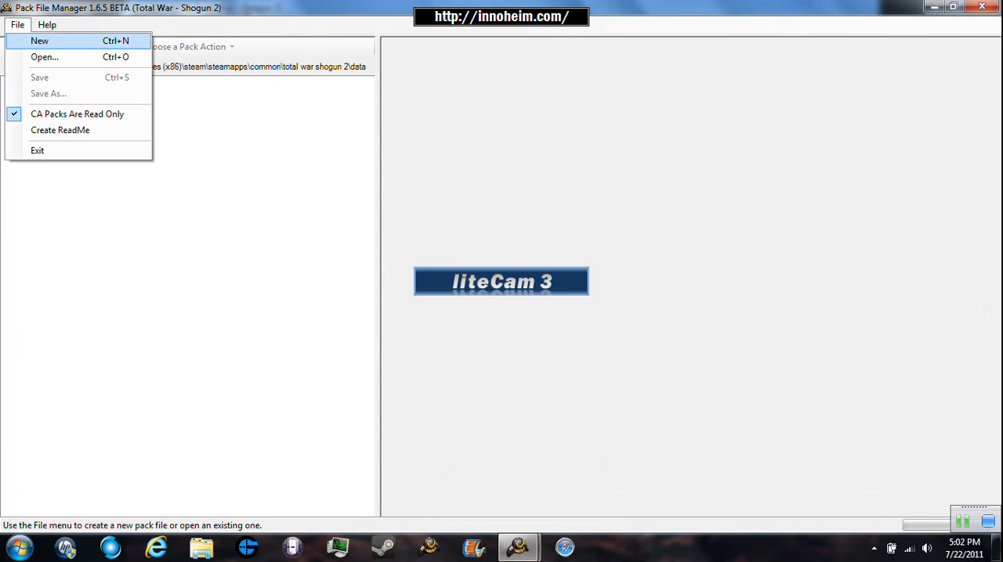
left_click(44, 58)
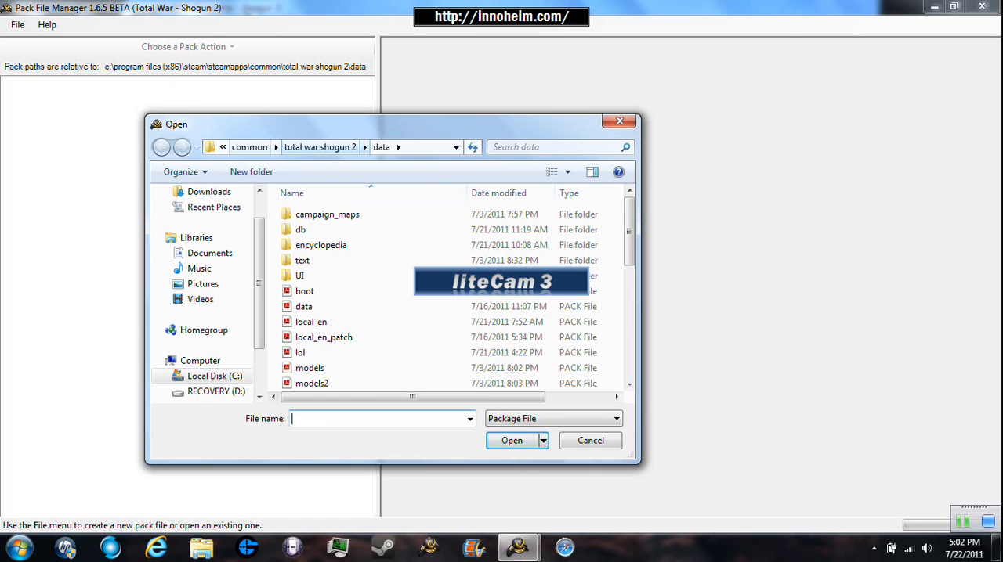
double_click(303, 307)
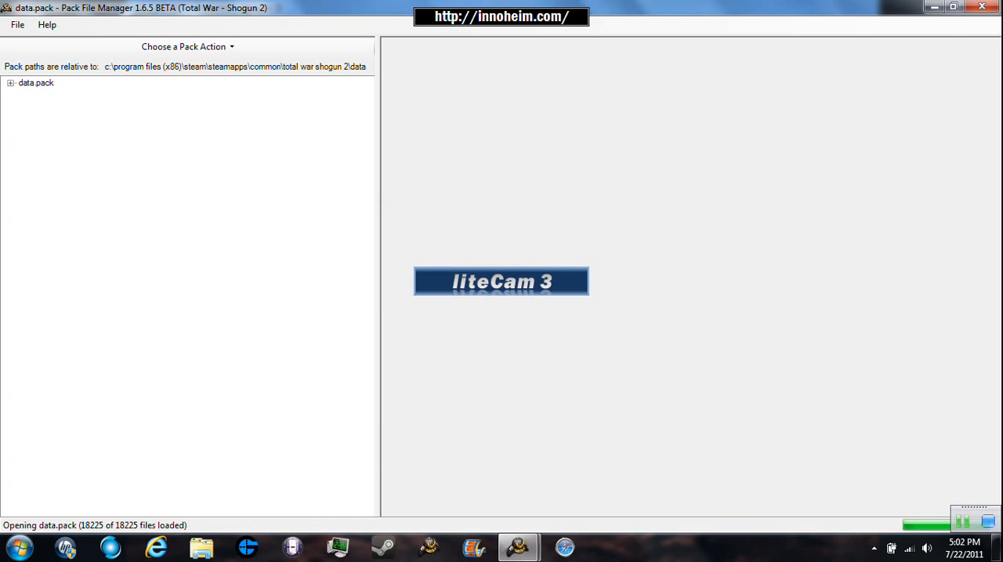
- Expand data.pack and its db folder to list the database tables
left_click(11, 83)
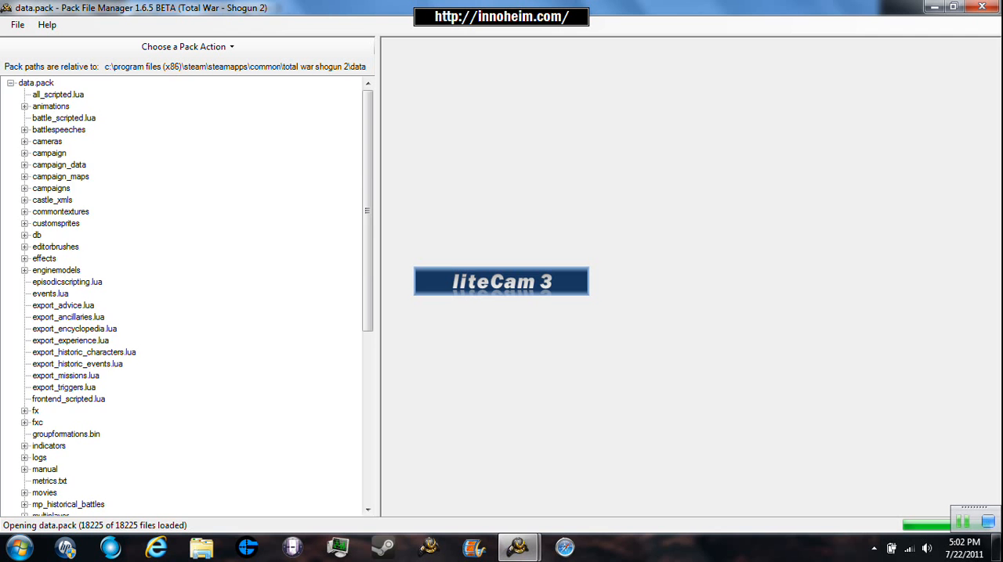
scroll(184, 297, "down", 9)
scroll(184, 298, "up", 9)
left_click(24, 246)
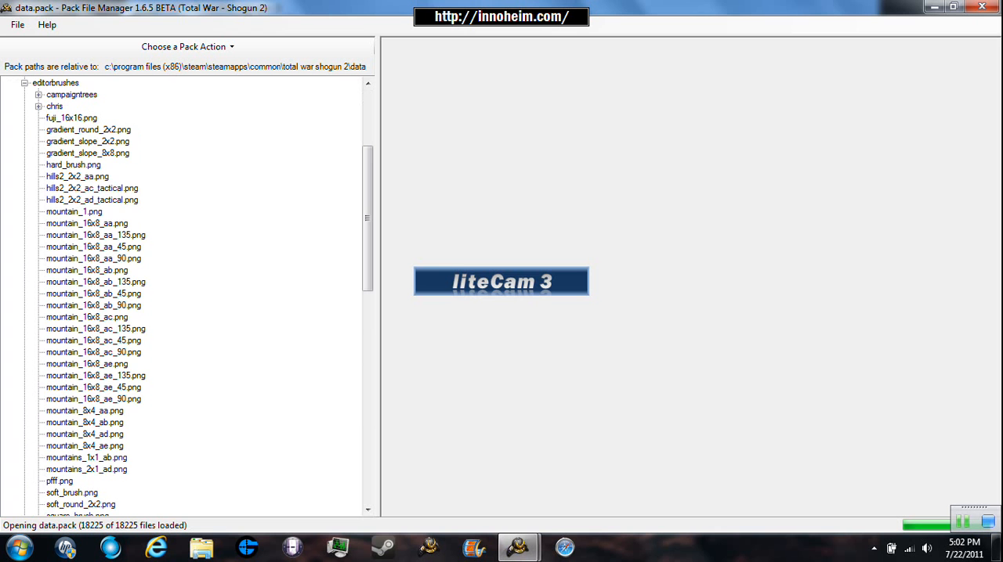
left_click(25, 83)
scroll(185, 298, "up", 5)
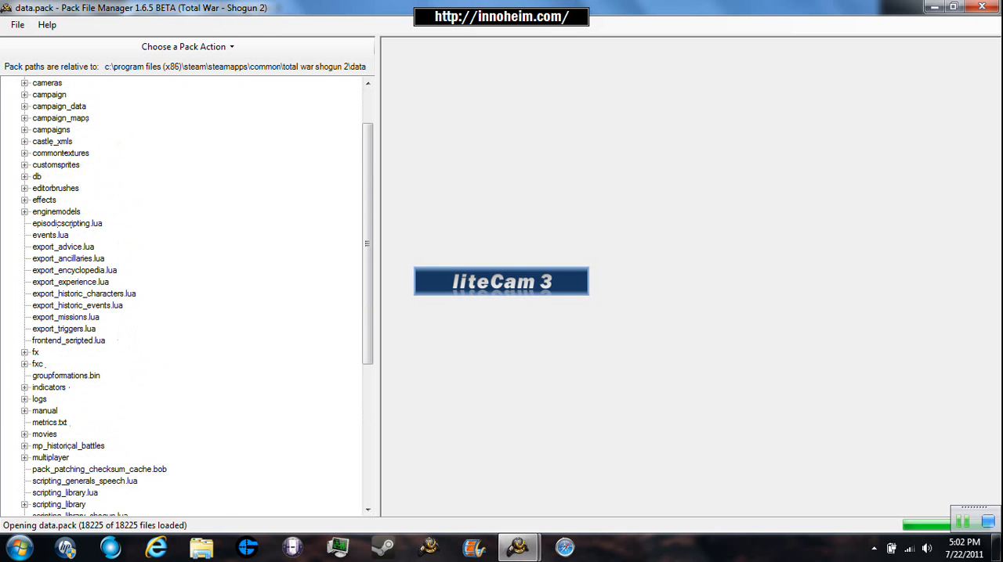
left_click(24, 235)
- Open the cdir_unit_qualities file inside cdir_unit_qualities_tables in the db folder
scroll(184, 297, "down", 20)
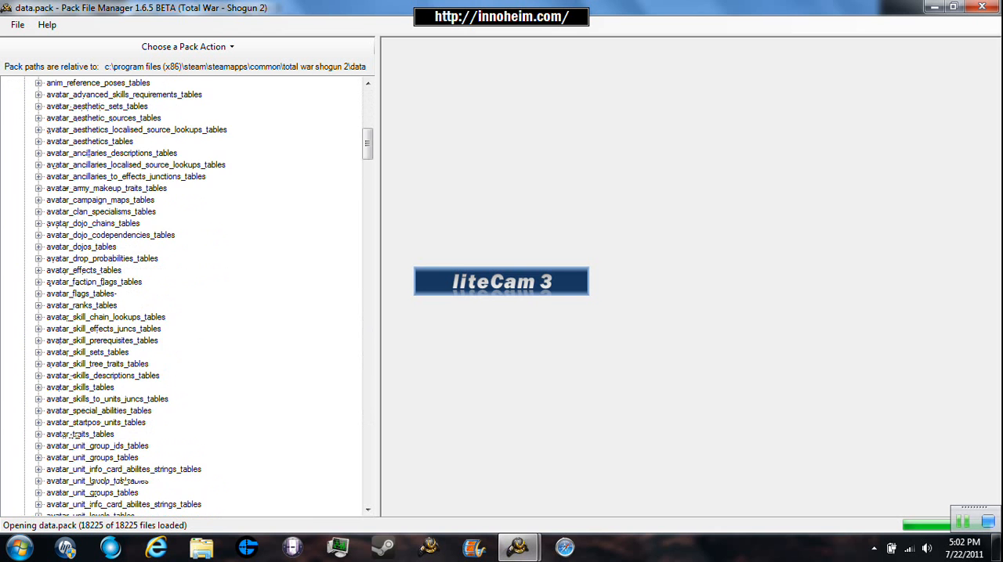
scroll(184, 297, "up", 9)
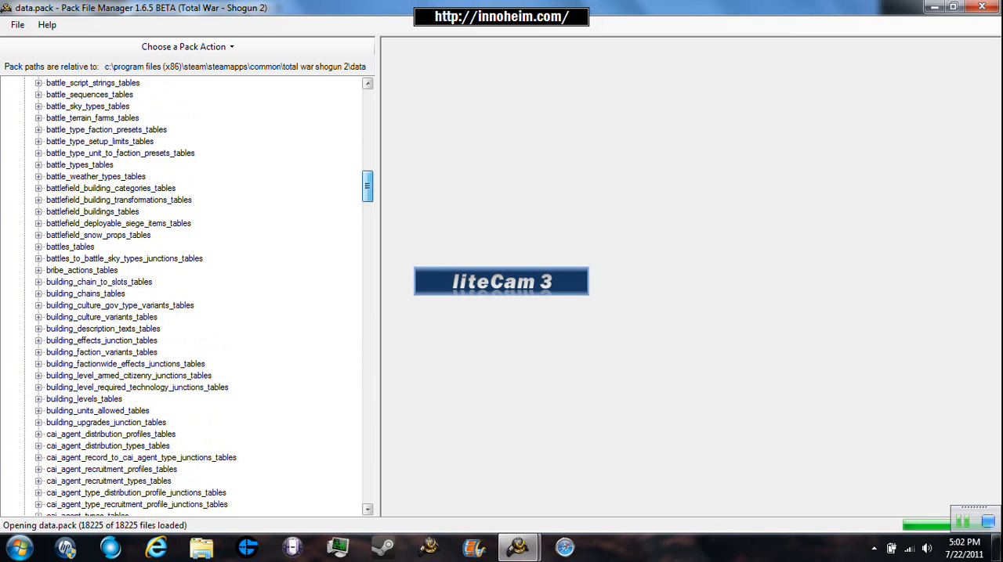
scroll(184, 297, "down", 16)
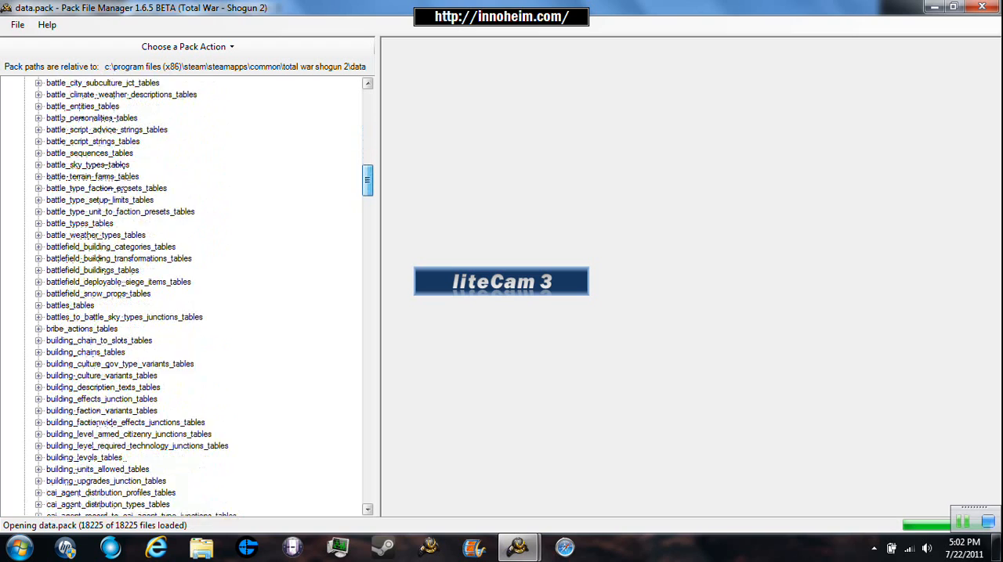
scroll(184, 297, "down", 12)
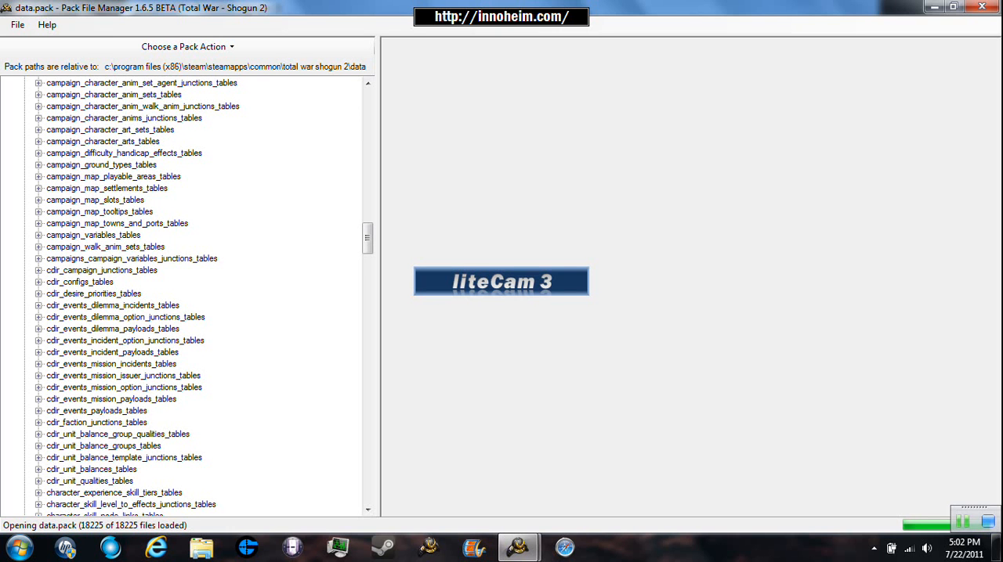
left_click(39, 481)
left_click(91, 492)
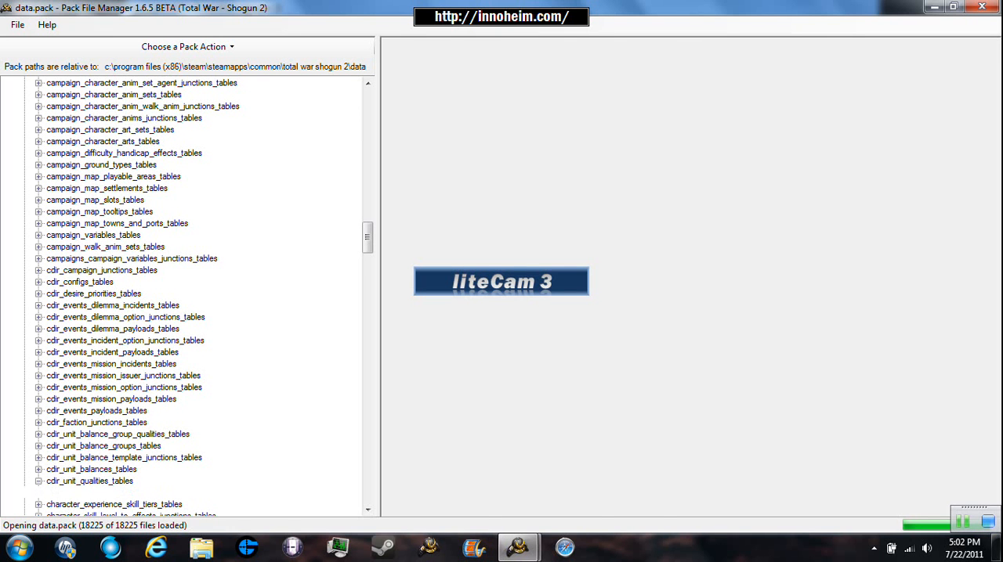
- Try to extract the selected cdir_unit_qualities file to the Mod folder, cancelling the extraction instead of overwriting the existing copy
left_click(187, 47)
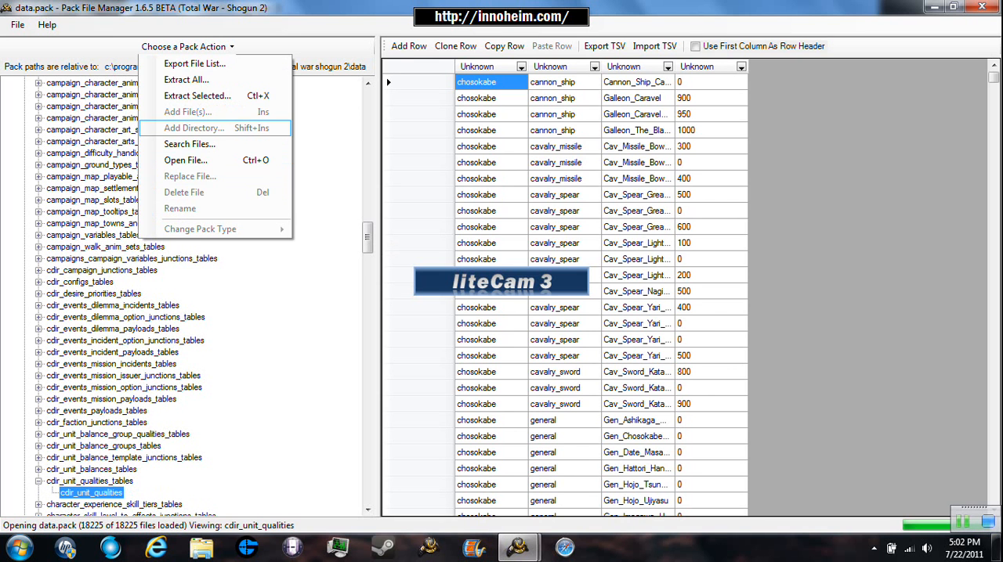
left_click(197, 95)
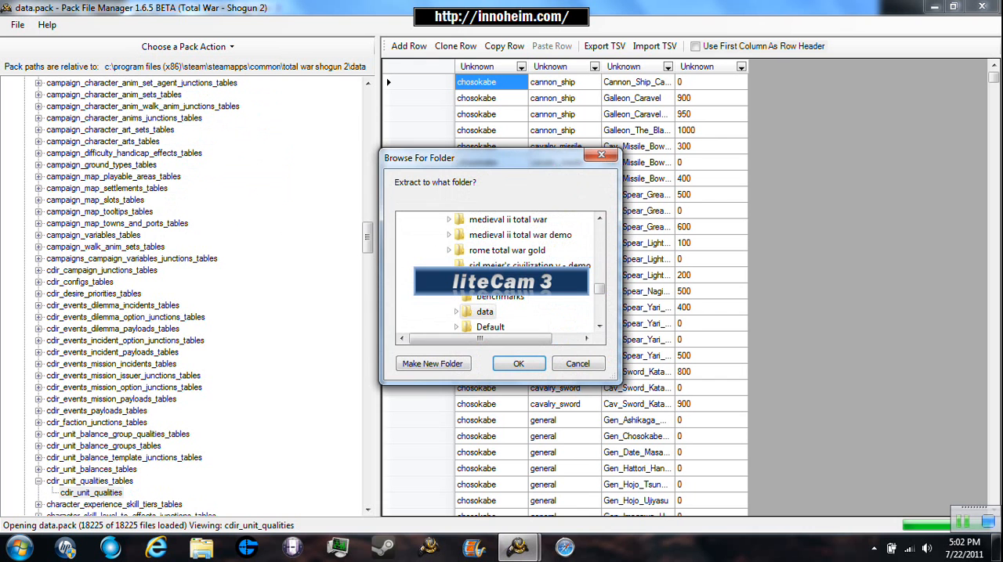
scroll(598, 306, "down", 10)
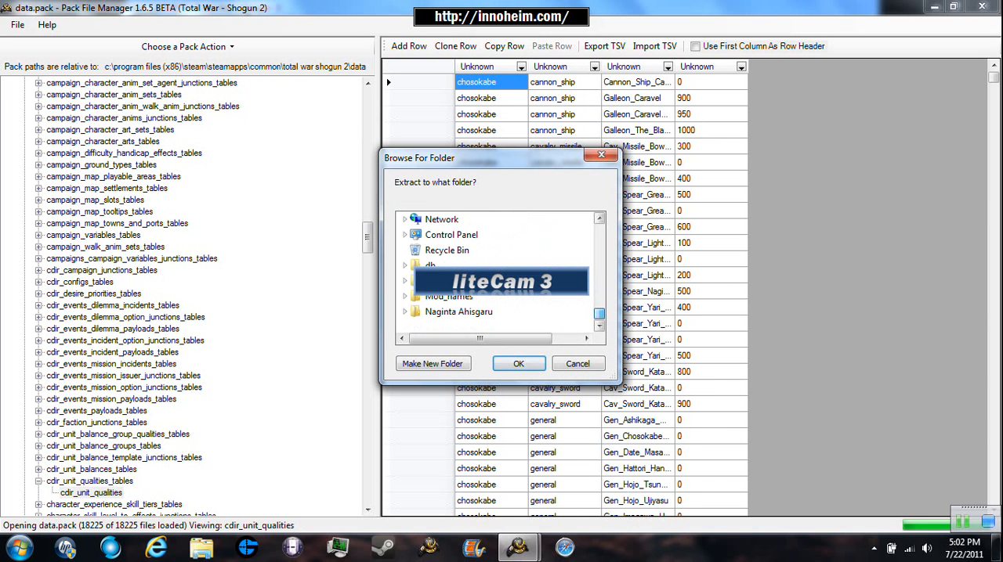
left_click(434, 281)
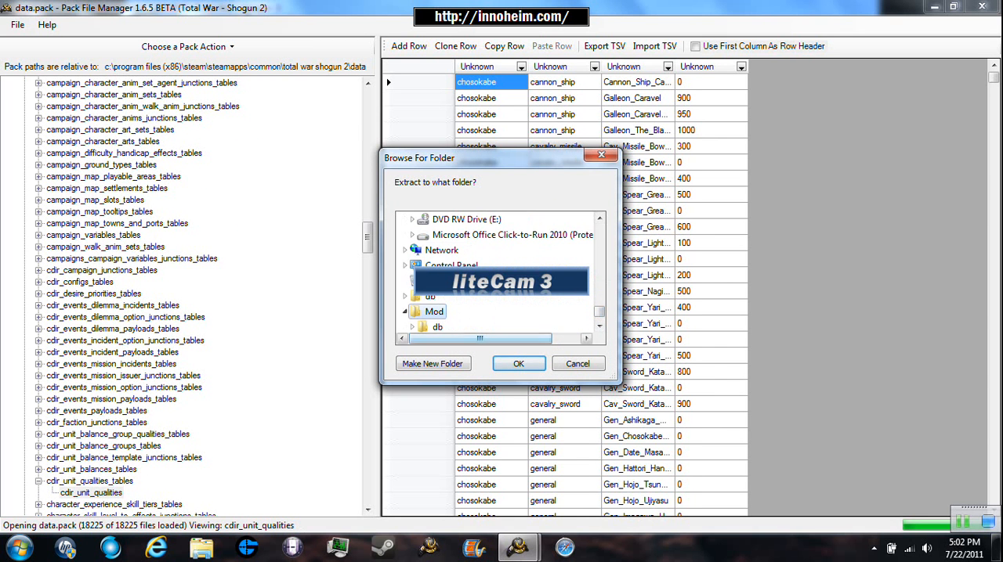
key("Return")
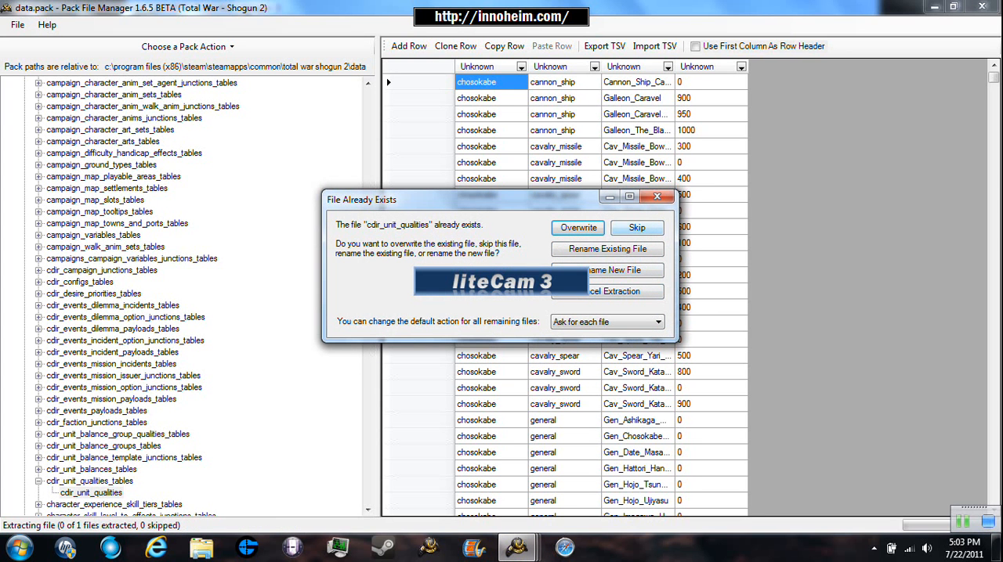
left_click(608, 292)
- Collapse cdir_unit_qualities_tables and open the uniforms file inside uniforms_tables in the db folder
scroll(188, 298, "down", 2)
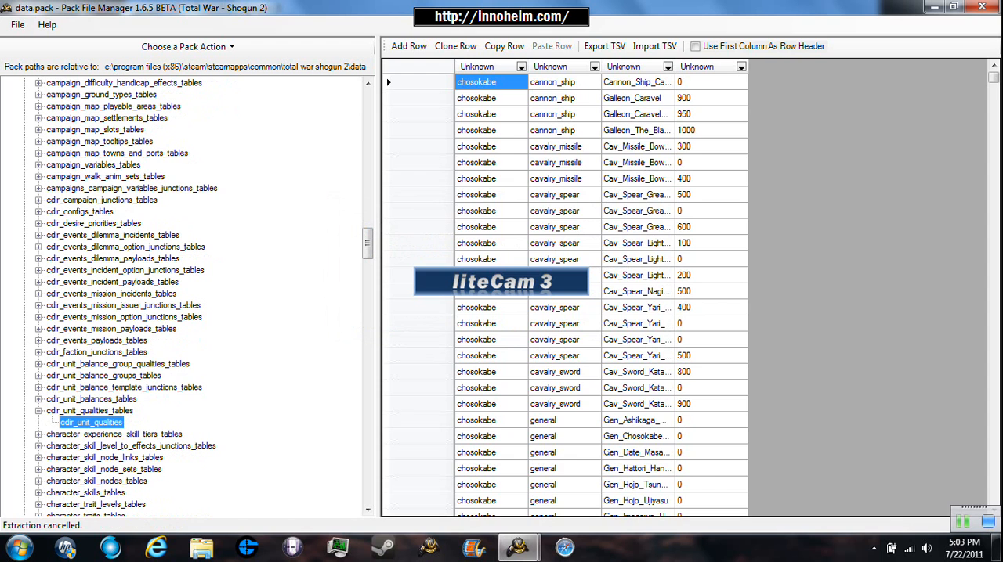
left_click(38, 411)
scroll(39, 411, "down", 20)
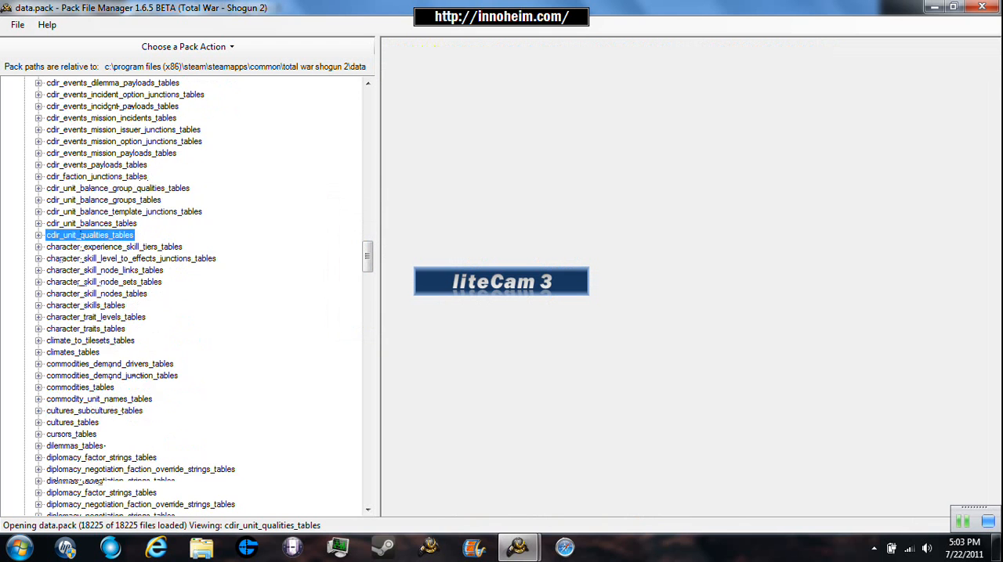
scroll(188, 298, "down", 20)
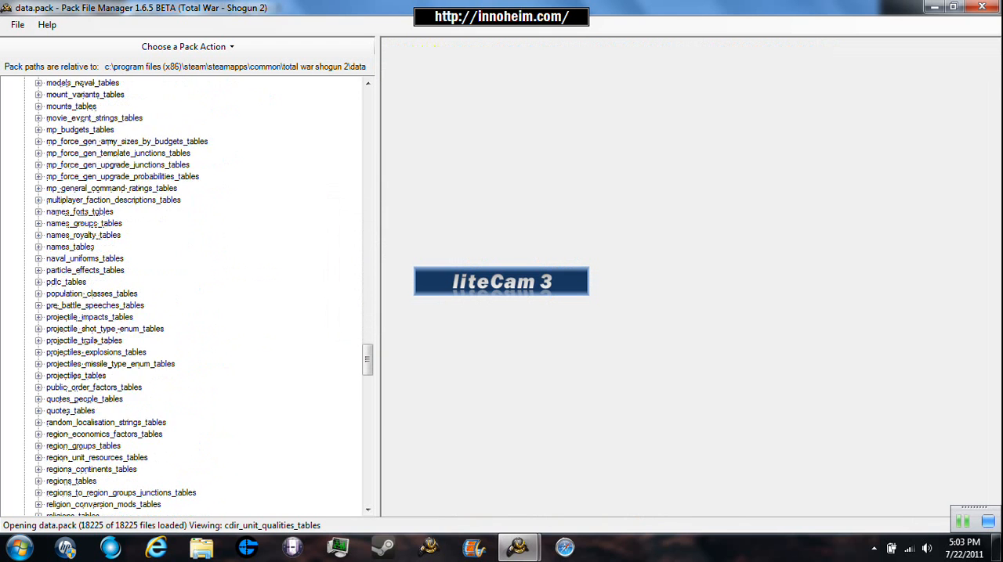
scroll(188, 298, "down", 6)
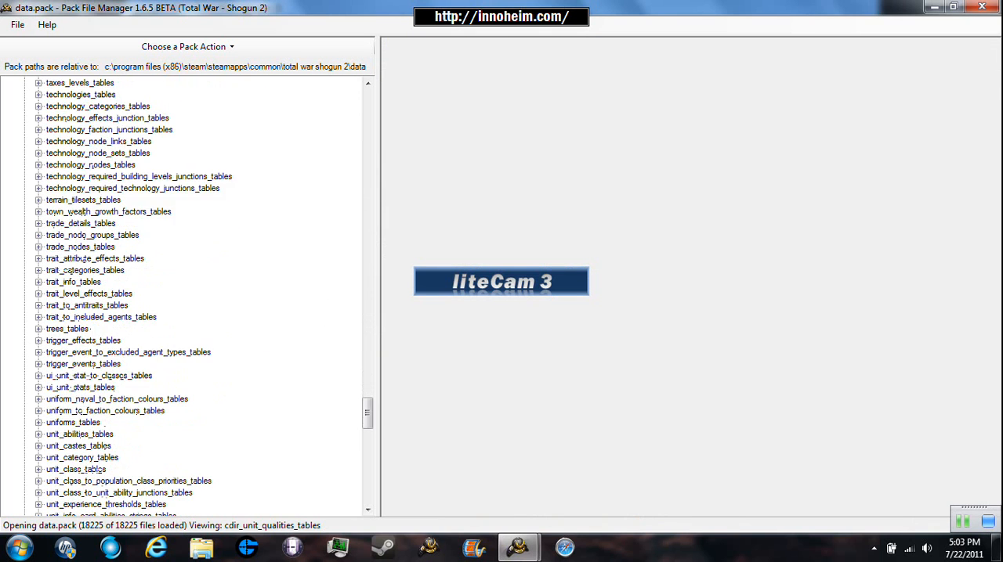
left_click(38, 423)
left_click(64, 435)
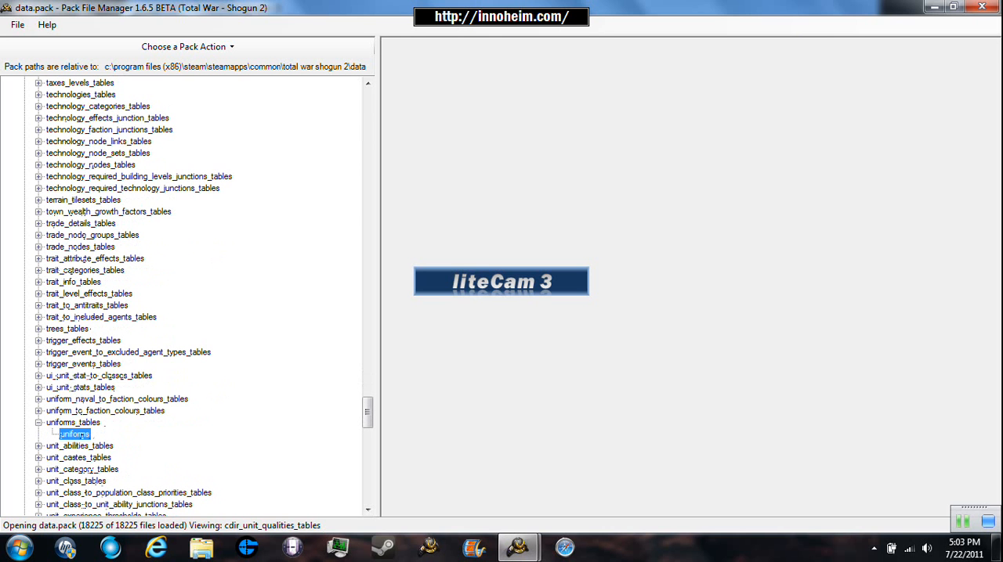
- Try to extract the selected uniforms file to the Mod folder
right_click(64, 434)
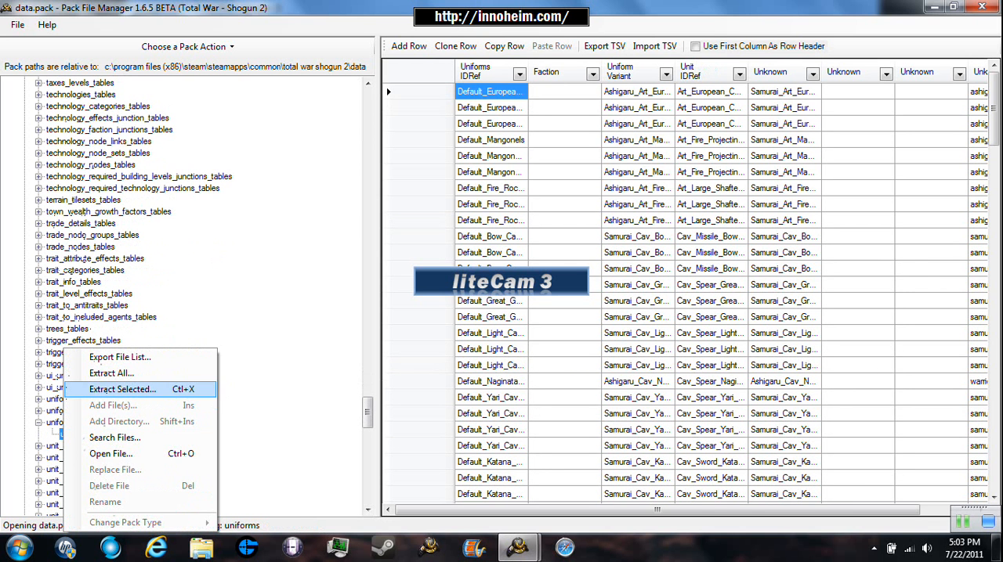
key("Return")
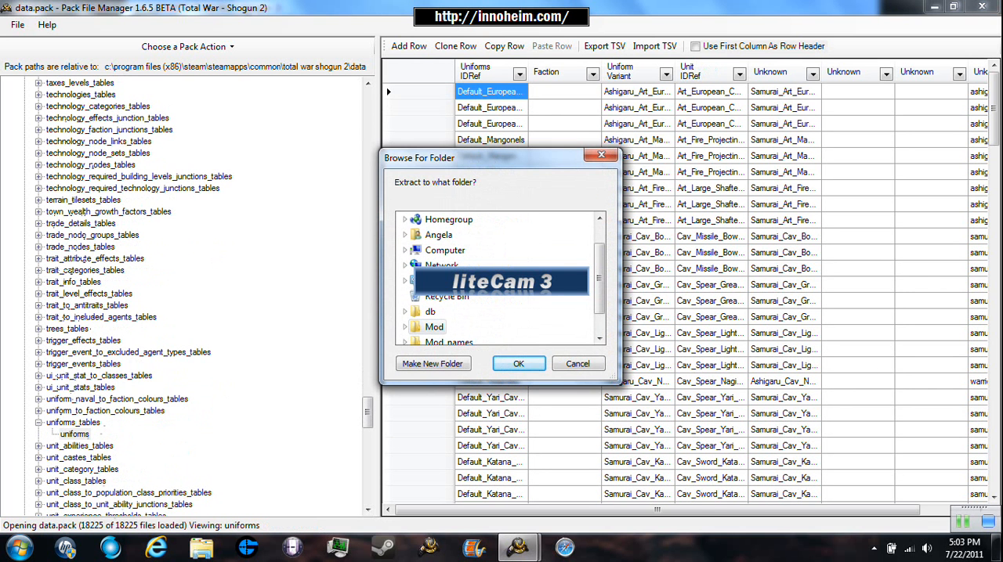
key("Return")
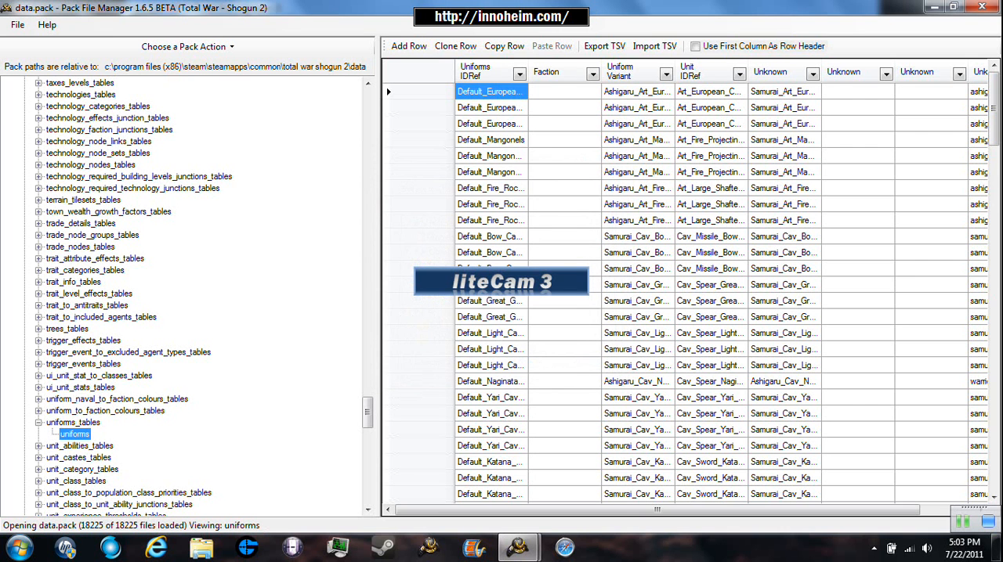
left_click(38, 446)
left_click(87, 457)
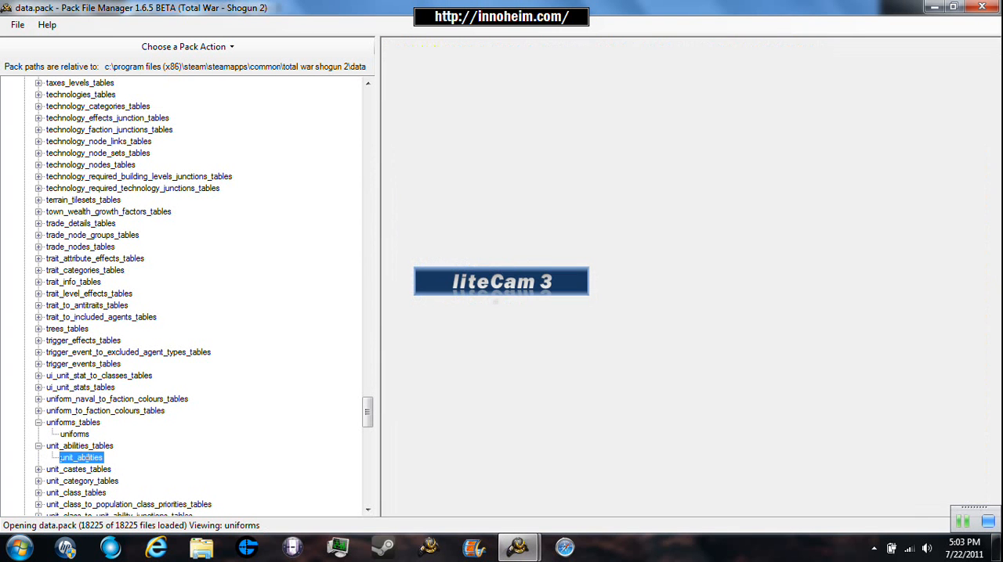
left_click(39, 447)
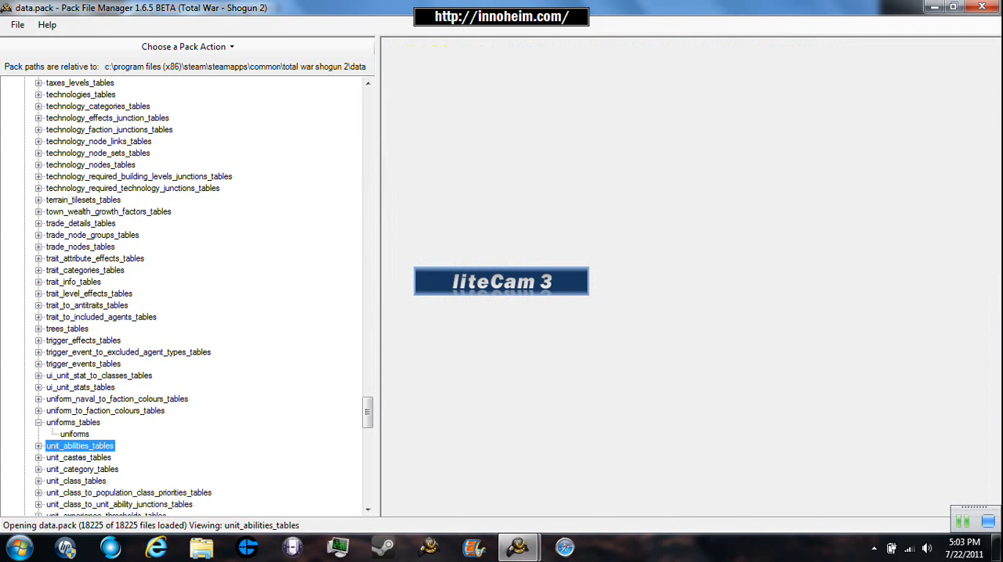
- Expand unit_stats_land_tables and open the unit_stats_land file inside it
scroll(200, 298, "down", 5)
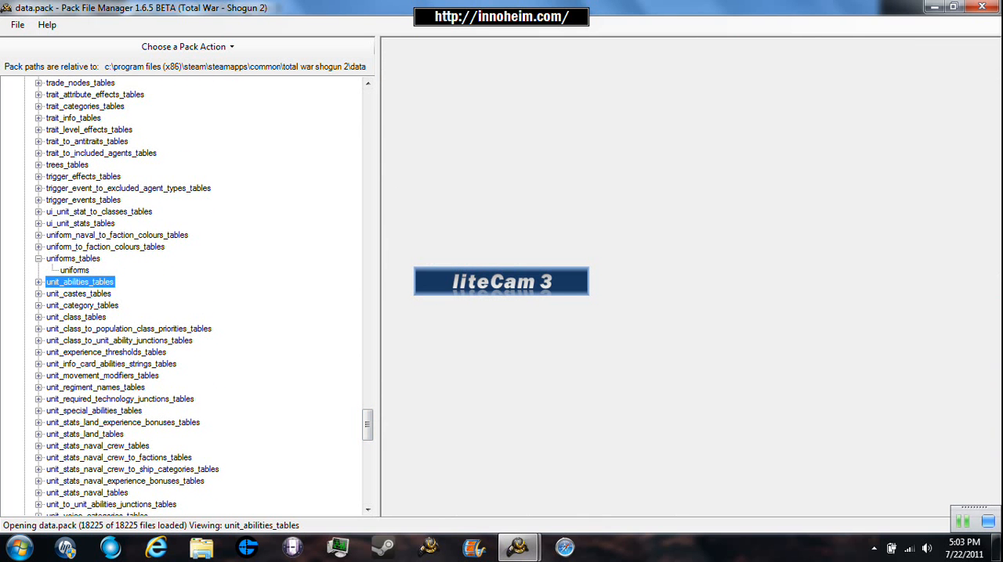
double_click(85, 434)
left_click(86, 446)
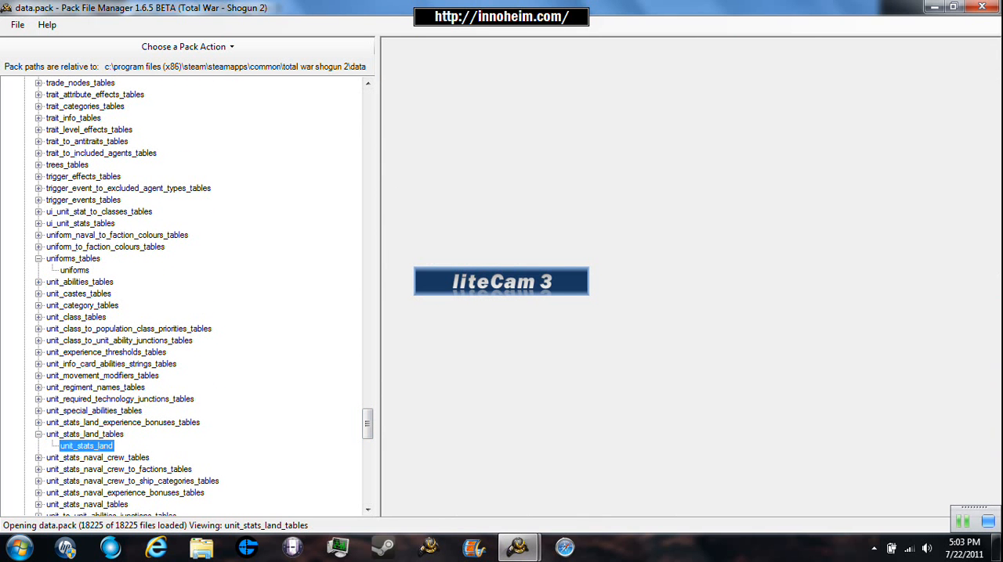
right_click(74, 447)
left_click(100, 453)
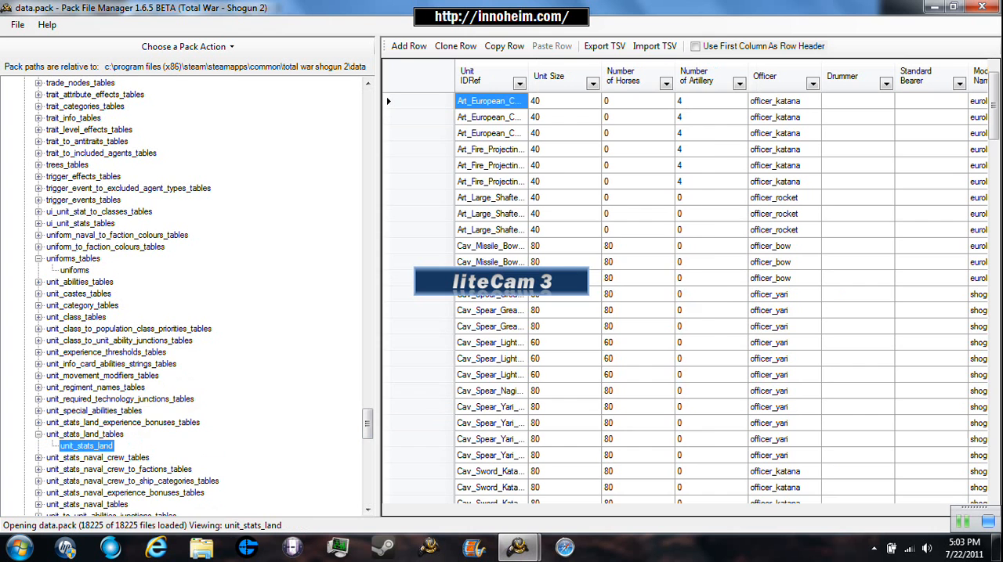
- Try to extract the selected unit_stats_land file to the Mod folder
right_click(97, 445)
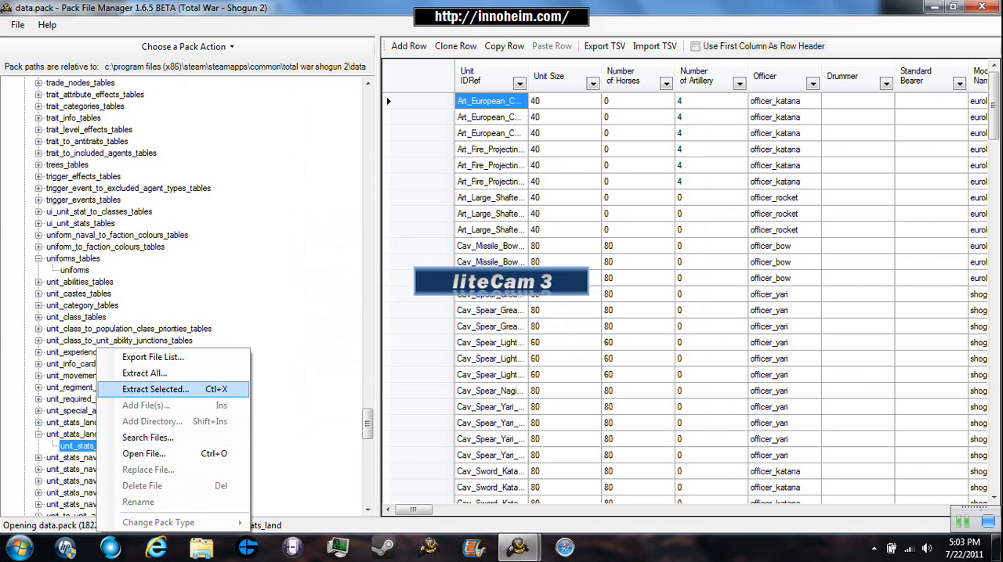
left_click(155, 389)
left_click(433, 326)
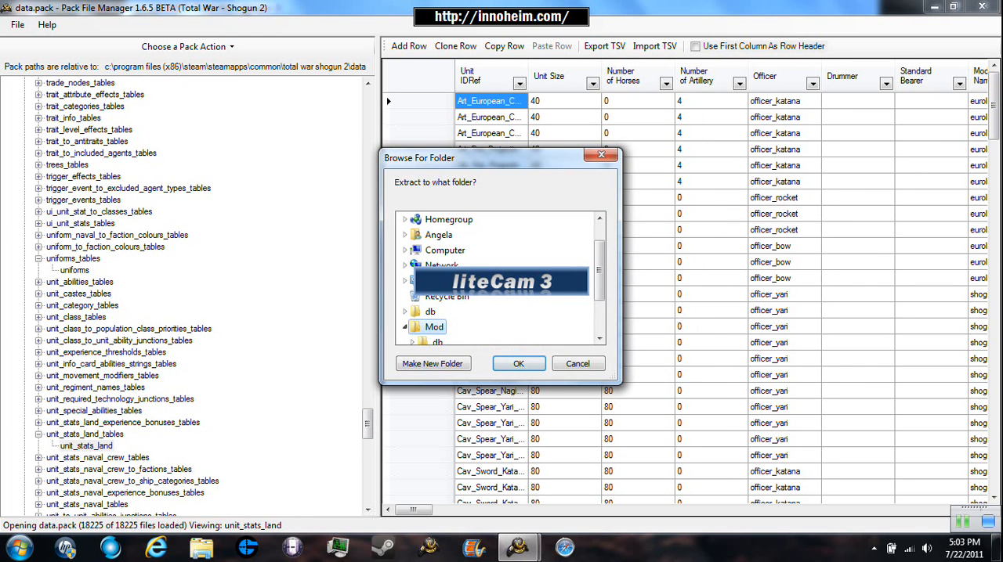
left_click(518, 364)
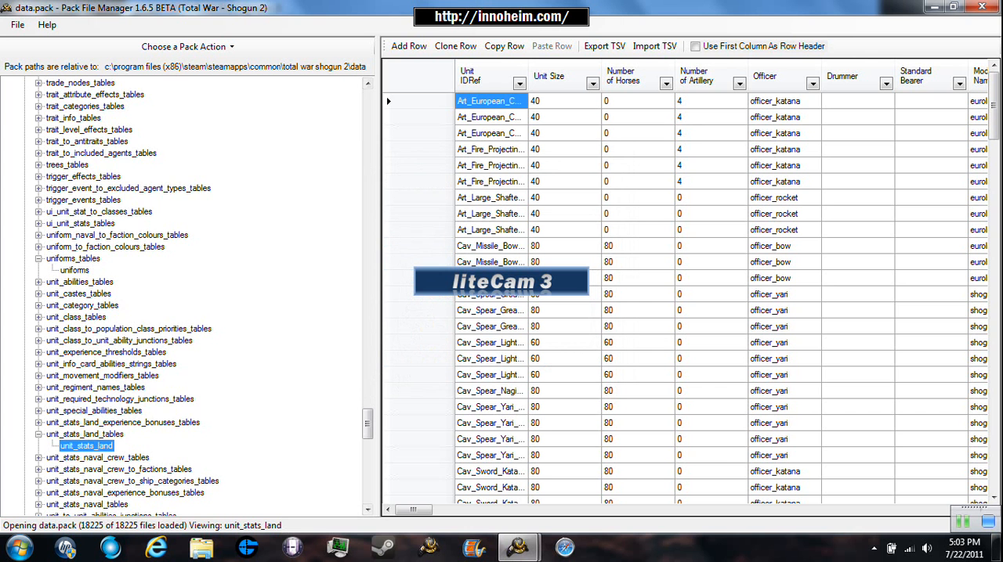
- Expand units_tables and open the units file inside it
scroll(367, 427, "down", 3)
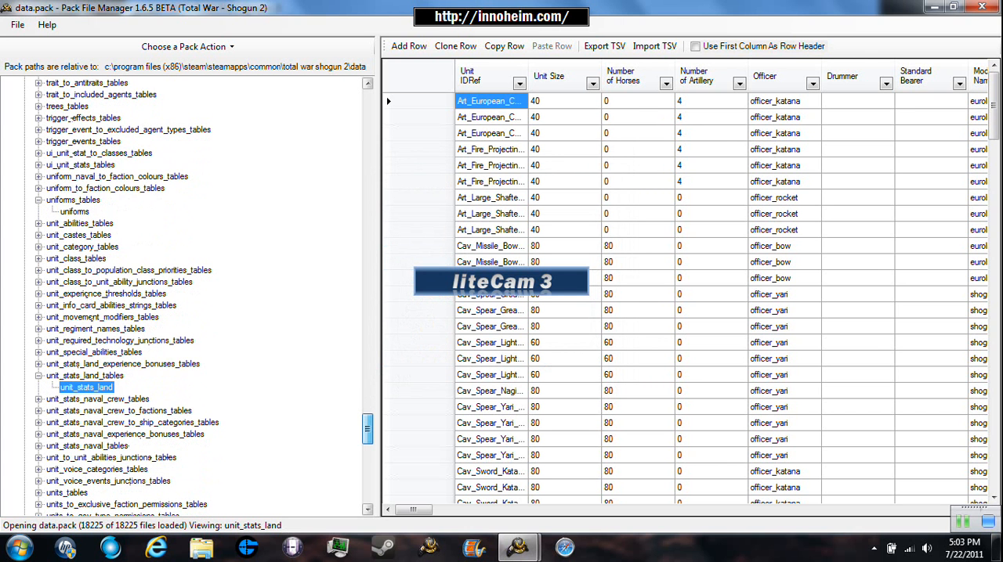
scroll(368, 431, "down", 3)
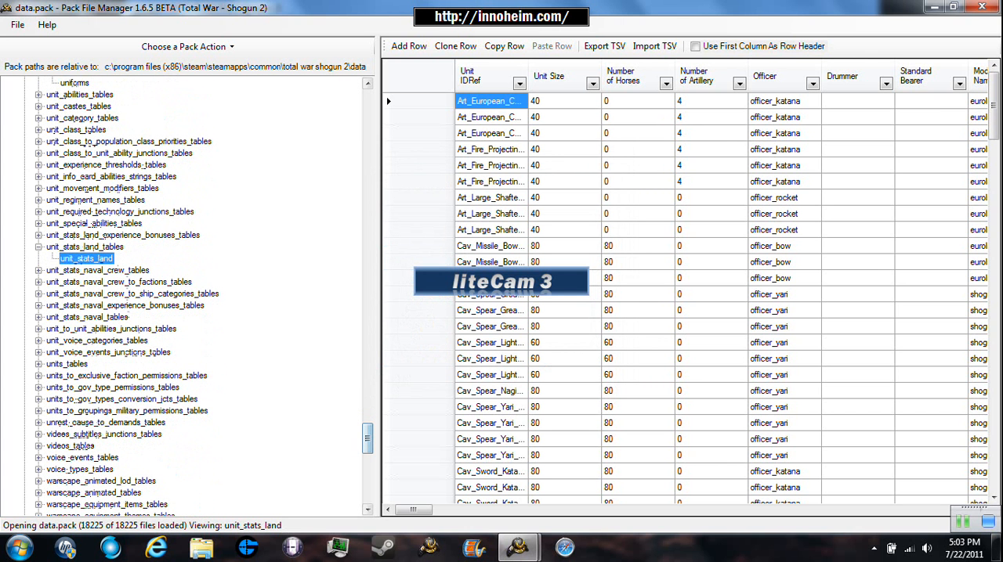
double_click(67, 364)
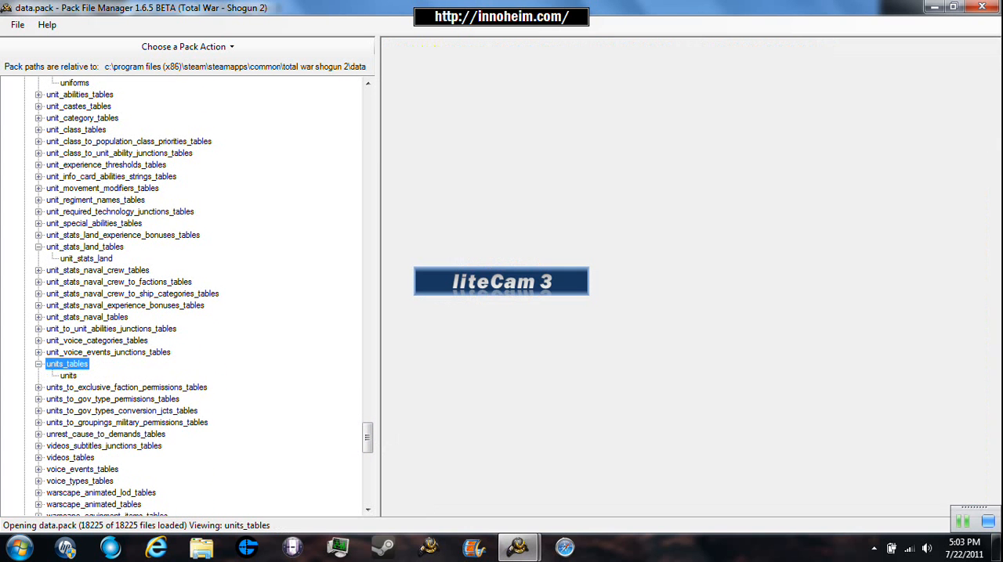
left_click(66, 376)
- Try to extract the selected units file, cancelling at the destination folder choice
right_click(69, 376)
left_click(109, 391)
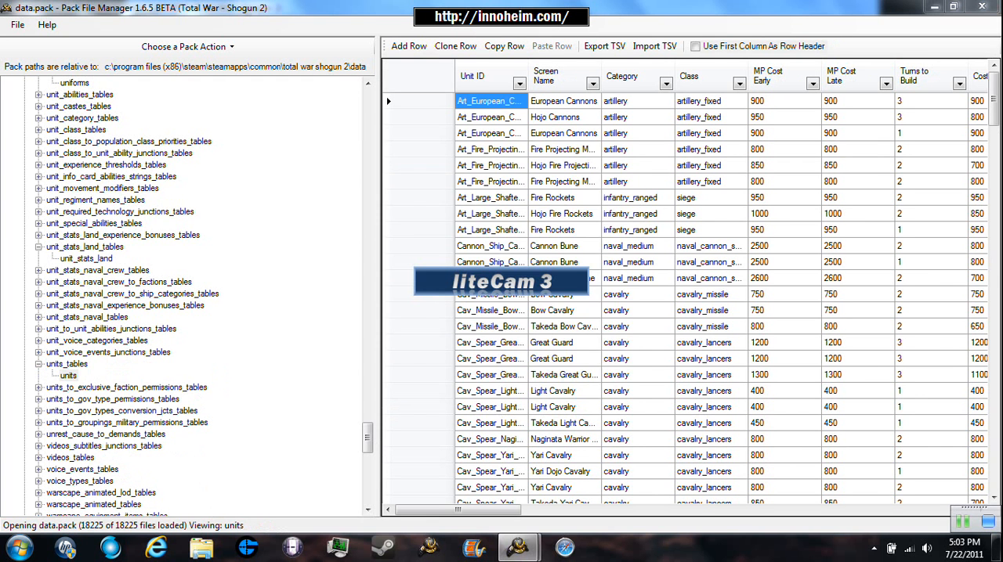
left_click(578, 363)
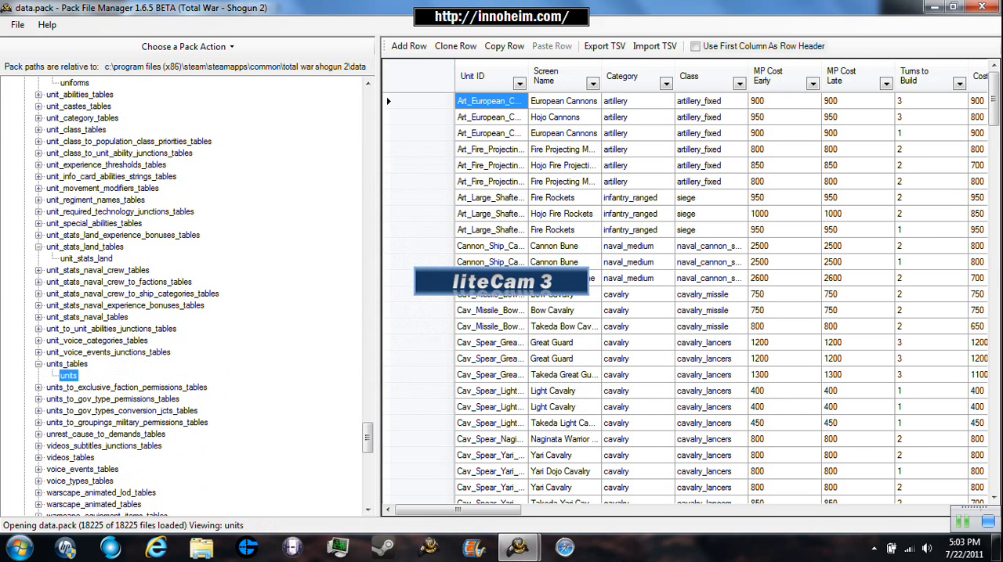
- Expand units_to_exclusive_faction_permissions_tables and open the units_to_groupings_military_permissions file inside units_to_groupings_military_permissions_tables, without extracting it
left_click(127, 423)
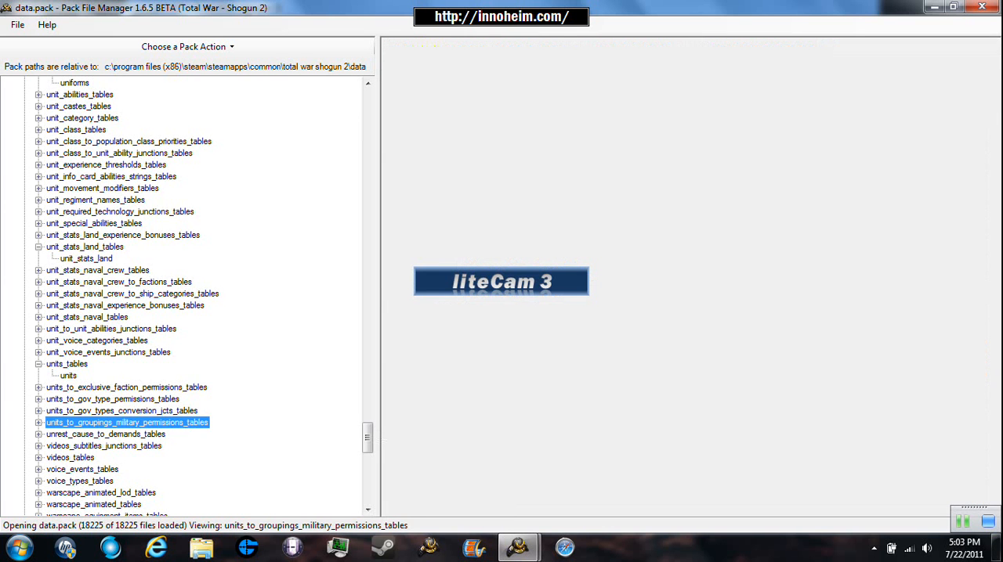
left_click(38, 388)
scroll(38, 388, "up", 1)
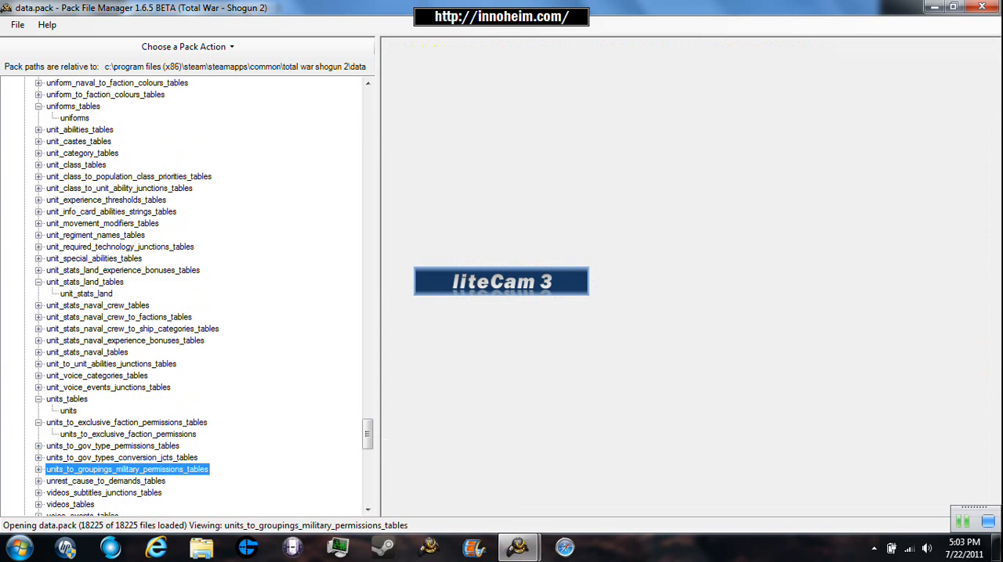
left_click(39, 469)
left_click(74, 481)
right_click(76, 481)
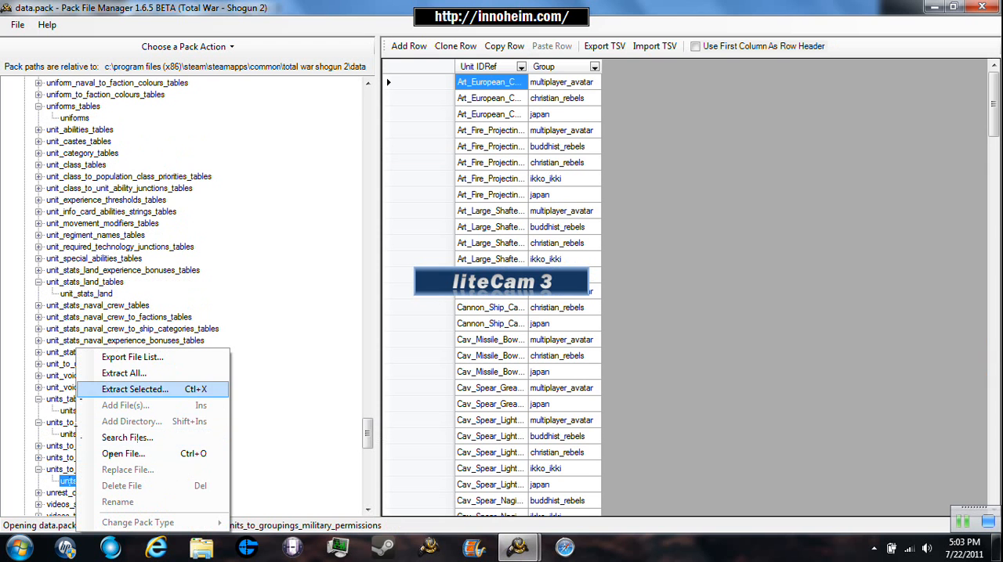
left_click(290, 417)
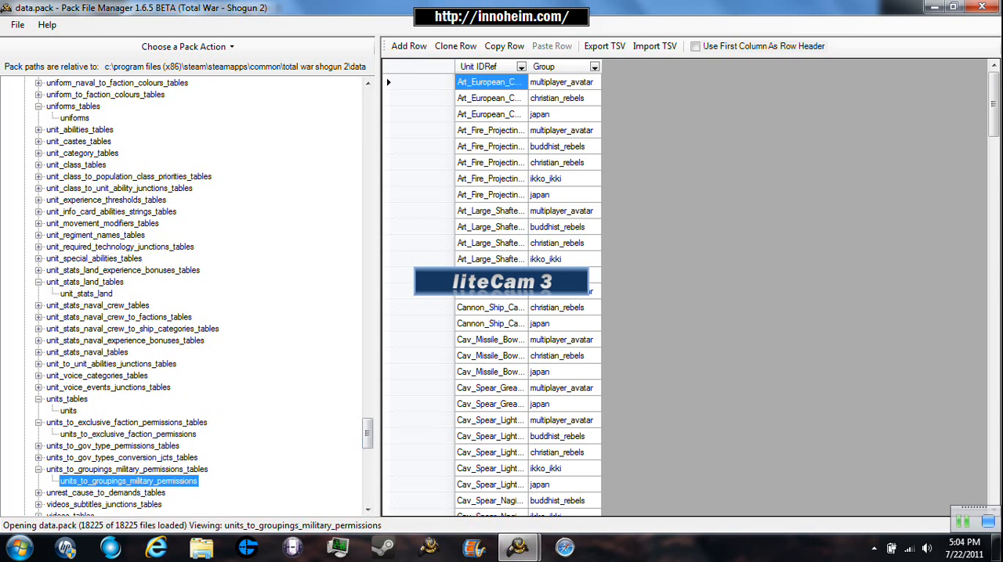
- Expand unit_to_unit_abilities_junctions_tables in the db folder to reach the file inside it
scroll(89, 434, "down", 2)
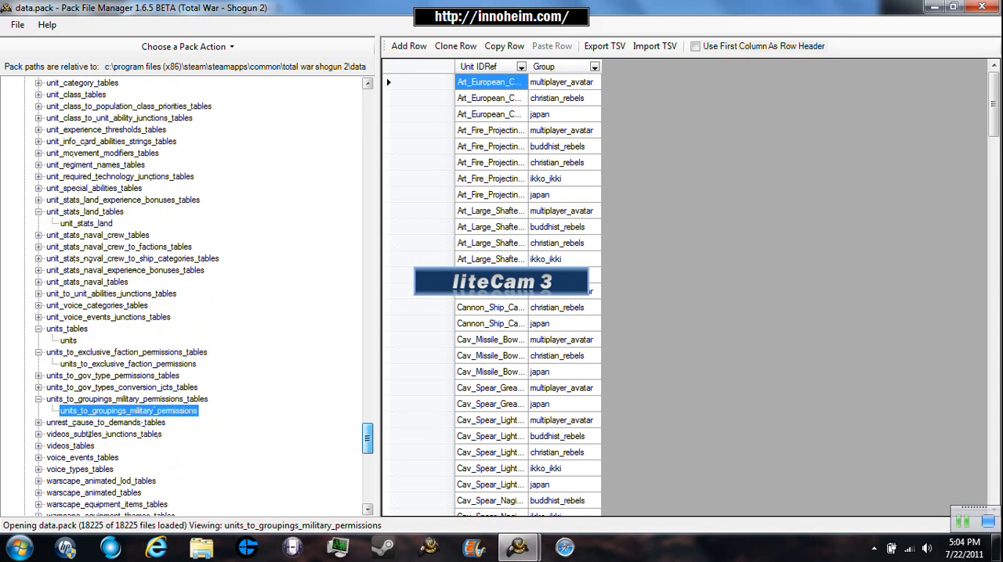
scroll(89, 434, "up", 1)
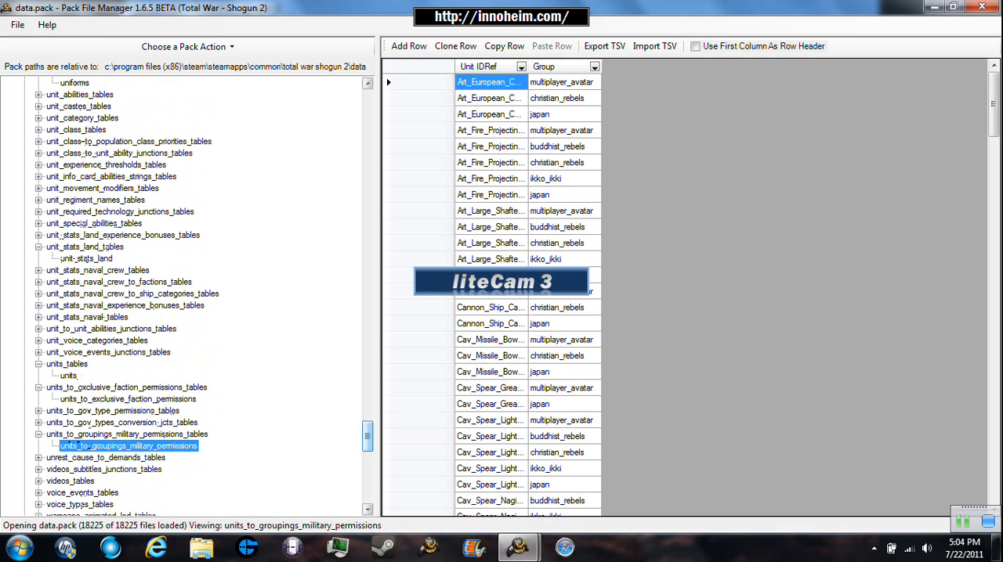
left_click(112, 329)
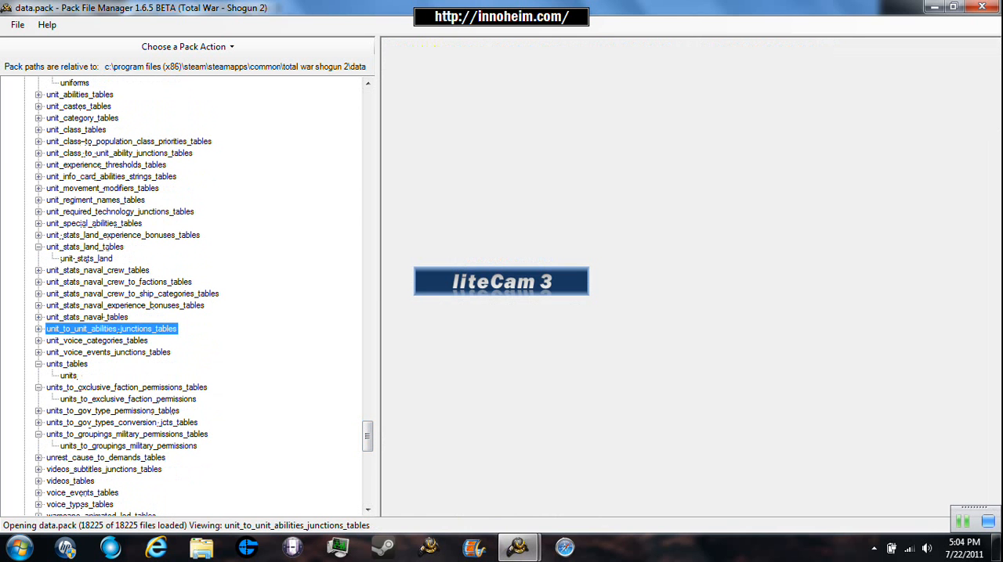
double_click(112, 329)
- Try to extract the unit_to_unit_abilities_junctions file, cancelling at the destination folder choice
right_click(88, 341)
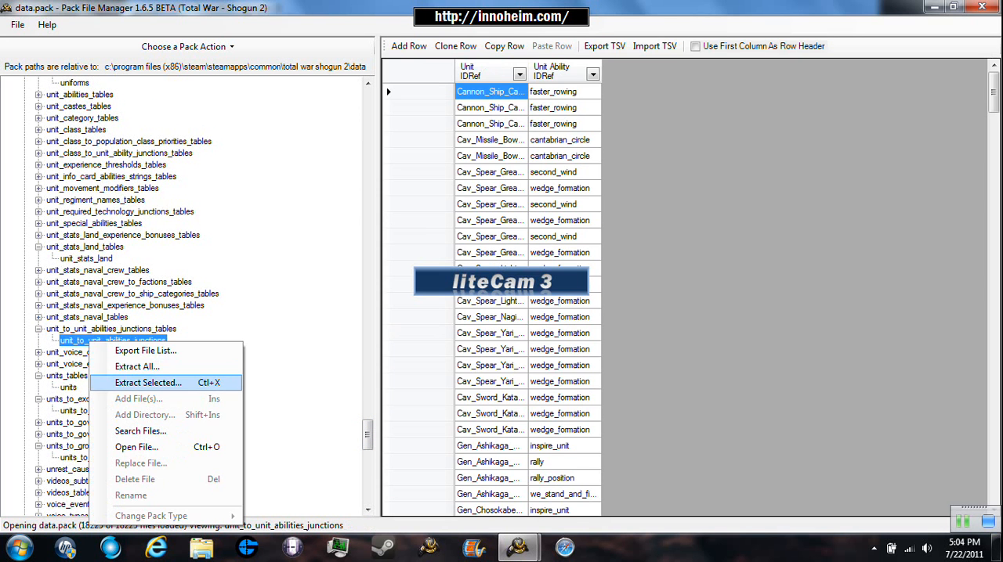
left_click(117, 383)
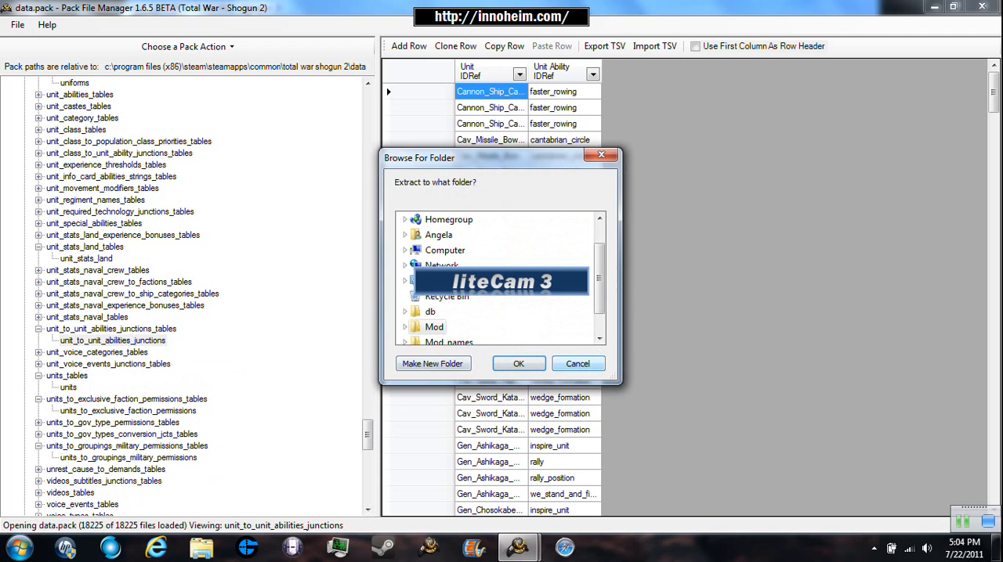
left_click(578, 364)
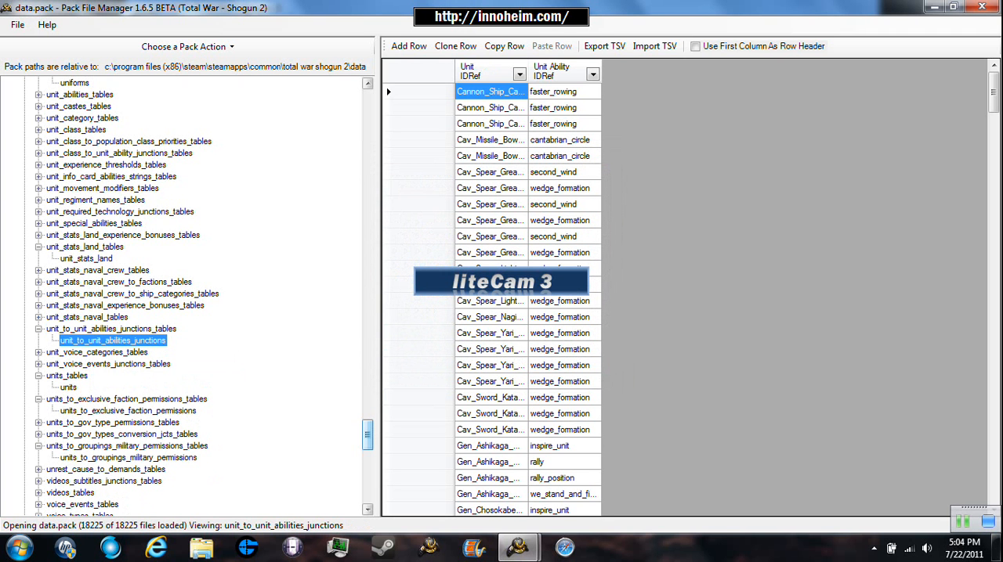
- Open the units_to_exclusive_faction_permissions file inside its table folder, without extracting it
scroll(196, 297, "up", 1)
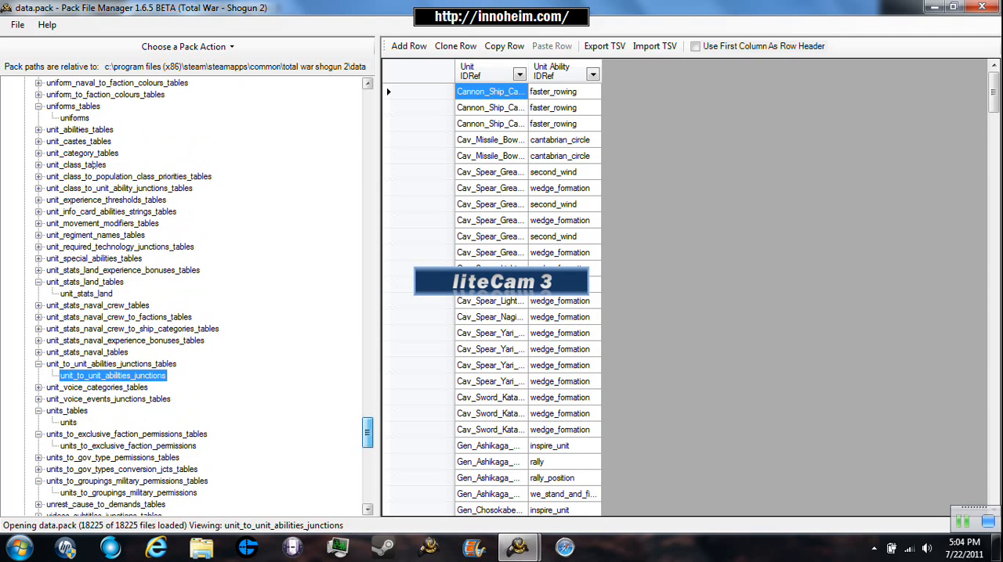
left_click(100, 434)
left_click(105, 447)
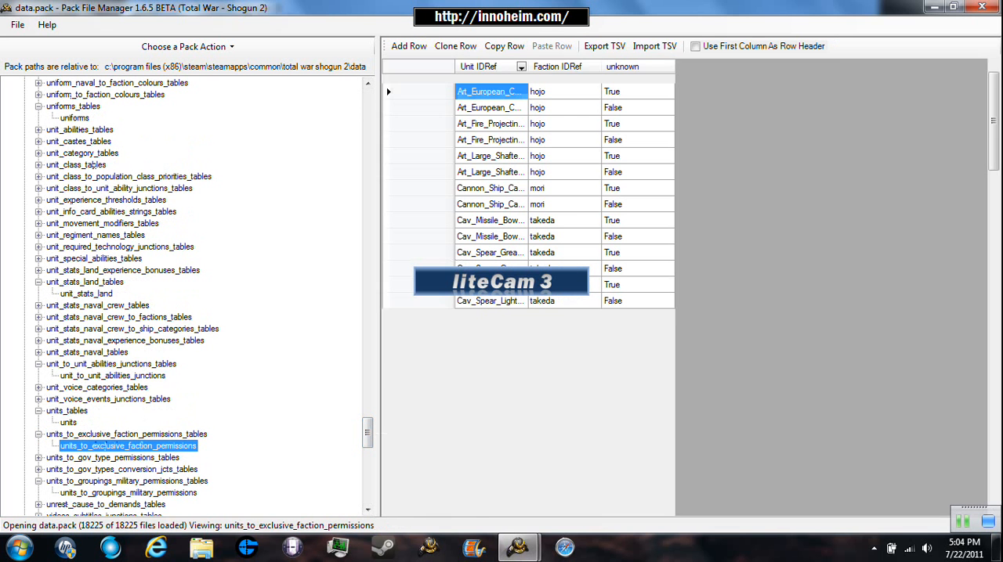
right_click(137, 447)
left_click(367, 439)
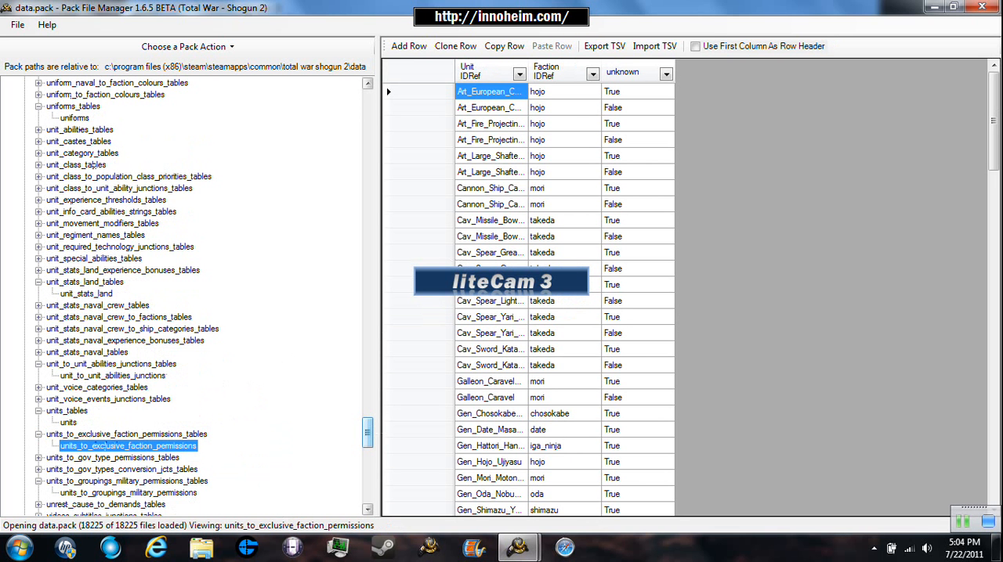
- Open local_en.pack from the total war shogun 2 data folder in place of data.pack
left_click_drag(368, 433, 367, 102)
left_click(17, 24)
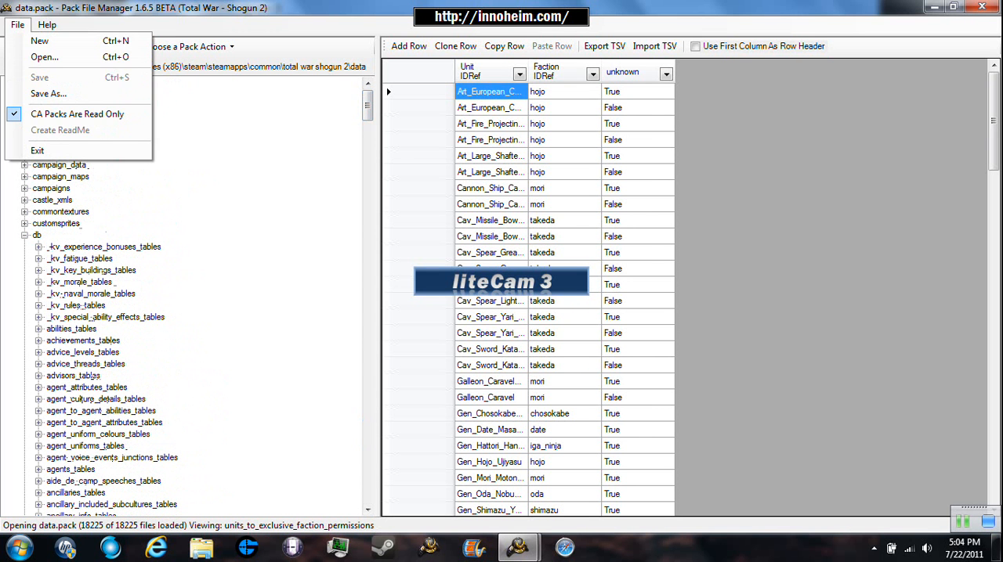
left_click(31, 57)
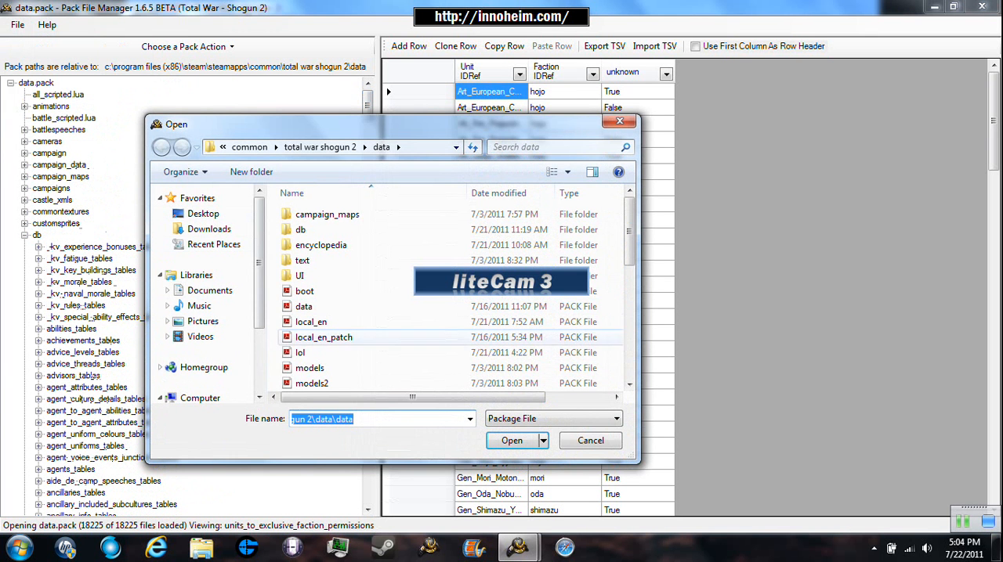
double_click(313, 322)
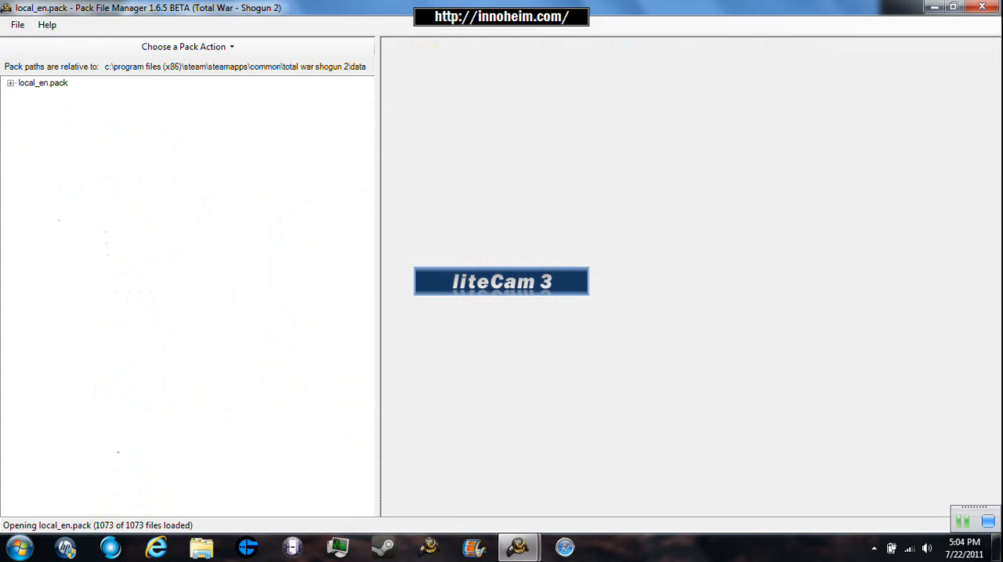
- Expand local_en.pack down to the db folder inside text and open units.loc
left_click(10, 83)
left_click(24, 119)
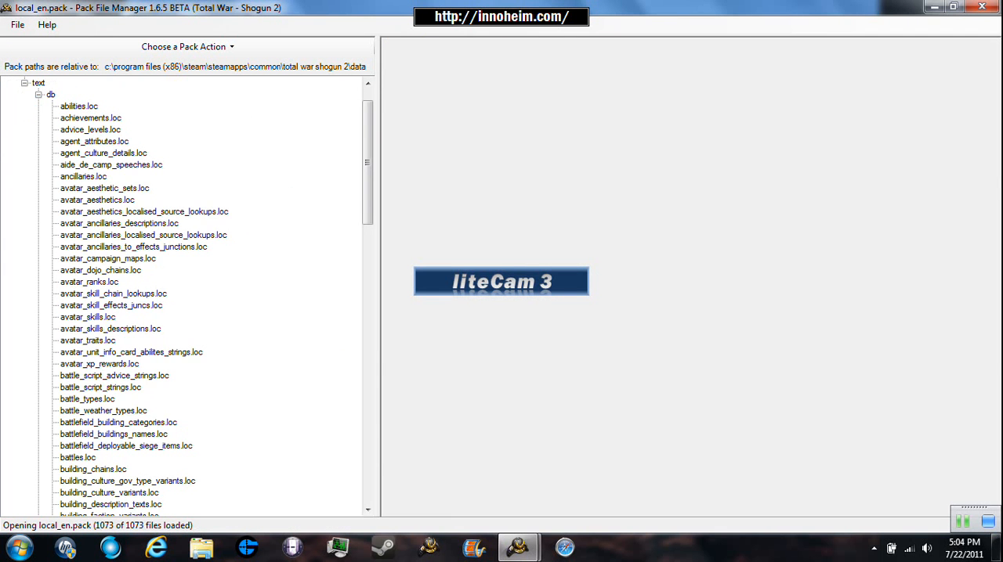
scroll(188, 297, "down", 20)
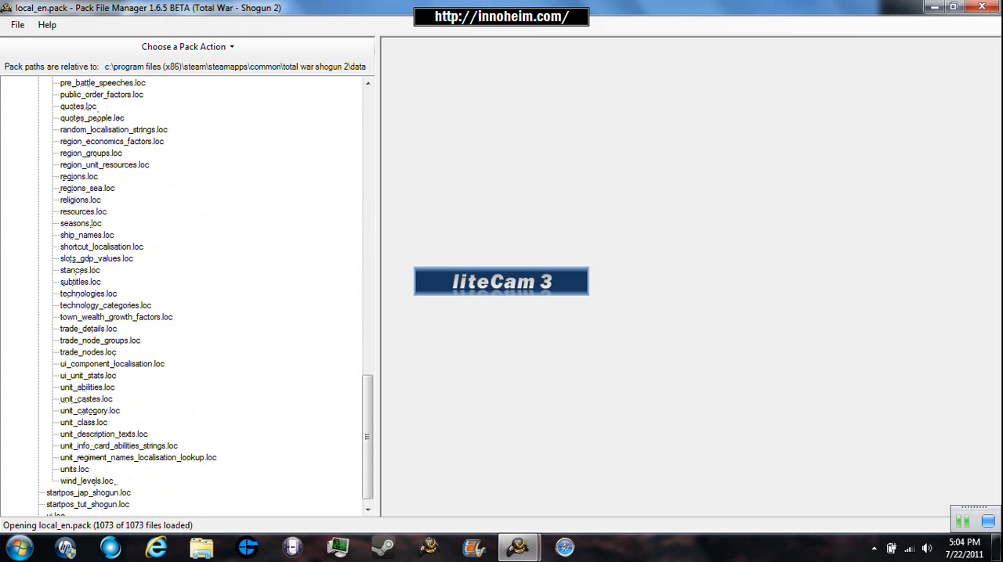
left_click(74, 469)
- Try to extract units.loc, cancelling at the destination folder choice
right_click(85, 470)
left_click(145, 389)
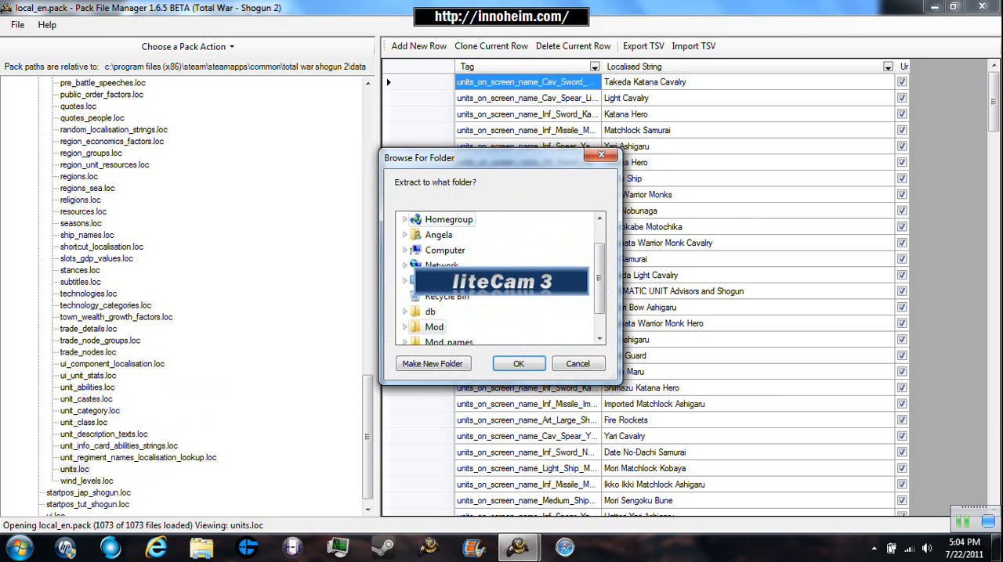
key("Escape")
- Switch to the Pack File Manager window holding the empty Untitled.pack and dismiss the Open with dialog for unit_stats_land
key("alt")
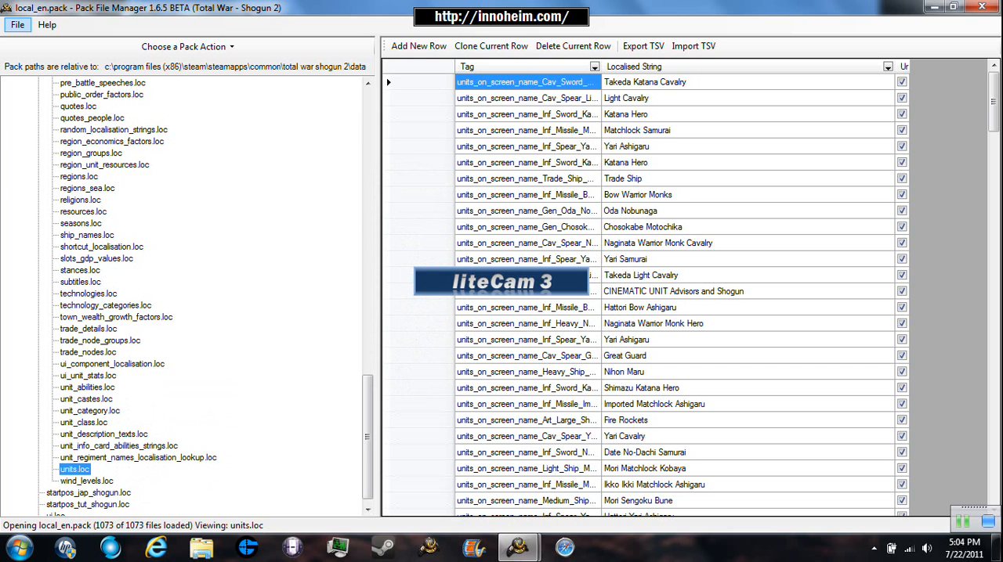
key("alt")
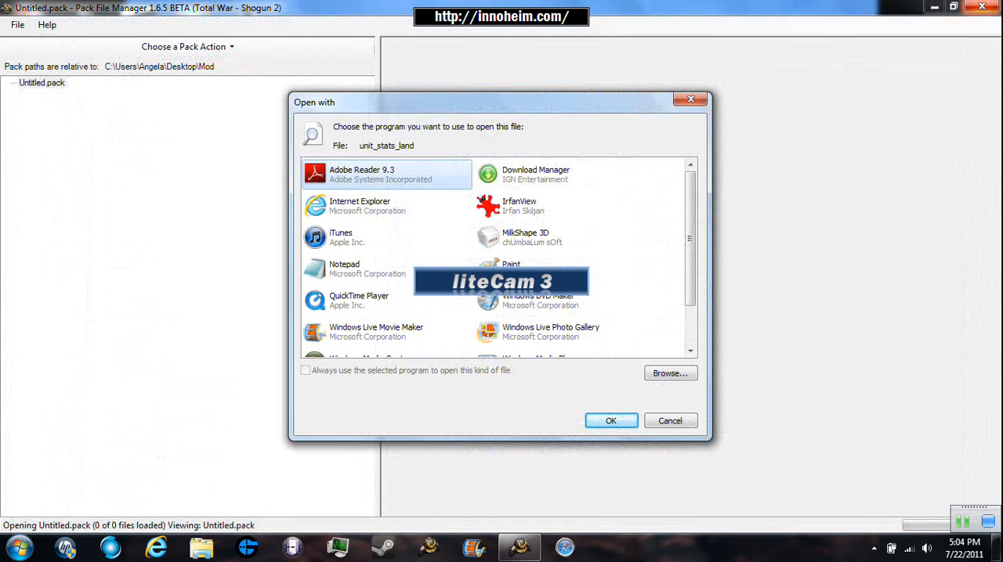
key("Escape")
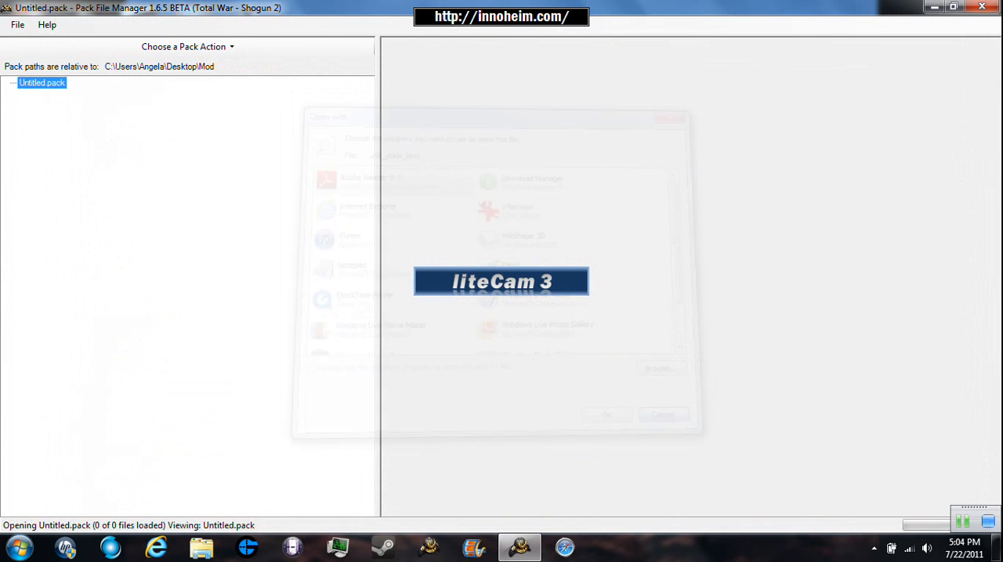
- Add the building_units_allowed file to Untitled.pack from db\building_units_allowed_tables in the desktop Mod folder
right_click(49, 82)
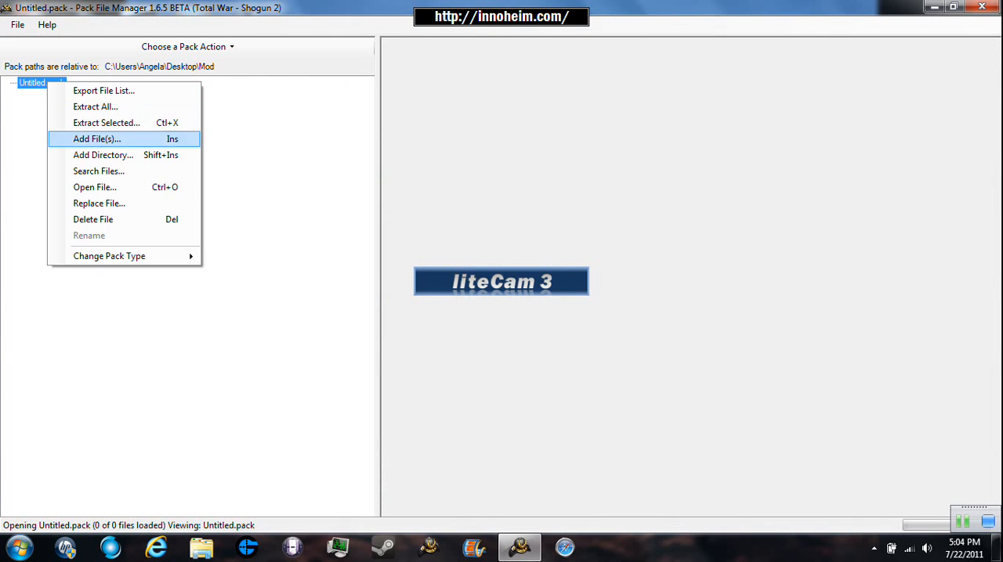
left_click(98, 138)
left_click(203, 213)
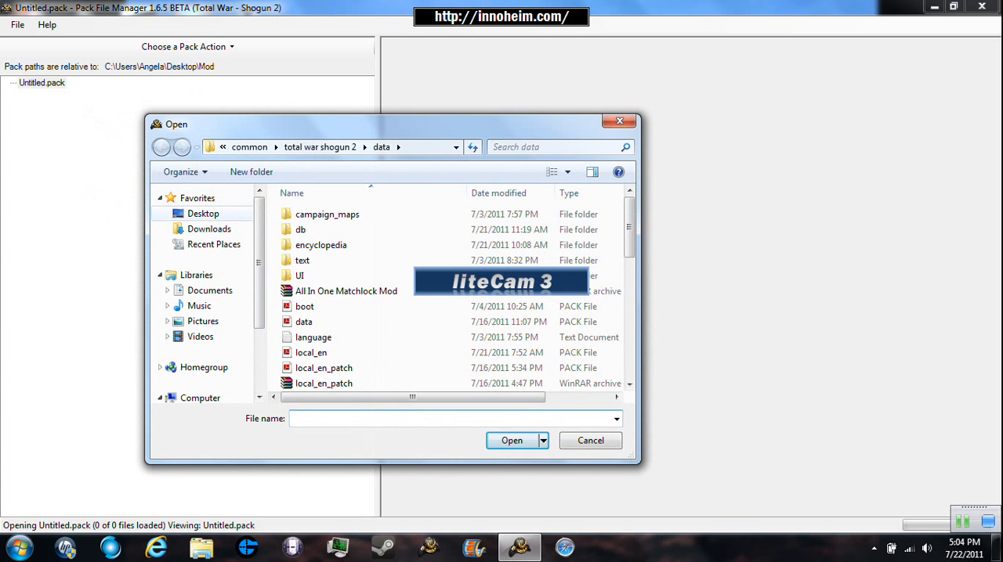
scroll(368, 293, "down", 10)
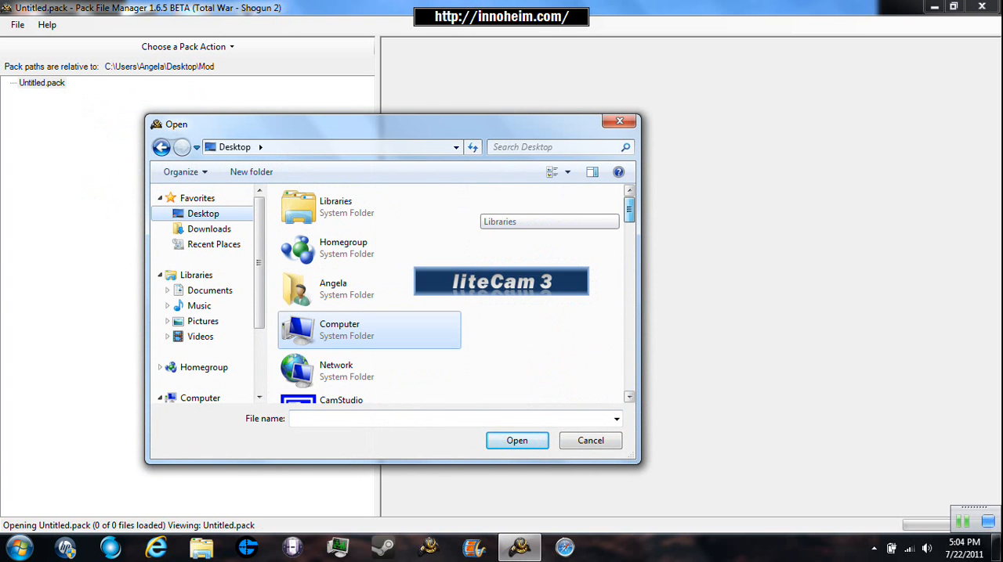
scroll(450, 293, "up", 6)
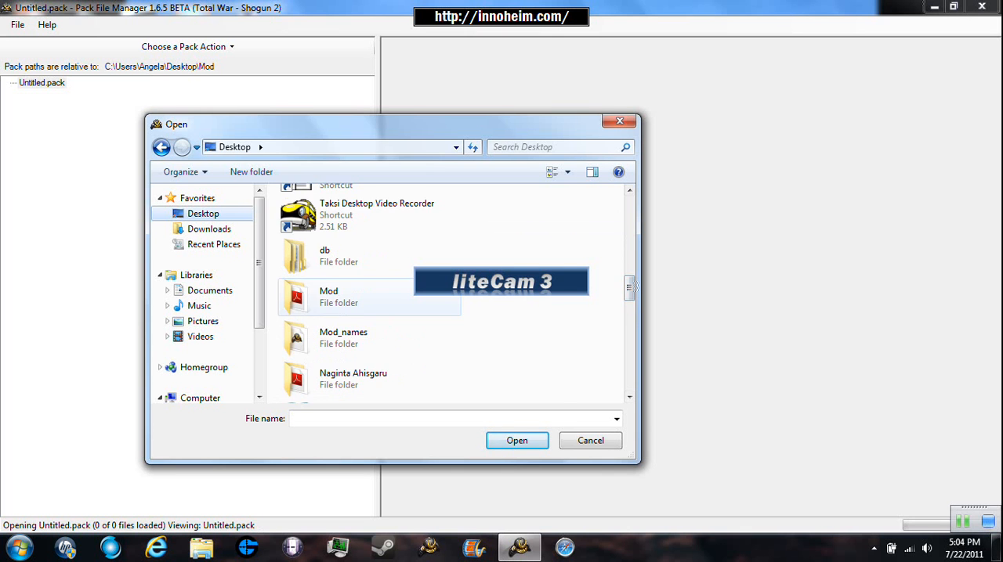
double_click(339, 297)
double_click(300, 214)
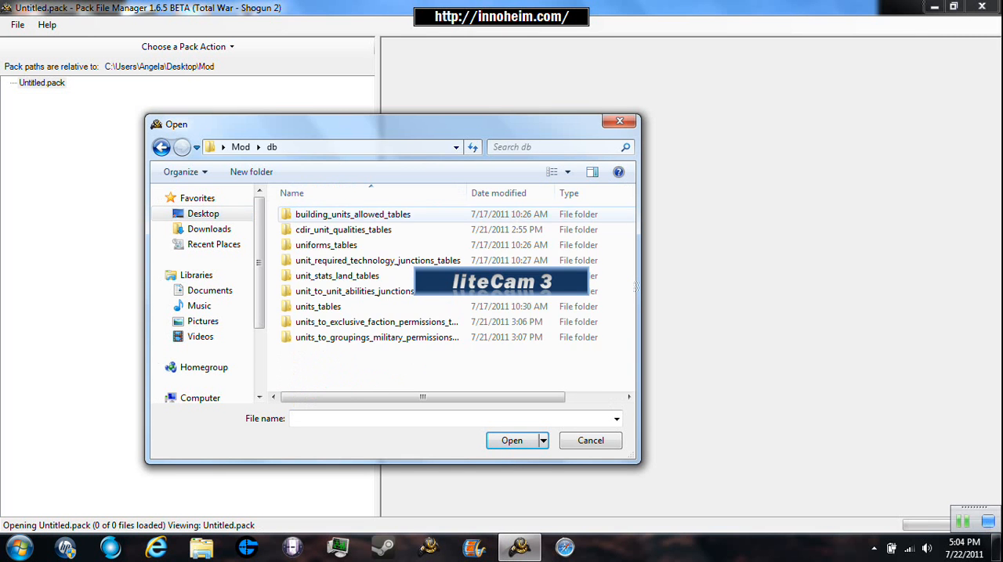
double_click(353, 214)
double_click(353, 216)
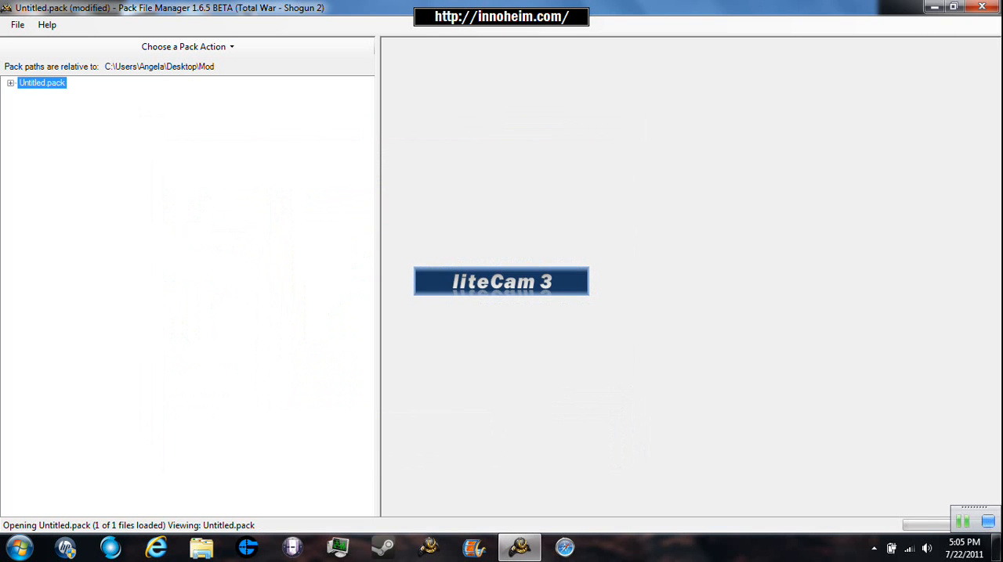
- Add the cdir_unit_qualities file from Mod\db\cdir_unit_qualities_tables to Untitled.pack
right_click(43, 83)
left_click(98, 140)
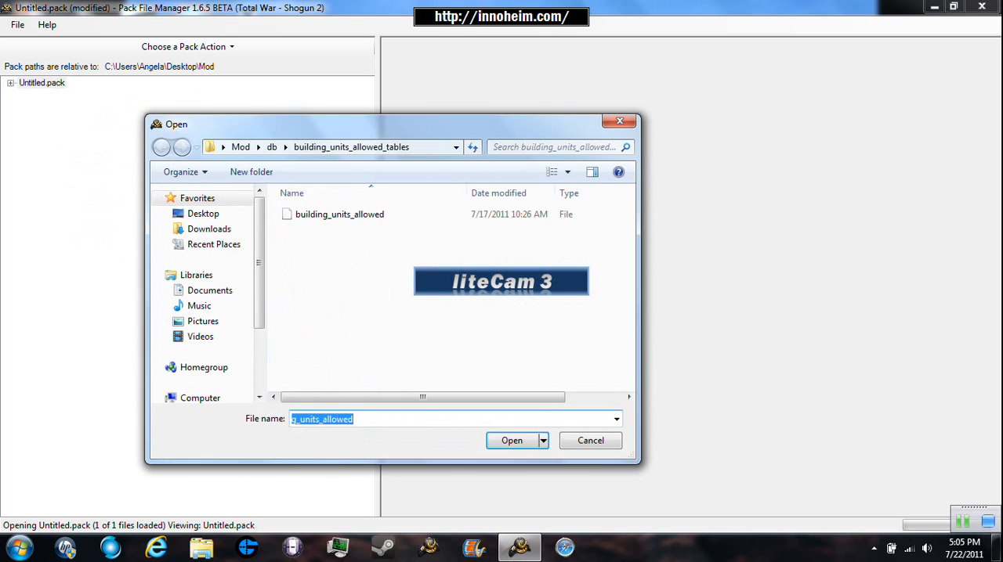
left_click(271, 147)
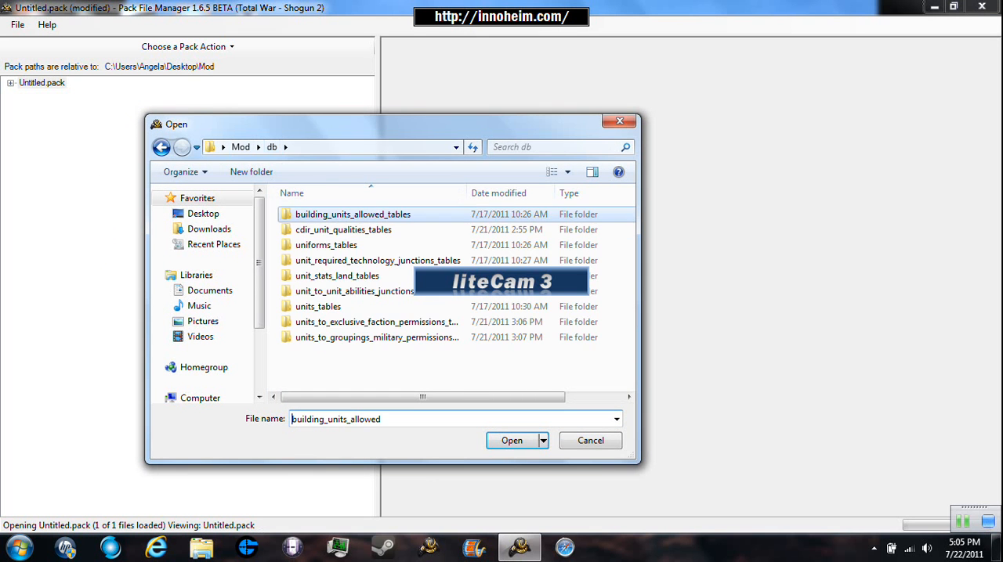
double_click(344, 230)
double_click(337, 215)
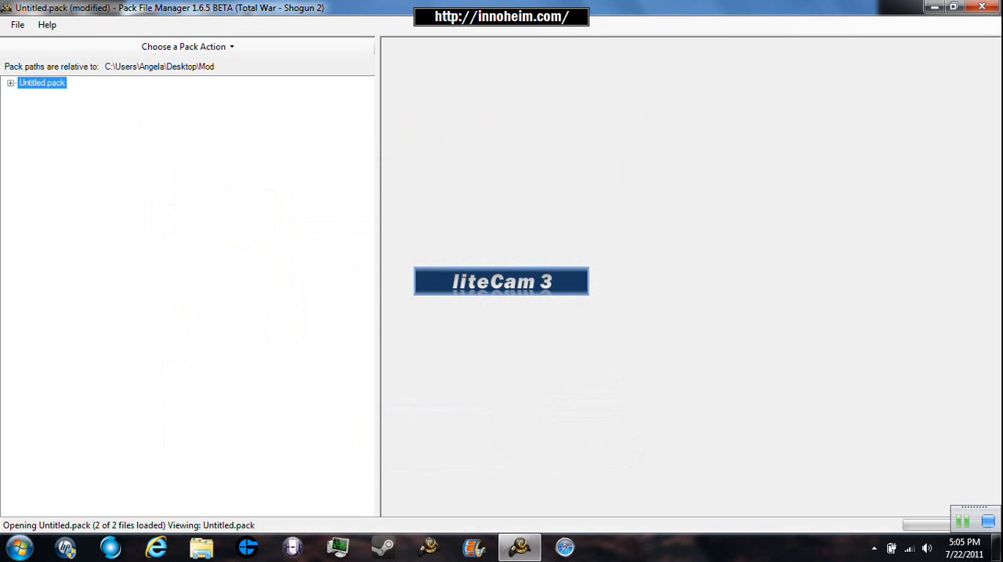
- Add the uniforms file from Mod\db\uniforms_tables to Untitled.pack
right_click(40, 82)
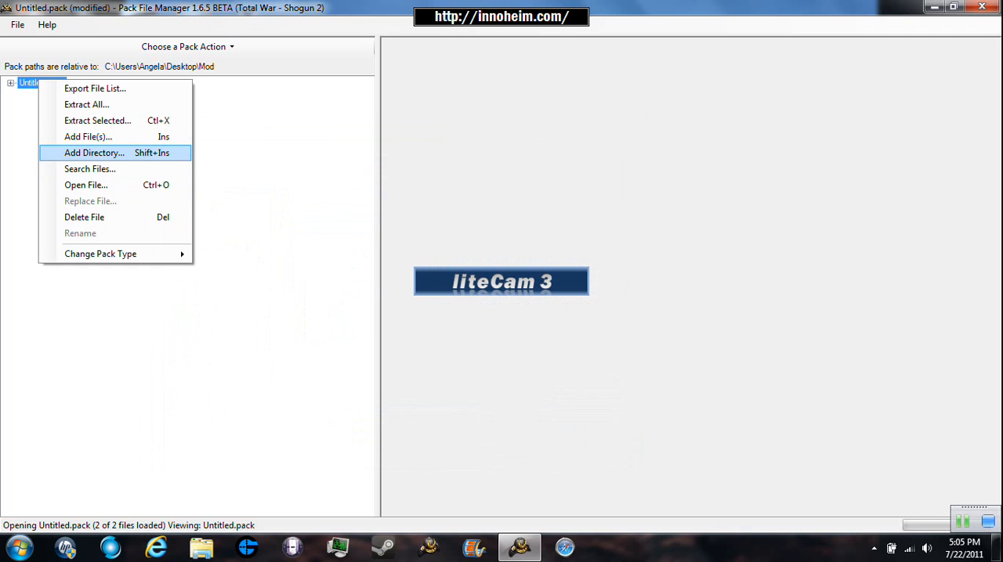
left_click(88, 136)
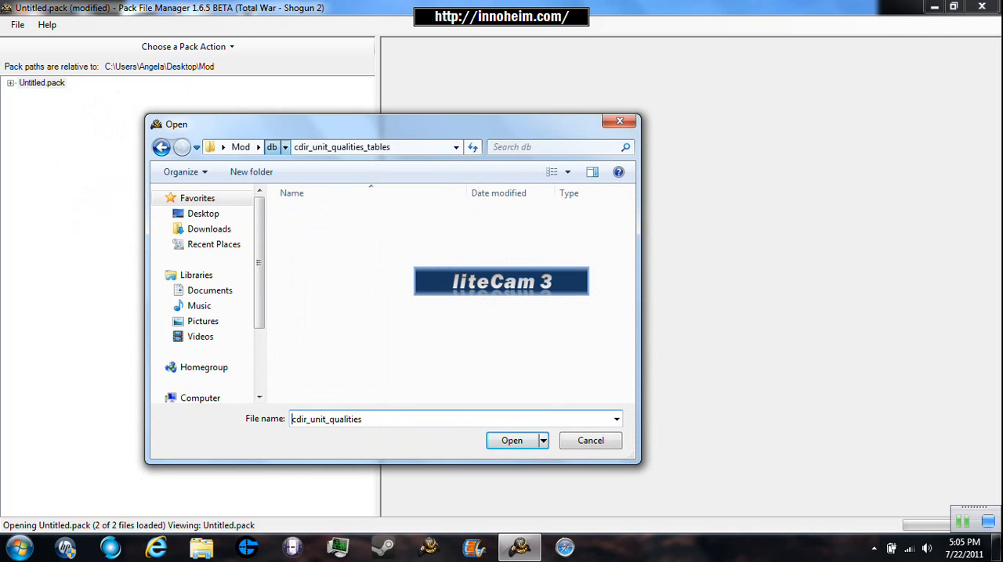
left_click(271, 147)
double_click(337, 227)
double_click(318, 219)
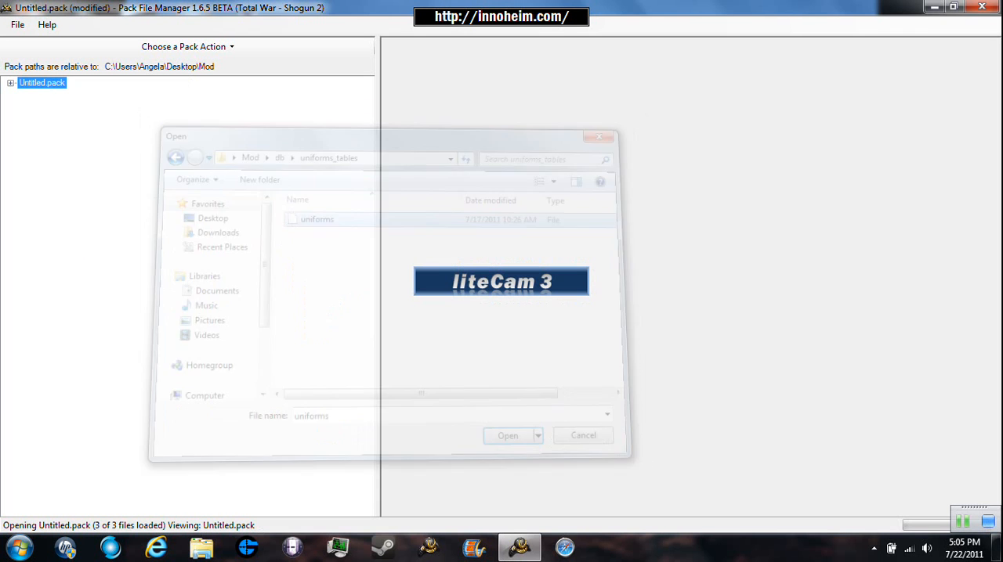
- Add the unit_required_technology_junctions file from Mod\db\unit_required_technology_junctions_tables to Untitled.pack
right_click(28, 83)
left_click(67, 139)
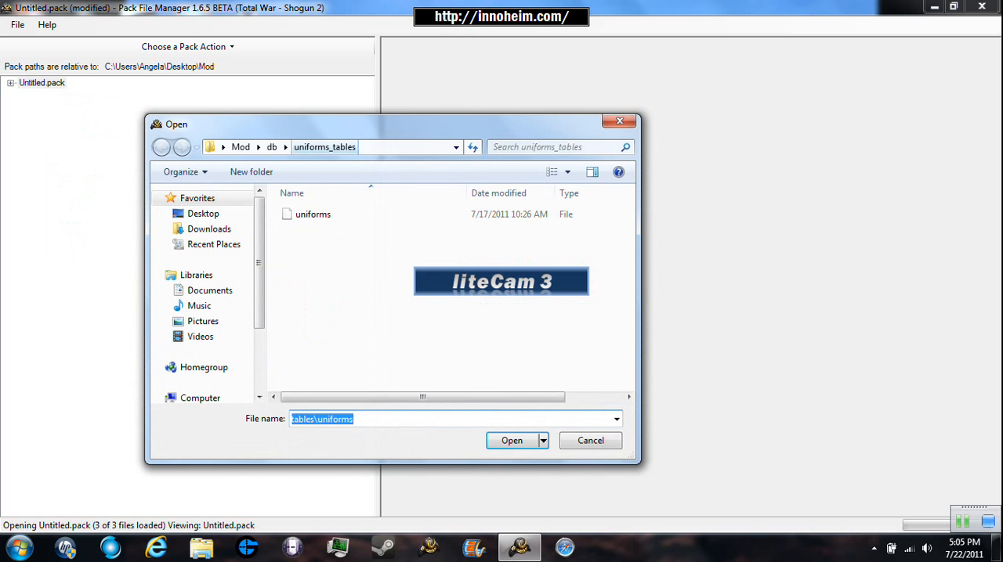
left_click(271, 147)
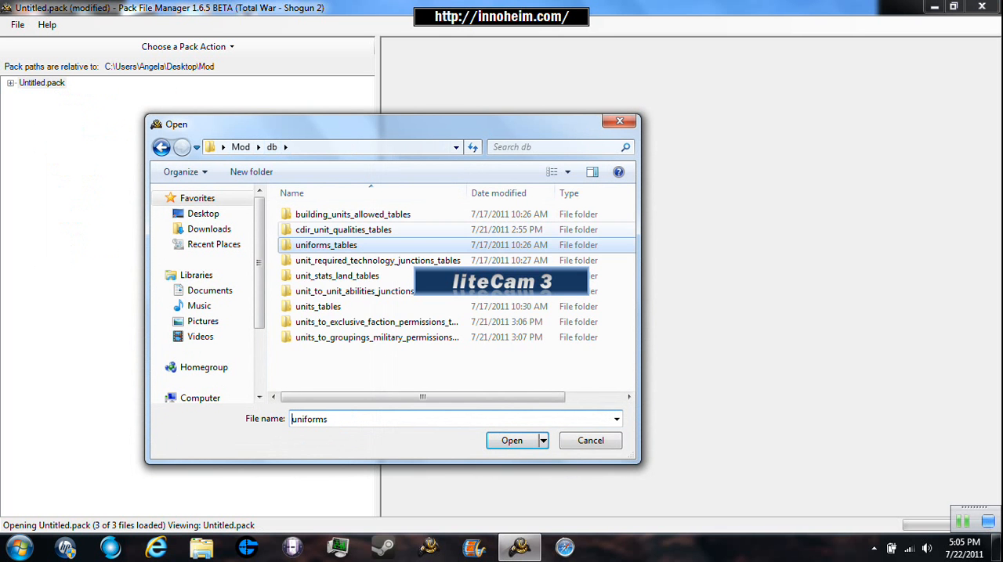
double_click(302, 260)
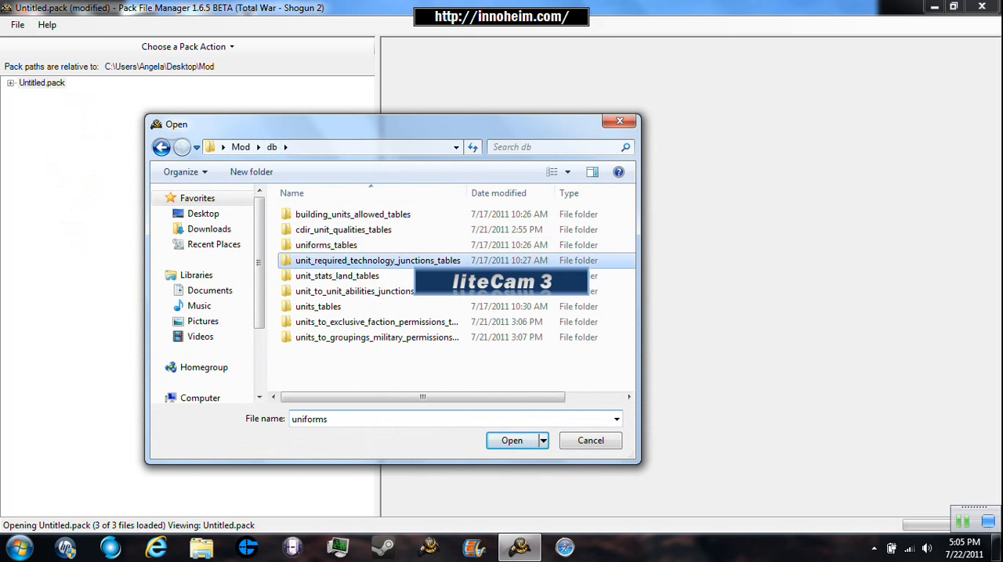
double_click(313, 215)
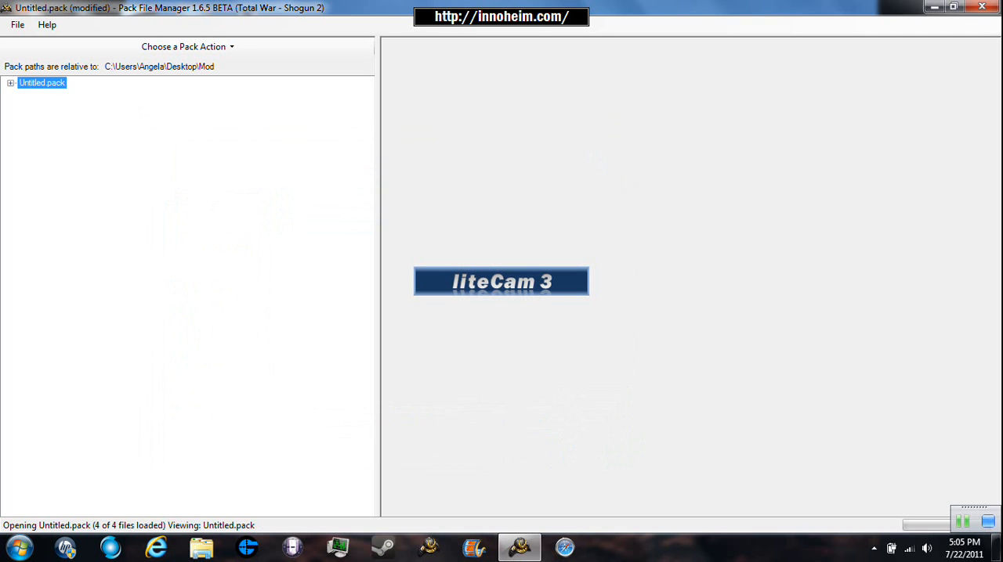
- Add the unit_stats_land file from Mod\db\unit_stats_land_tables to Untitled.pack
right_click(27, 82)
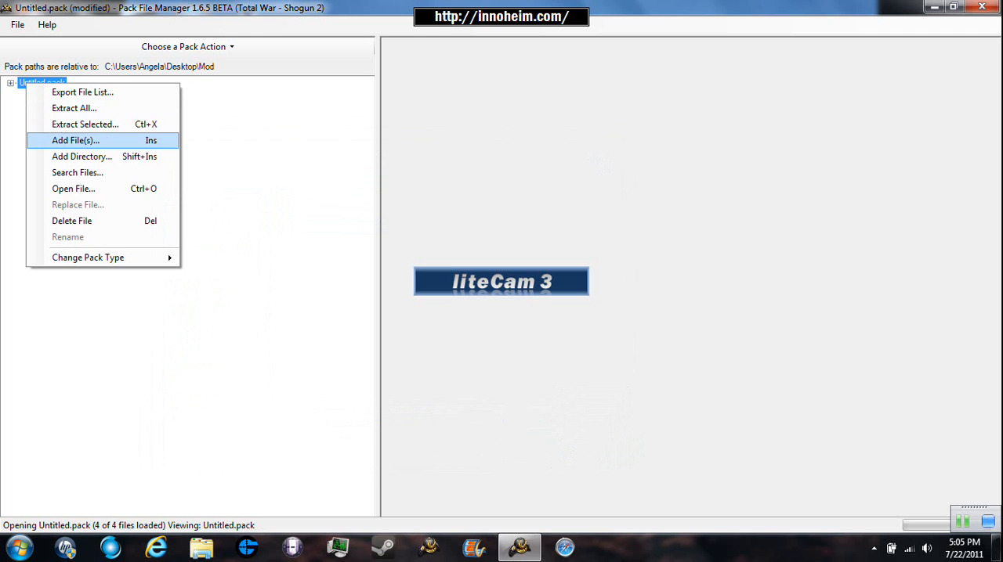
left_click(76, 141)
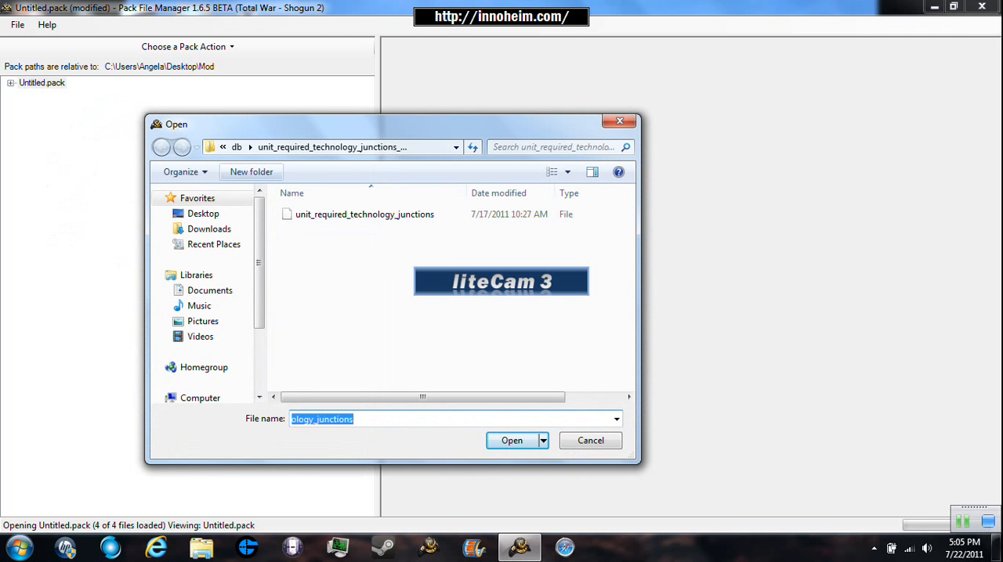
left_click(236, 147)
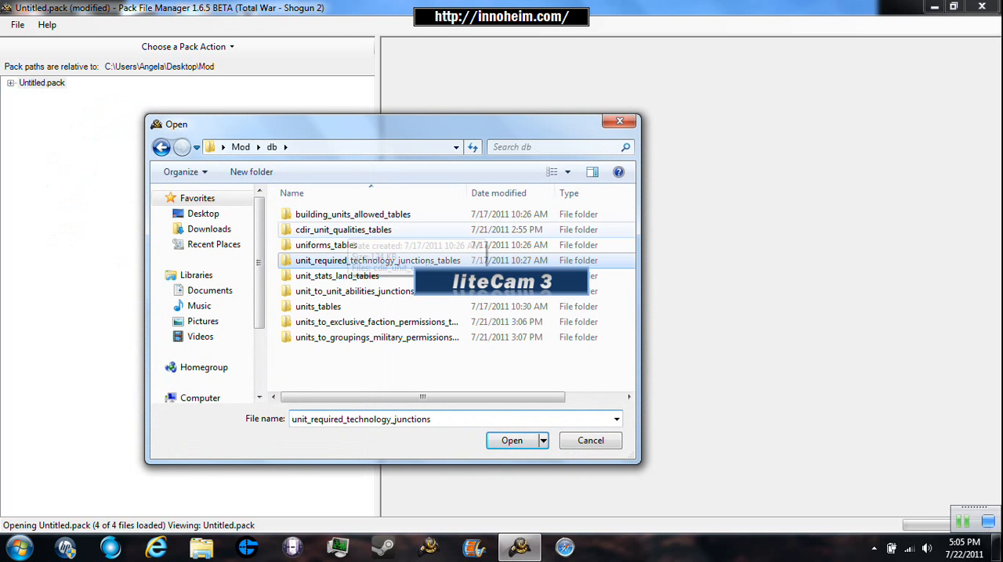
double_click(337, 276)
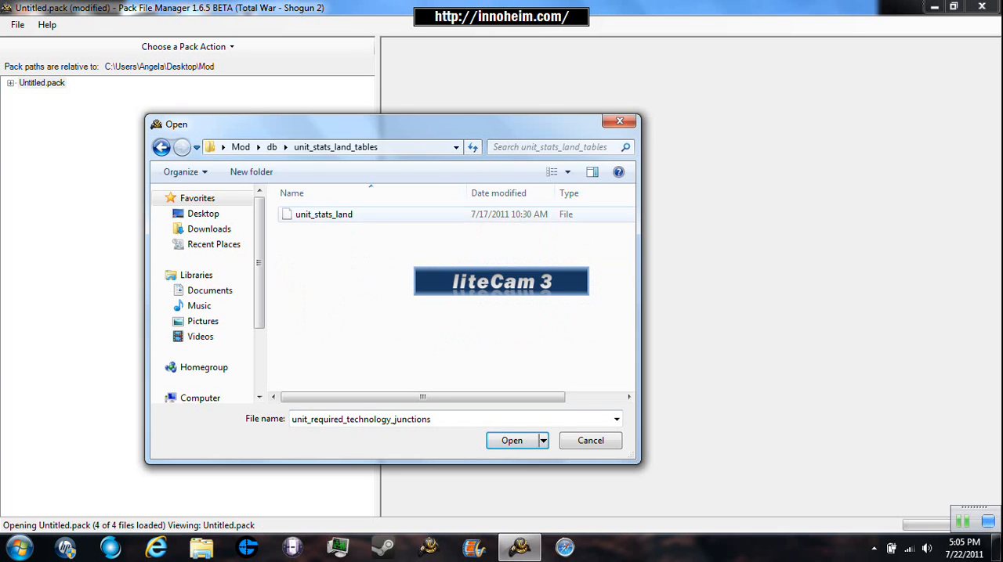
double_click(324, 214)
- Add the file from the Mod\text\db folder to Untitled.pack
right_click(25, 82)
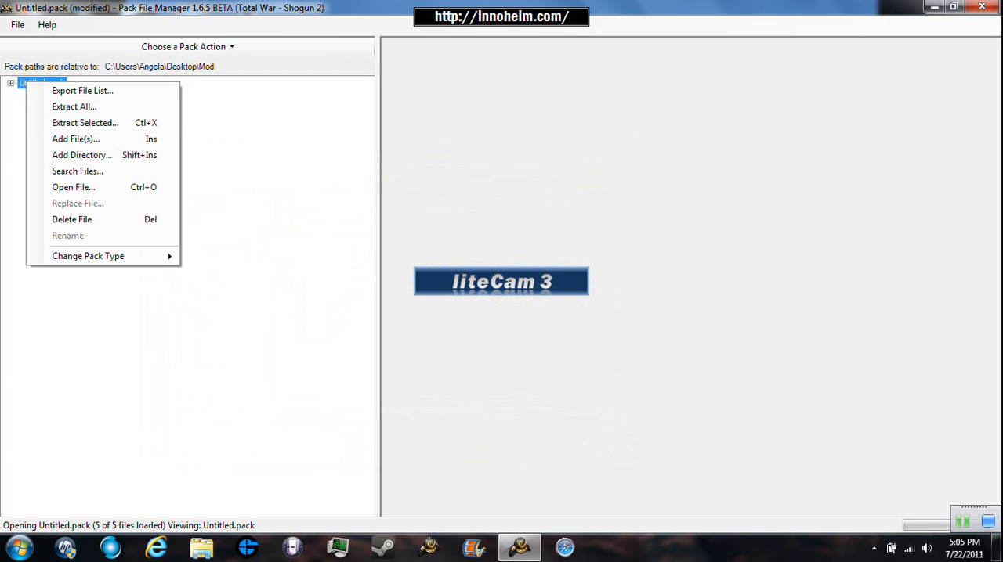
left_click(211, 121)
right_click(37, 82)
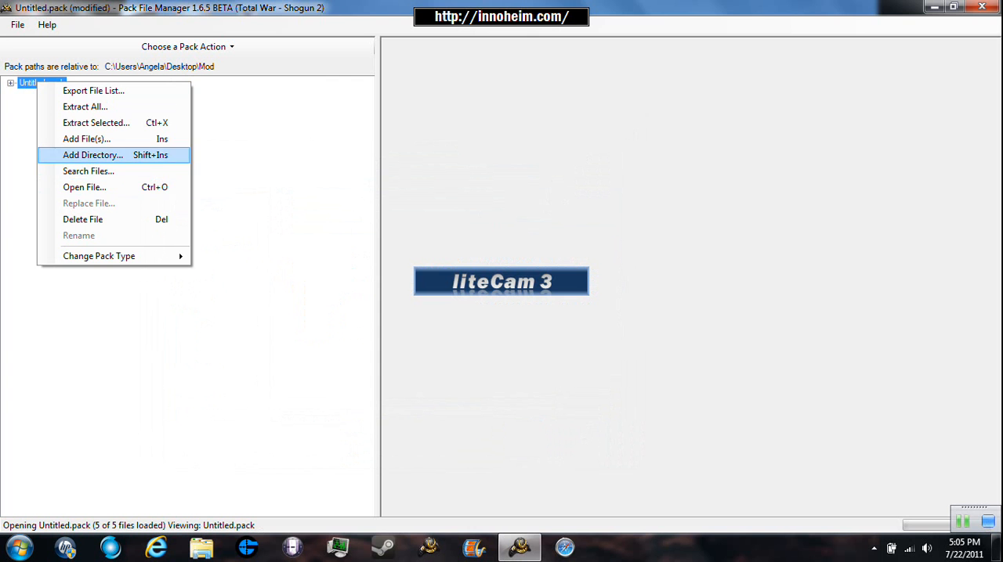
left_click(87, 139)
left_click(271, 146)
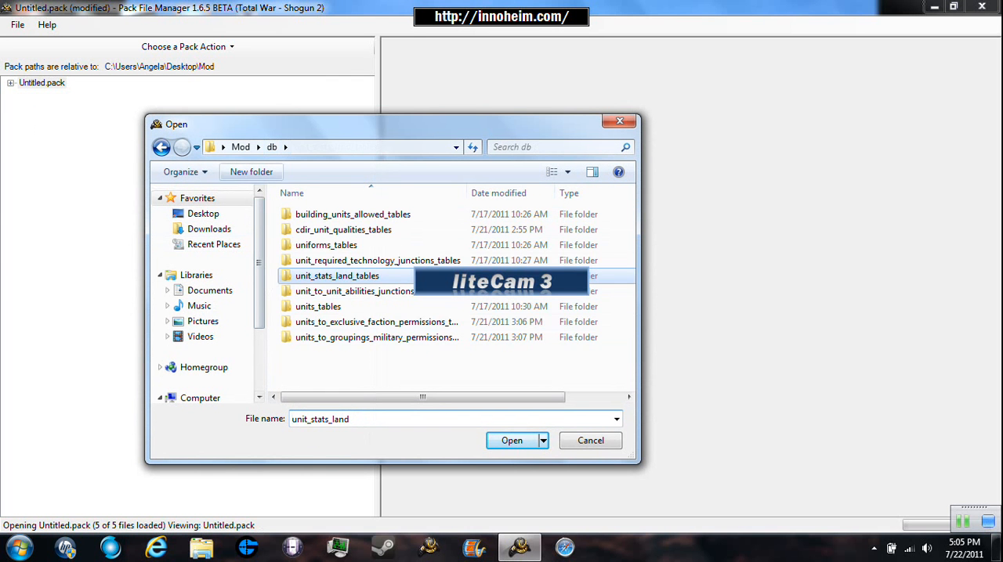
left_click(241, 146)
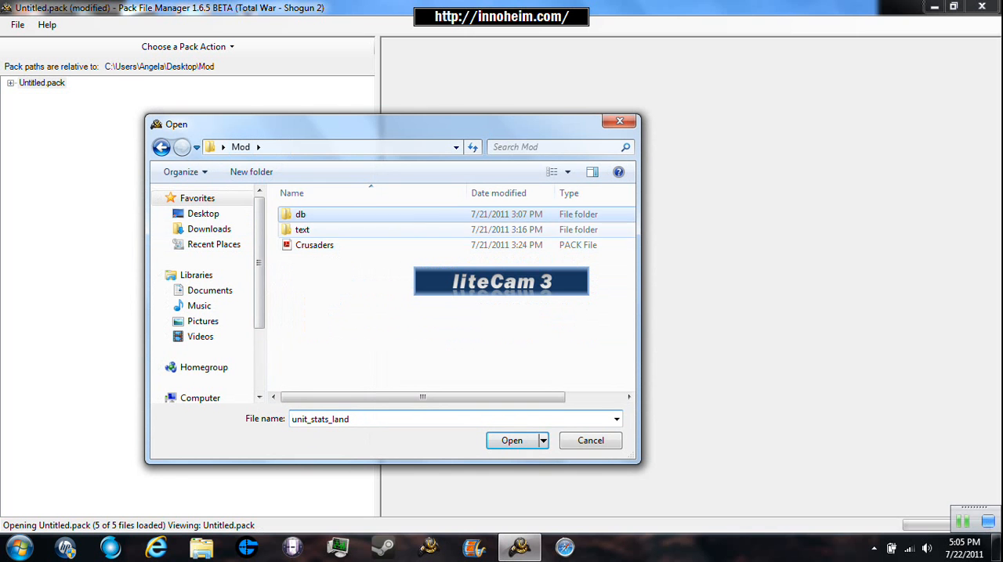
double_click(302, 229)
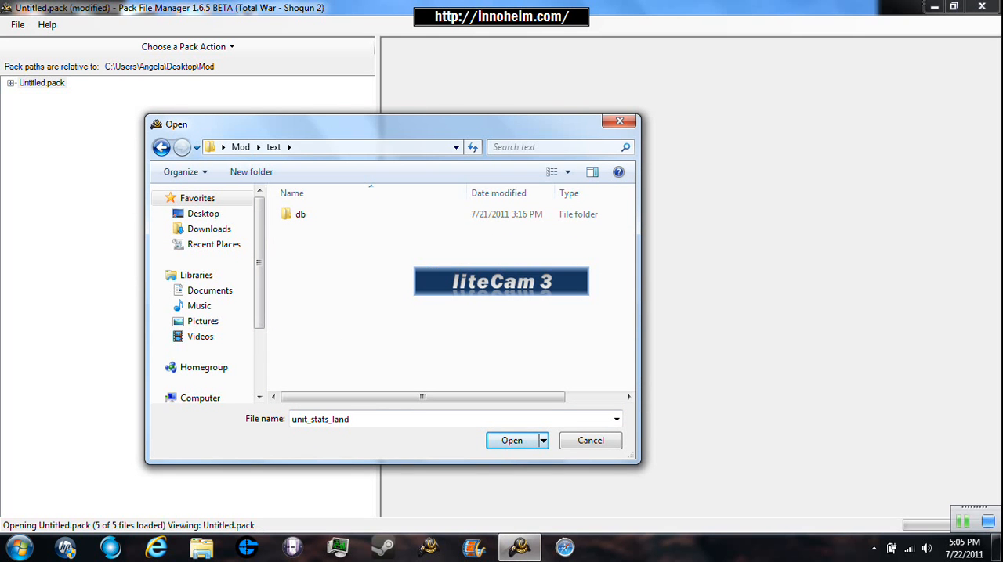
left_click(301, 215)
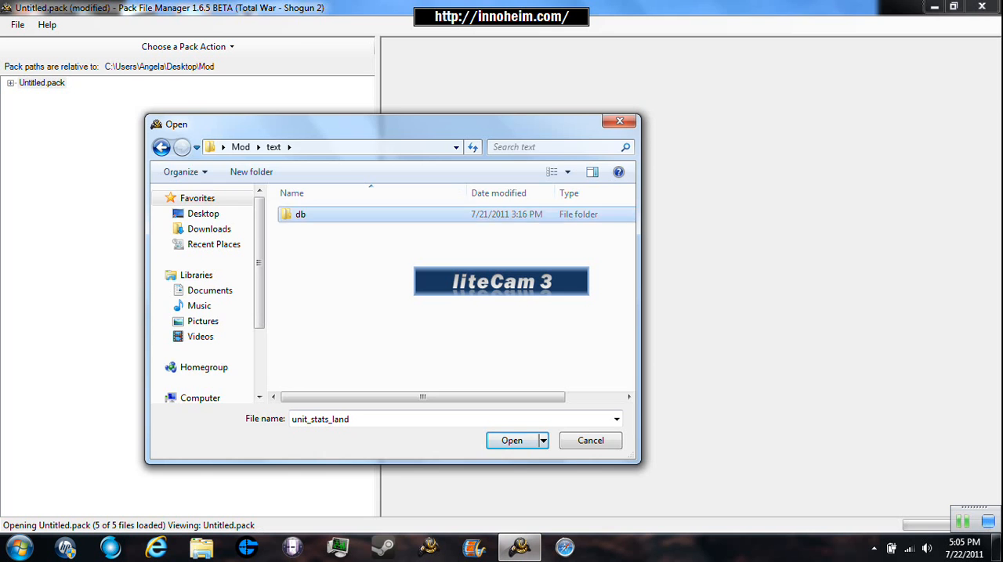
double_click(301, 215)
double_click(301, 214)
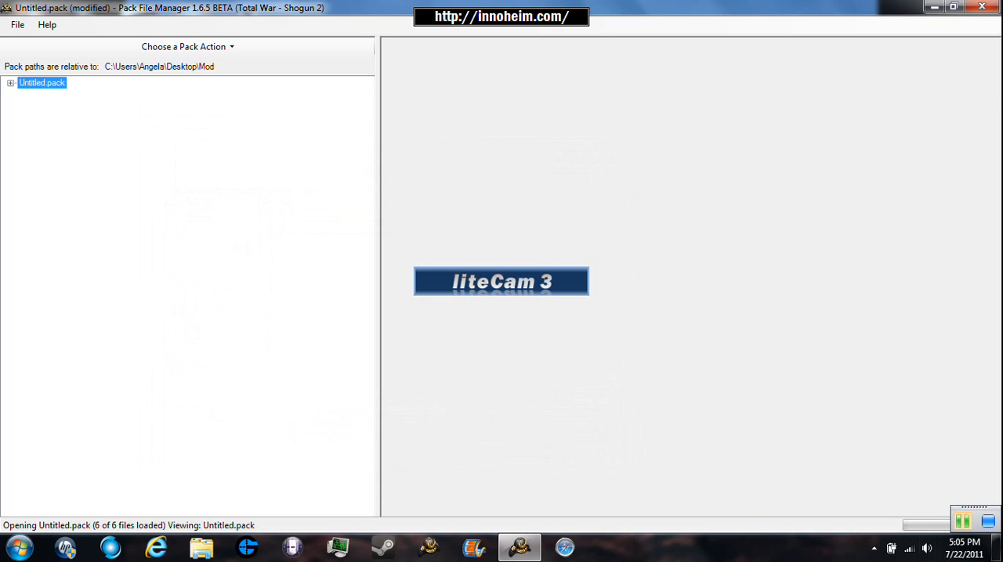
left_click(963, 521)
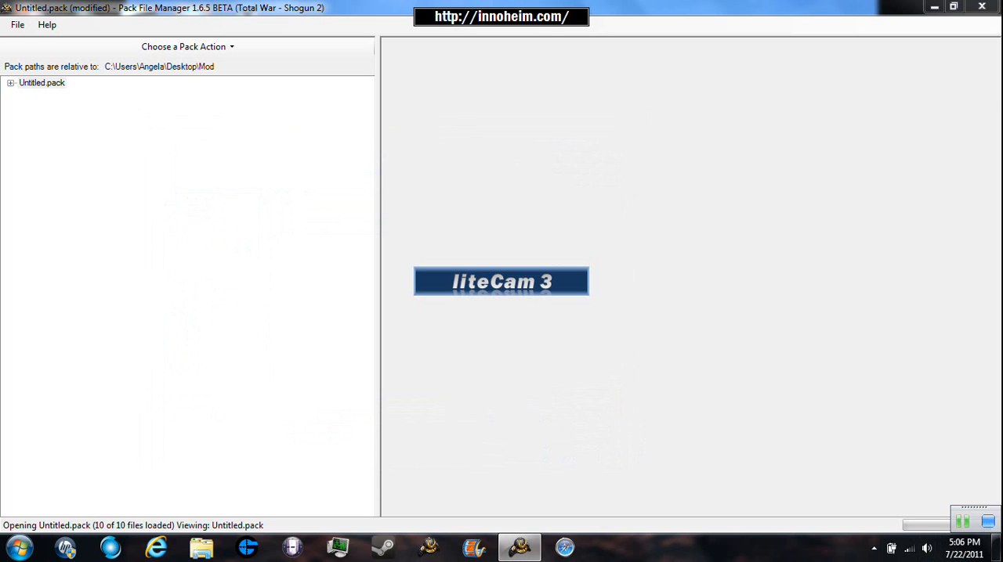
- Expand Untitled.pack and its db folder, and review the added table folders
left_click(11, 83)
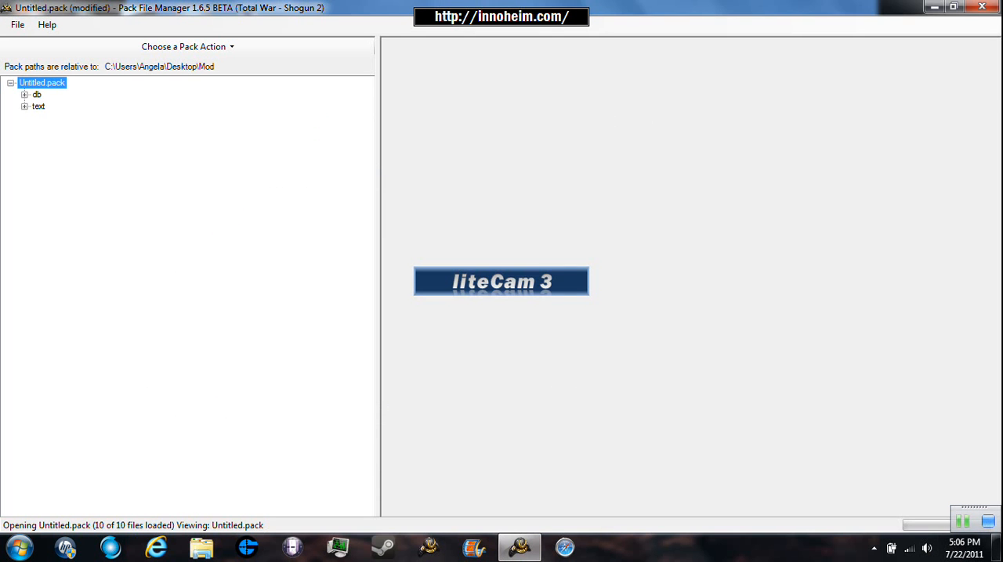
left_click(25, 95)
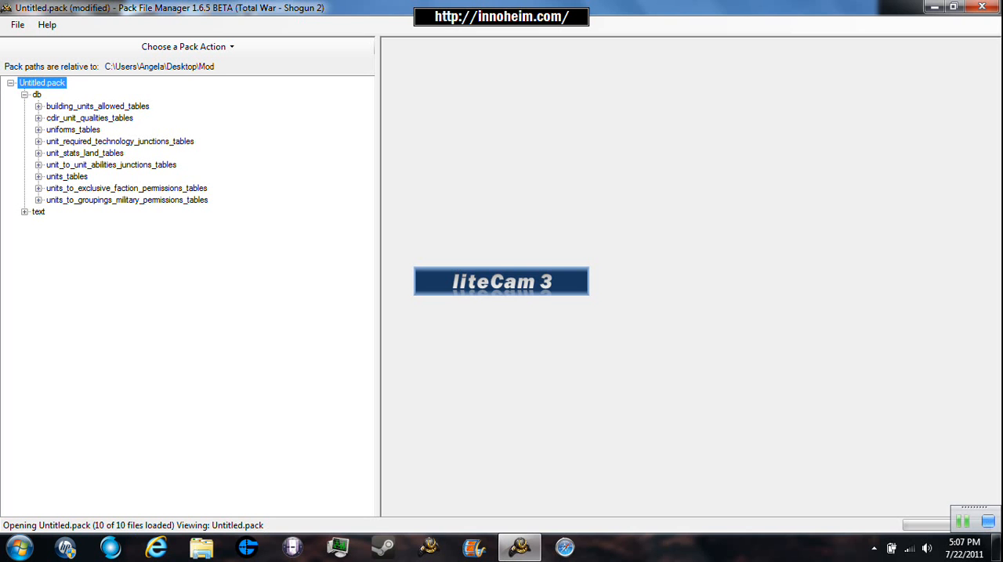
left_click(120, 142)
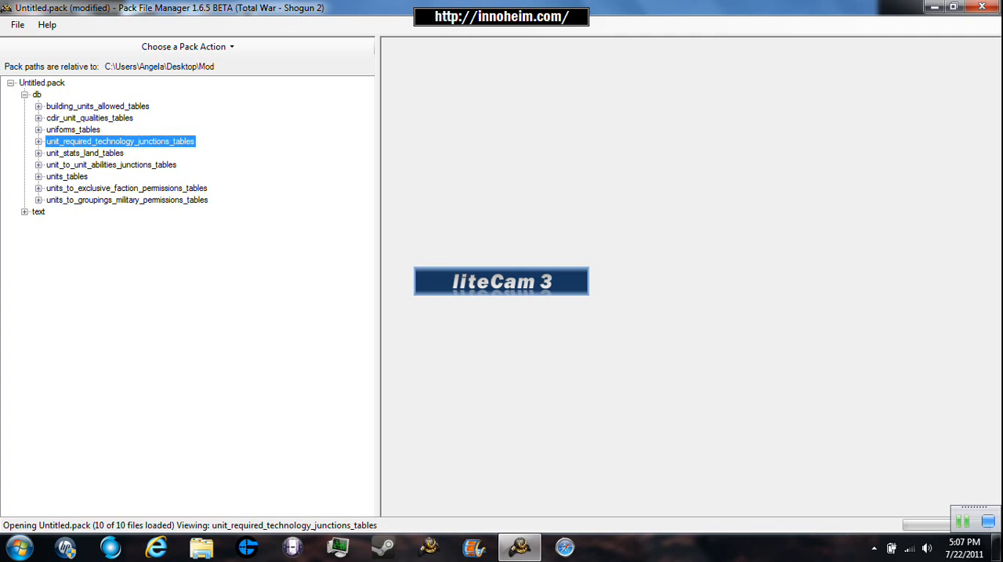
left_click(73, 130)
left_click(97, 107)
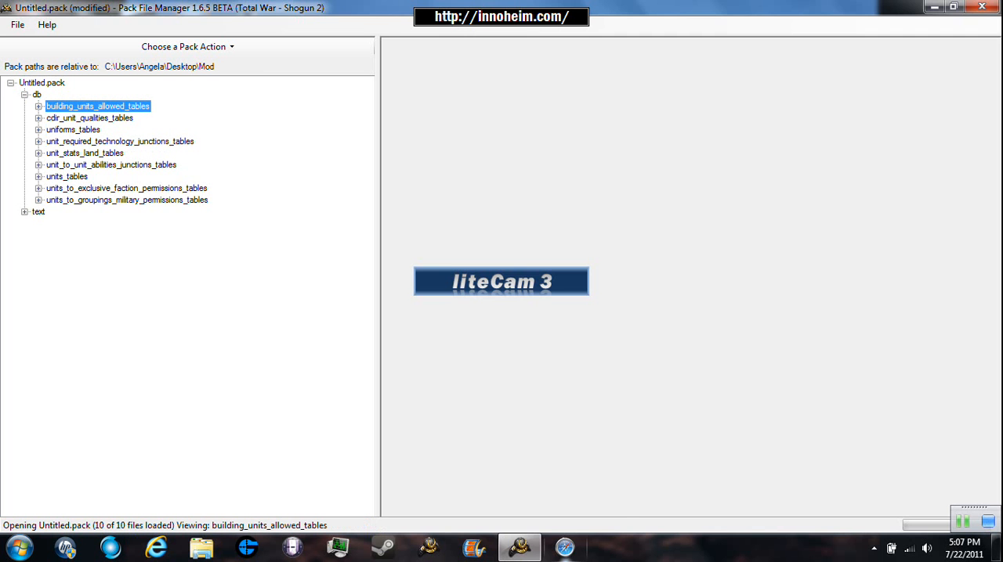
- Launch a second Pack File Manager window
left_click(519, 547)
right_click(520, 548)
left_click(465, 473)
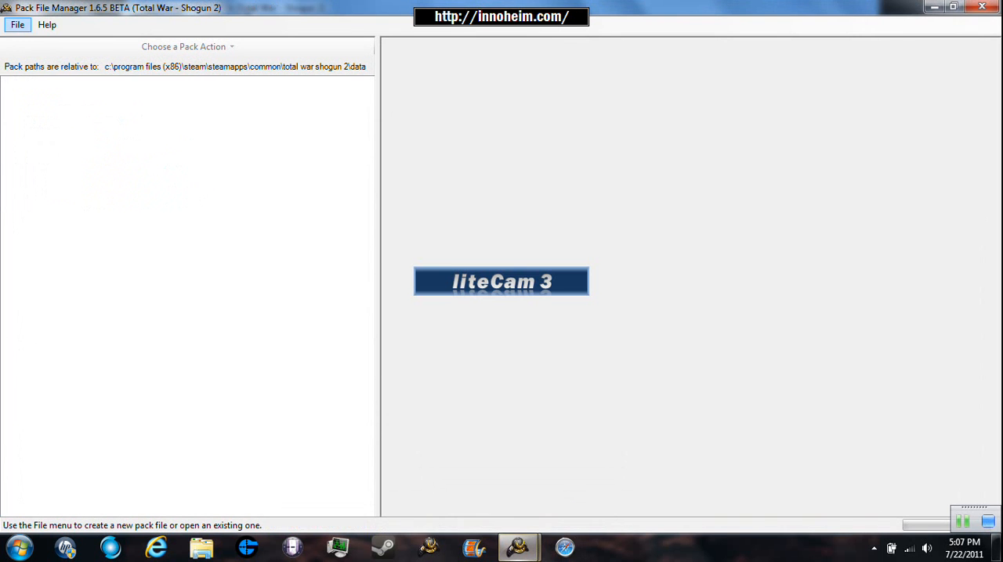
- Open the data pack file from the total war shogun 2\data folder
left_click(18, 25)
left_click(44, 57)
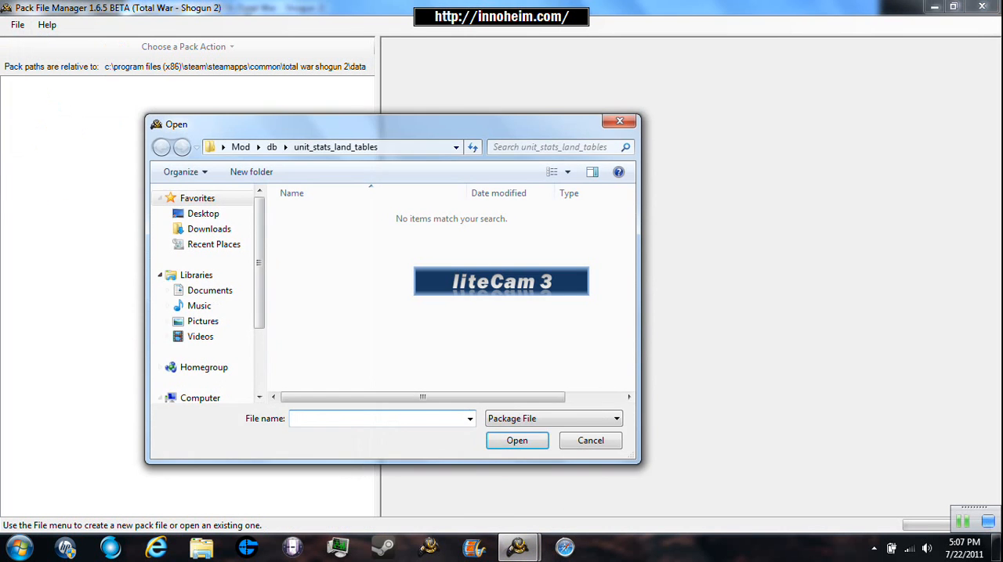
left_click(213, 244)
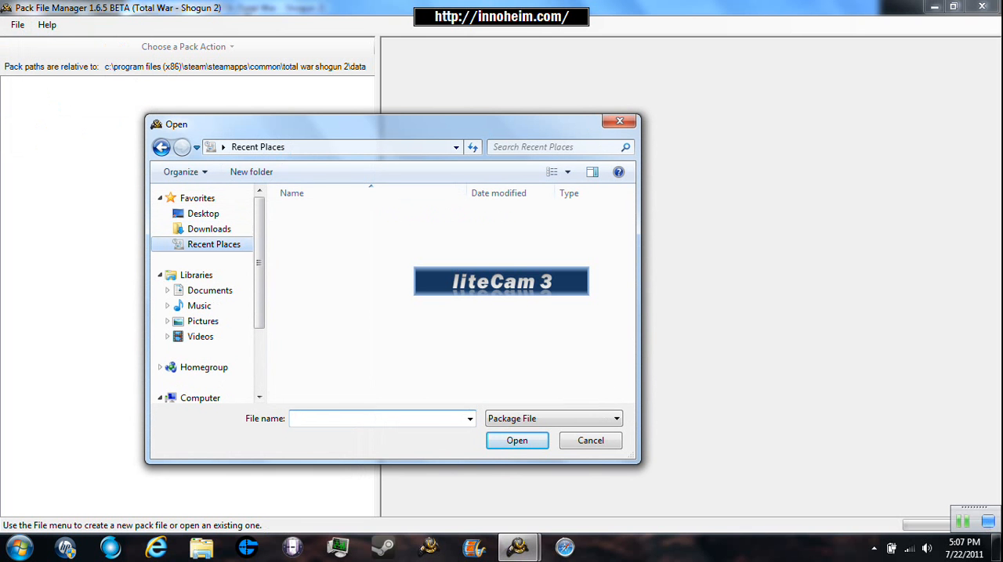
scroll(470, 247, "down", 4)
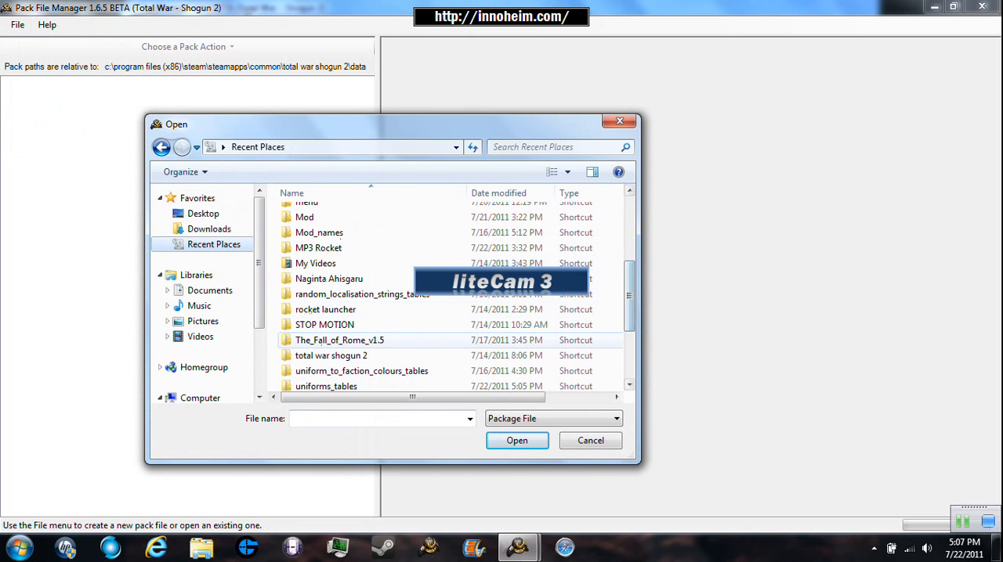
double_click(361, 373)
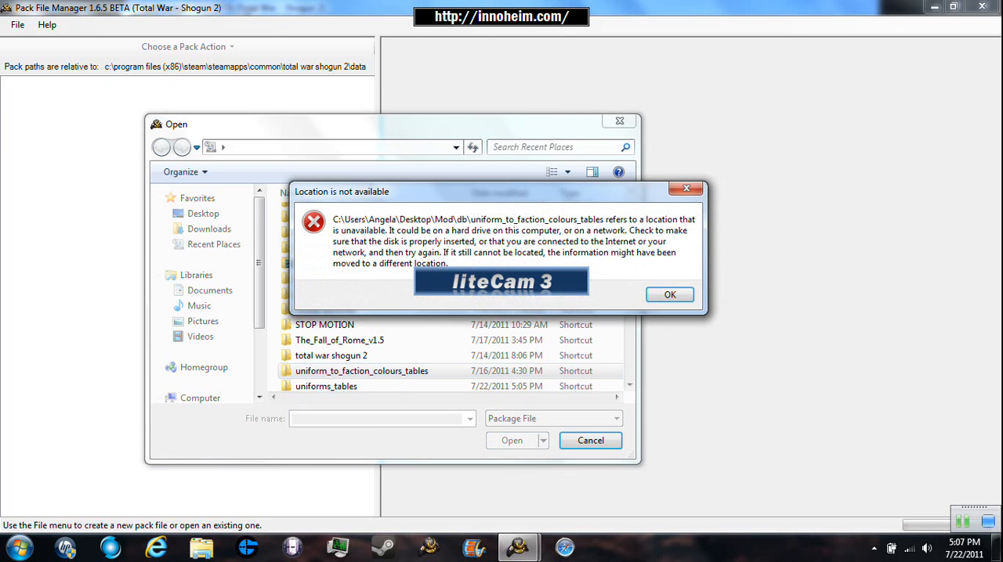
left_click(670, 295)
left_click(331, 356)
double_click(331, 355)
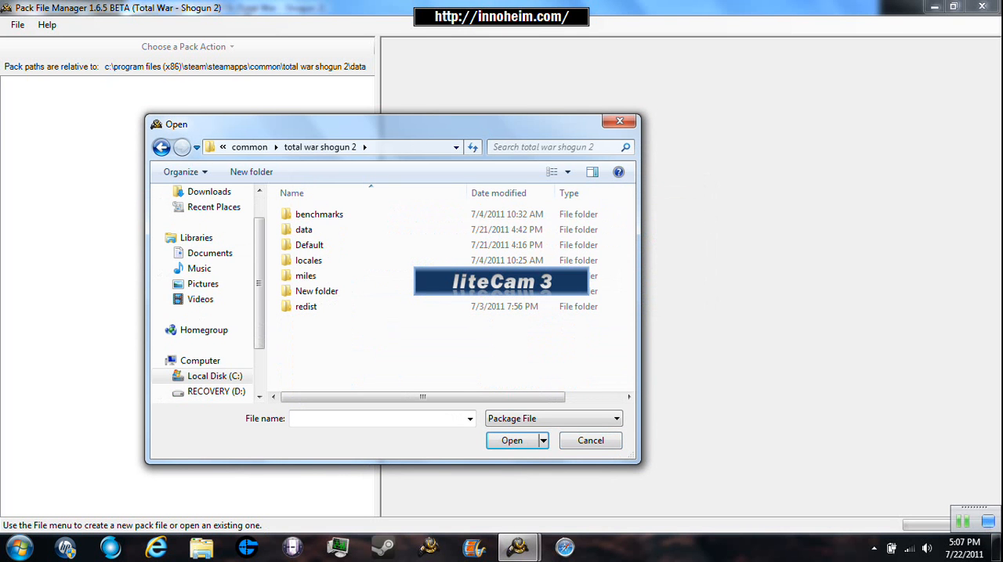
double_click(329, 229)
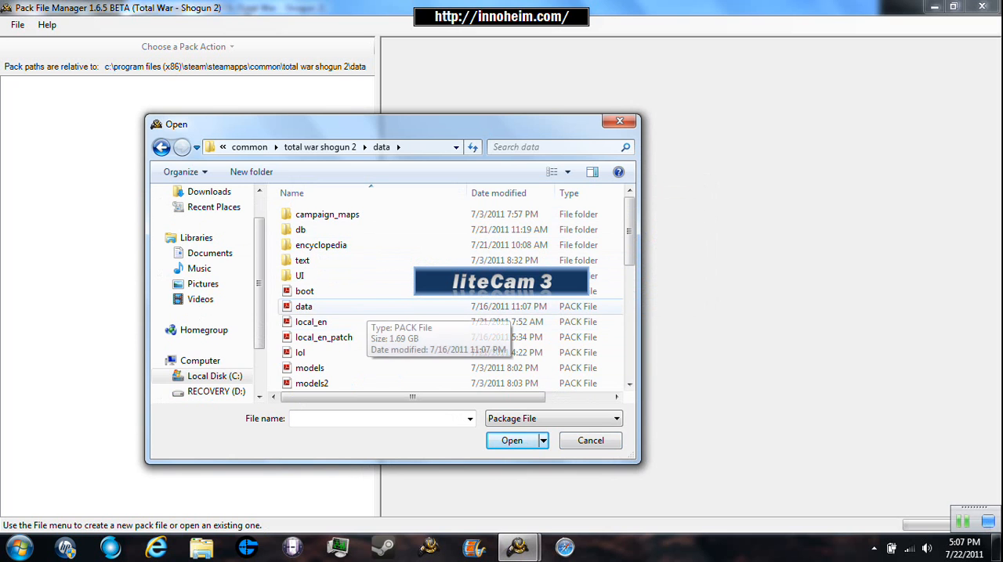
left_click(365, 307)
double_click(365, 307)
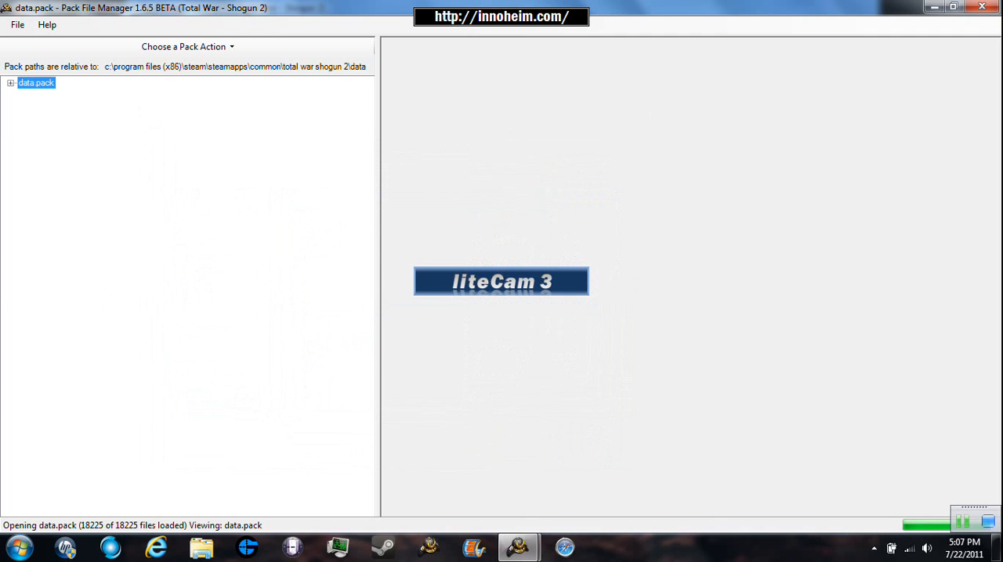
- Display the building_units_allowed table from db\building_units_allowed_tables in data.pack
left_click(11, 83)
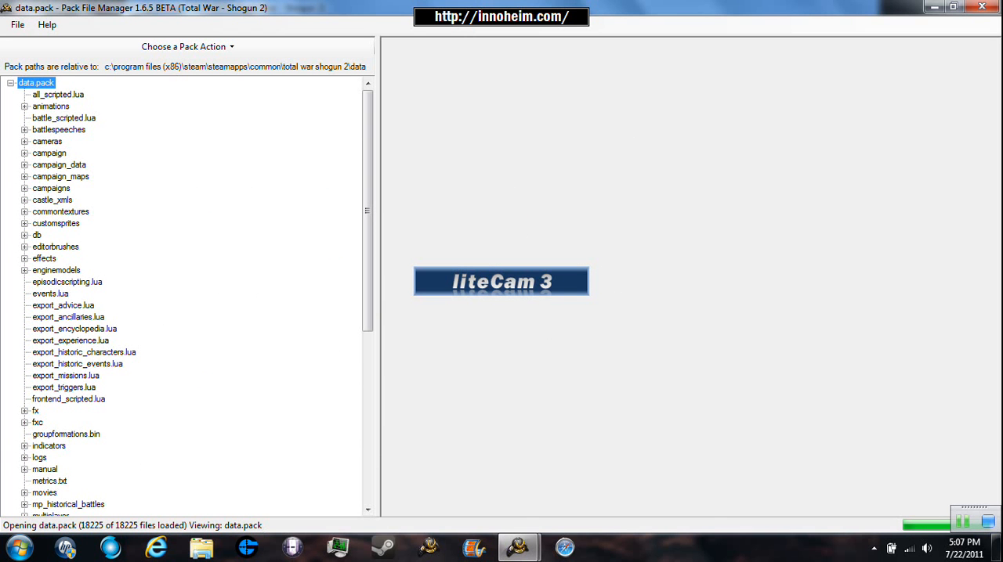
left_click(24, 235)
scroll(182, 298, "down", 20)
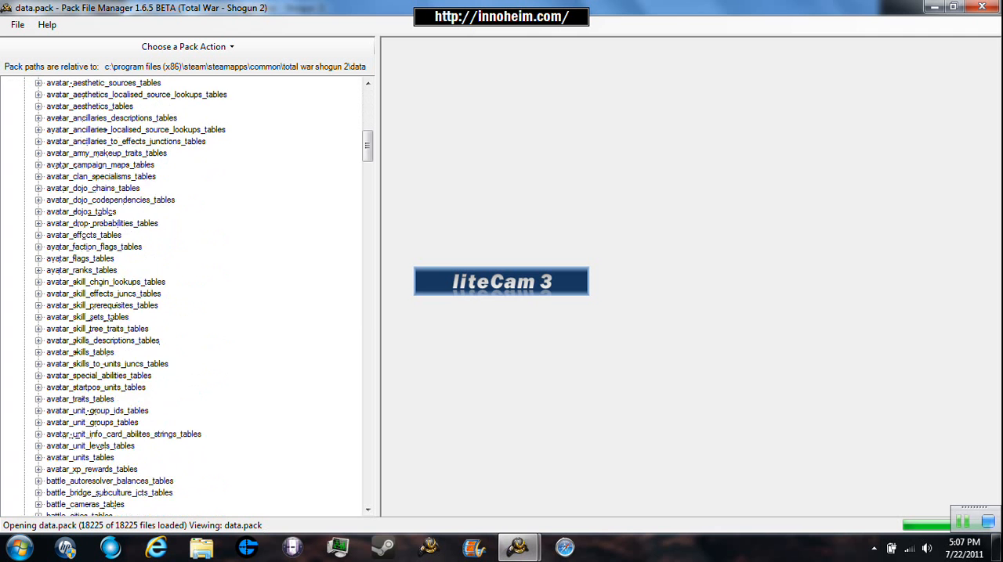
scroll(182, 297, "down", 5)
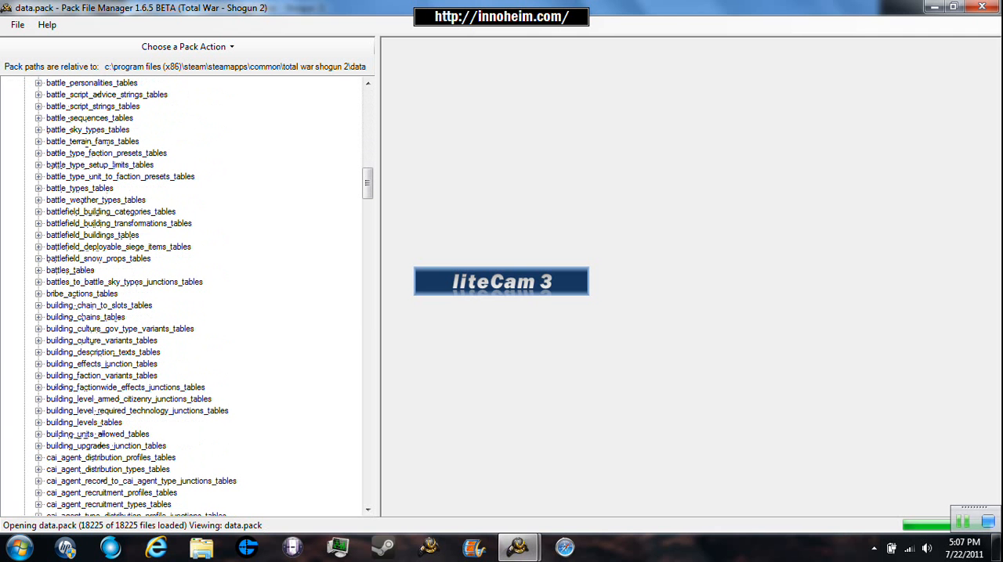
double_click(97, 434)
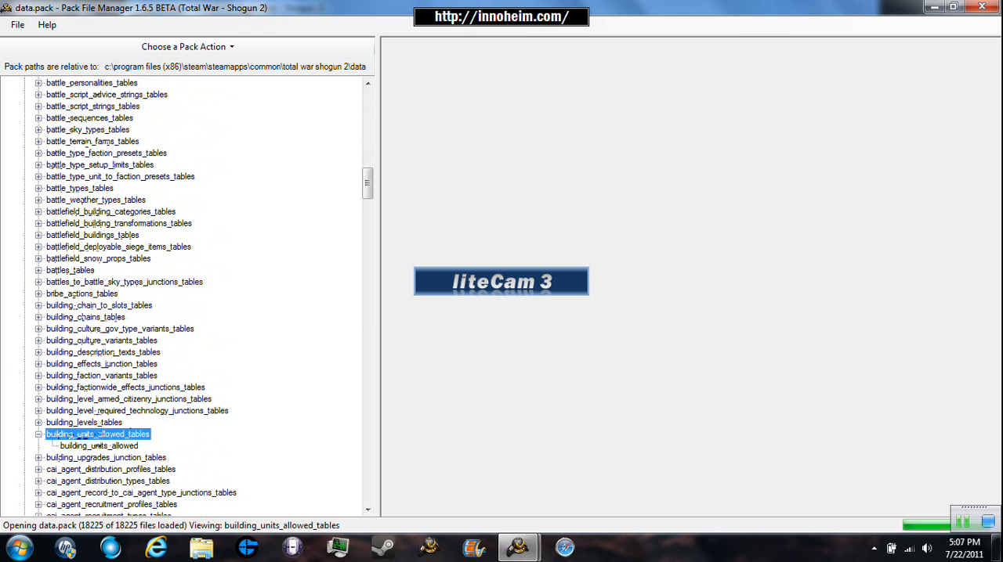
left_click(99, 446)
left_click(187, 47)
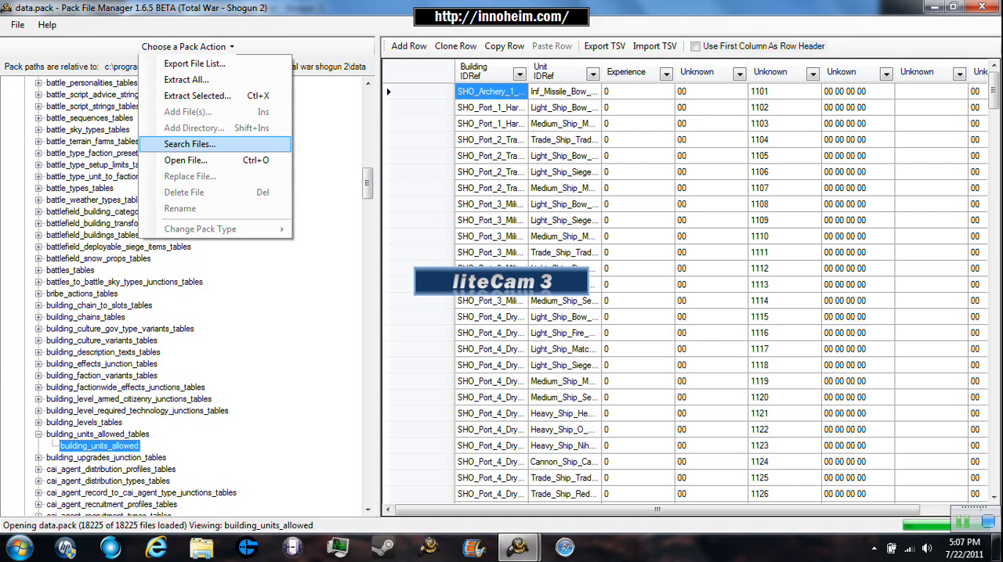
left_click(185, 79)
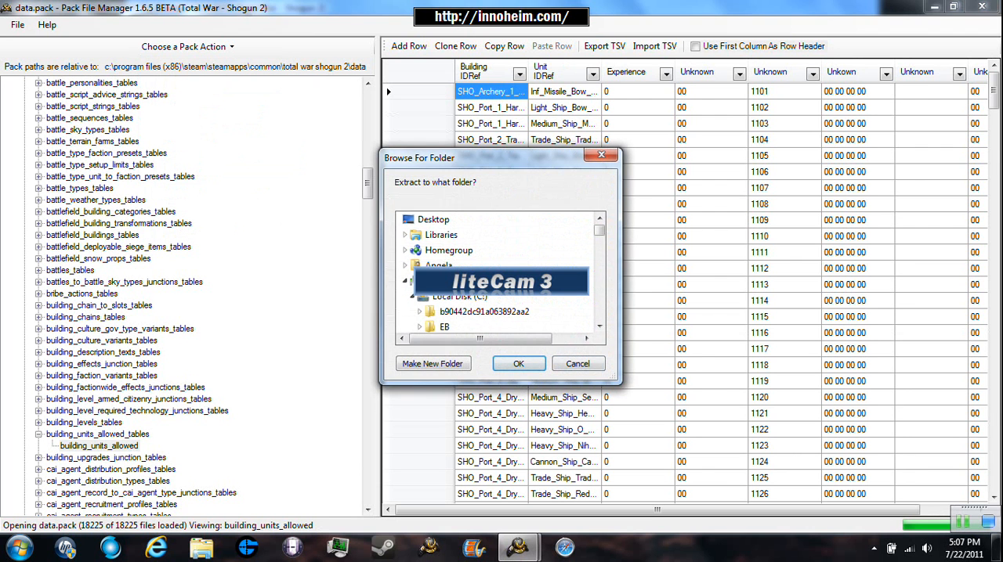
key("Escape")
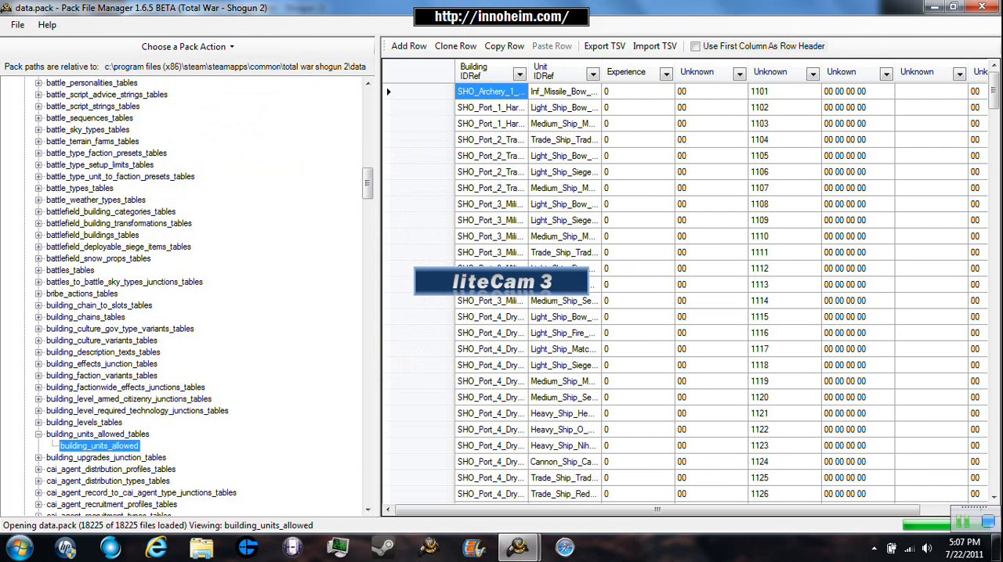
- Try to extract only the building_units_allowed file from data.pack to a folder
right_click(125, 446)
left_click(180, 387)
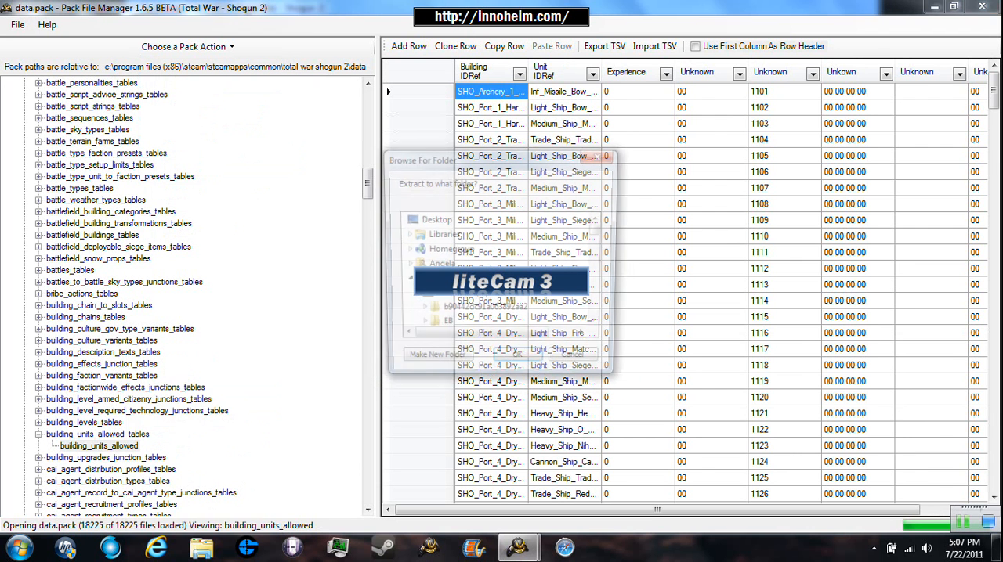
scroll(499, 274, "down", 15)
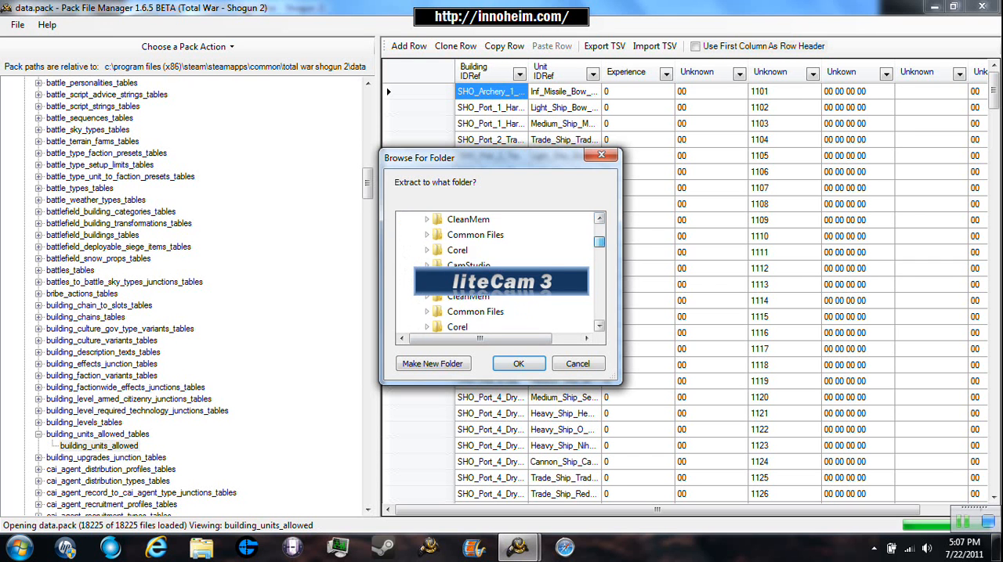
scroll(500, 274, "down", 1)
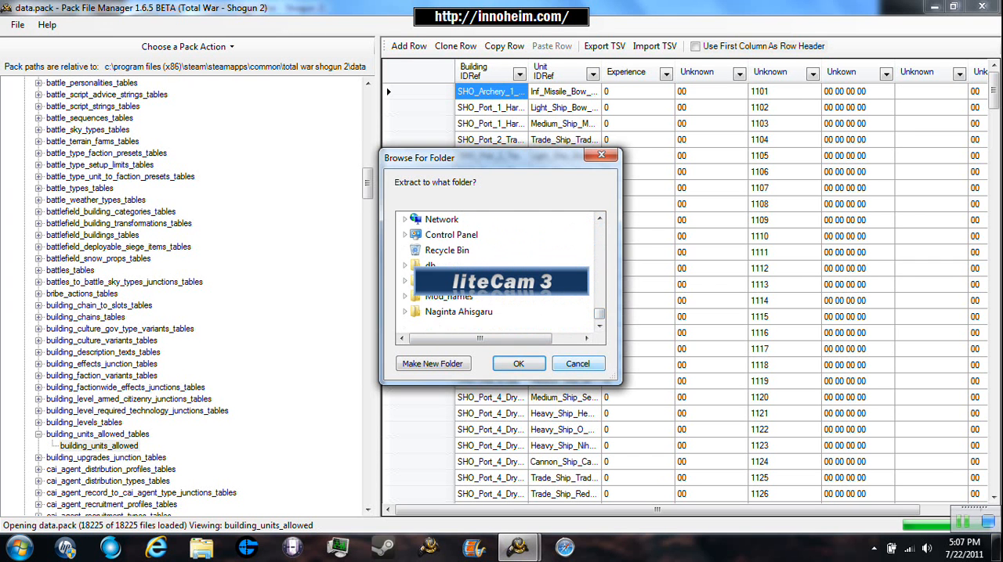
left_click(578, 365)
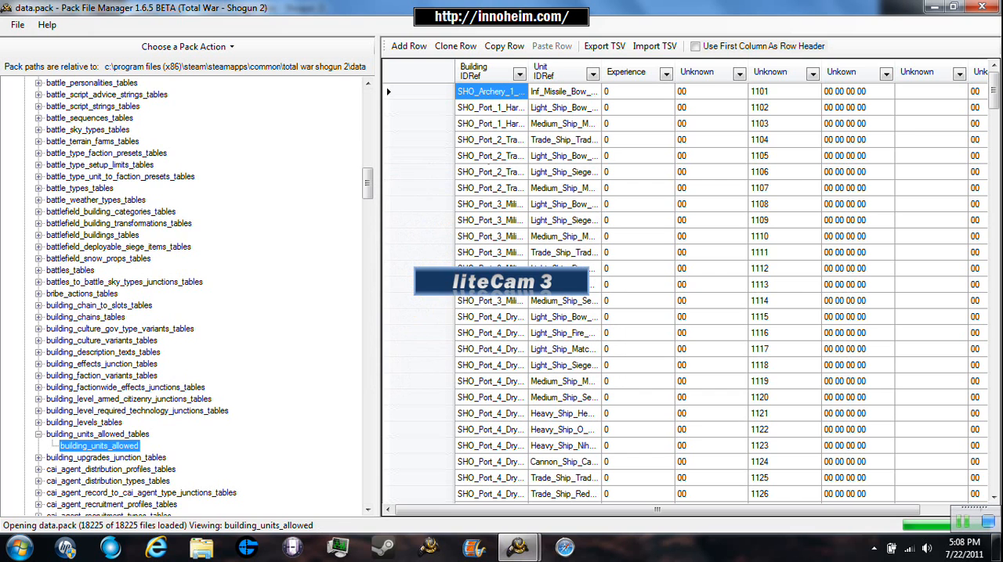
- Display the unit_required_technology_junctions table from db\unit_required_technology_junctions_tables in data.pack
left_click_drag(367, 184, 368, 441)
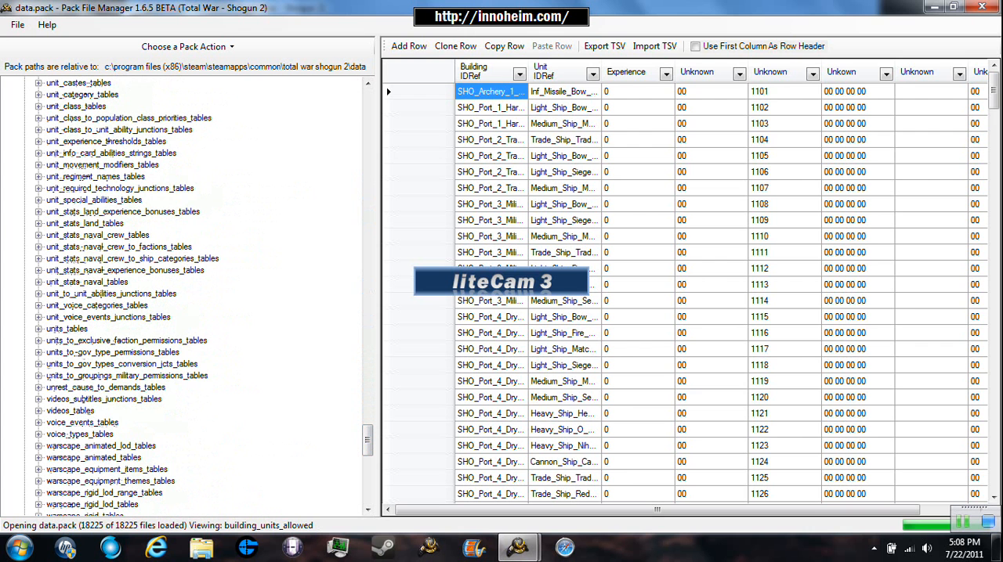
double_click(141, 188)
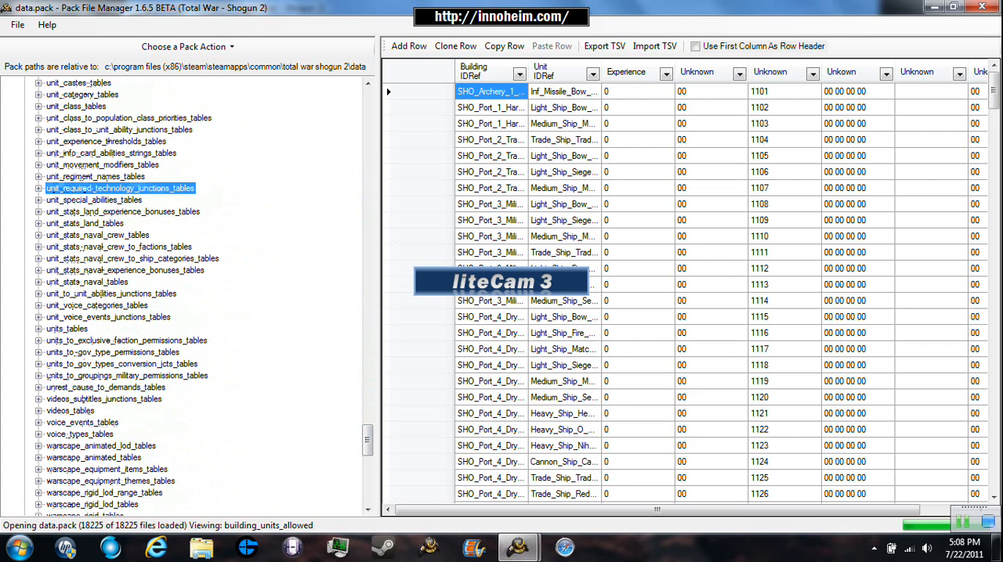
left_click(141, 200)
right_click(142, 200)
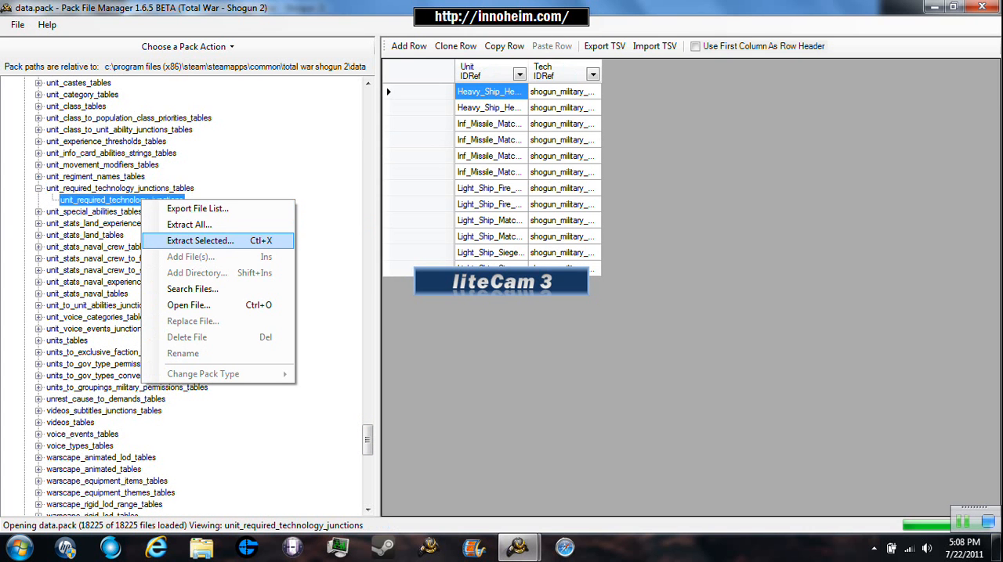
left_click(318, 368)
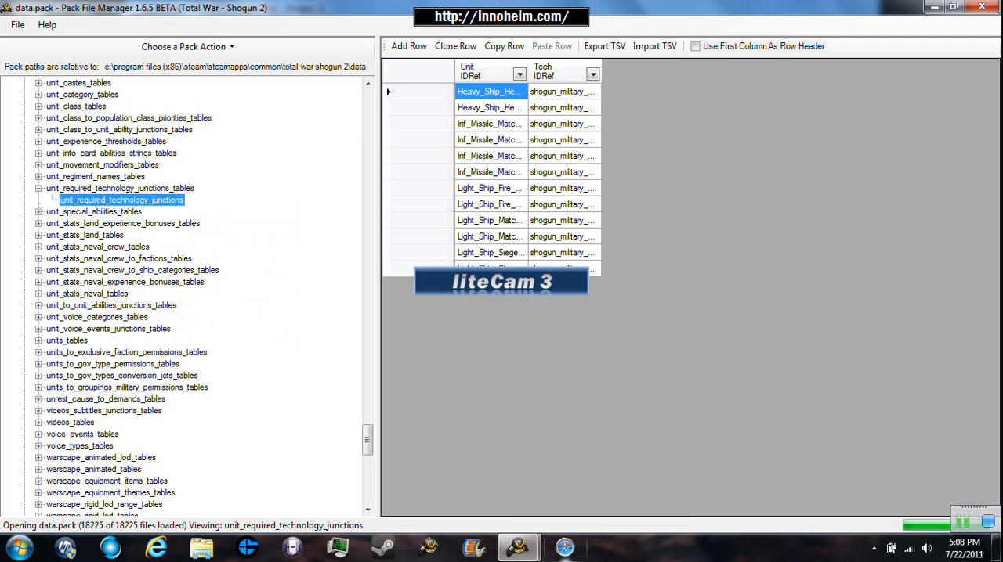
- Switch back to the Untitled.pack window and display the units.loc file from its text\db folder
left_click(518, 548)
left_click(439, 470)
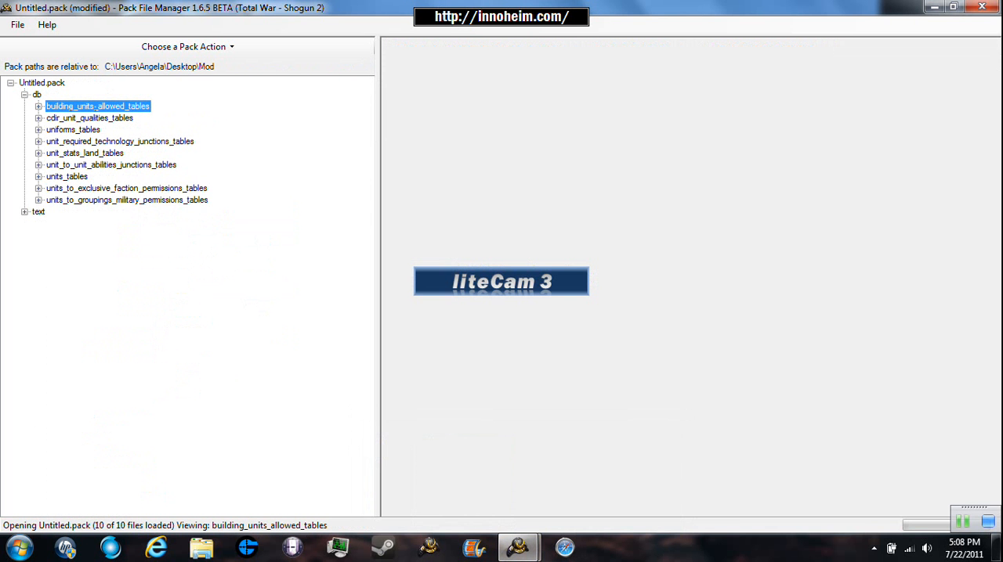
left_click(24, 212)
left_click(39, 224)
left_click(76, 235)
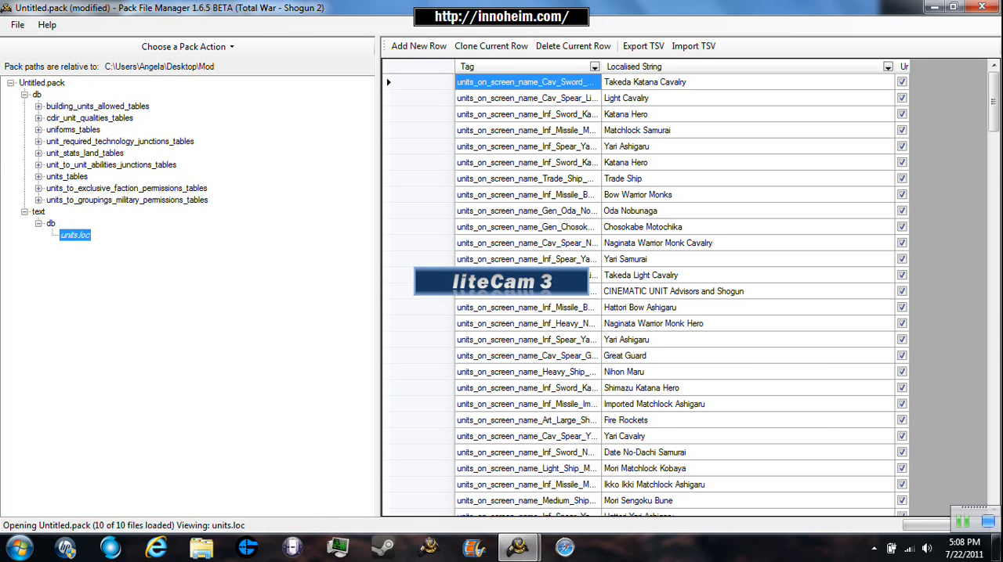
- Save the untitled pack as Tutorial in the Mod folder on the Desktop
left_click(17, 25)
left_click(32, 77)
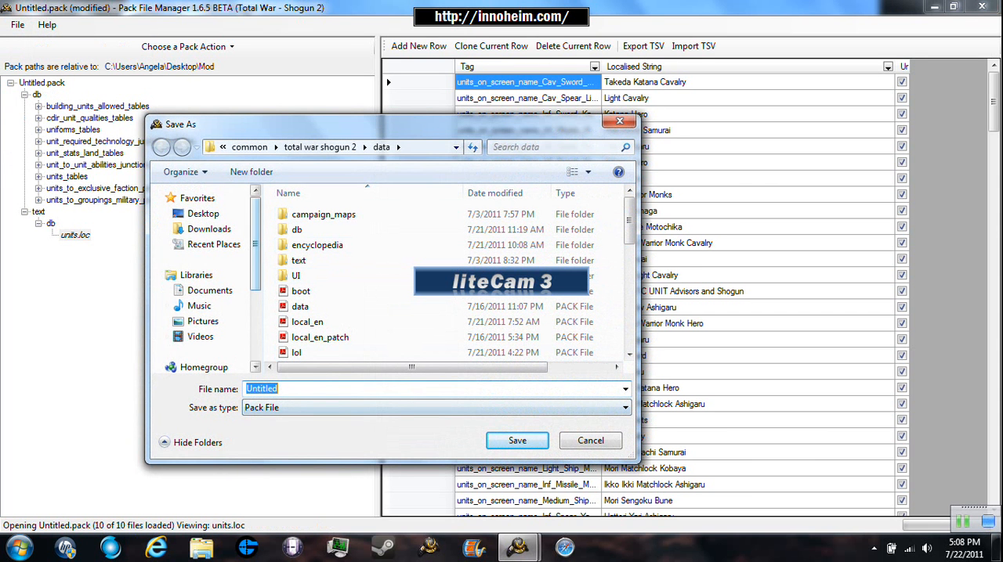
left_click(203, 213)
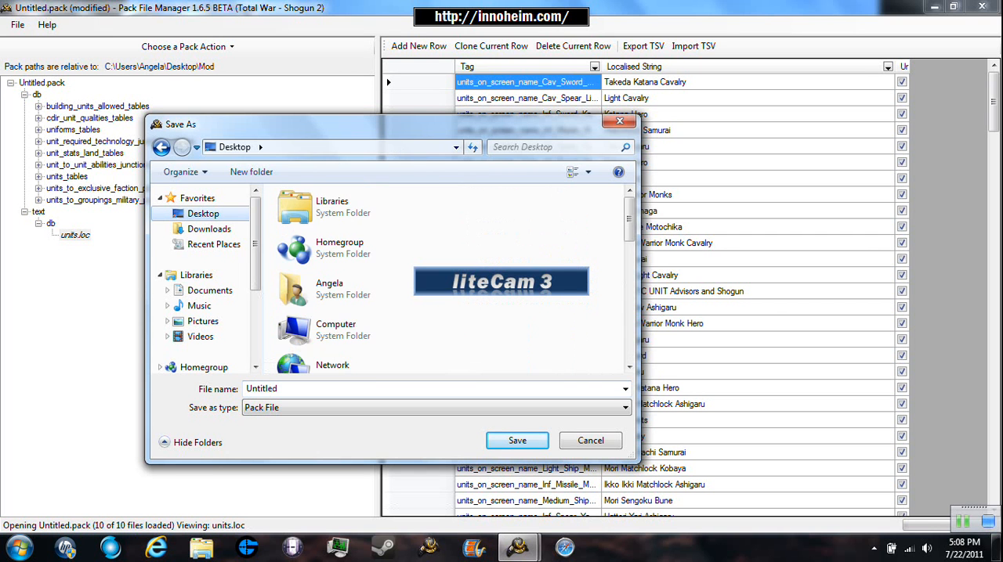
scroll(364, 314, "down", 5)
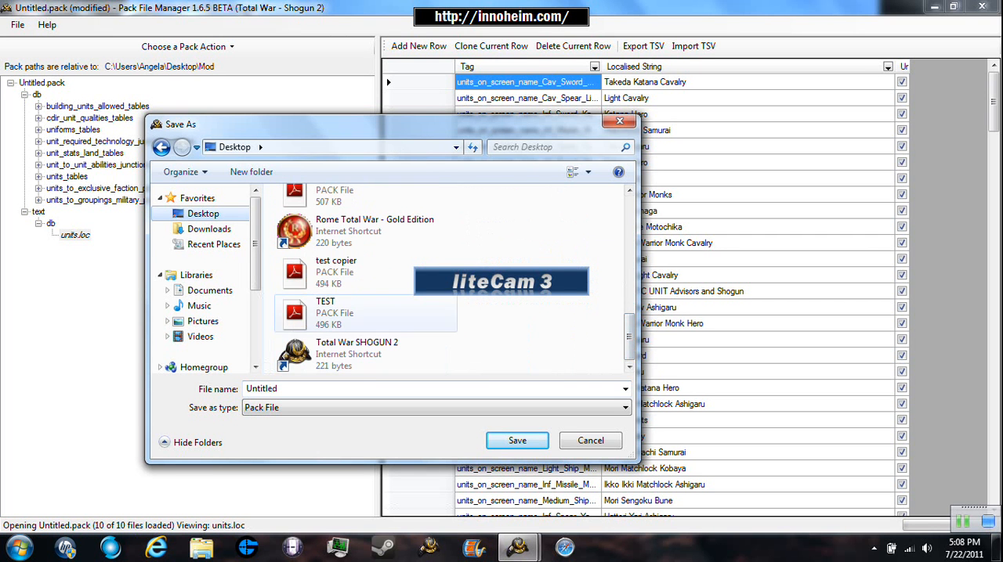
scroll(479, 329, "up", 5)
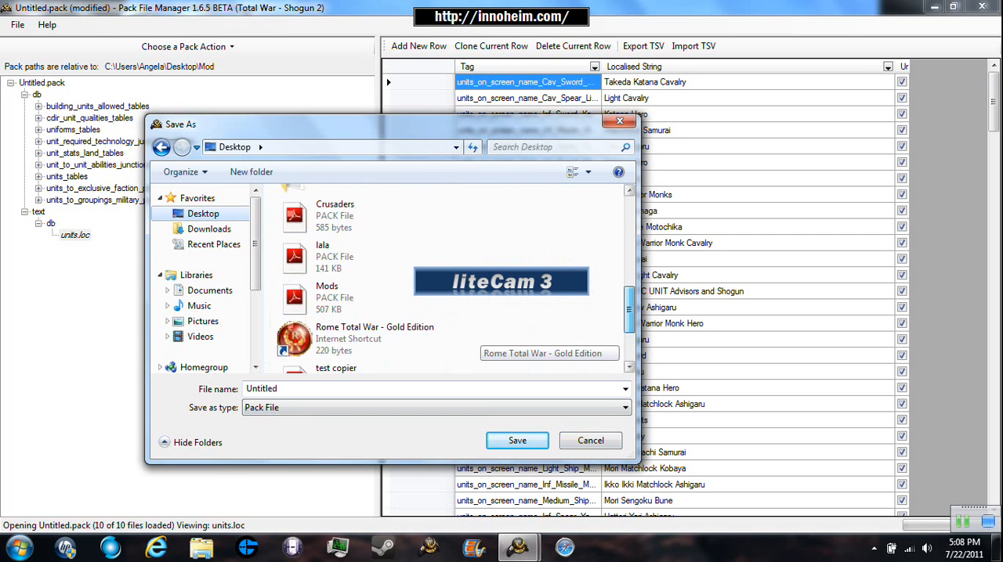
double_click(345, 194)
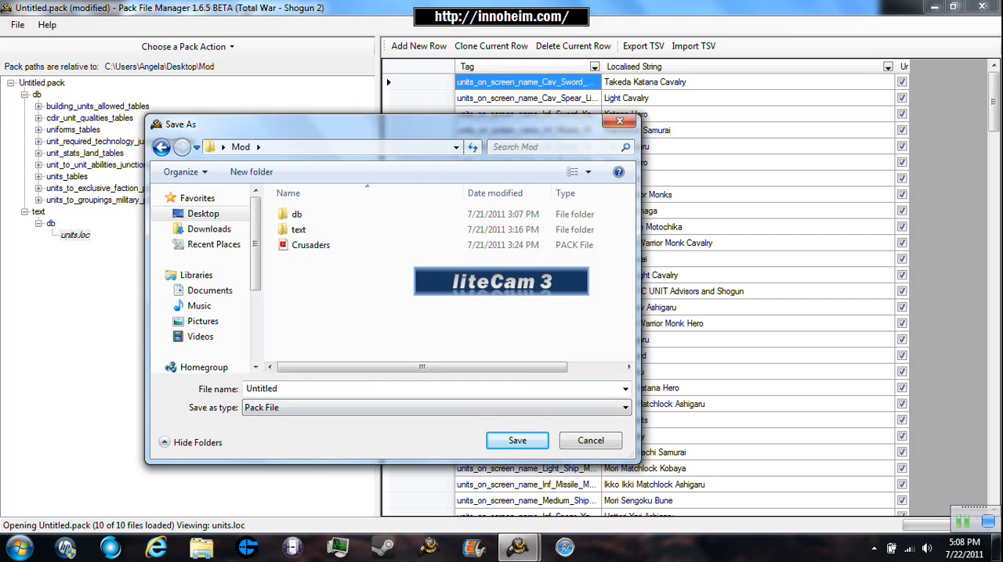
left_click(203, 214)
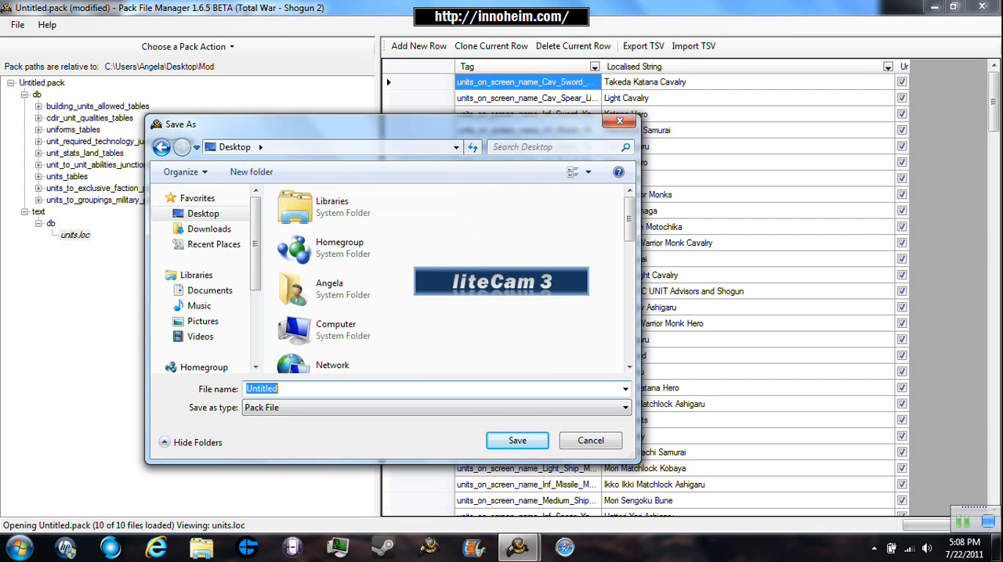
left_click(162, 147)
key("BackSpace")
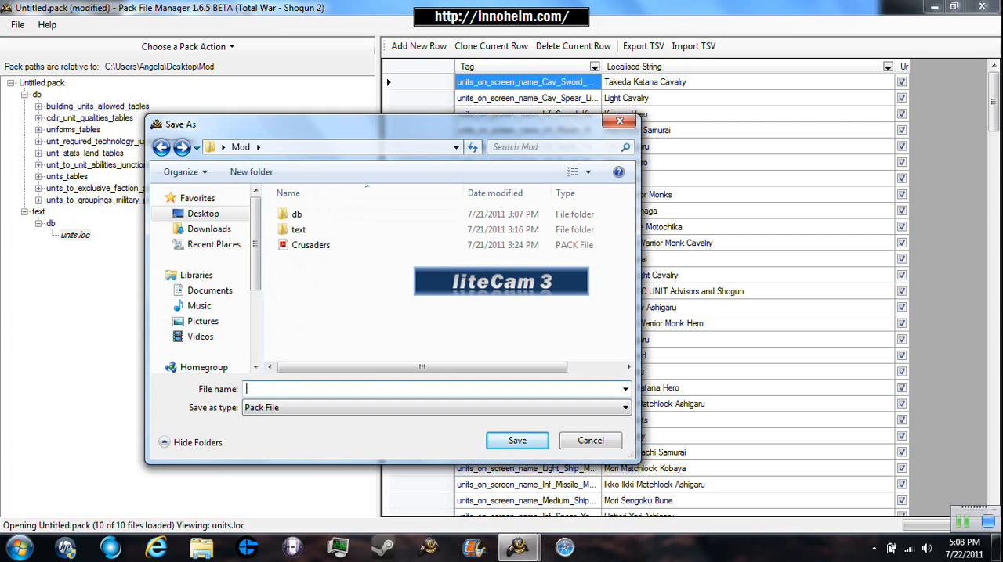
type("Tutorial")
left_click(516, 440)
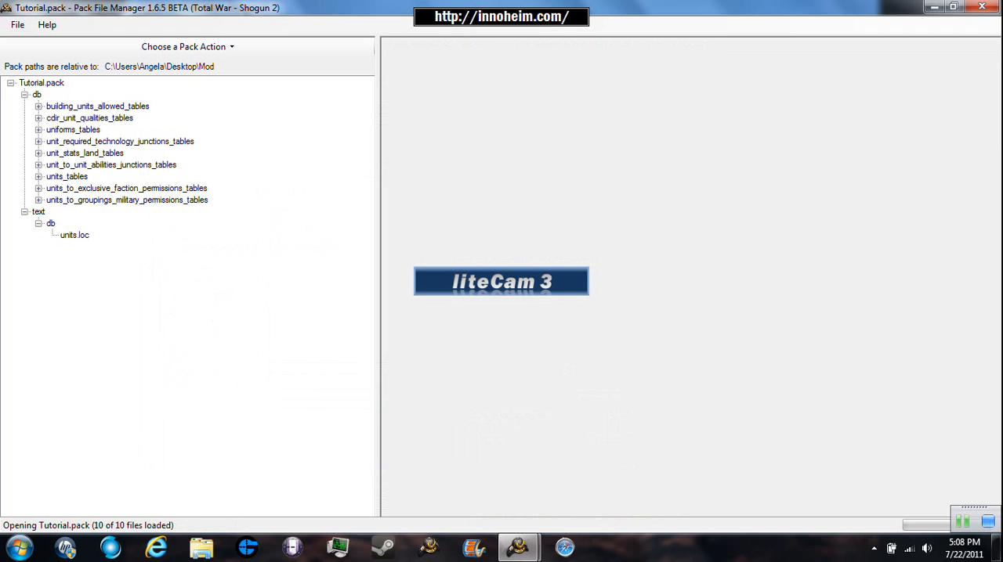
- Display the units table from db\units_tables in Tutorial.pack and look through its unit rows
double_click(66, 177)
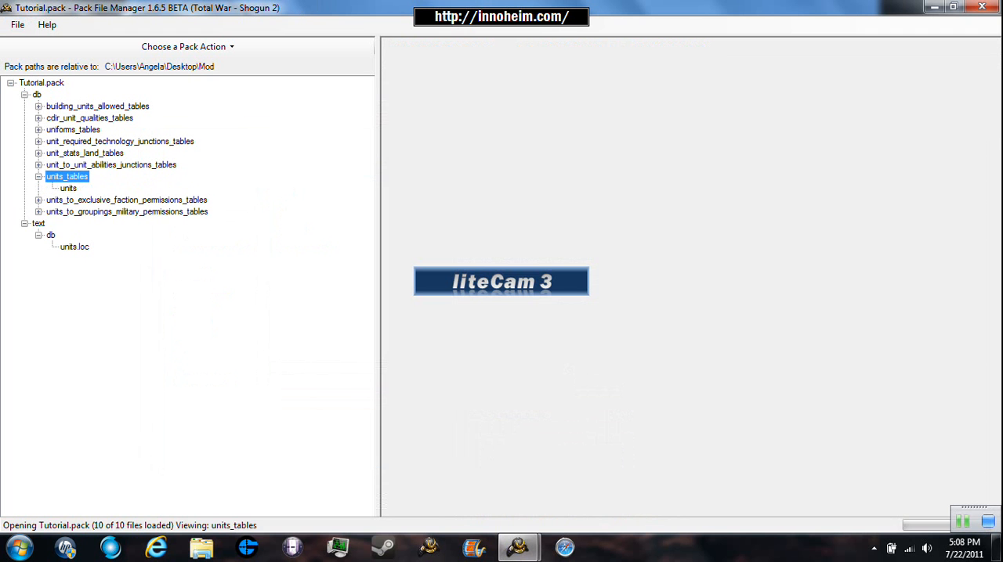
left_click(68, 188)
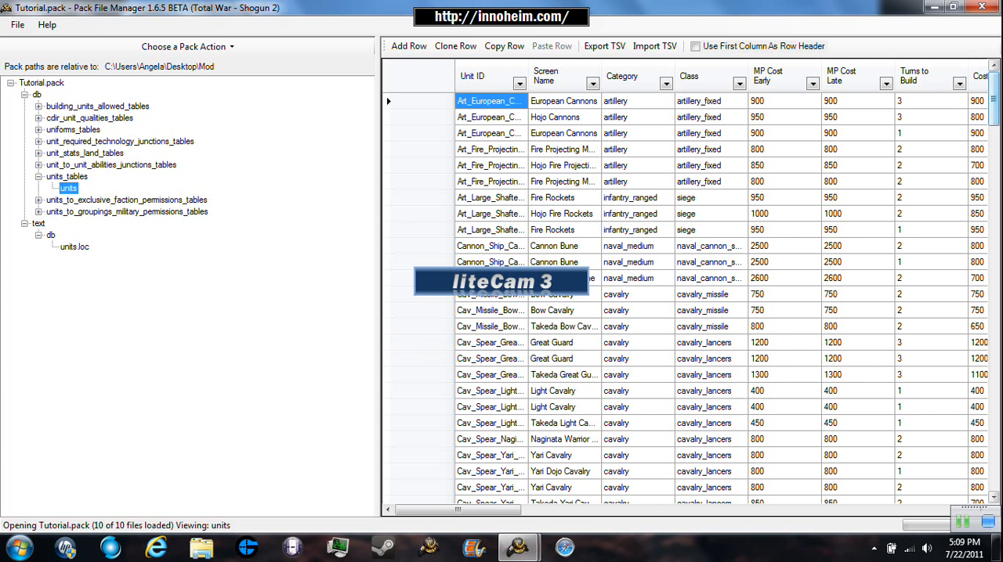
left_click_drag(993, 98, 993, 327)
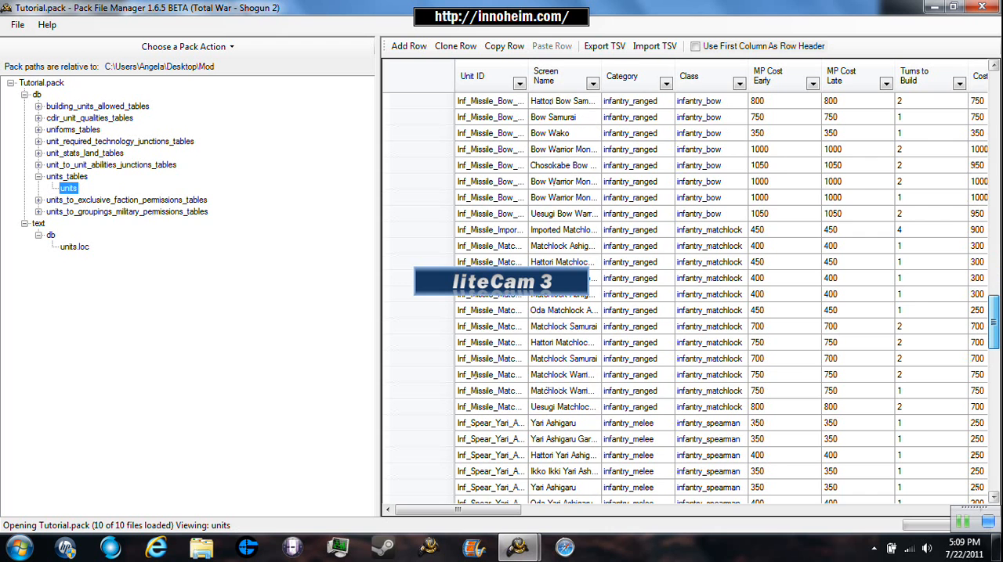
left_click_drag(994, 327, 993, 455)
left_click(963, 522)
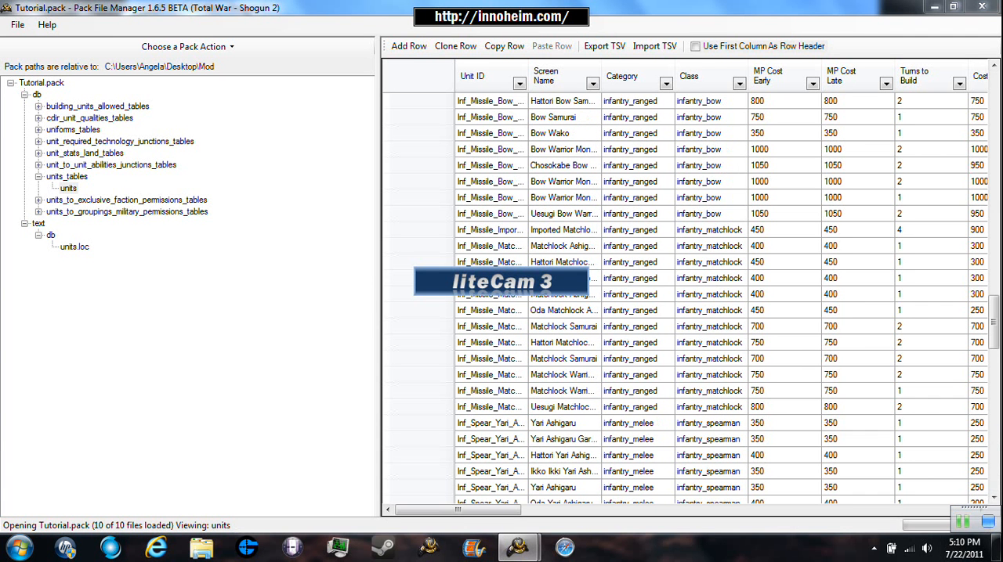
- Examine the full Unit ID of the Uesugi Bow Warrior Monks row in the units table
left_click(562, 214)
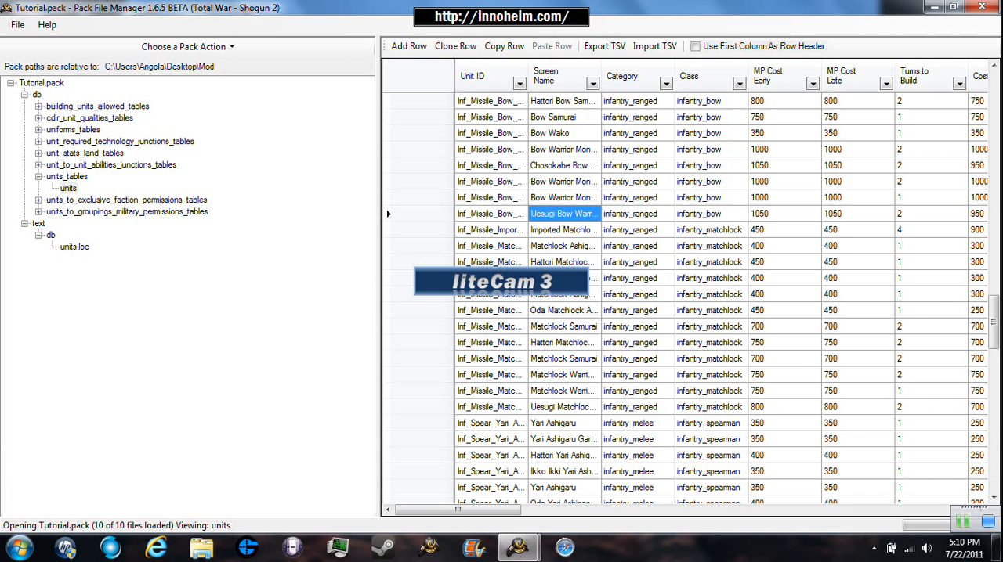
left_click(491, 213)
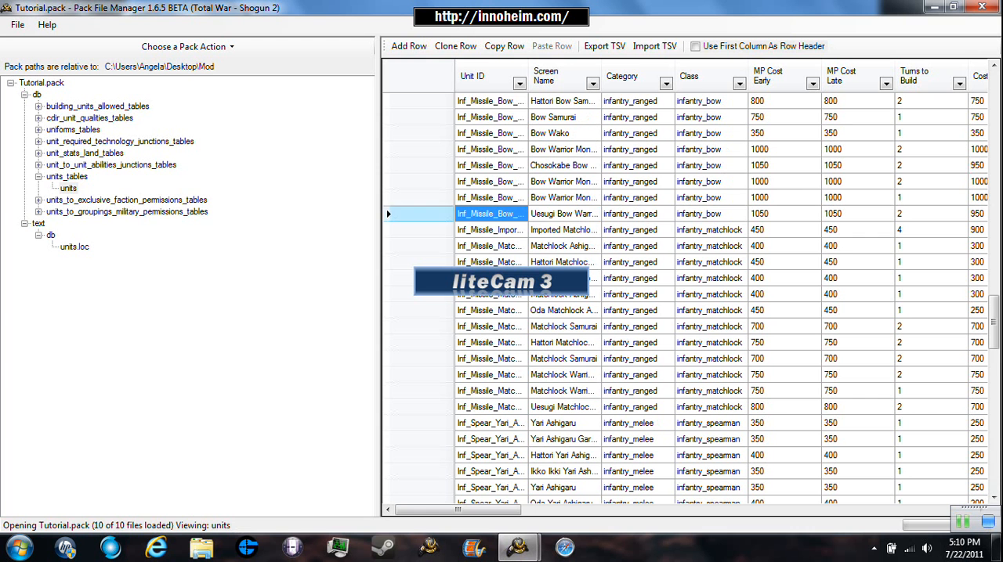
left_click(470, 214)
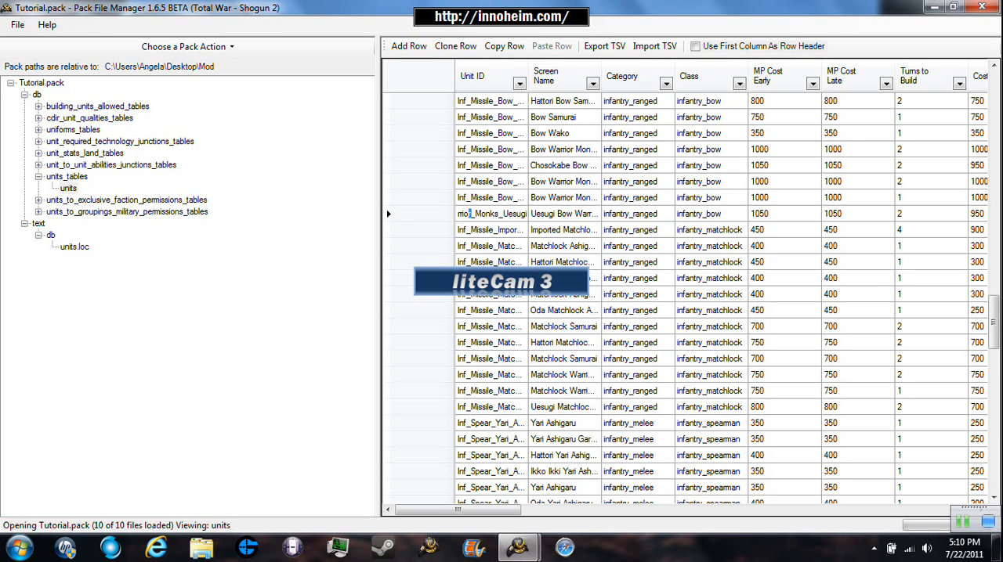
left_click(487, 198)
- Clone the Cav_Spear_Naginata_Warrior_Monk_Cavalry row in the units table
scroll(487, 199, "up", 20)
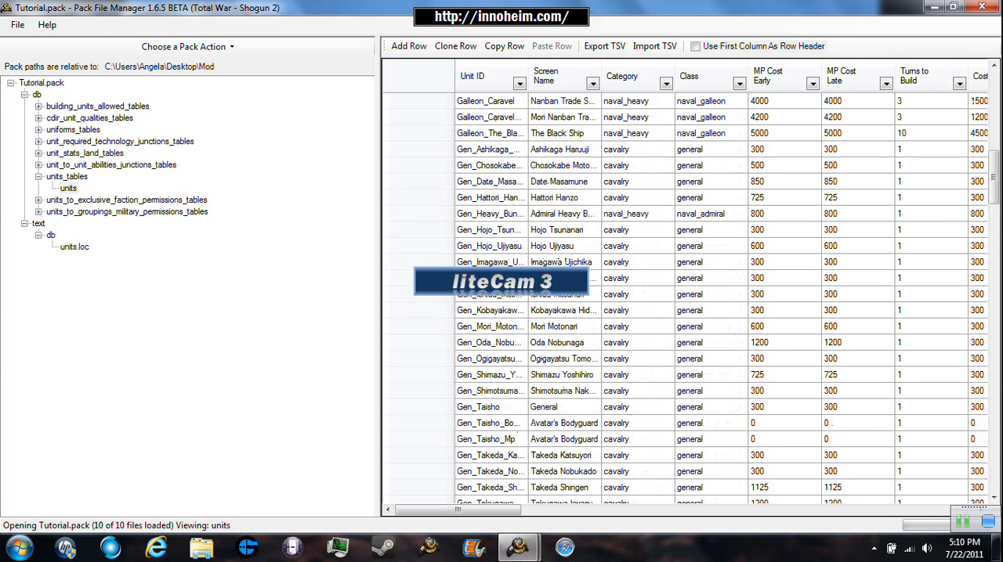
scroll(678, 439, "up", 10)
scroll(679, 440, "down", 4)
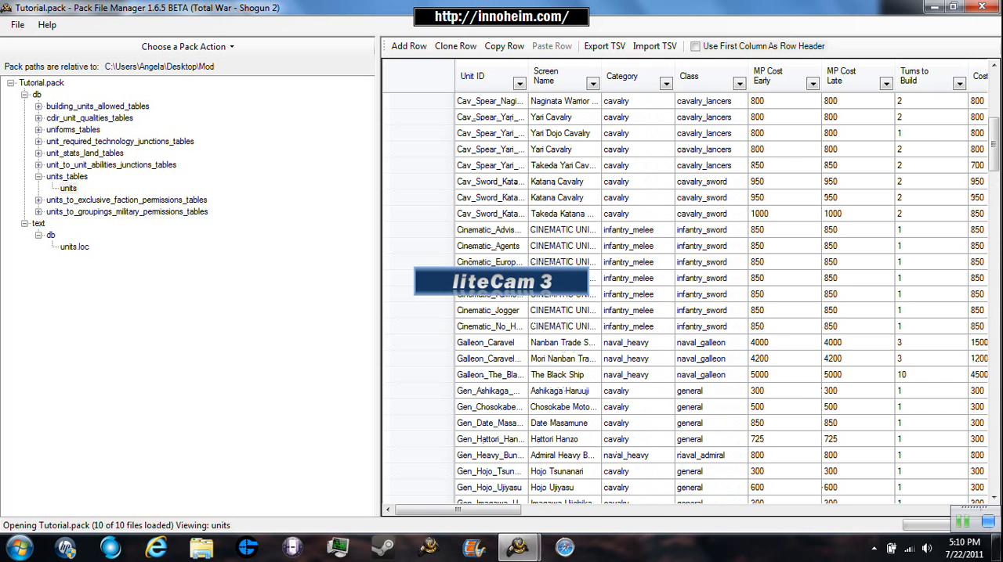
scroll(678, 446, "up", 2)
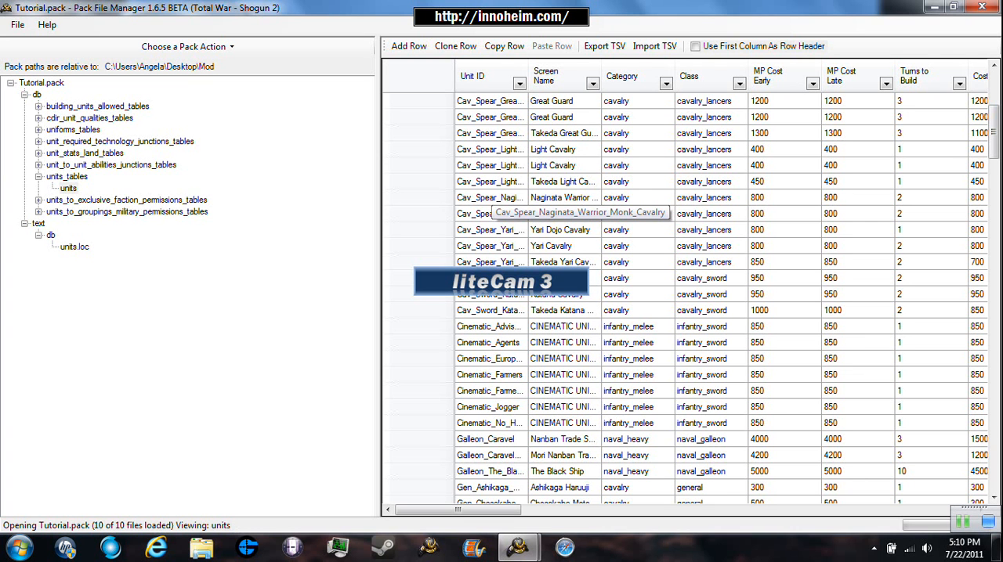
left_click(429, 198)
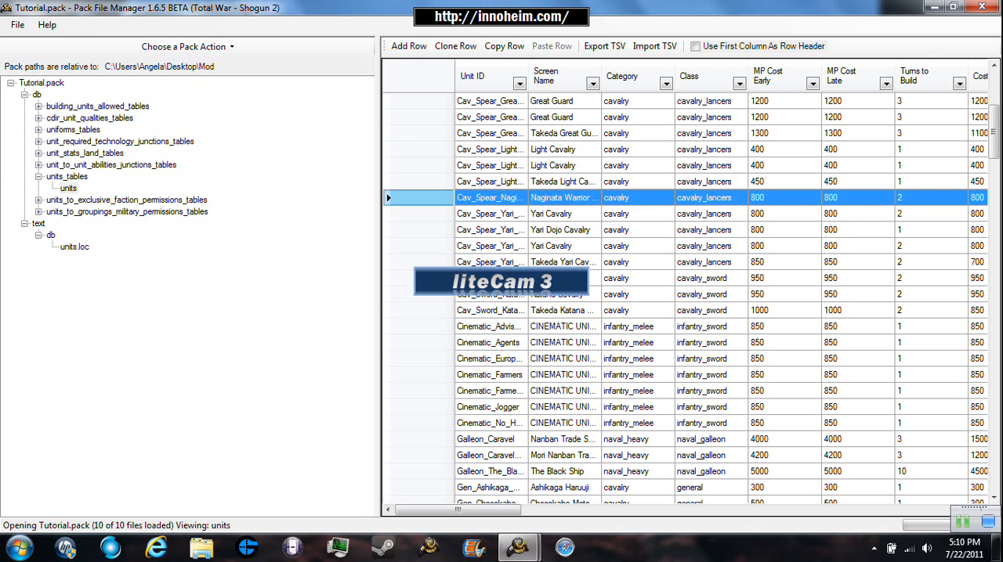
left_click(455, 46)
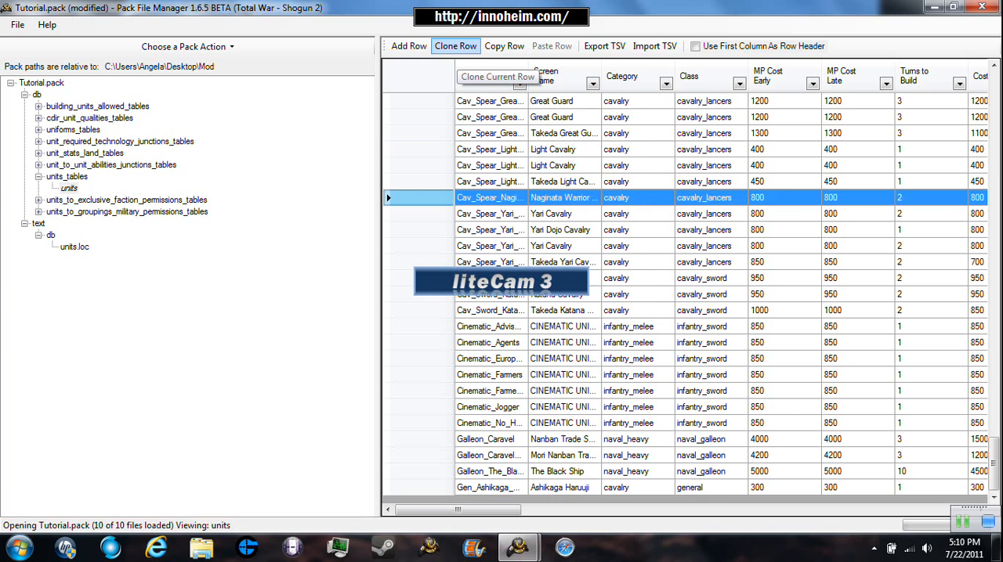
- Edit the Unit ID of the cloned Naginata cavalry row at the table's end to include Katana
left_click(513, 486)
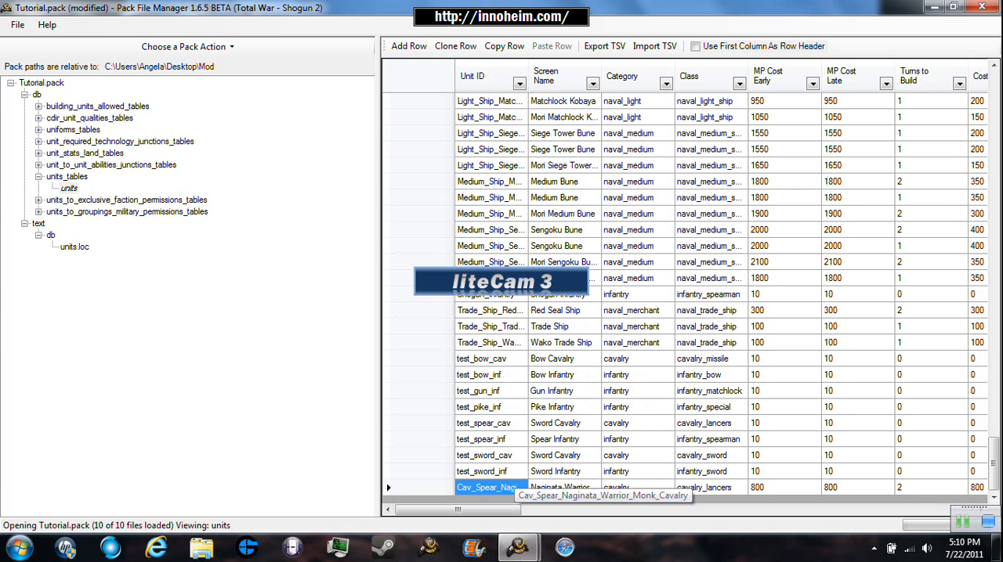
left_click(513, 486)
left_click(524, 487)
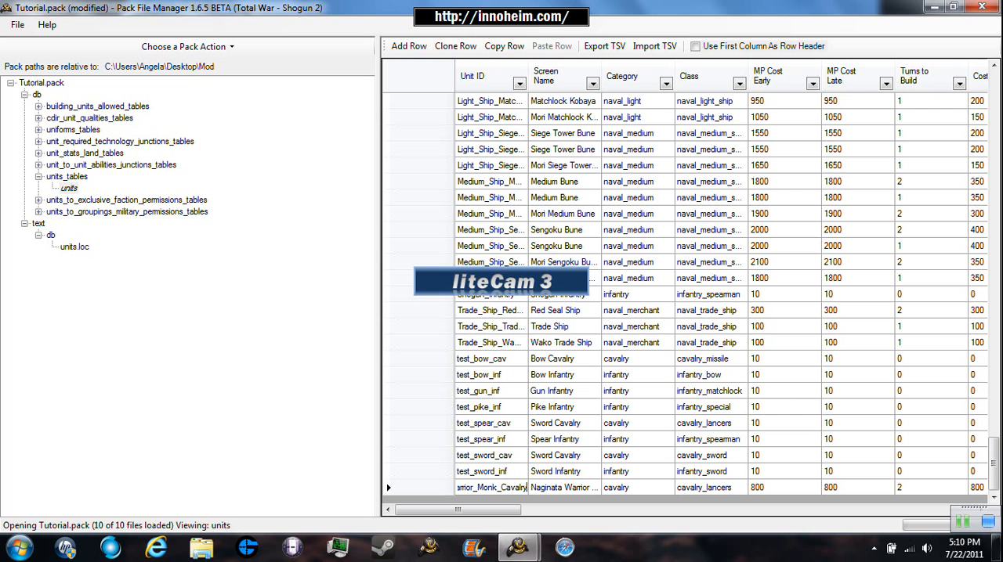
key("Left")
key("Left")
key("Left")
key("Left")
key("Left")
key("Left")
key("Left")
key("Right")
key("Right")
key("Right")
key("Right")
key("Right")
key("Right")
key("Right")
key("Right")
key("BackSpace")
key("BackSpace")
key("BackSpace")
key("BackSpace")
key("BackSpace")
key("BackSpace")
key("BackSpace")
type("Katana")
key("Tab")
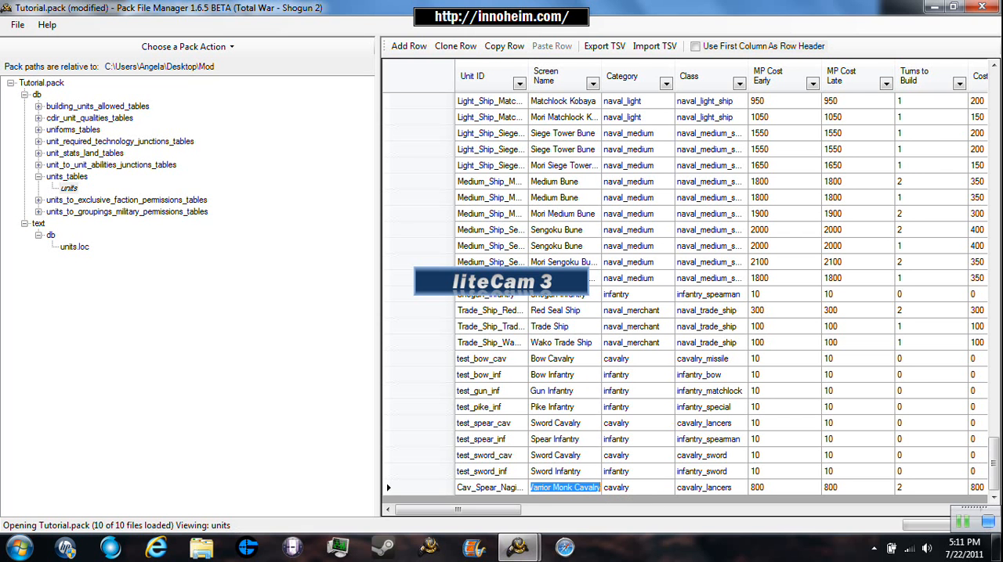
- Change the cloned row's Screen Name so that it begins with Naginata Katana
key("Left")
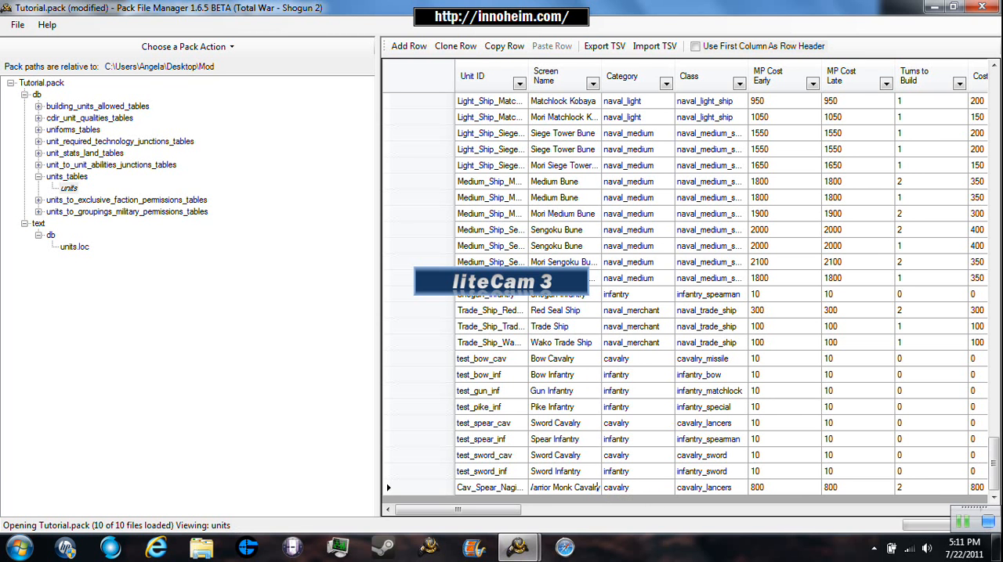
key("BackSpace")
key("BackSpace")
key("BackSpace")
key("BackSpace")
key("BackSpace")
key("BackSpace")
key("BackSpace")
key("BackSpace")
type("Katana")
key("Tab")
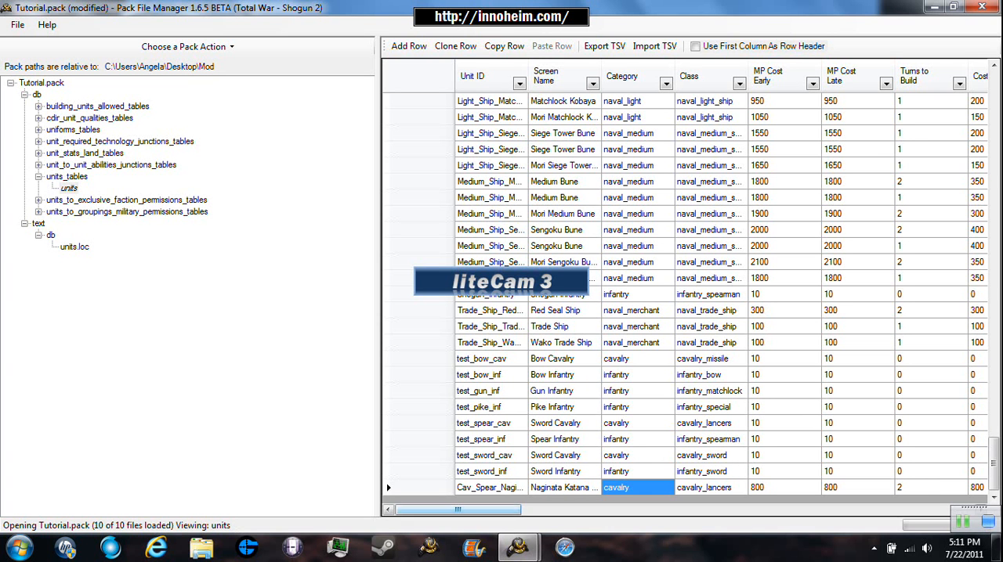
- Set the cloned row's Index to 566 in the units table and save the pack
left_click_drag(458, 510, 672, 509)
scroll(685, 298, "down", 1)
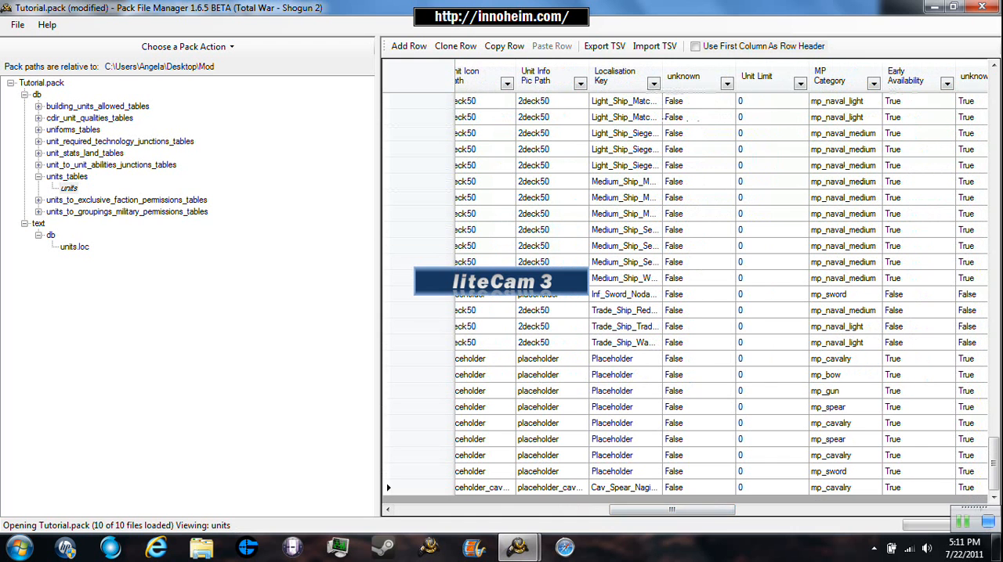
left_click_drag(672, 510, 838, 510)
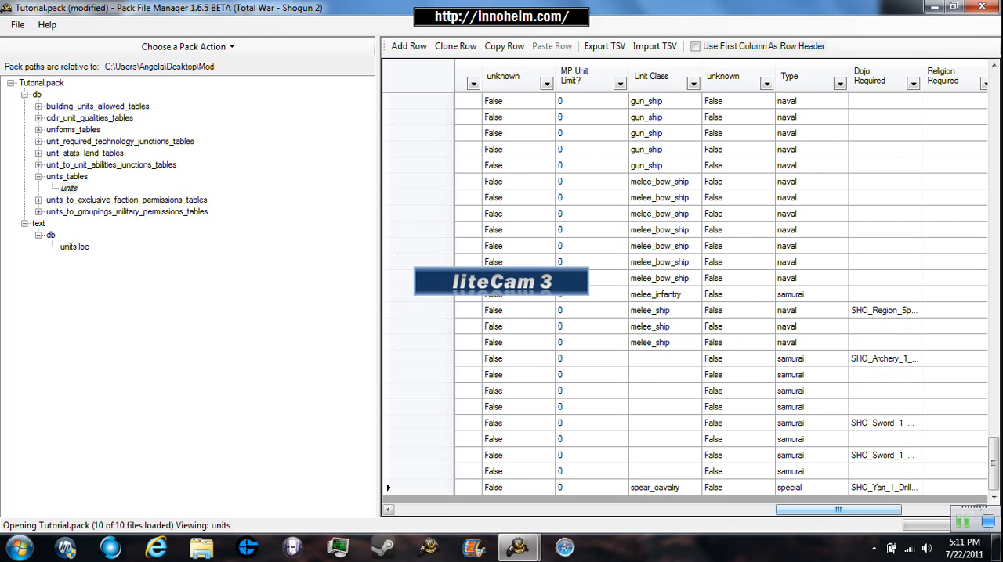
left_click_drag(838, 510, 847, 510)
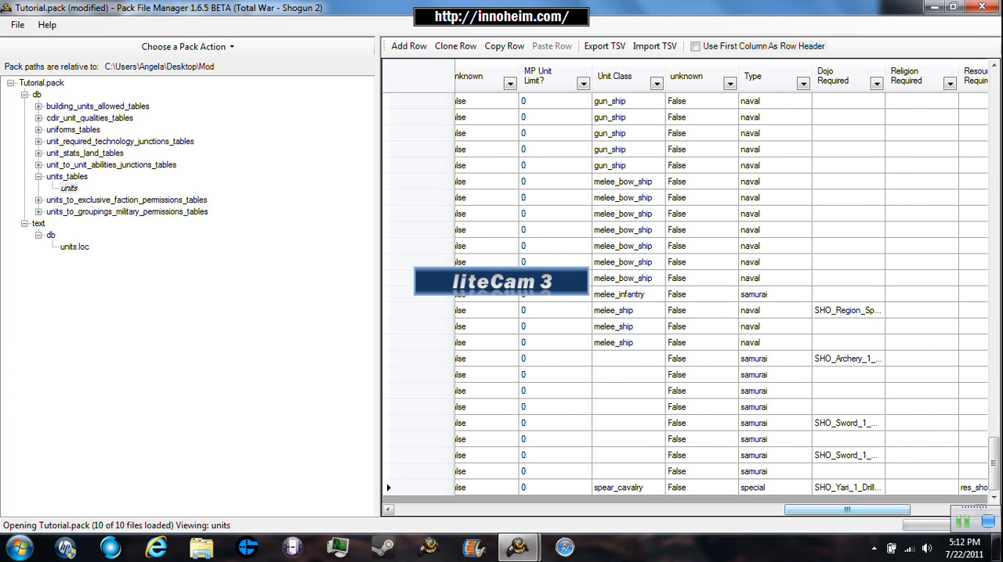
left_click_drag(847, 510, 911, 510)
scroll(684, 298, "down", 1)
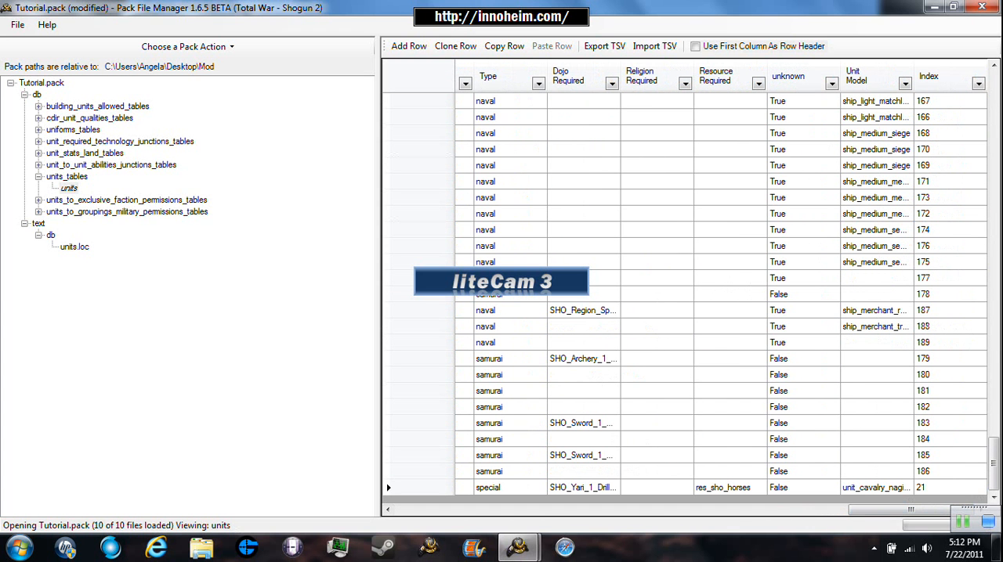
double_click(945, 488)
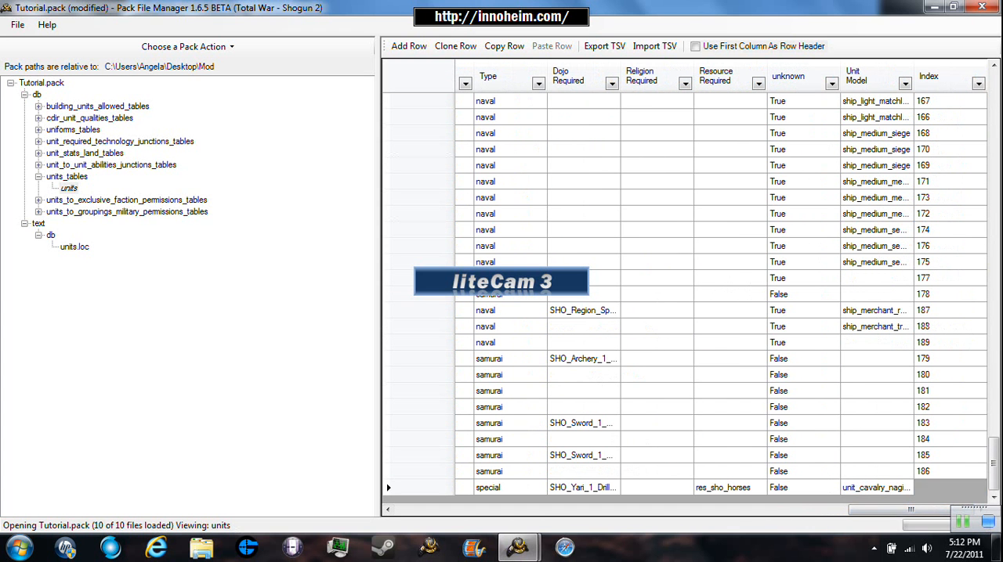
key("BackSpace")
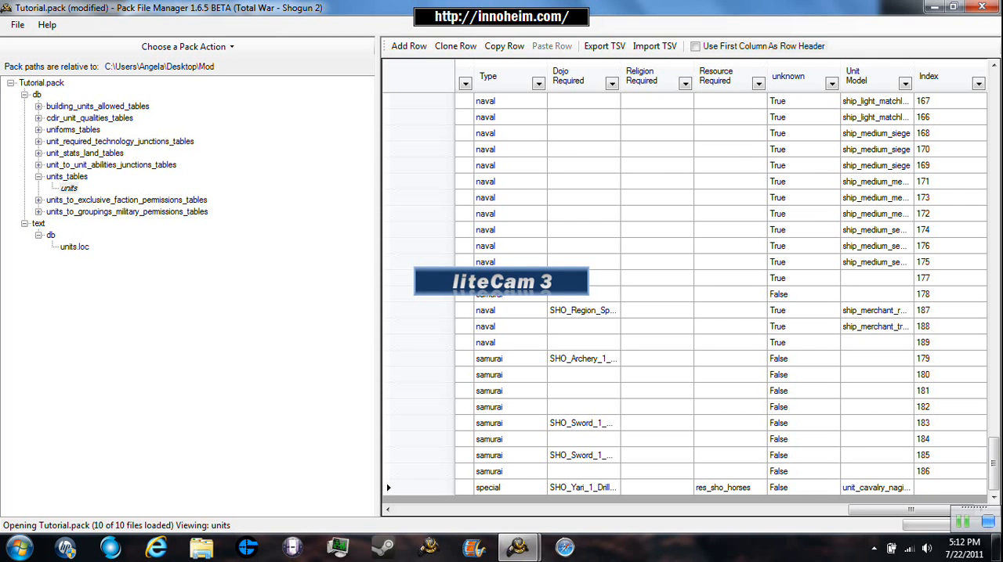
type("566")
key("Return")
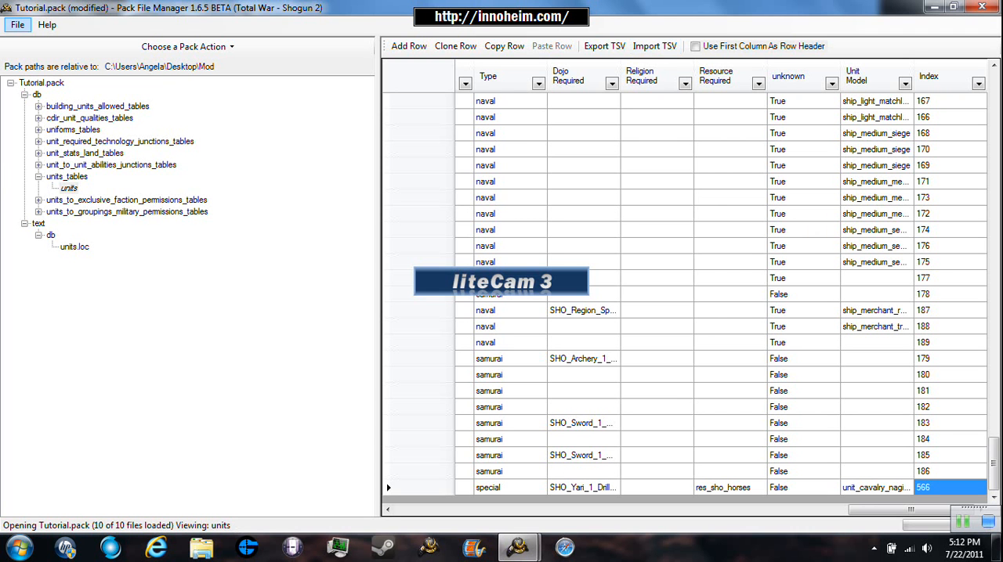
left_click(17, 25)
left_click(40, 77)
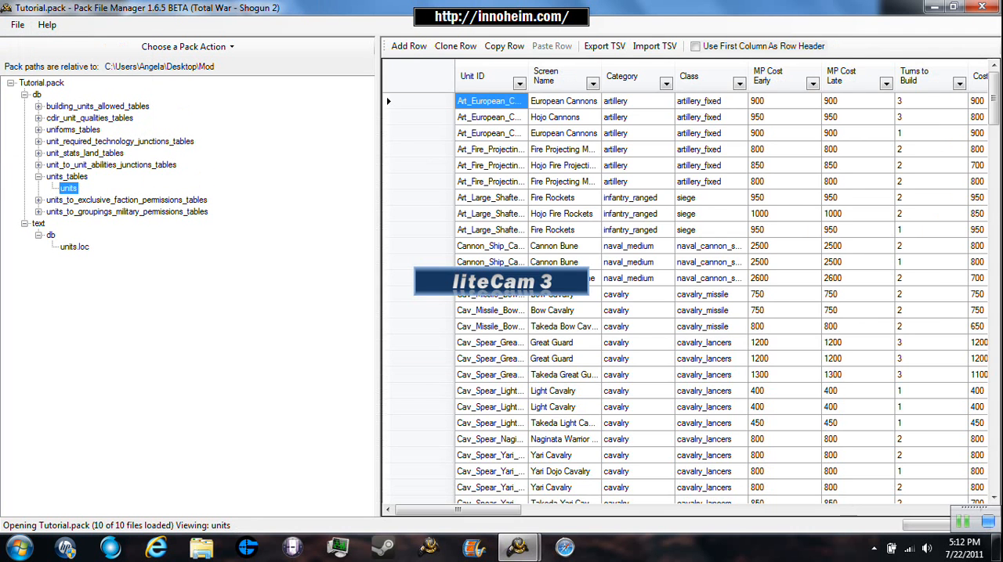
- Open the cdir_unit_qualities table and the building_units_allowed table in the pack's db folder
left_click(38, 177)
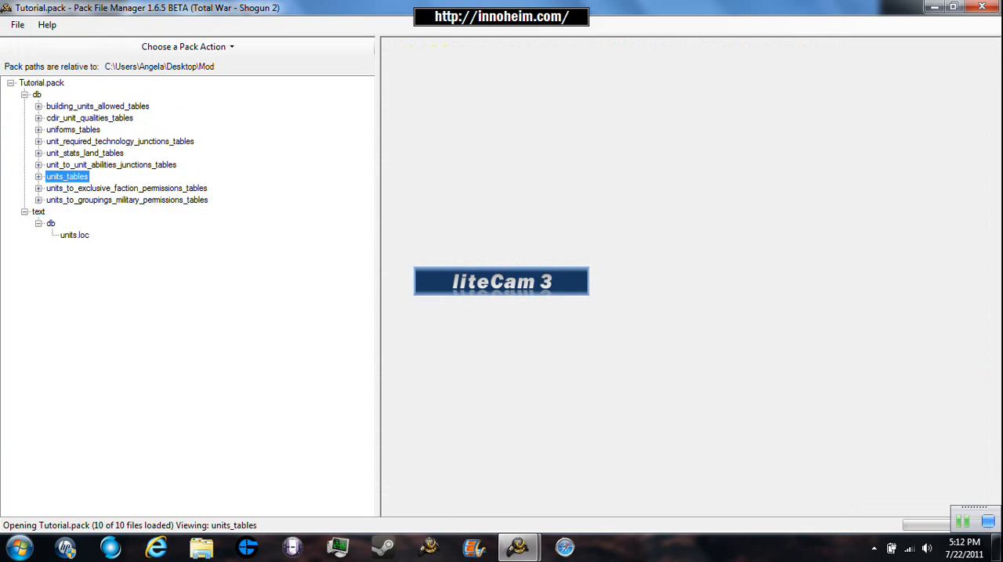
left_click(89, 119)
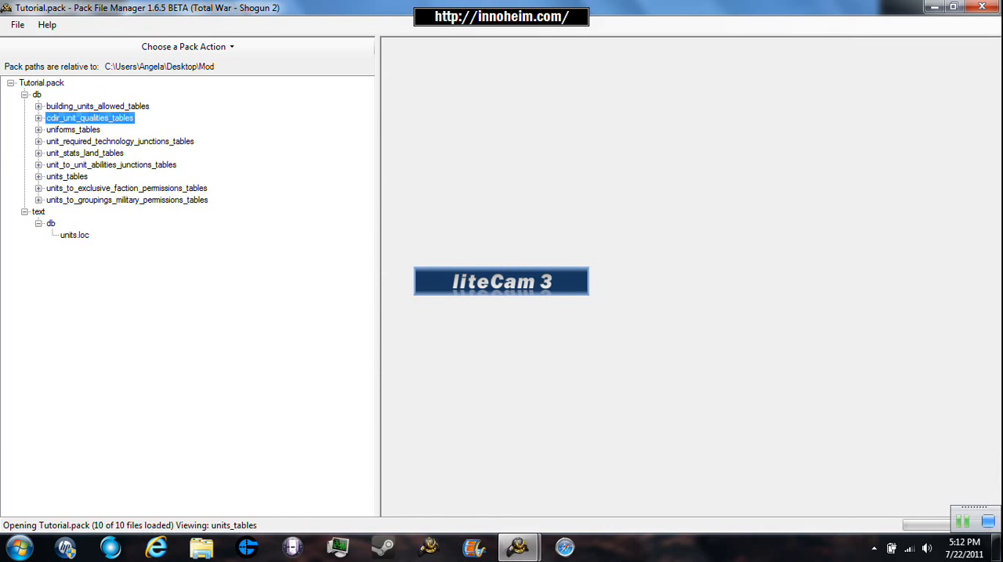
left_click(38, 118)
left_click(91, 130)
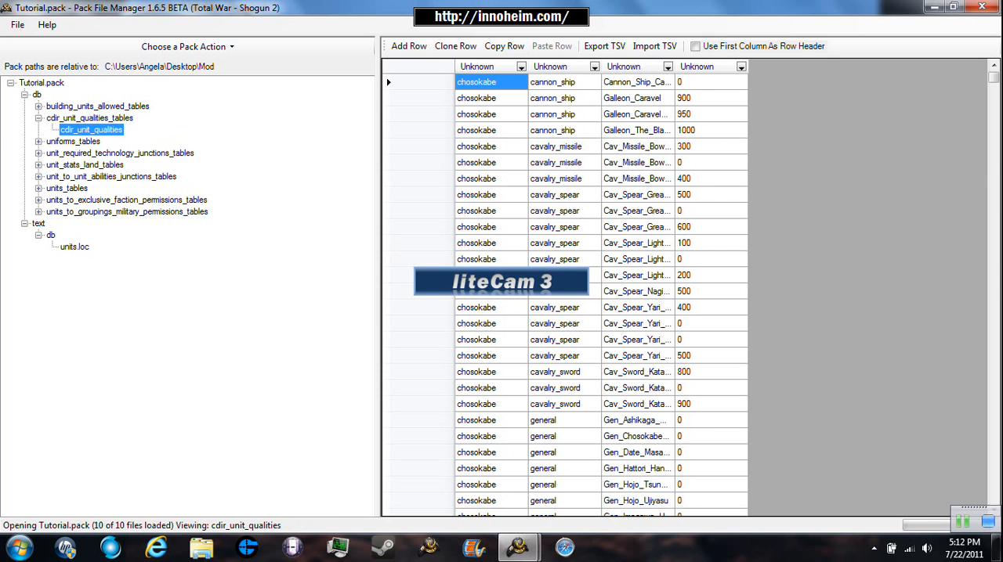
double_click(98, 107)
left_click(99, 118)
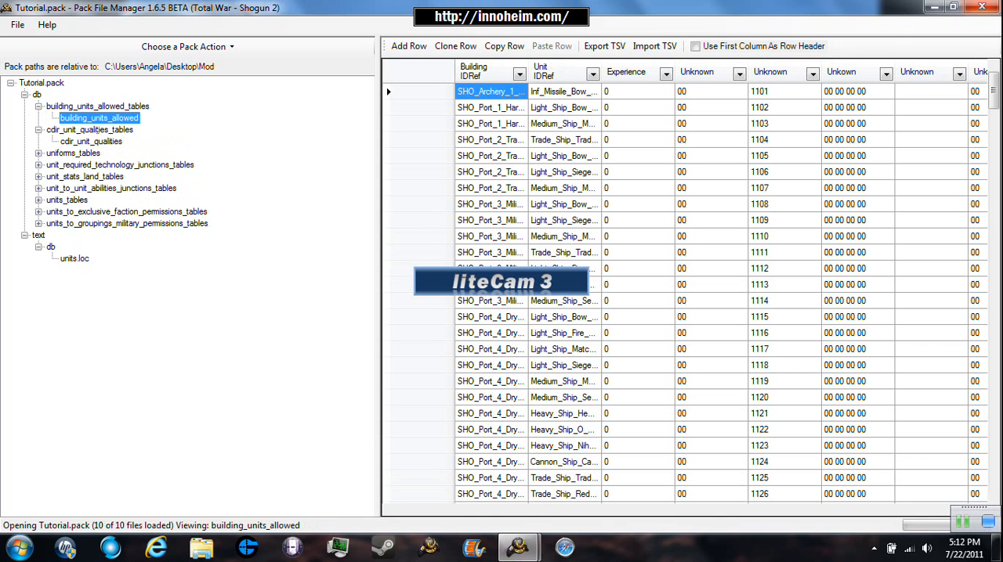
- Clone the SHO_Buddhist_3_Temple_Complex row for the Naginata Warrior Monk Cavalry in the building_units_allowed table
mouse_move(993, 91)
left_mouse_down()
mouse_move(993, 472)
mouse_move(994, 91)
left_mouse_up()
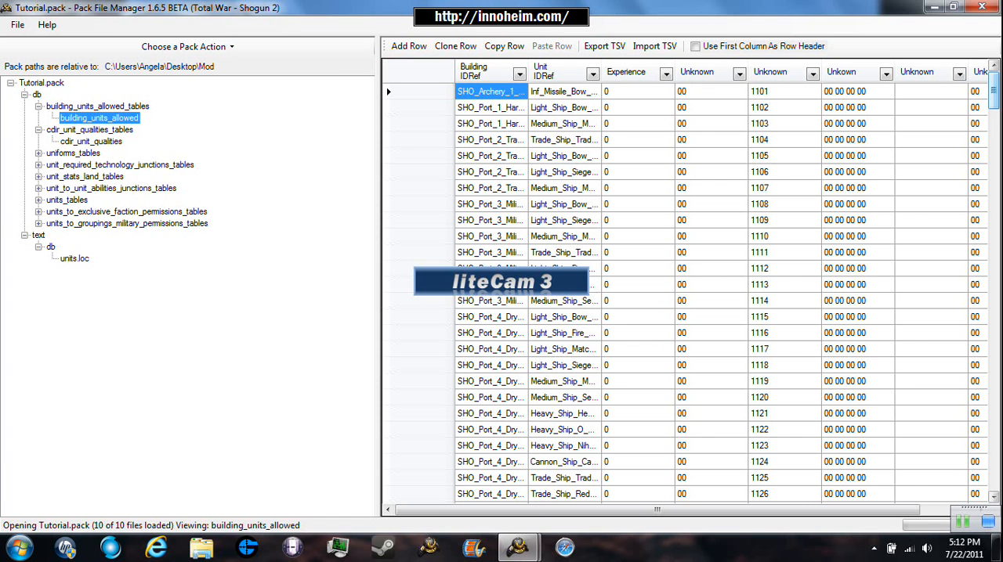
scroll(690, 292, "down", 2)
scroll(537, 124, "down", 1)
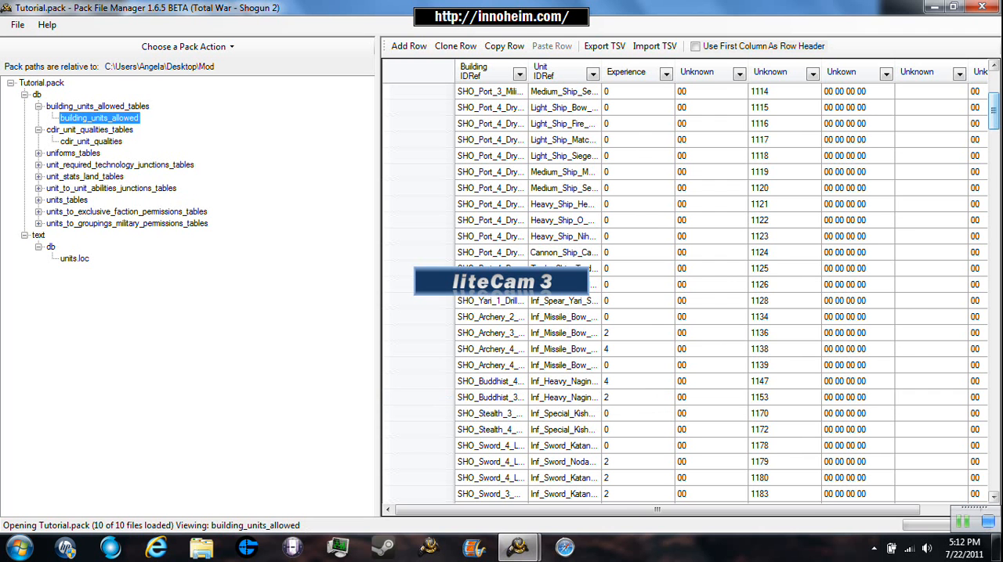
scroll(585, 203, "down", 15)
scroll(586, 203, "down", 20)
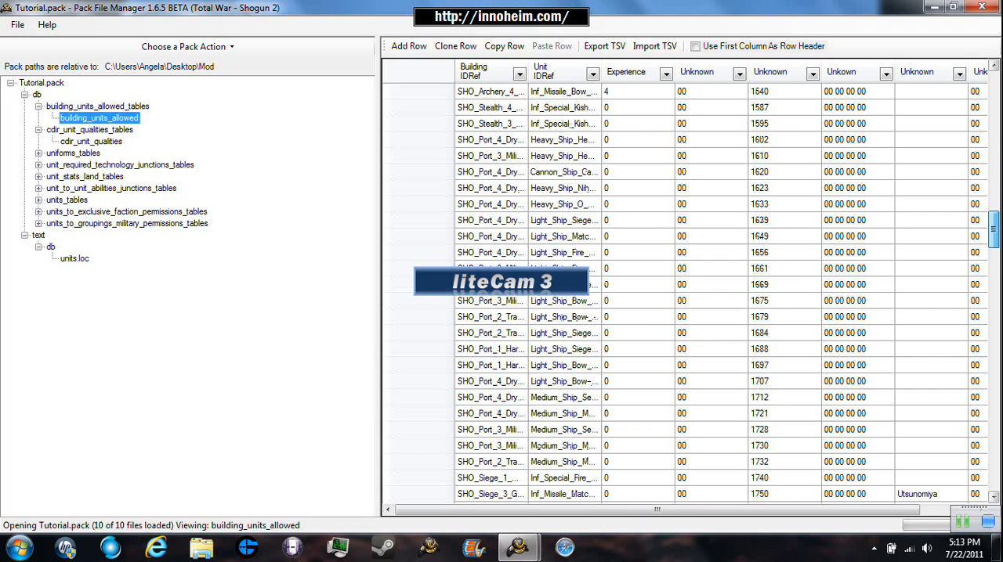
scroll(572, 205, "down", 6)
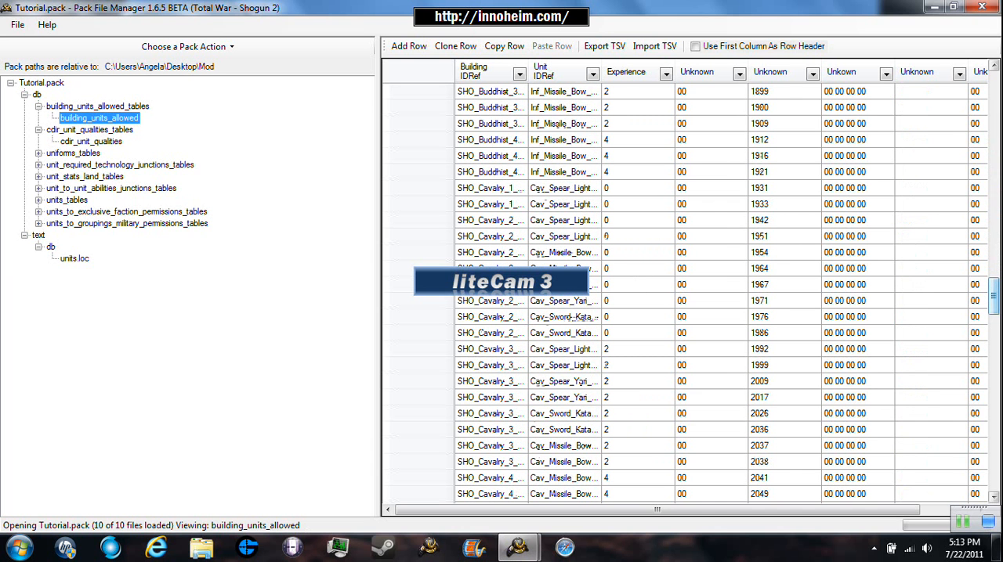
left_click_drag(993, 296, 993, 334)
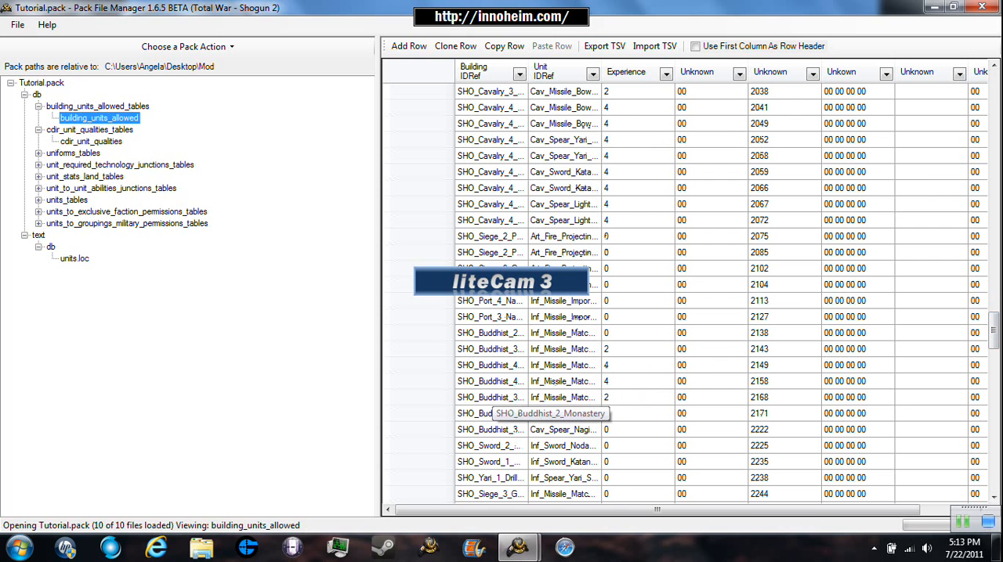
left_click(490, 413)
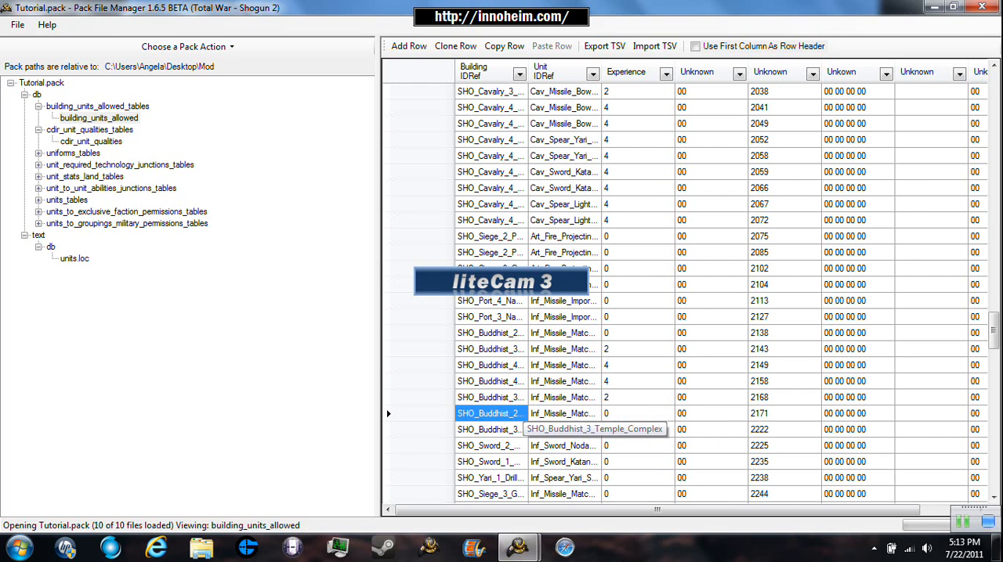
left_click(506, 429)
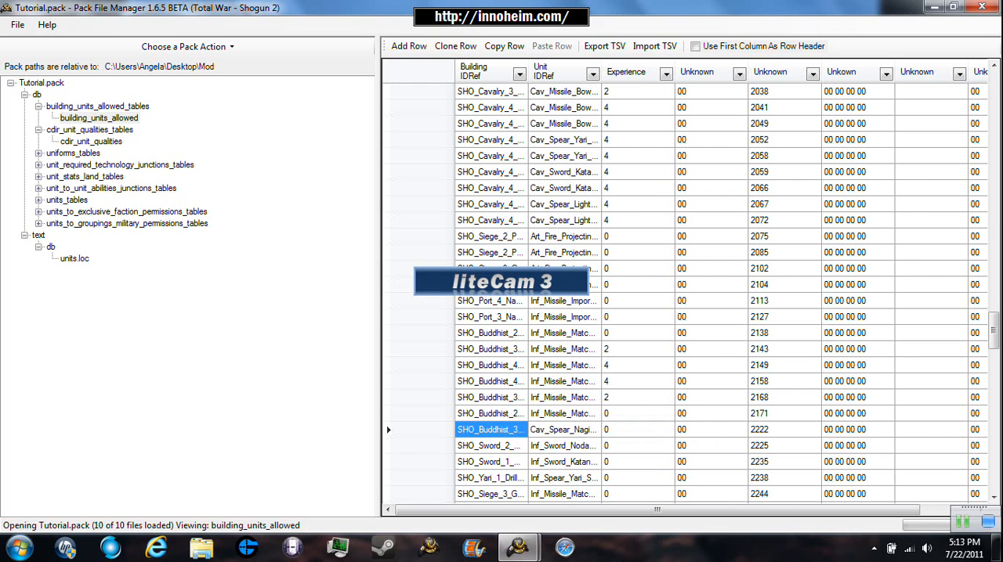
left_click(422, 430)
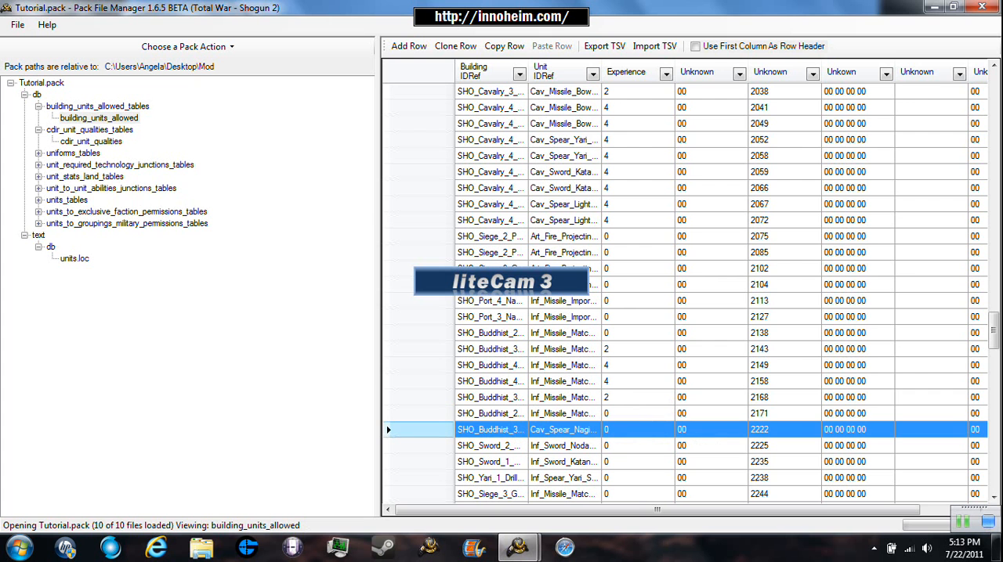
left_click(455, 46)
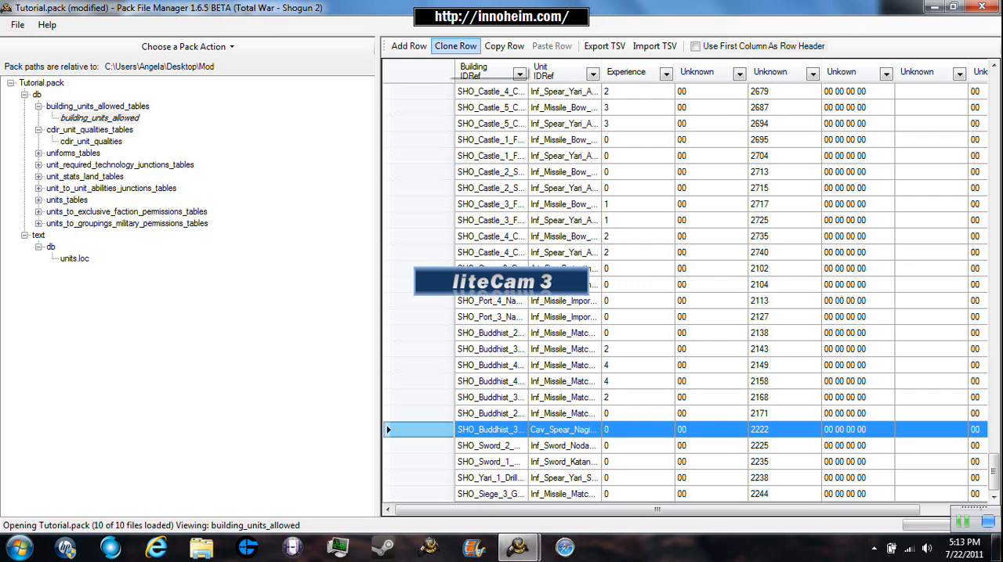
- Replace Warrior with Katana in the Unit IDRef of the cloned row at the end of building_units_allowed
double_click(508, 494)
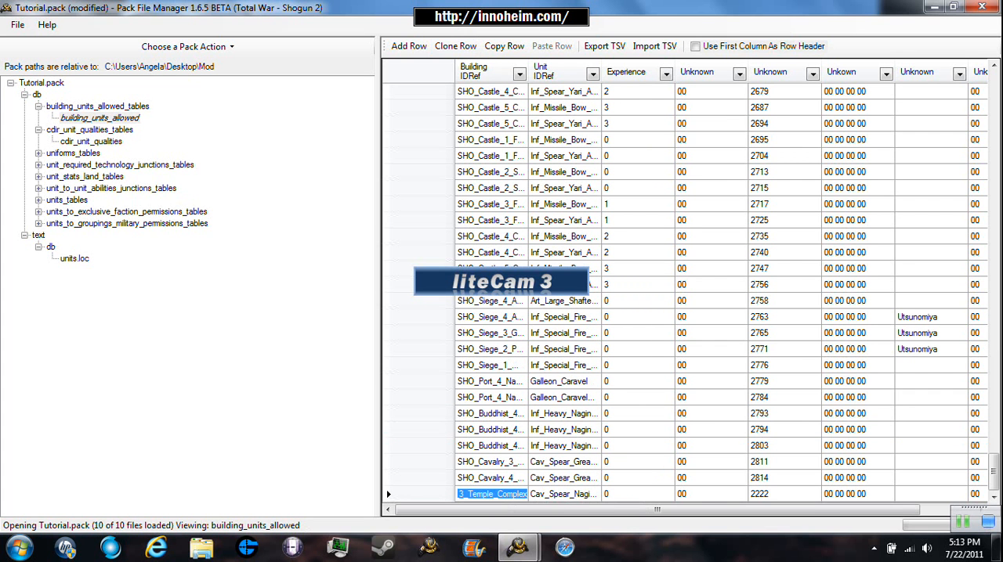
left_click(540, 493)
left_click(540, 493)
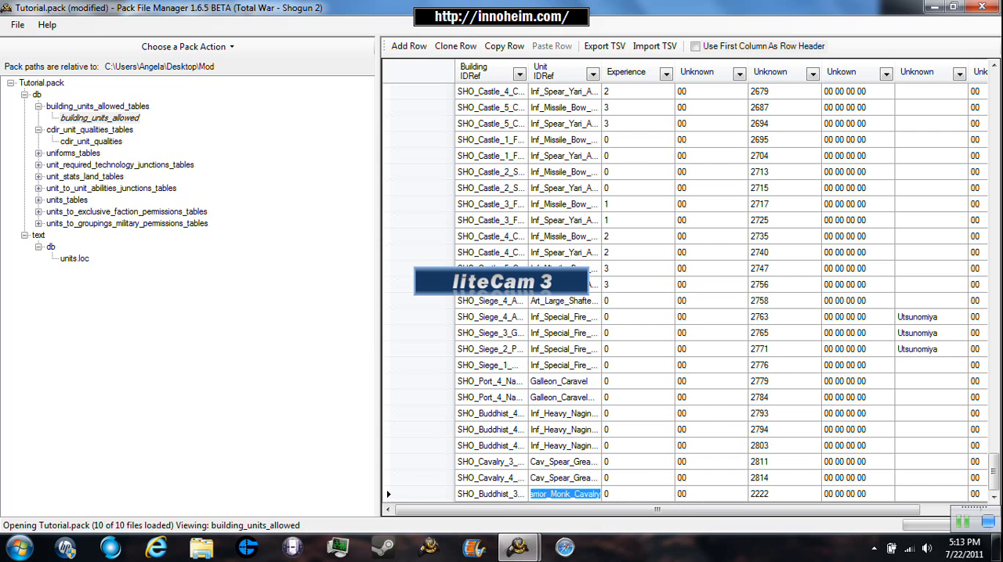
left_click(597, 494)
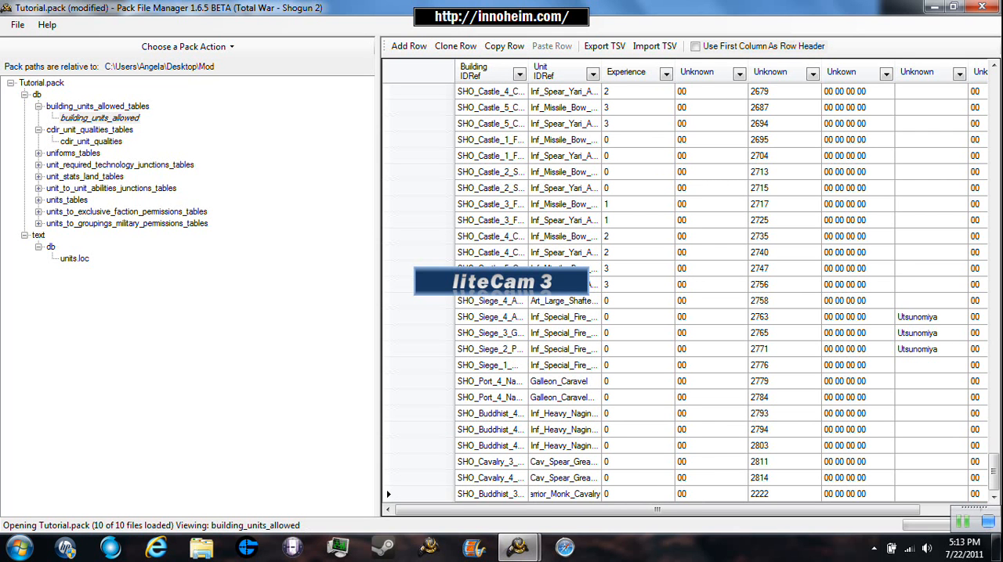
key("BackSpace")
key("BackSpace")
key("BackSpace")
key("BackSpace")
key("BackSpace")
key("BackSpace")
key("BackSpace")
type("Katana_Monk_")
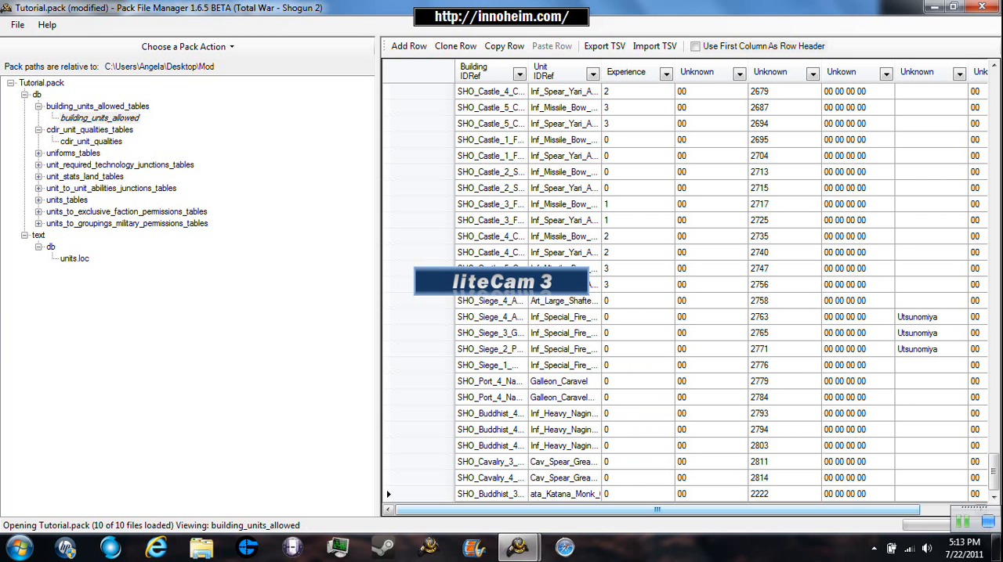
key("Return")
- Set the cloned row's number in the second Unknown column of building_units_allowed to 2999
double_click(779, 494)
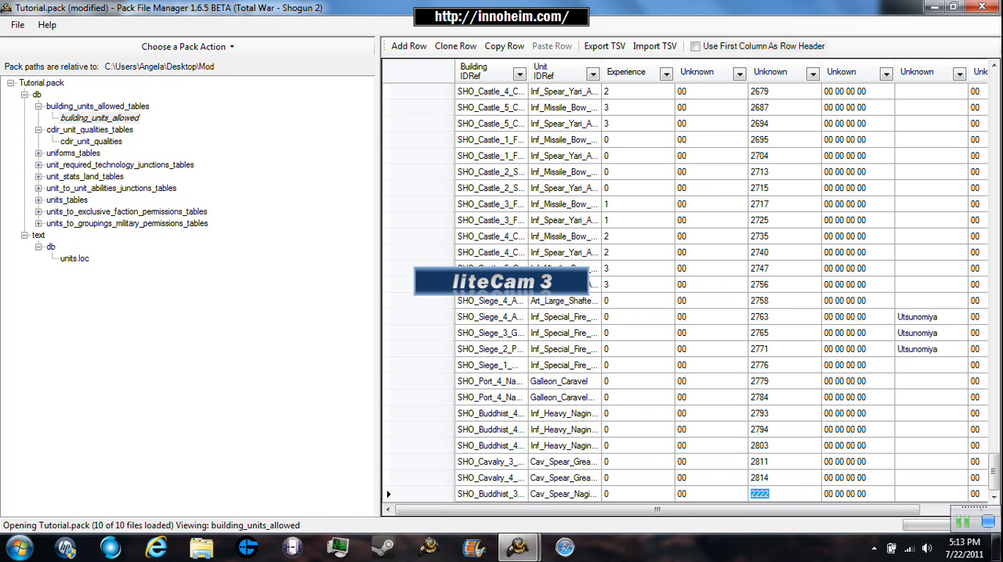
key("BackSpace")
type("2999")
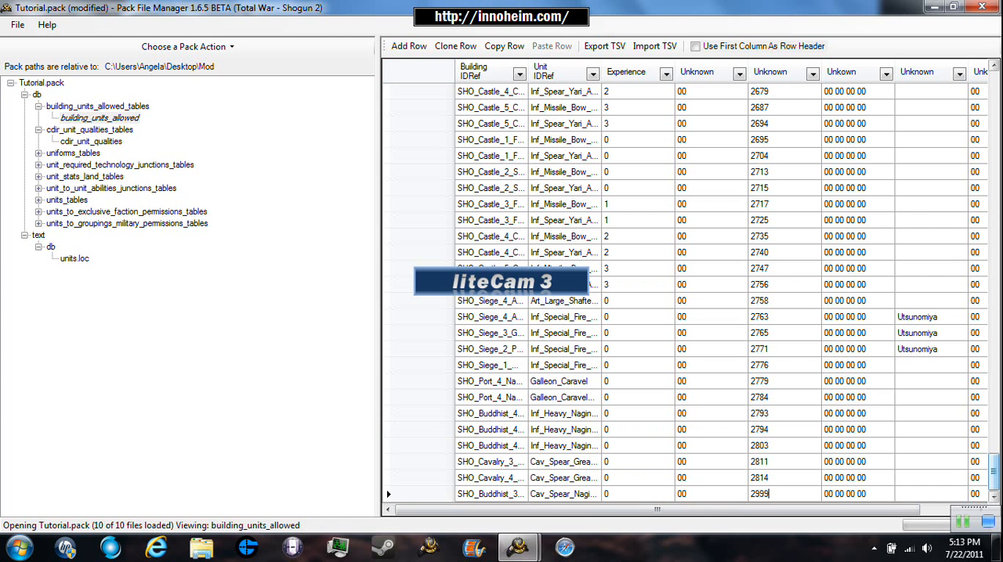
mouse_move(993, 472)
left_mouse_down()
mouse_move(994, 199)
mouse_move(994, 465)
left_mouse_up()
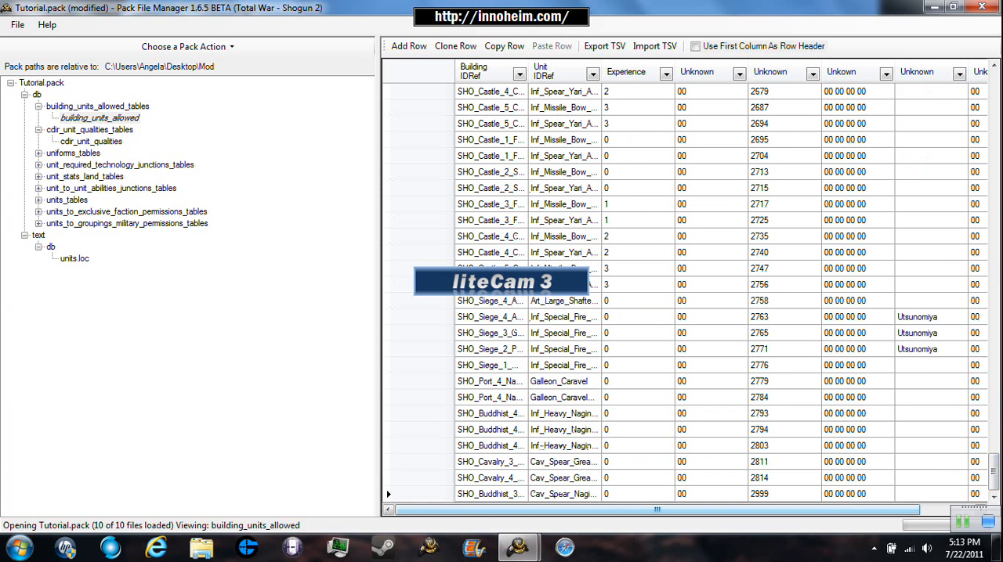
mouse_move(657, 510)
left_mouse_down()
mouse_move(711, 509)
mouse_move(657, 510)
left_mouse_up()
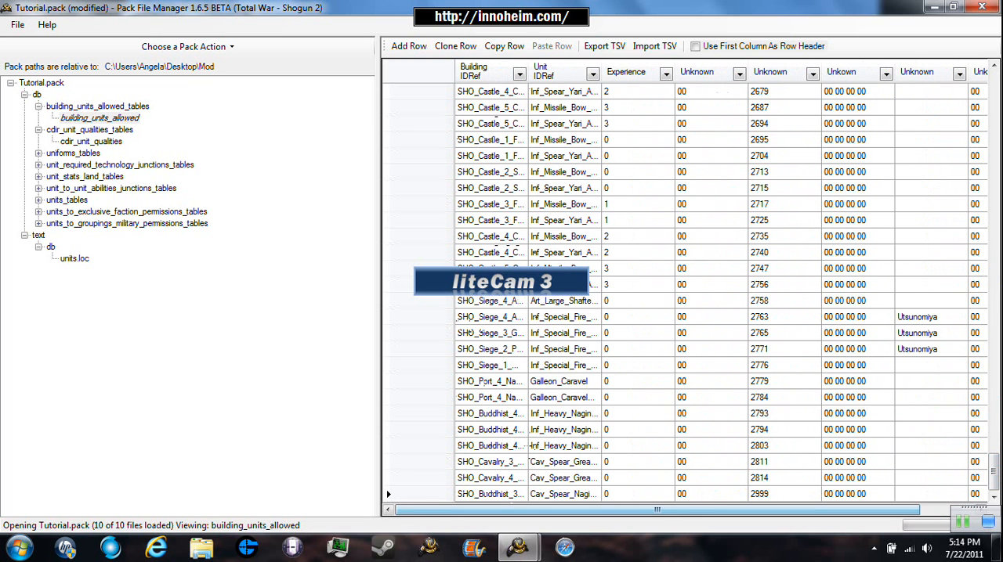
left_click(17, 25)
left_click(39, 77)
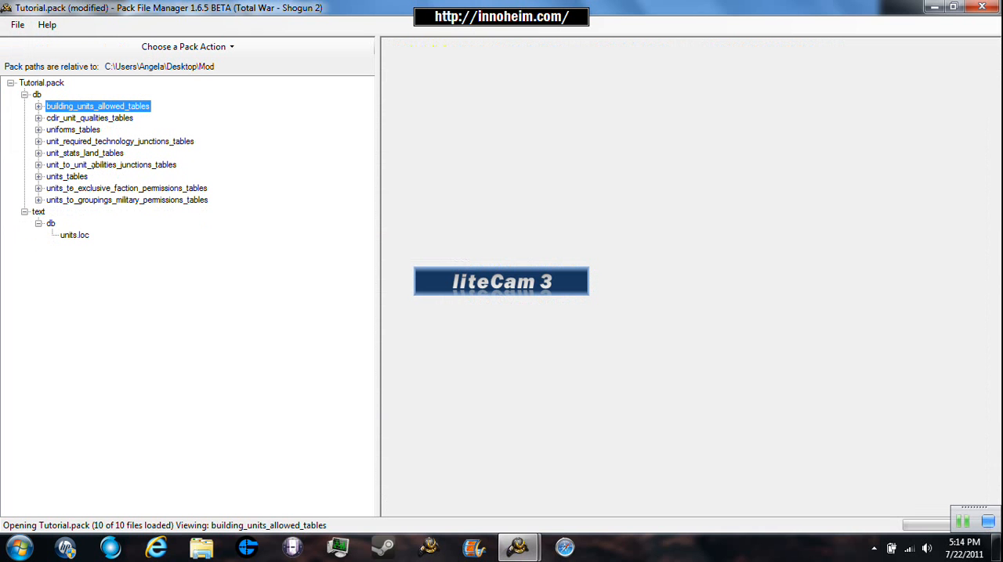
- Open the uniforms table and clone its Default_Naginata Warrior Monk Cavalry row
left_click(73, 130)
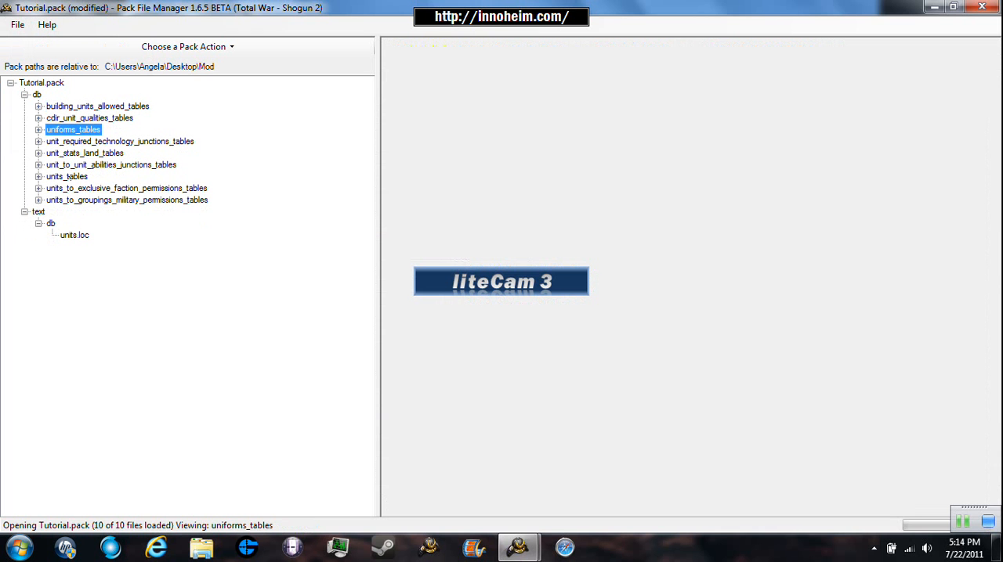
left_click(38, 130)
left_click(74, 142)
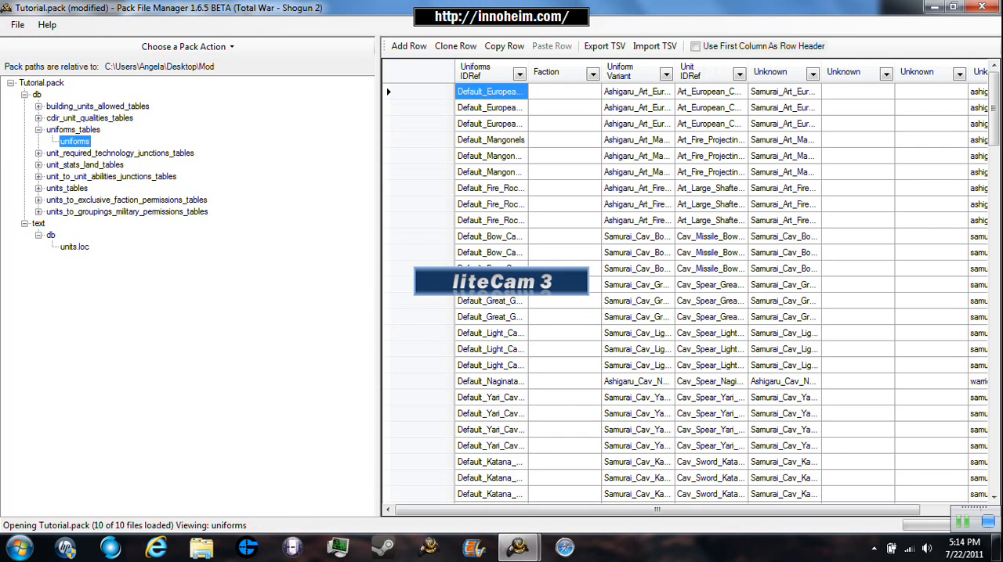
left_click_drag(993, 108, 993, 267)
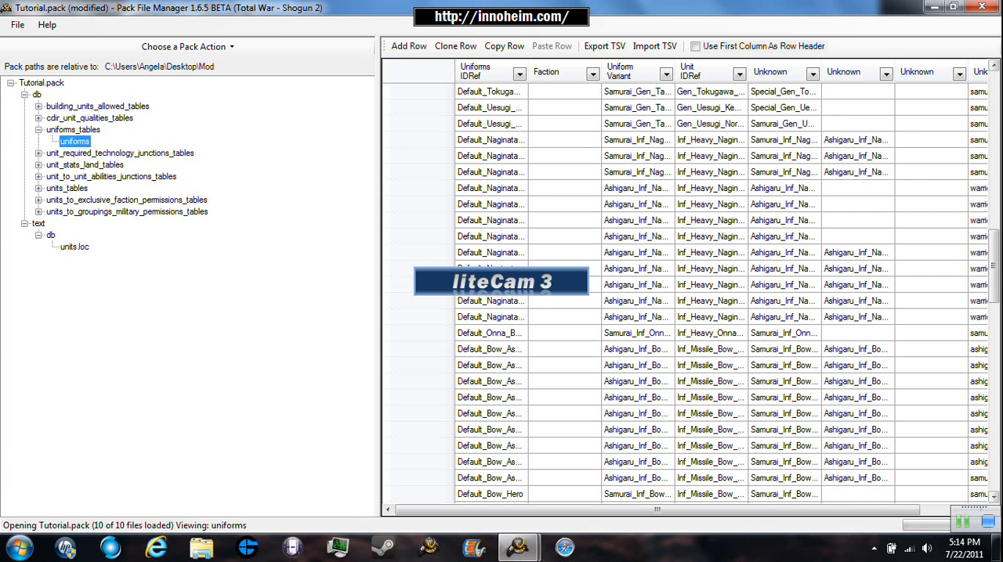
left_click_drag(993, 266, 993, 230)
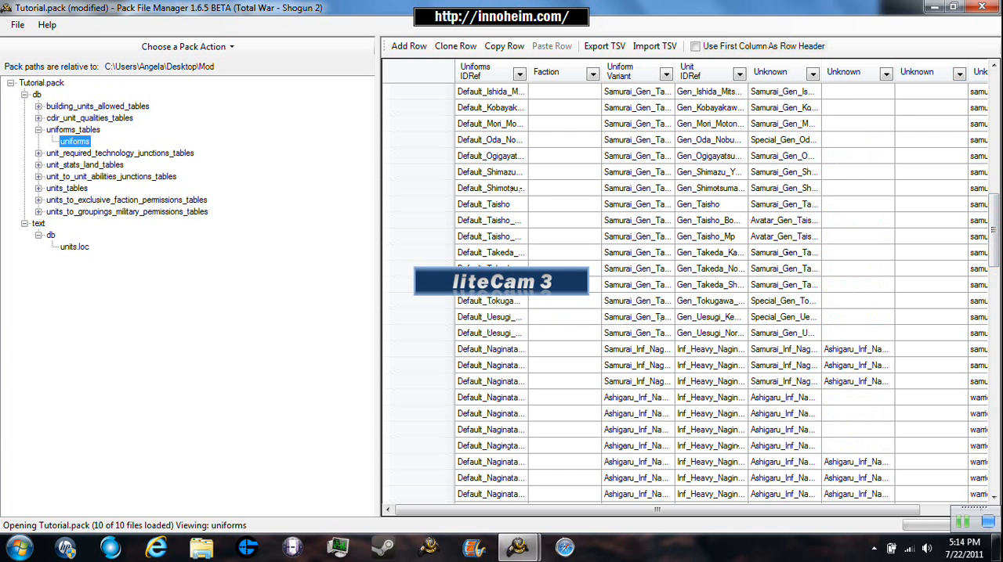
left_click_drag(993, 230, 993, 141)
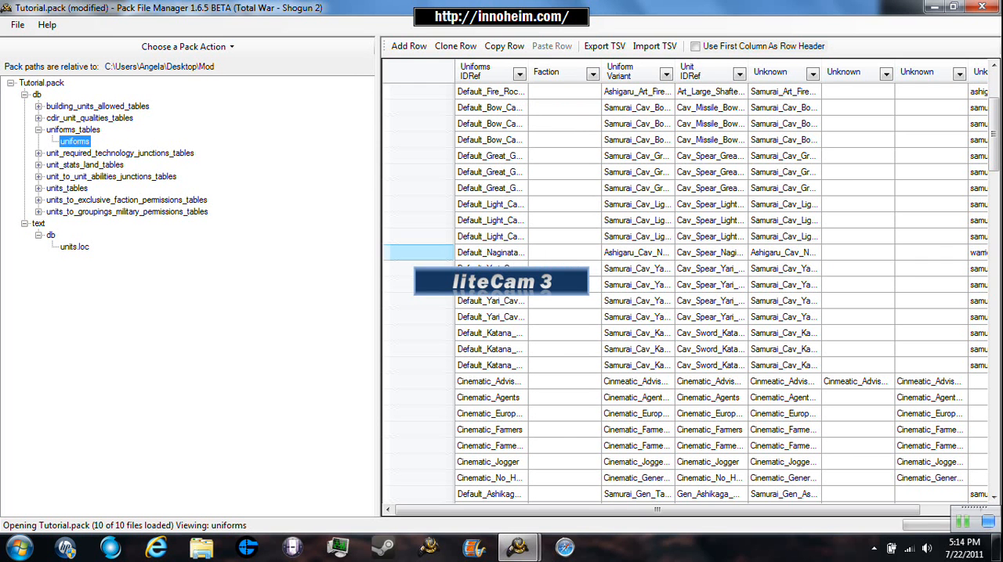
left_click(423, 253)
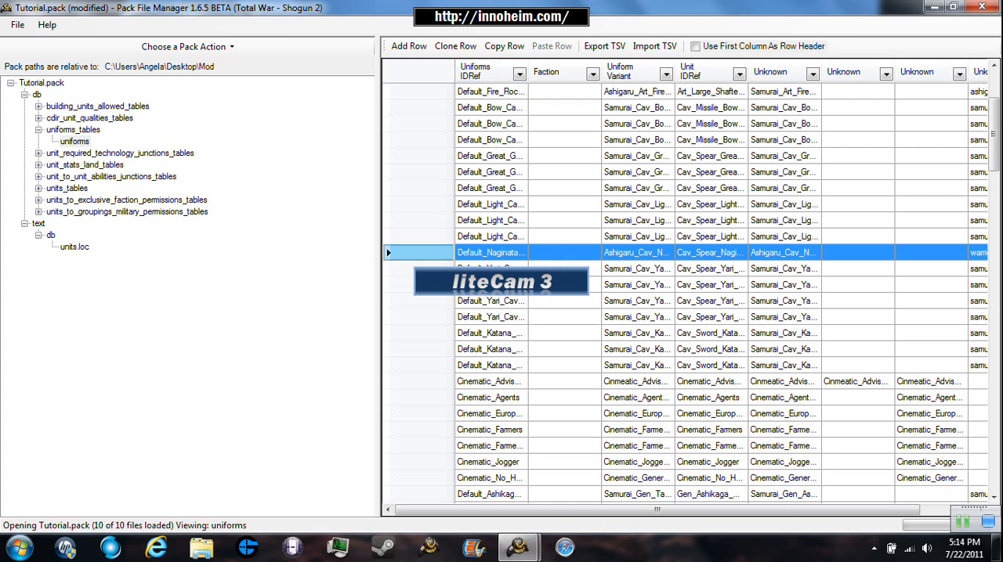
left_click(455, 46)
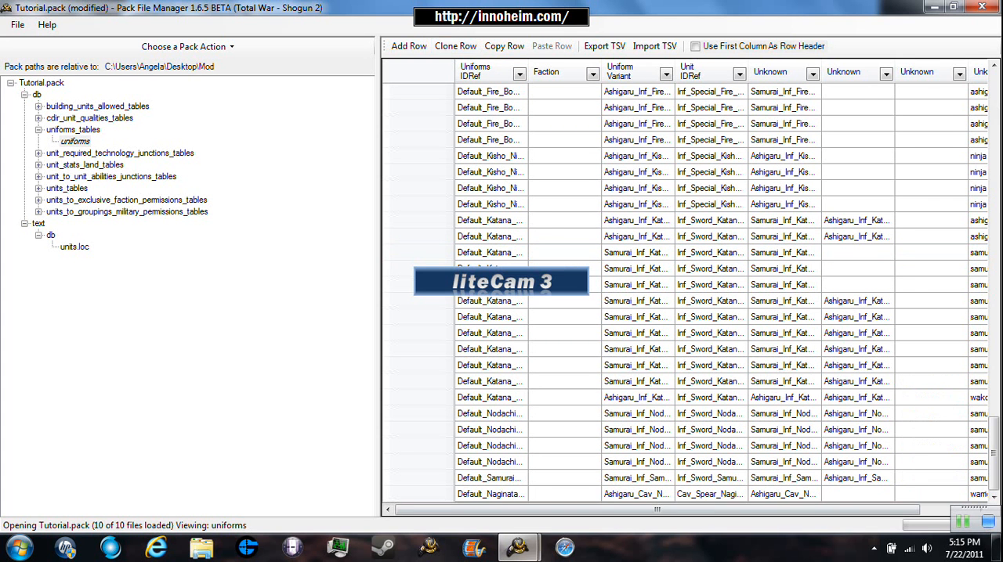
left_click(501, 494)
left_click(501, 495)
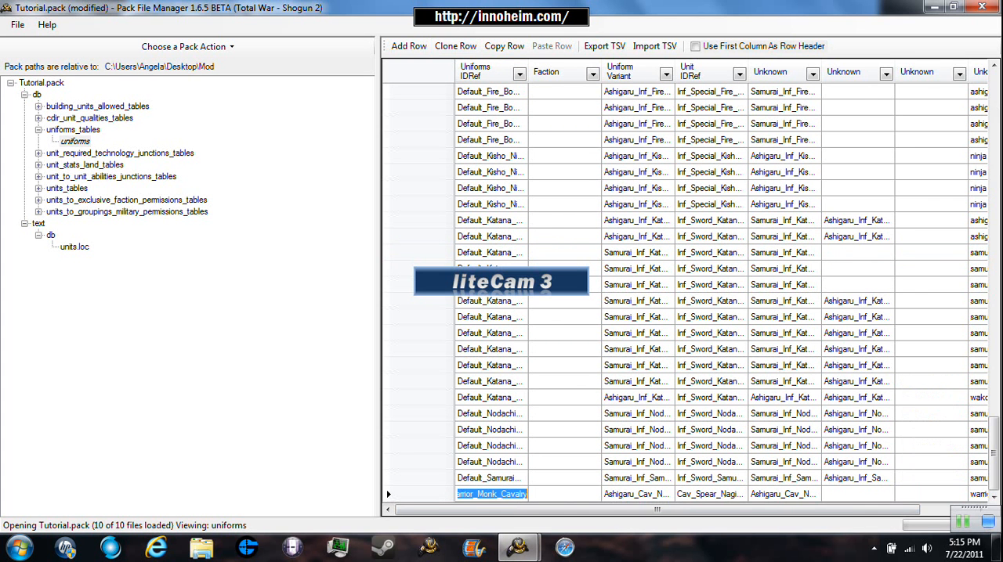
left_click(524, 494)
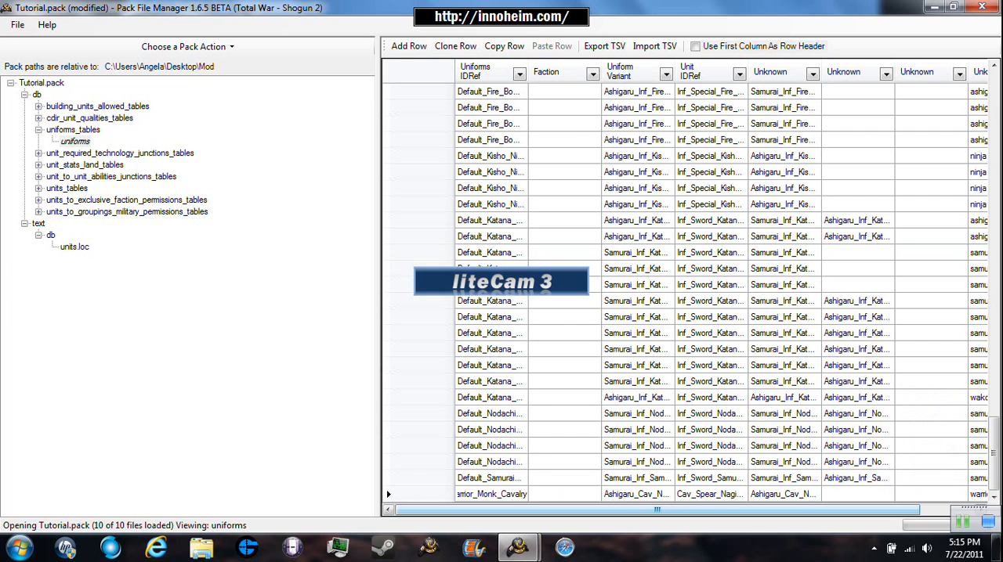
key("BackSpace")
key("BackSpace")
key("BackSpace")
key("BackSpace")
key("BackSpace")
key("BackSpace")
key("BackSpace")
type("Cav")
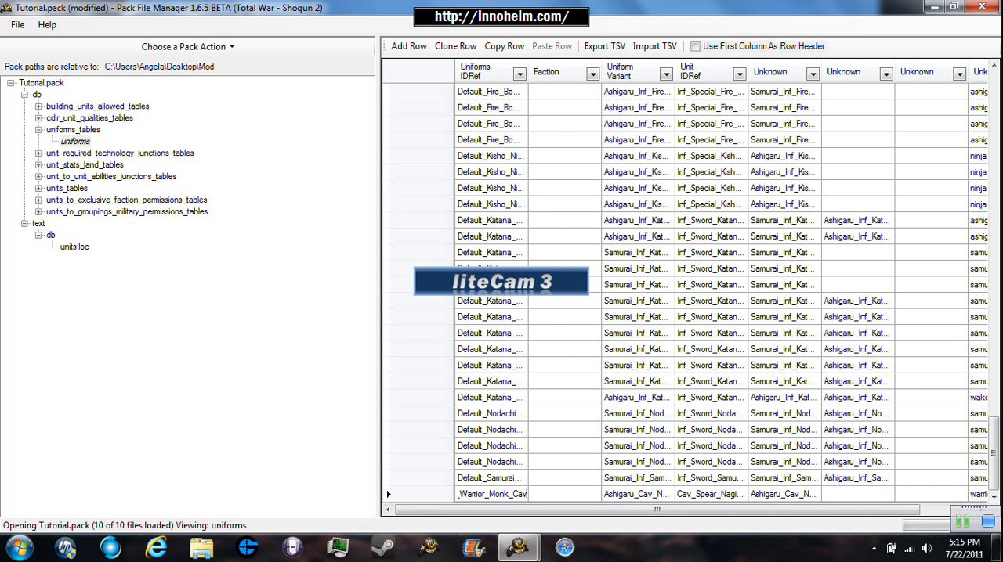
type("al")
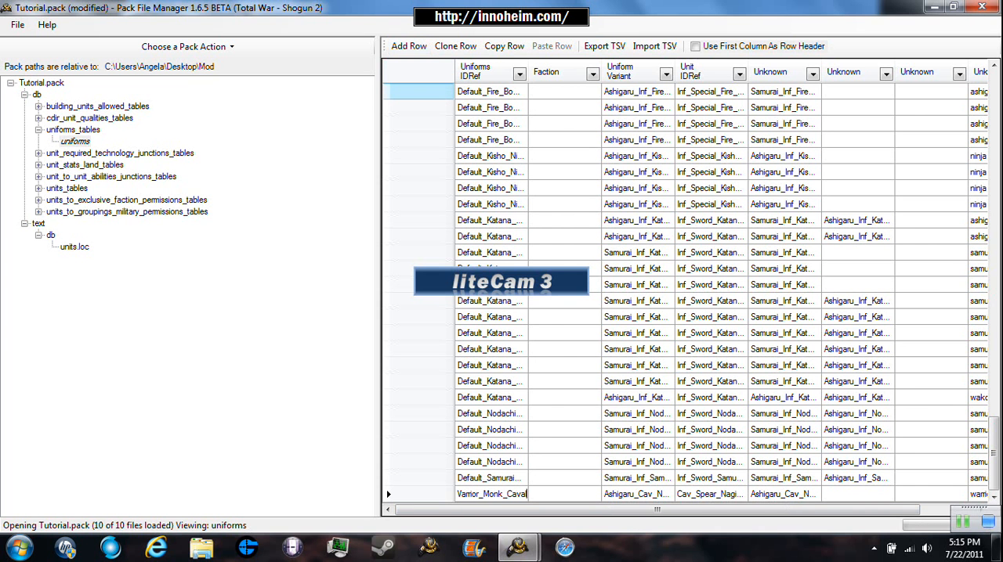
type("ryu")
key("BackSpace")
key("Return")
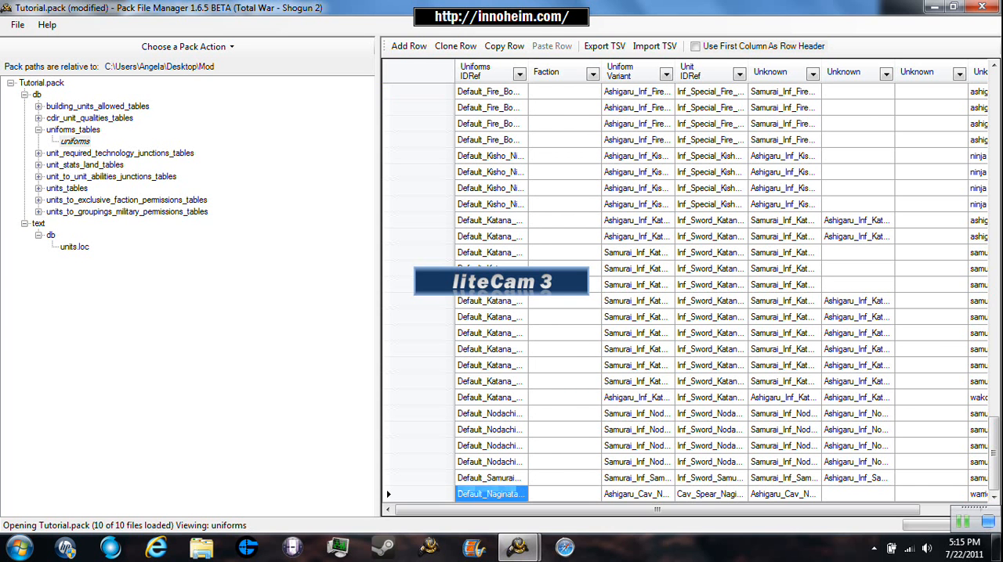
- Replace Warrior with Katana in the Uniforms IDRef of the cloned Naginata cavalry row at the end of the uniforms table
double_click(520, 494)
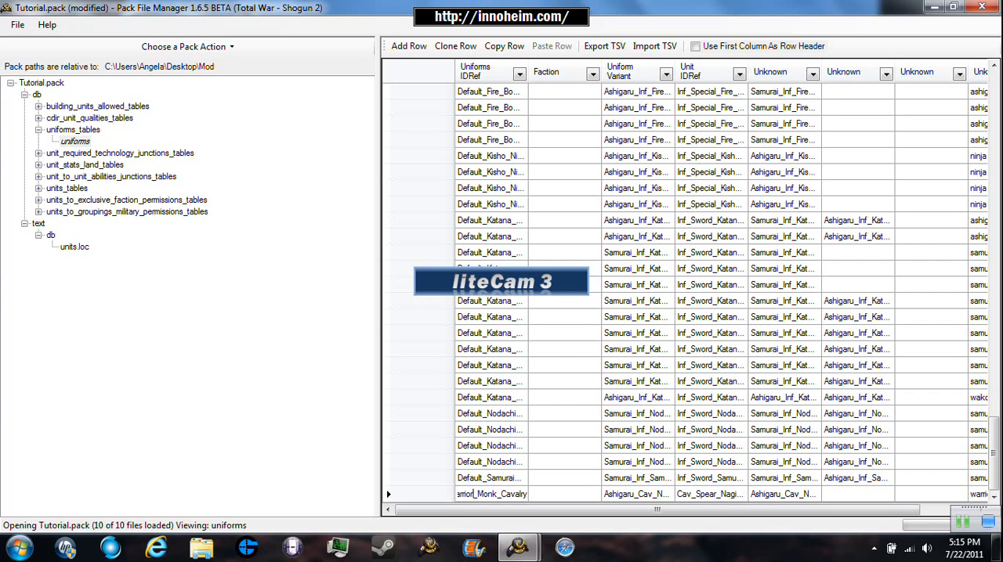
key("BackSpace")
key("BackSpace")
key("BackSpace")
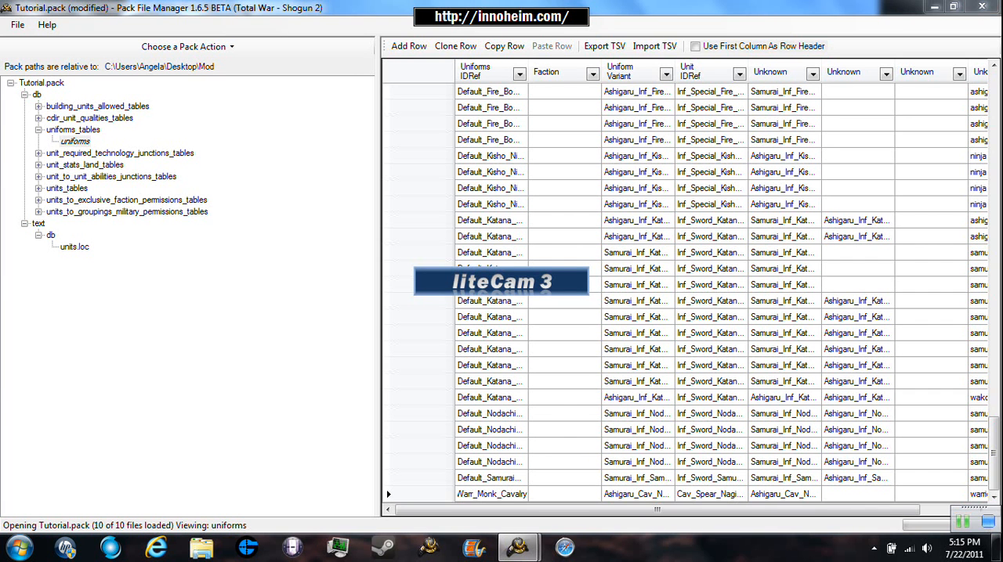
key("BackSpace")
key("BackSpace")
key("BackSpace")
key("BackSpace")
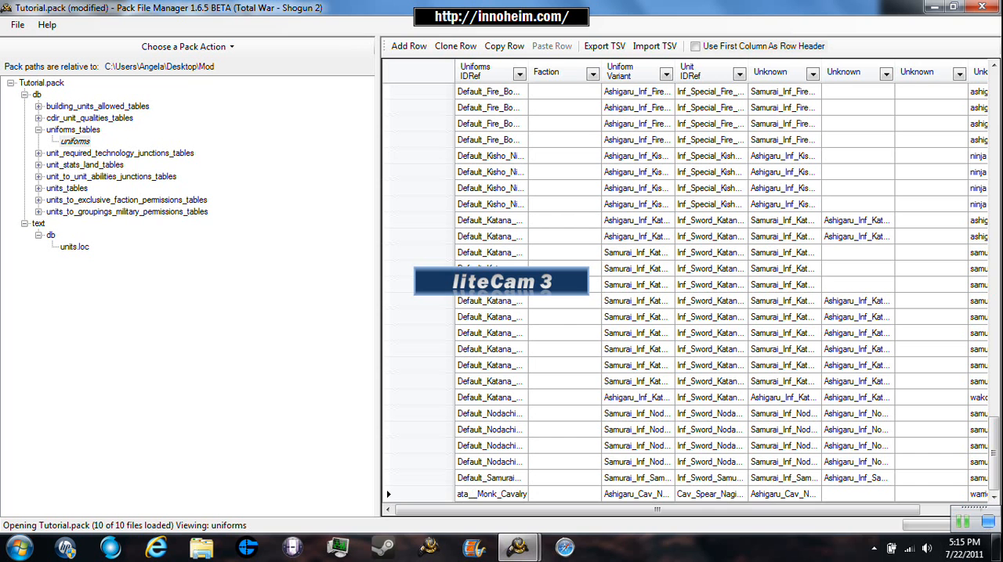
type("Katana")
key("Left")
key("Left")
key("Left")
key("Left")
key("Left")
key("Left")
key("Left")
key("Left")
key("Left")
key("Left")
key("Left")
key("Left")
key("Left")
key("Left")
key("Left")
key("Left")
key("Left")
key("Left")
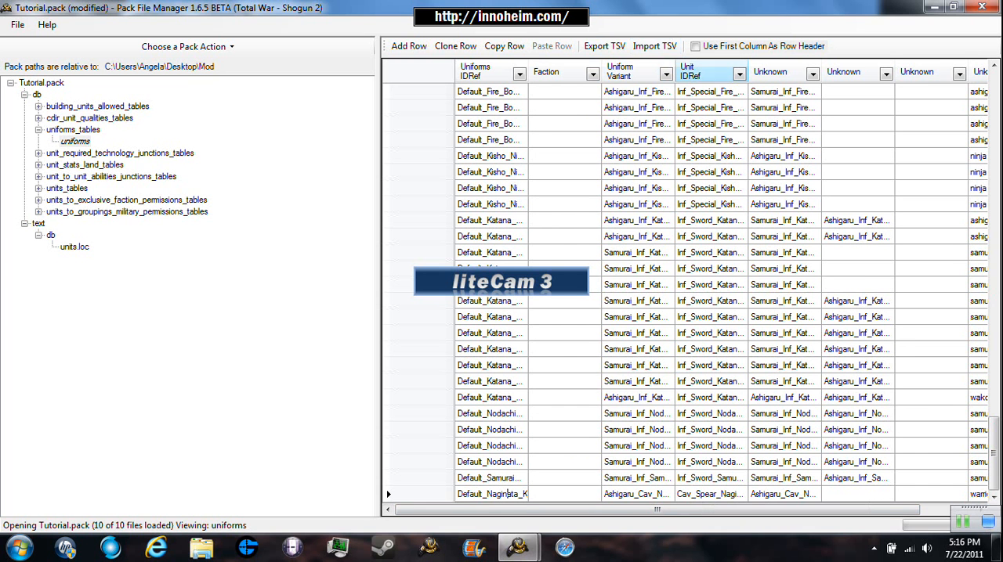
left_click(720, 479)
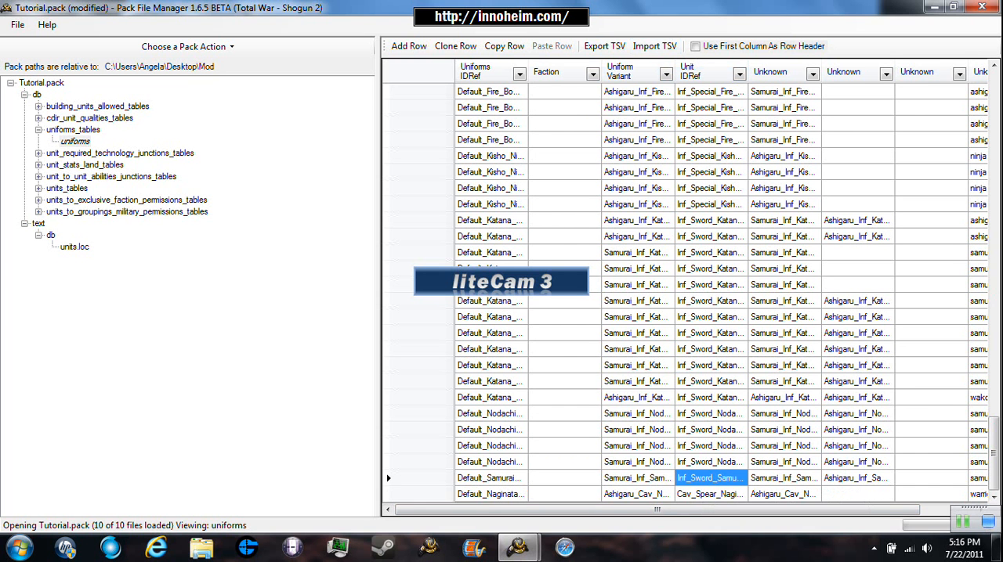
- Replace Warrior with Katana in the Unit IDRef of the cloned row in the uniforms table
left_click(724, 494)
double_click(736, 494)
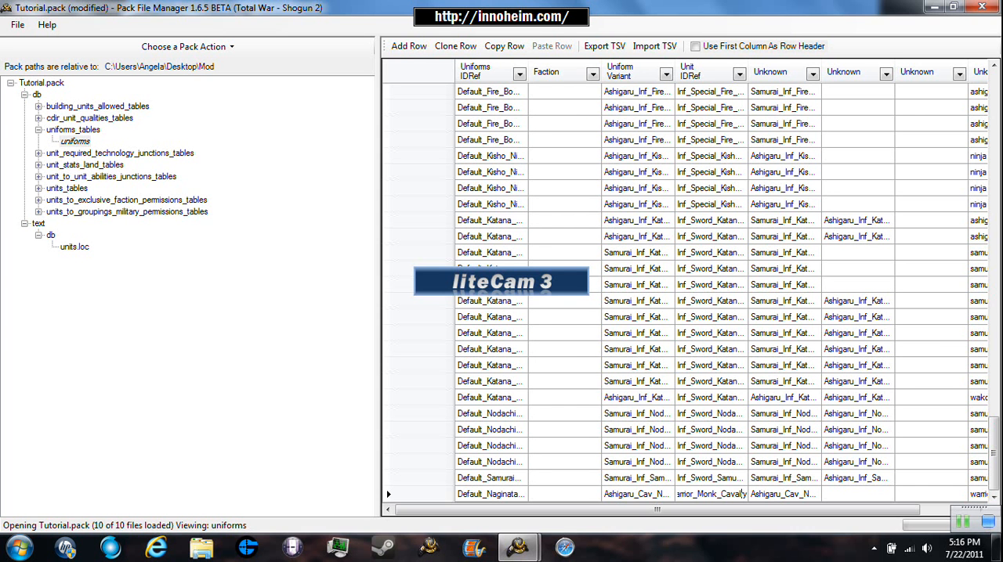
key("Left")
key("Left")
key("Left")
key("Left")
key("Left")
key("Left")
key("Left")
key("Left")
key("Left")
key("Left")
key("Left")
key("Left")
key("Left")
key("Left")
key("Right")
key("BackSpace")
key("BackSpace")
key("BackSpace")
key("BackSpace")
key("BackSpace")
key("BackSpace")
key("BackSpace")
type("Katana")
key("Return")
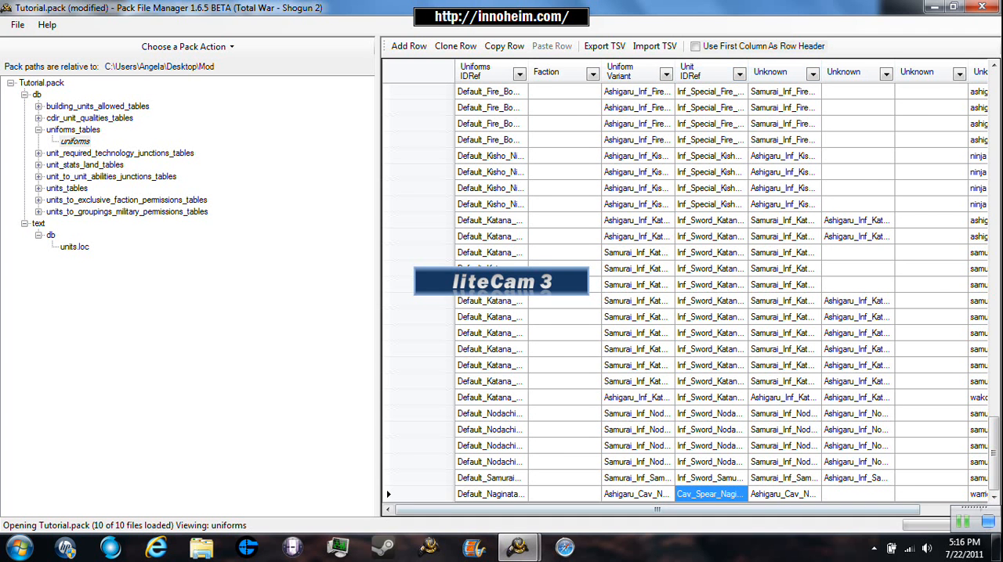
- Check the remaining columns of the cloned uniforms row, save Tutorial.pack and collapse the uniforms_tables folder
left_click_drag(658, 510, 714, 510)
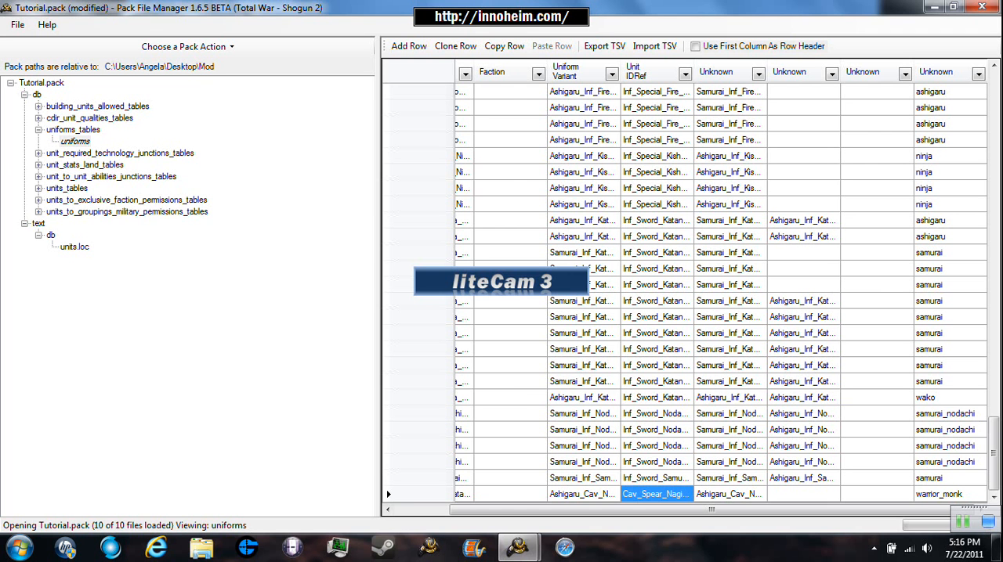
left_click(18, 24)
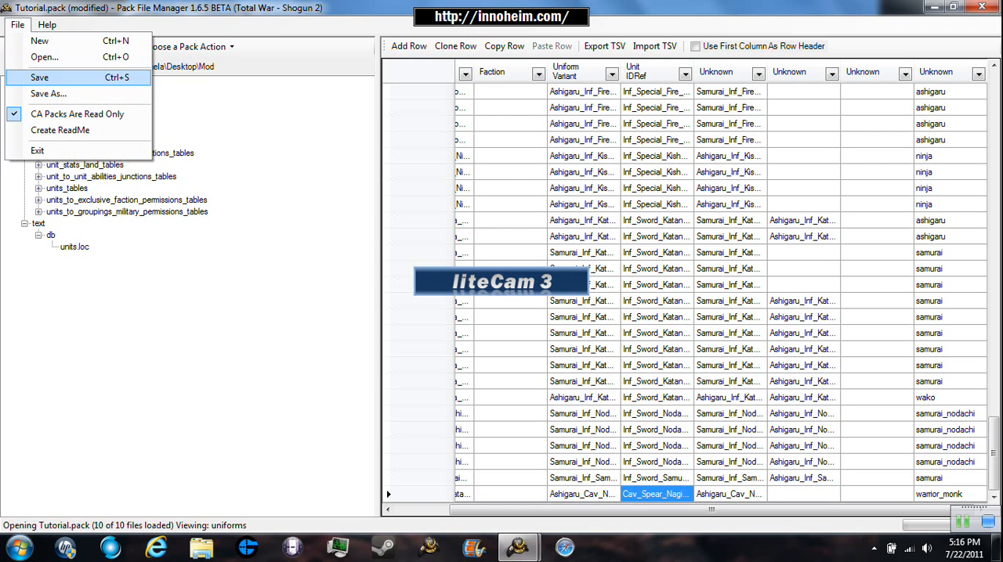
left_click(31, 77)
left_click(38, 130)
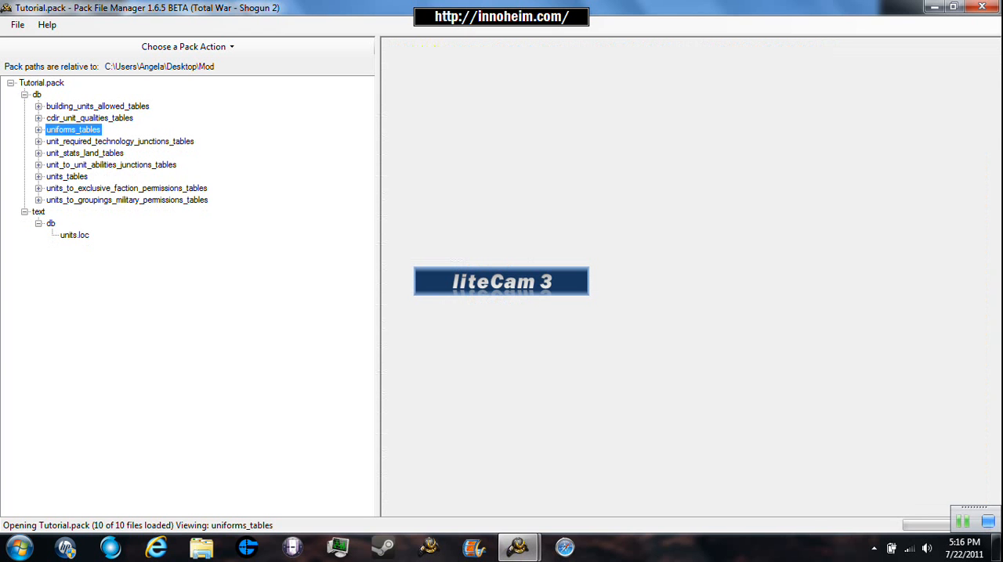
- Open the unit_required_technology_junctions table, restore its window beside data.pack, and examine the Unit IDRef values with the rows sorted by Tech IDRef
double_click(119, 142)
left_click(121, 153)
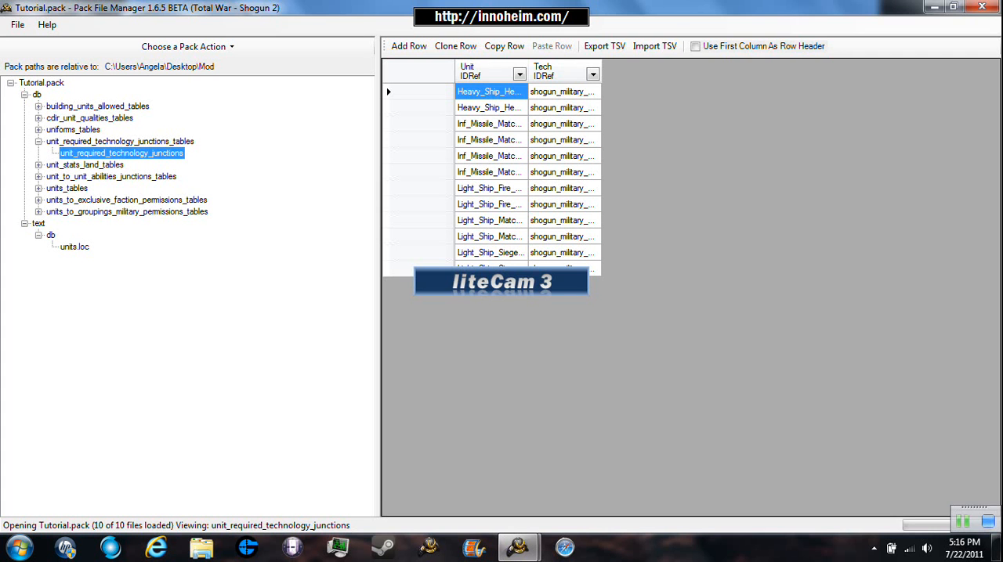
left_click_drag(627, 7, 749, 12)
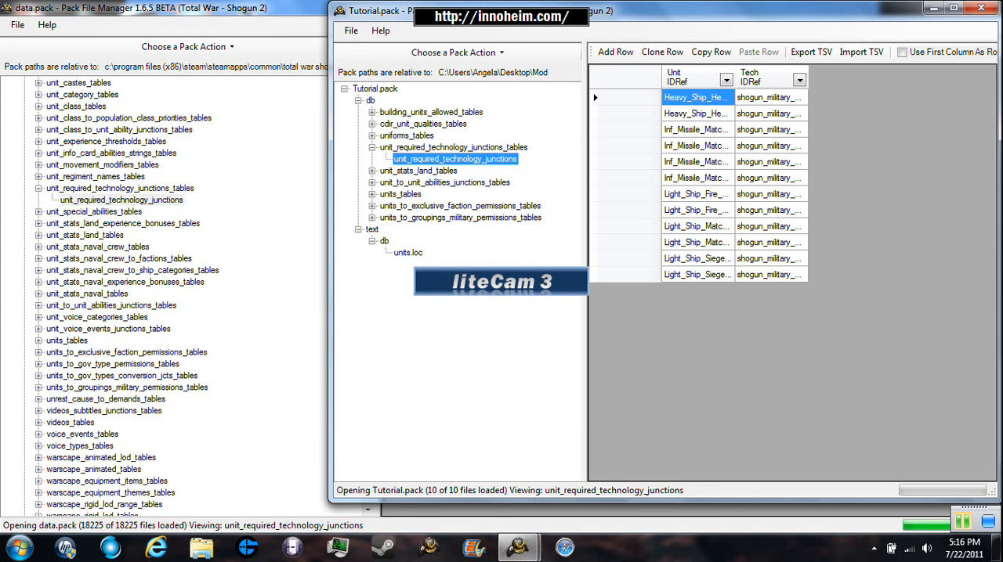
left_click(963, 522)
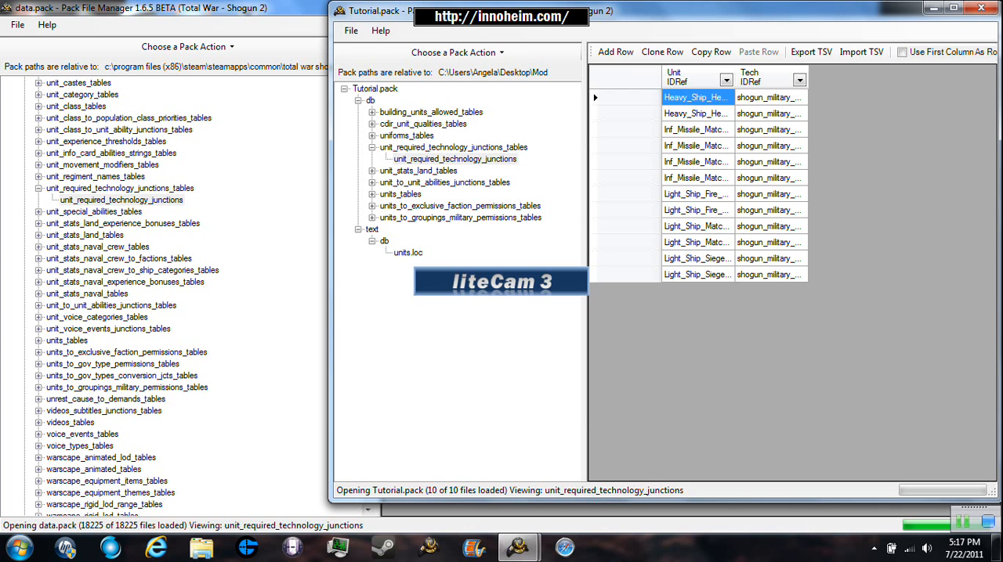
left_click(725, 79)
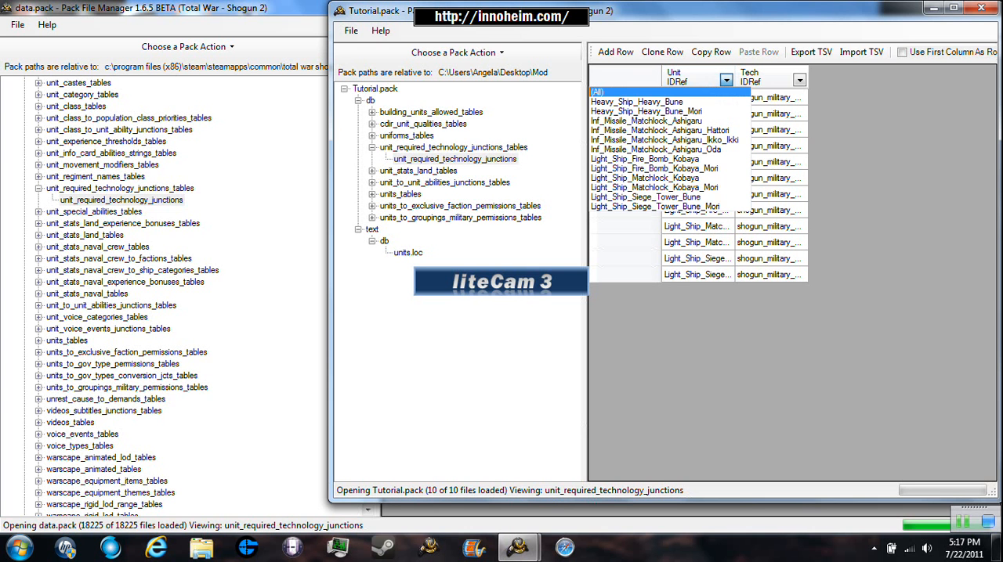
left_click(725, 80)
left_click(777, 77)
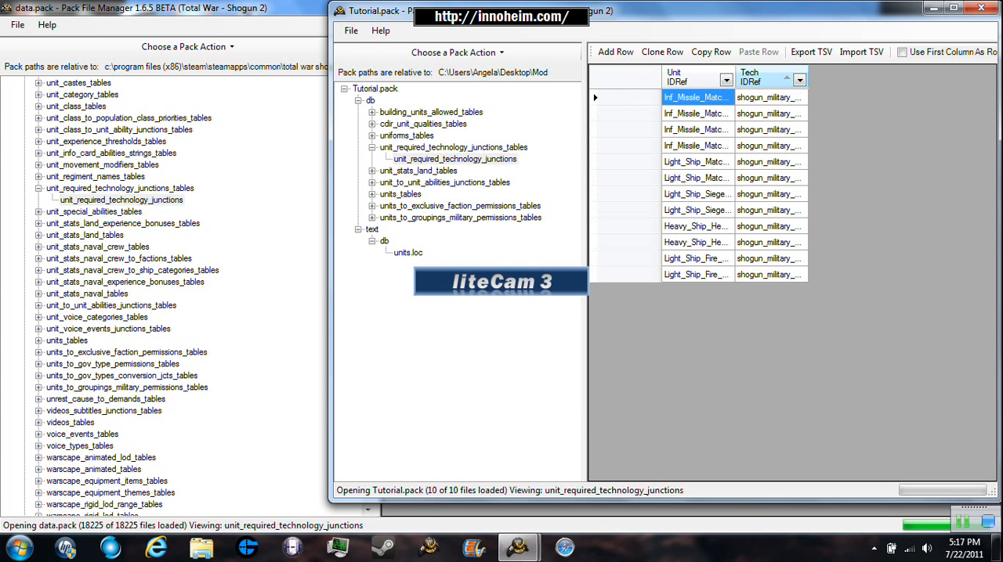
left_click(799, 79)
left_click(799, 80)
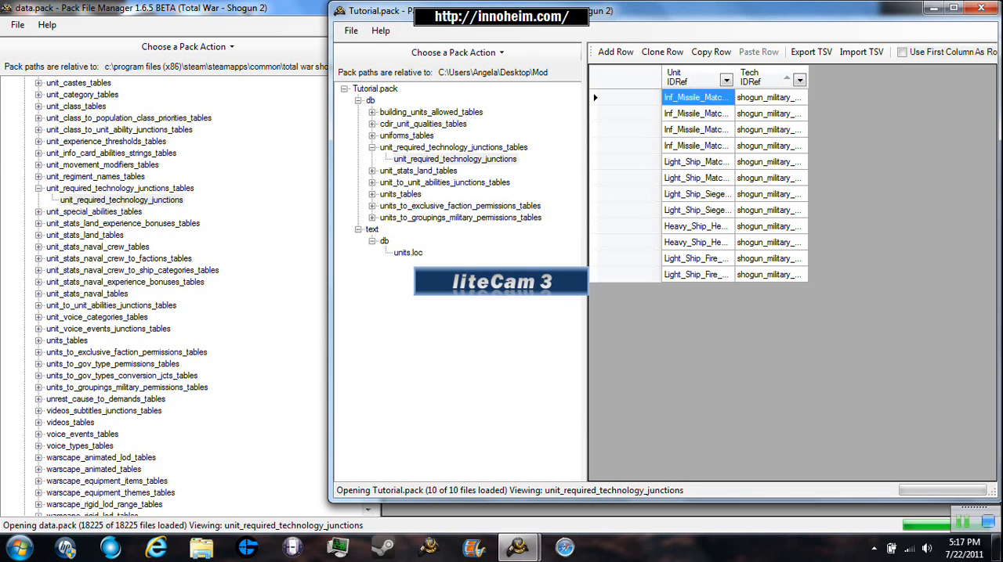
- Reload the unit_required_technology_junctions table to drop the sorting and collapse its folder
left_click(455, 159)
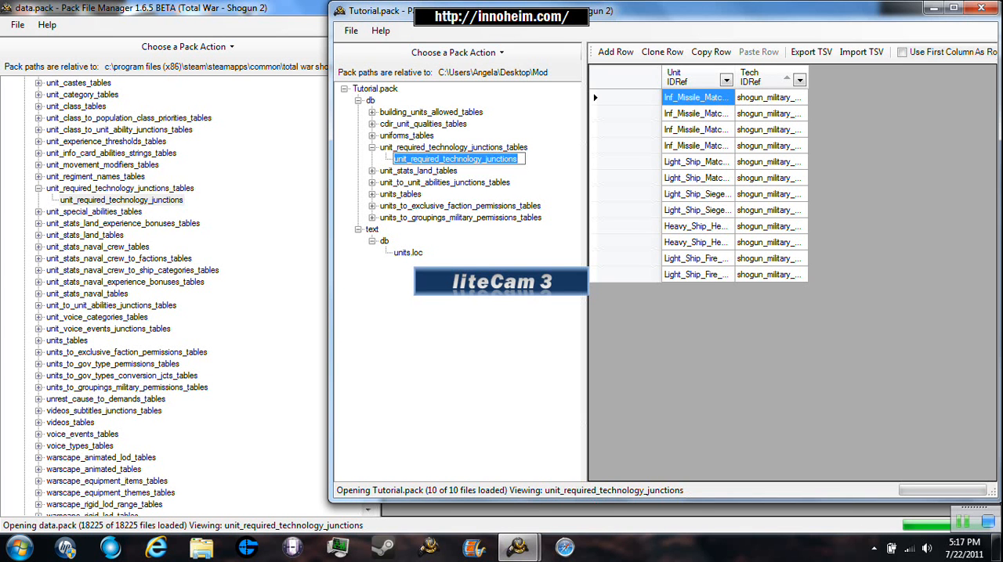
left_click(454, 147)
left_click(454, 159)
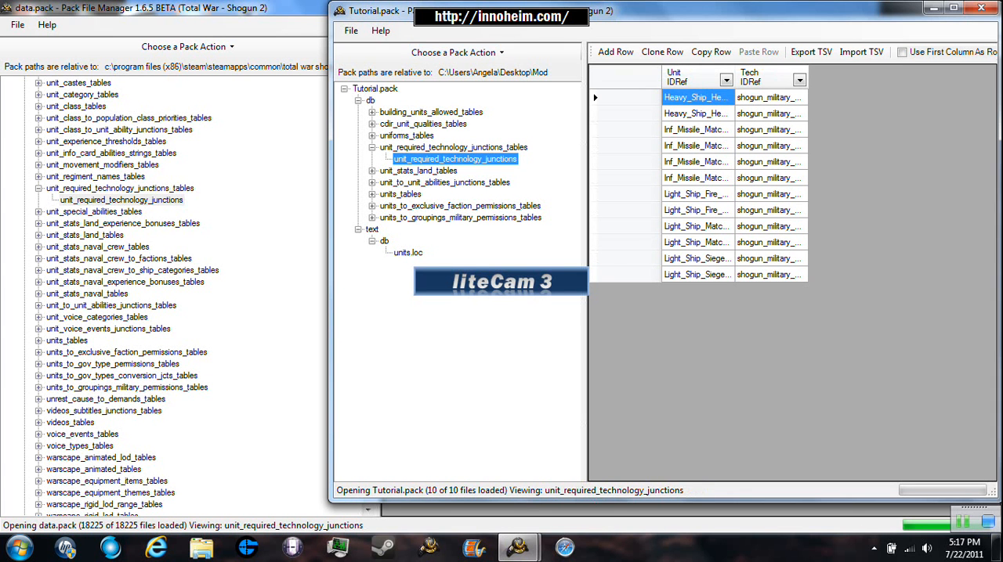
left_click(372, 147)
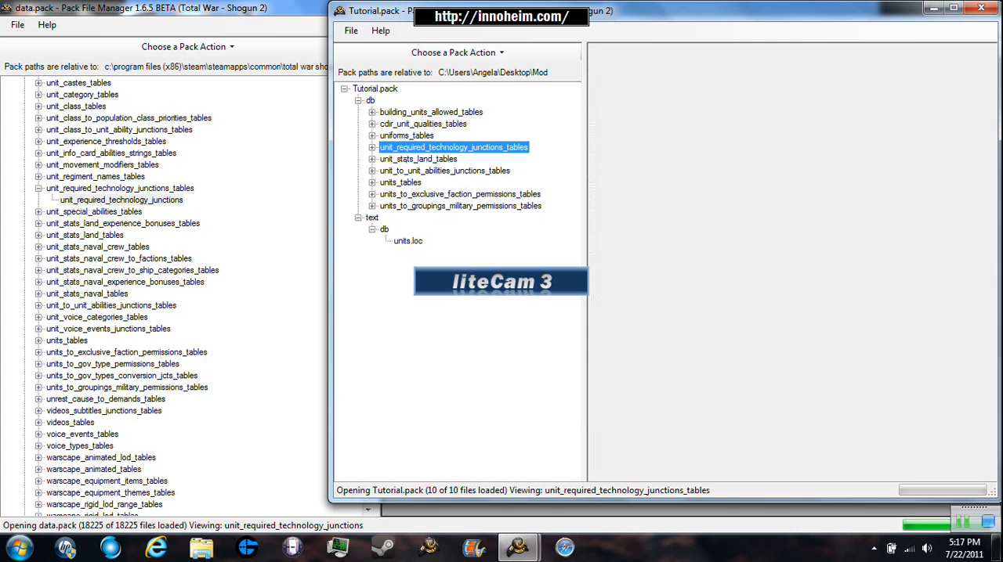
- Open the cdir_unit_qualities table and look for the cavalry_spear entries of the uesugi faction
left_click(372, 124)
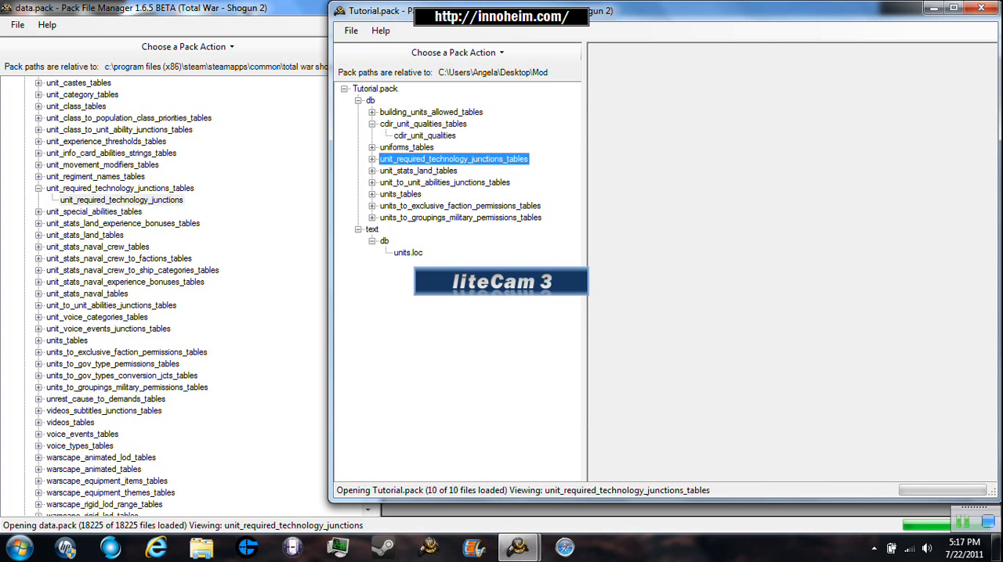
left_click(423, 136)
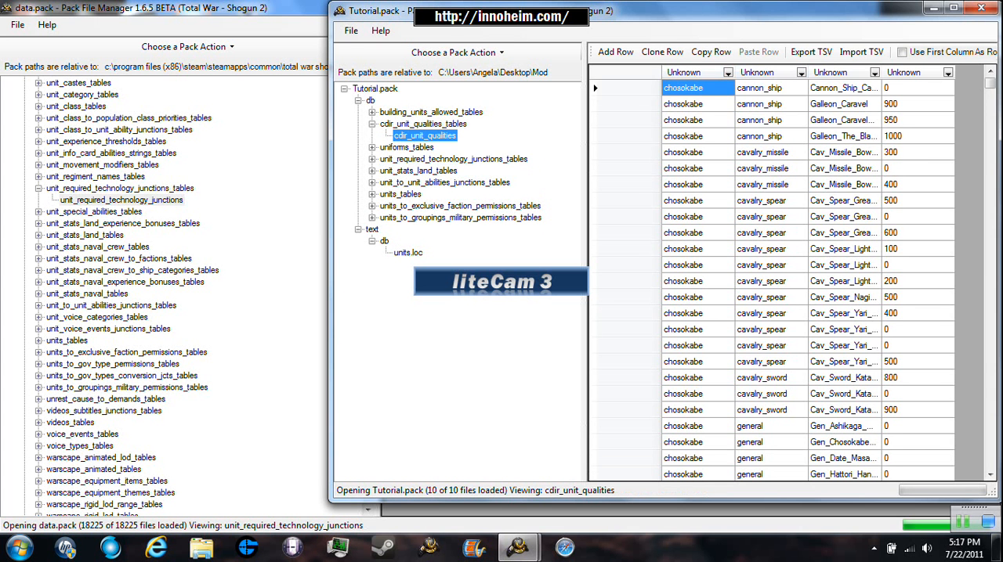
left_click_drag(990, 83, 990, 425)
scroll(852, 329, "up", 7)
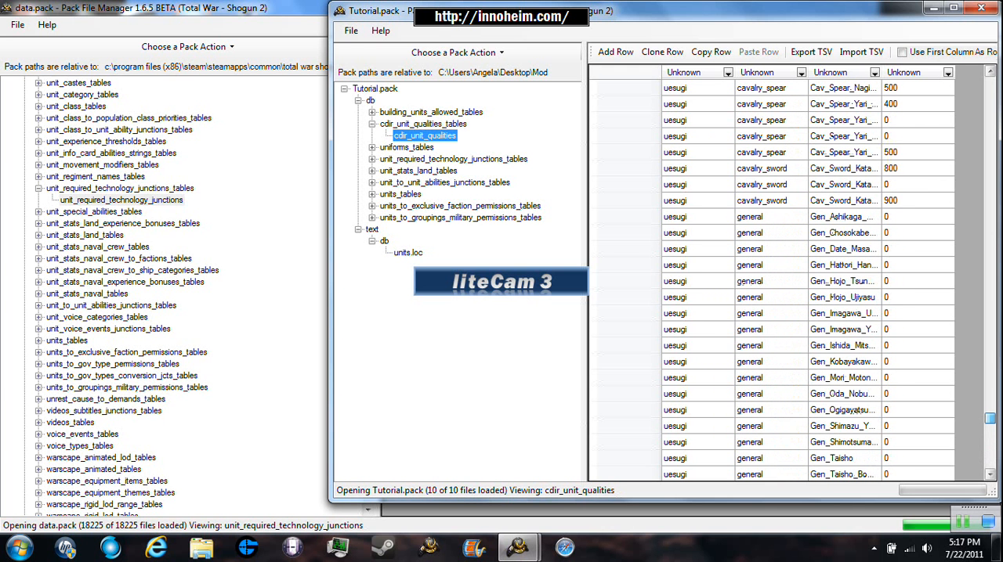
scroll(861, 409, "up", 3)
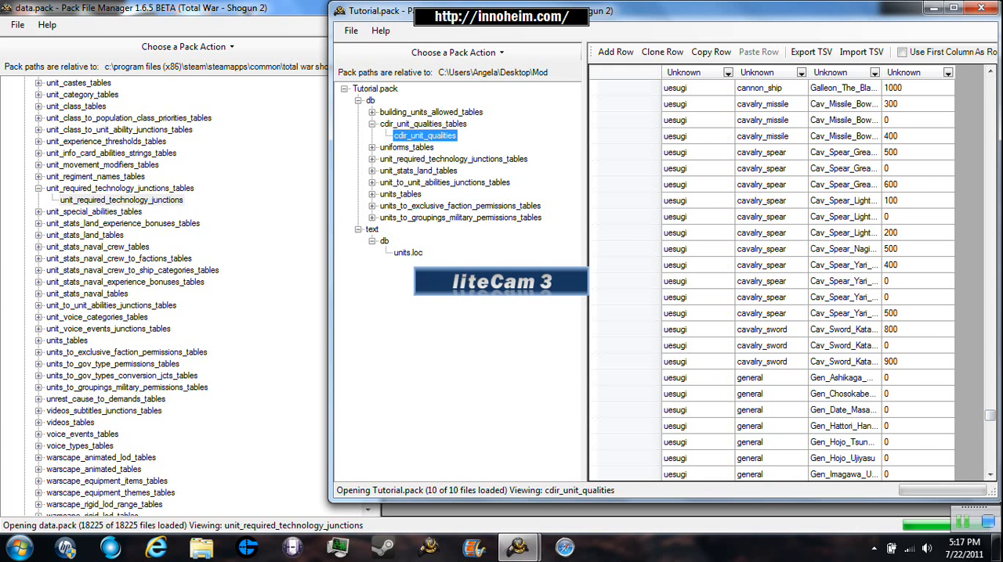
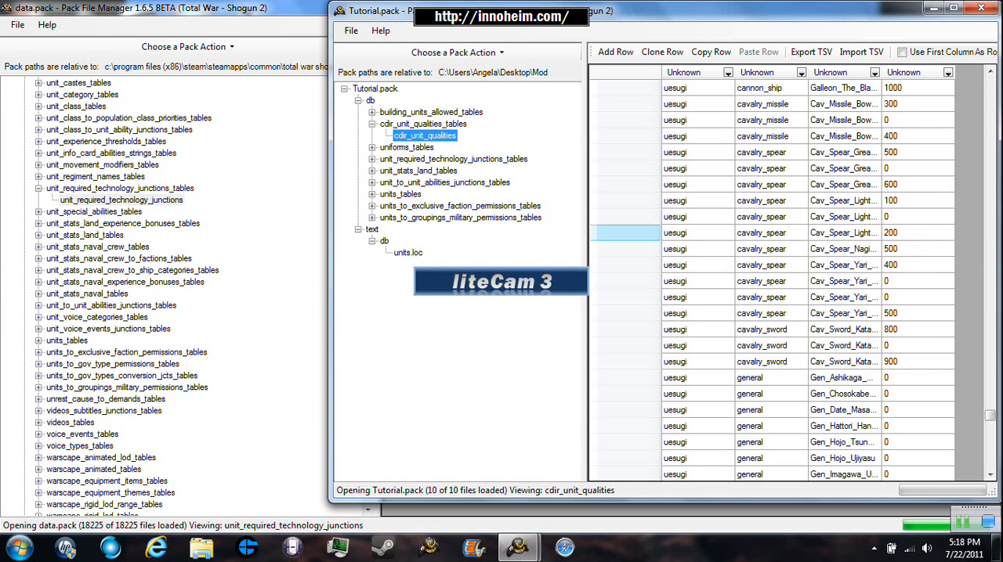
- Clone the uesugi cavalry_spear row of the Naginata cavalry unit in the cdir_unit_qualities table
left_click(629, 249)
left_click(662, 52)
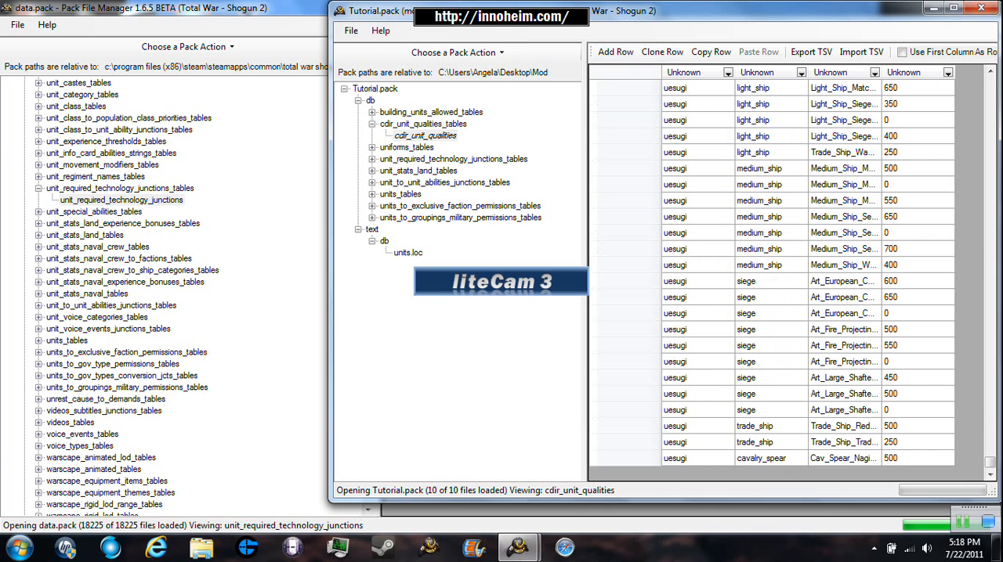
left_click(770, 459)
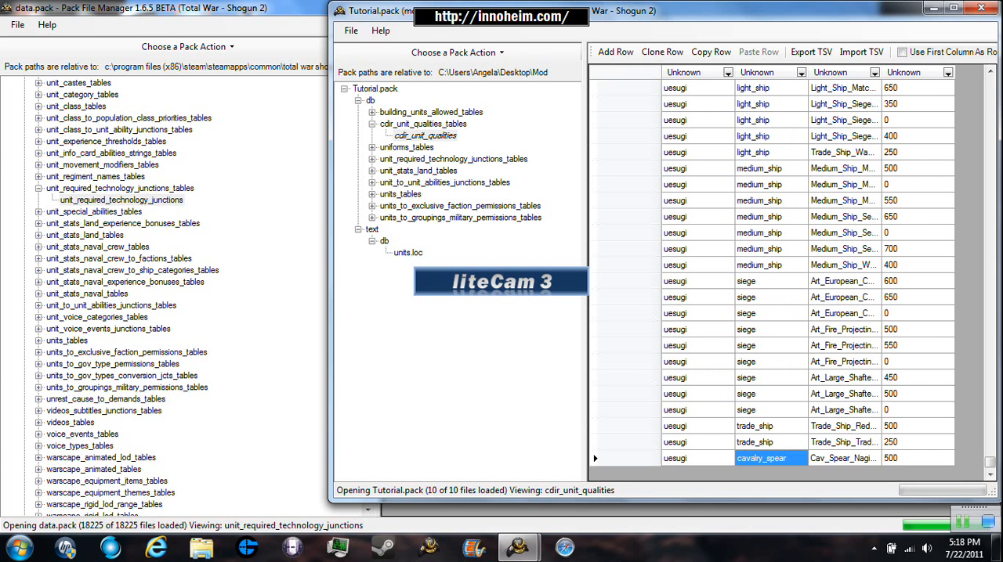
- Edit the unit name in the cloned cavalry_spear row so that the Naginata cavalry name includes Katana
left_click(860, 459)
left_click(860, 459)
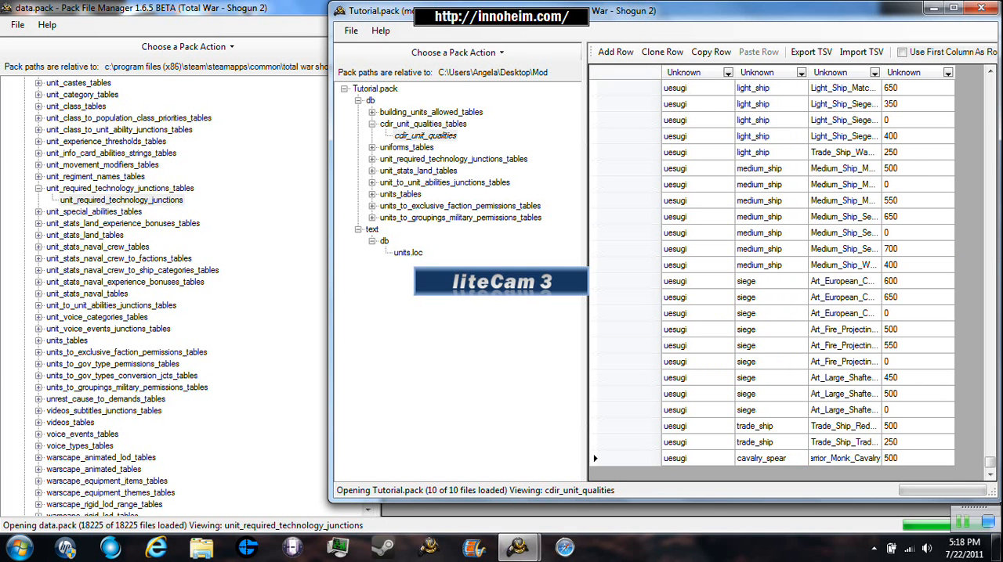
key("Left")
key("Left")
key("Right")
key("Right")
key("Right")
key("Right")
key("BackSpace")
key("BackSpace")
key("BackSpace")
key("BackSpace")
key("BackSpace")
key("BackSpace")
key("BackSpace")
type("Katana")
key("Tab")
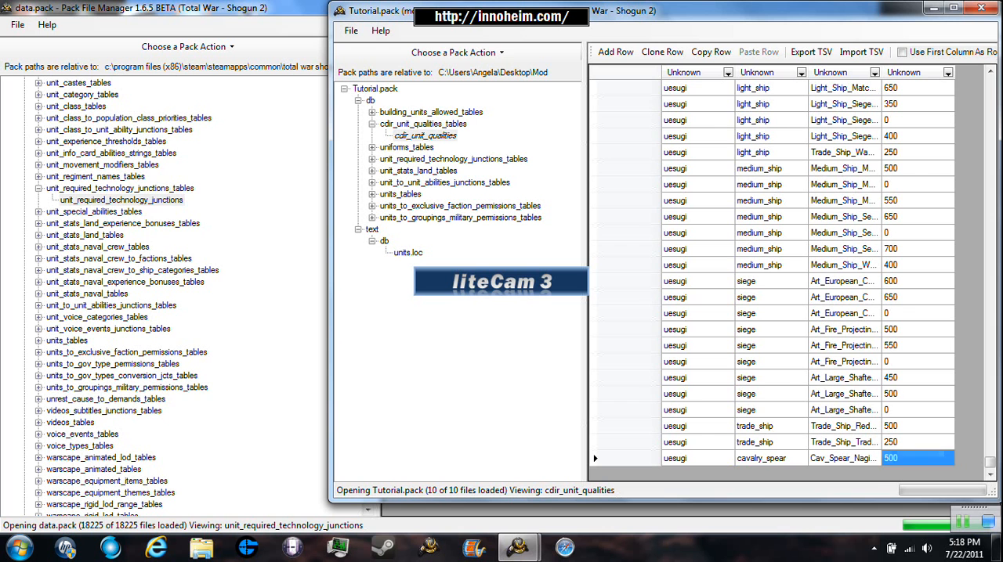
- Set the last value of the cloned cavalry_spear row to 965 and save Tutorial.pack
key("BackSpace")
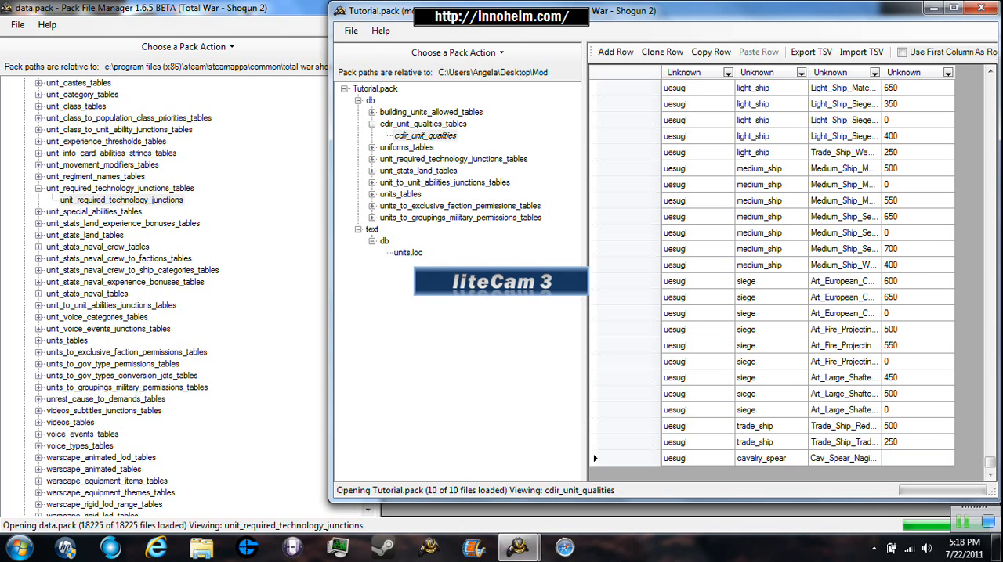
type("965")
left_click(350, 30)
left_click(373, 83)
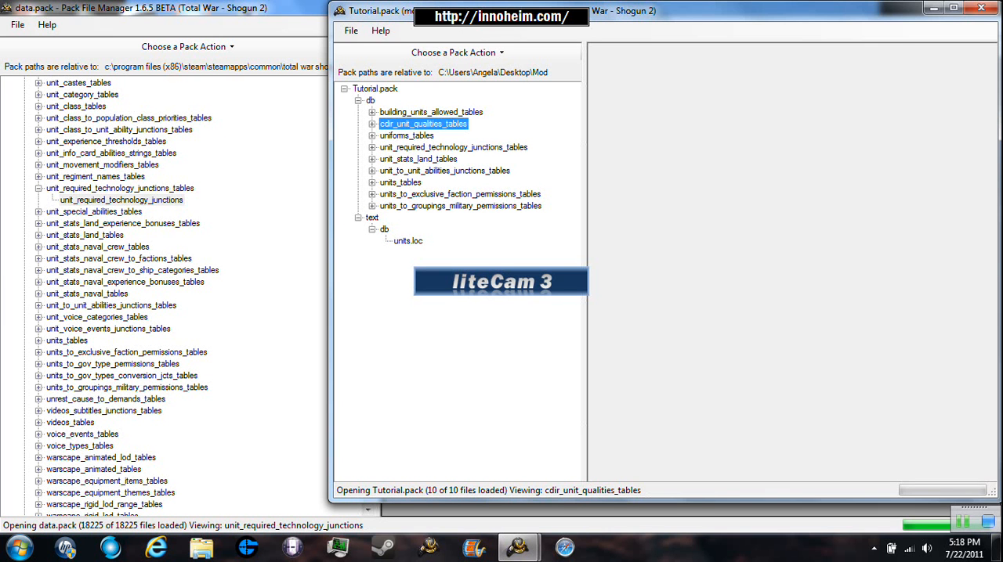
- Open the units_to_exclusive_faction_permissions table and examine which units are assigned to which factions
double_click(460, 195)
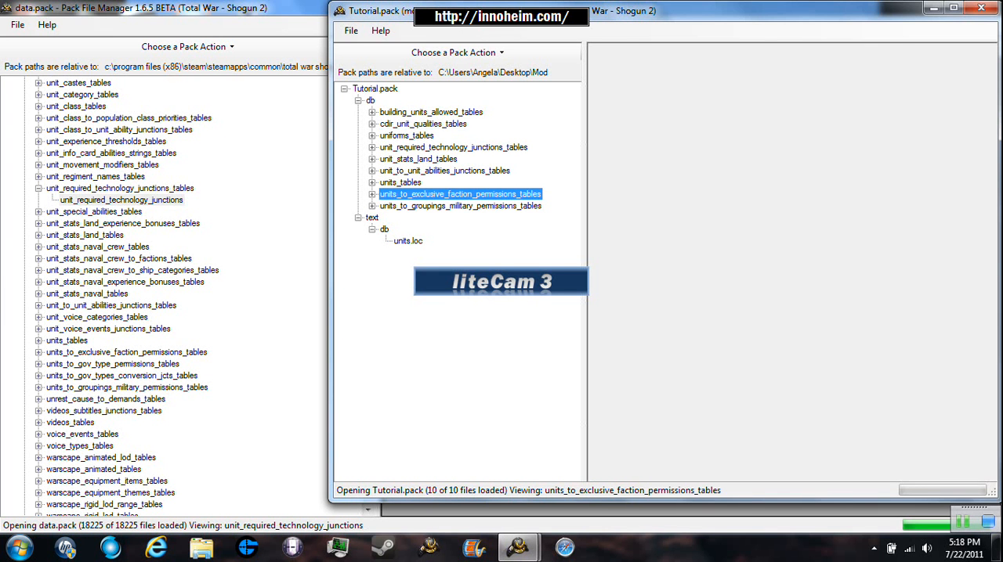
left_click(461, 206)
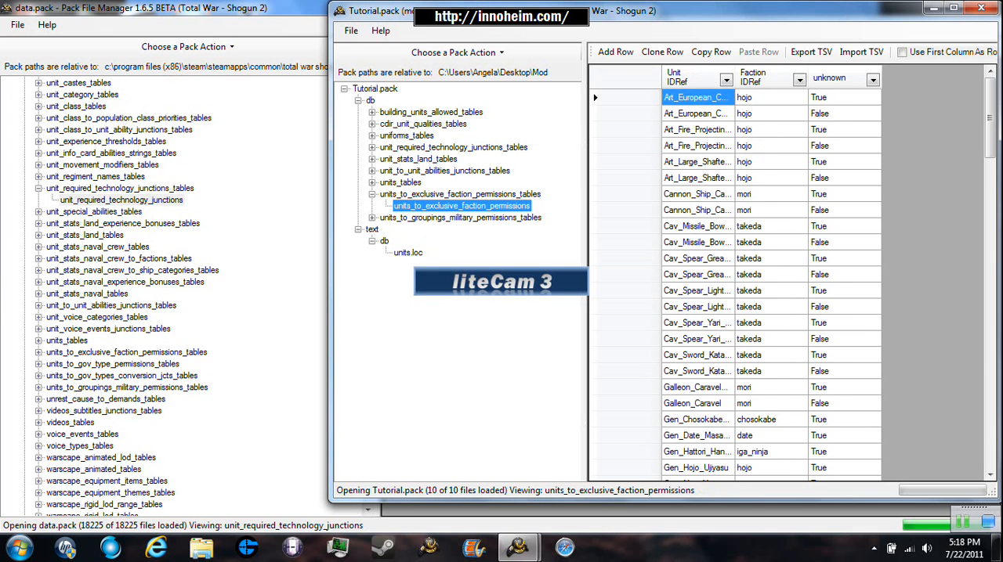
scroll(746, 387, "down", 20)
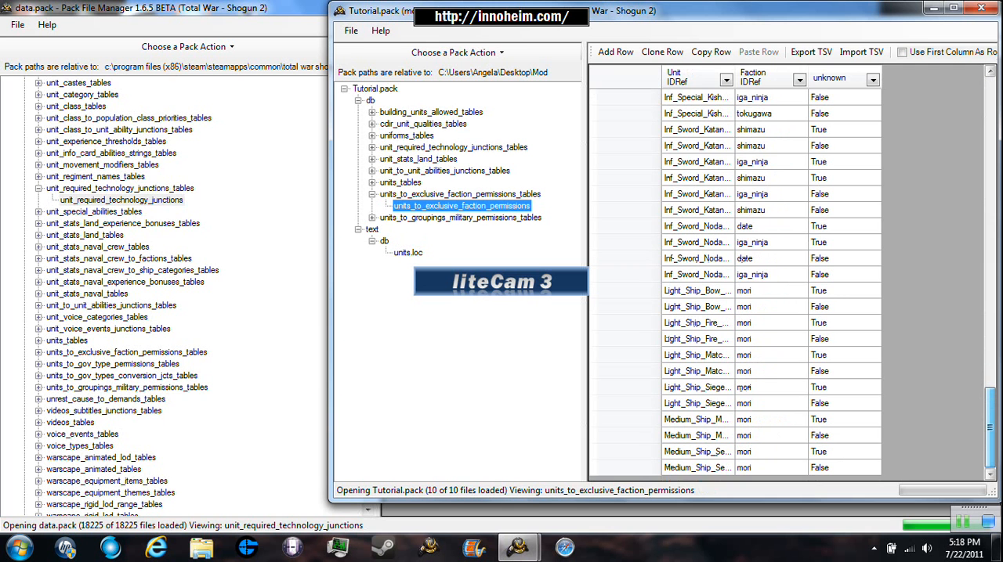
scroll(771, 282, "up", 10)
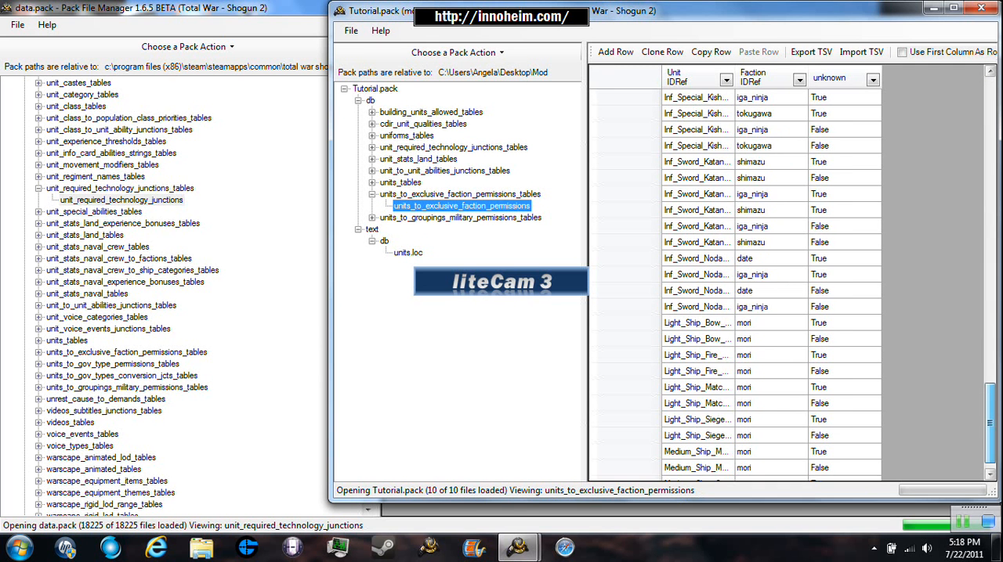
scroll(771, 282, "up", 1)
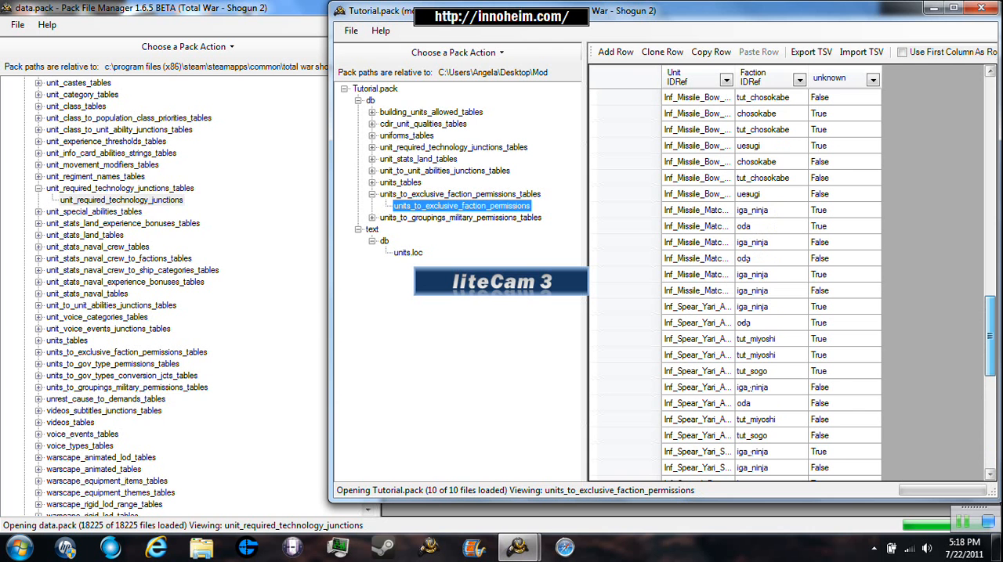
scroll(697, 176, "up", 2)
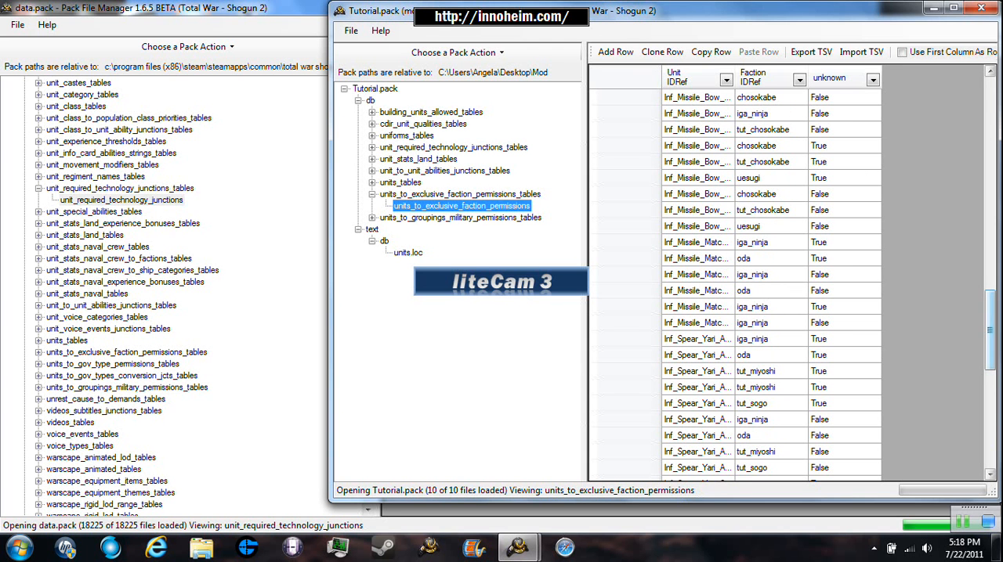
left_click_drag(990, 330, 991, 233)
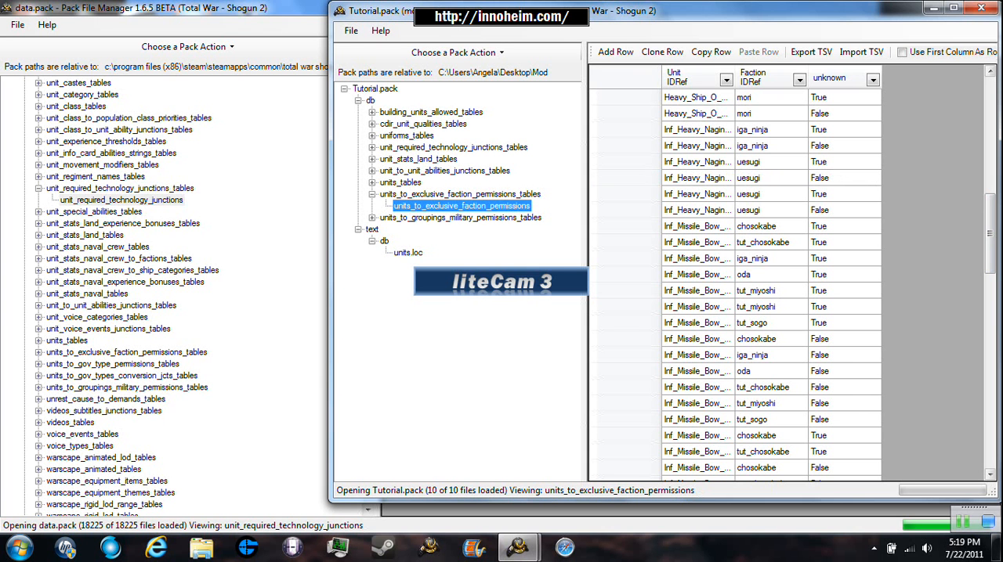
left_click_drag(990, 233, 990, 139)
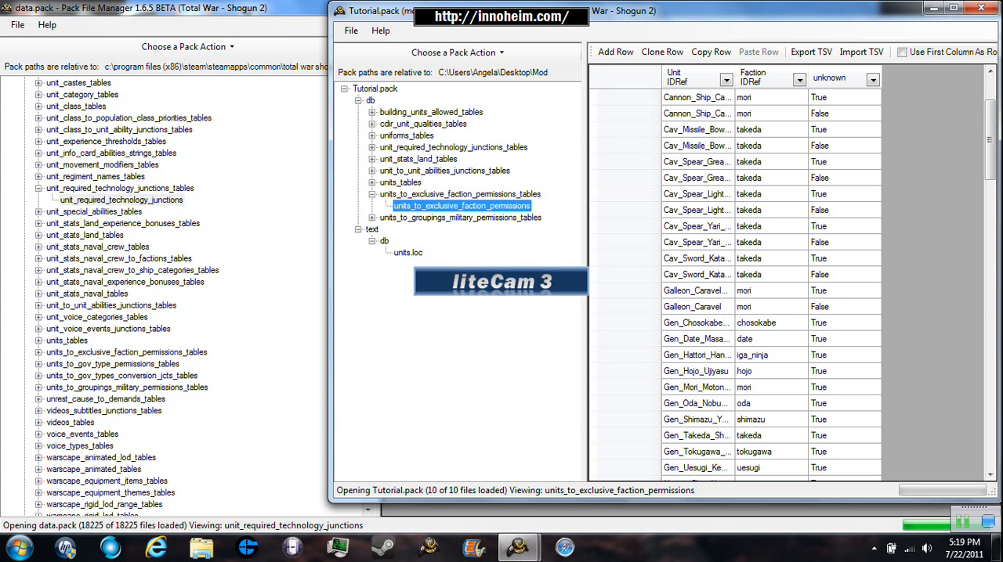
left_click_drag(990, 140, 990, 117)
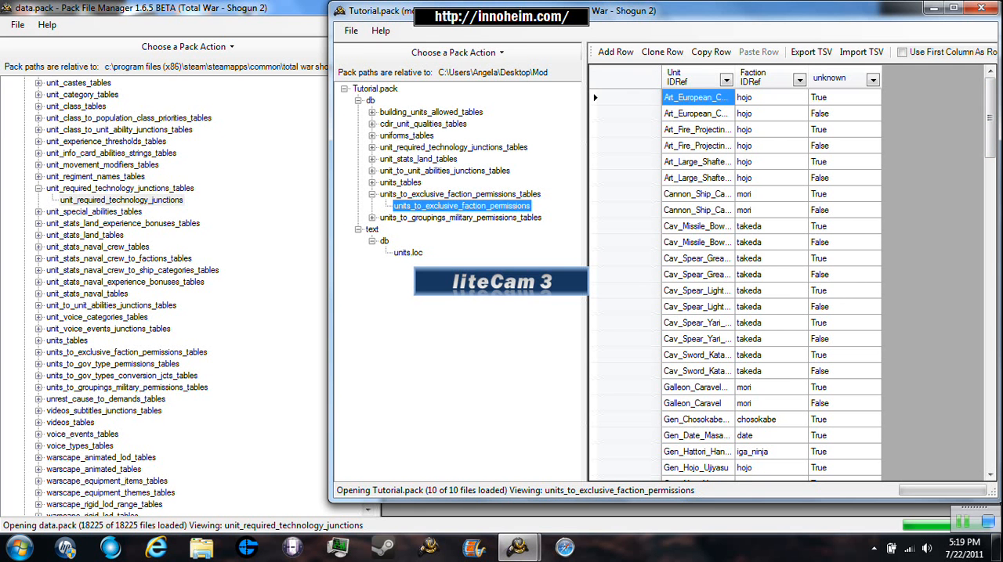
left_click_drag(991, 118, 990, 381)
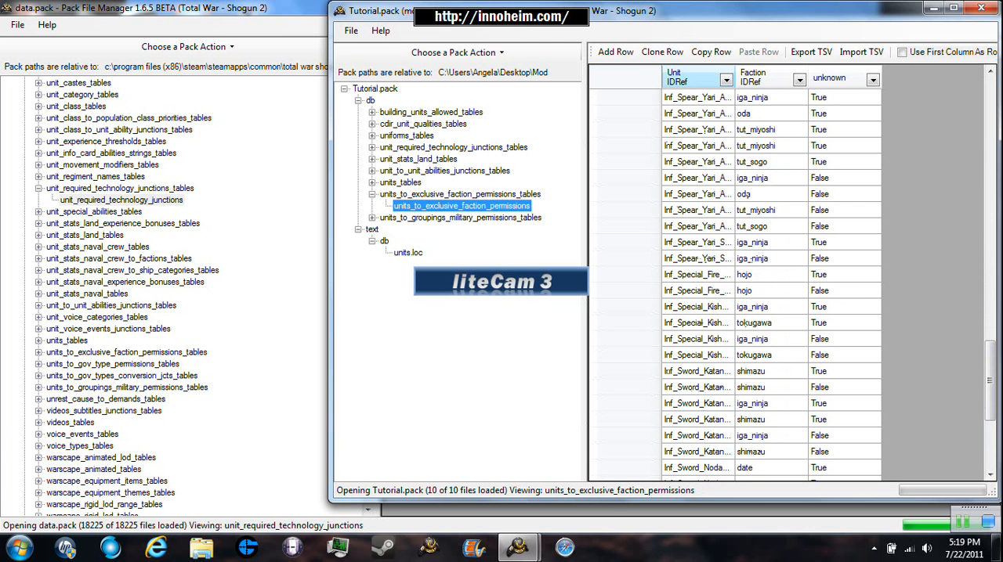
- Sort the rows by Faction IDRef in descending order and clone the takeda Cav_Spear_Yari row marked False
left_click(753, 77)
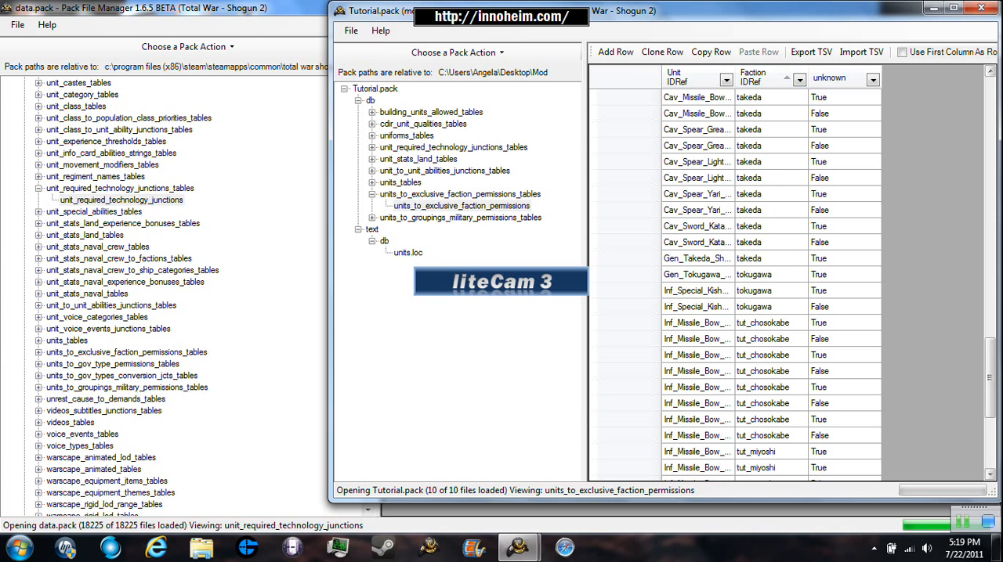
left_click_drag(990, 382, 990, 425)
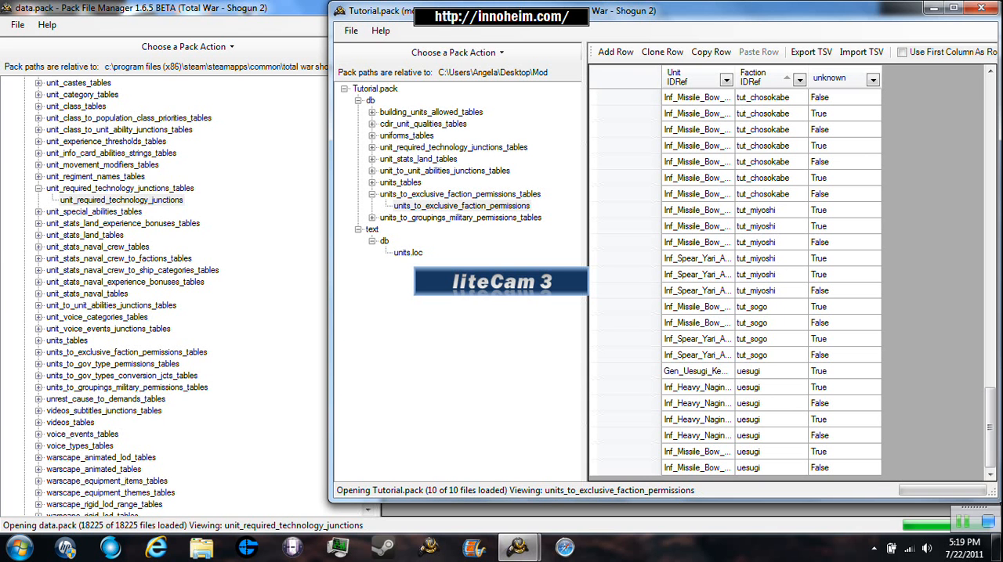
left_click_drag(990, 427, 990, 139)
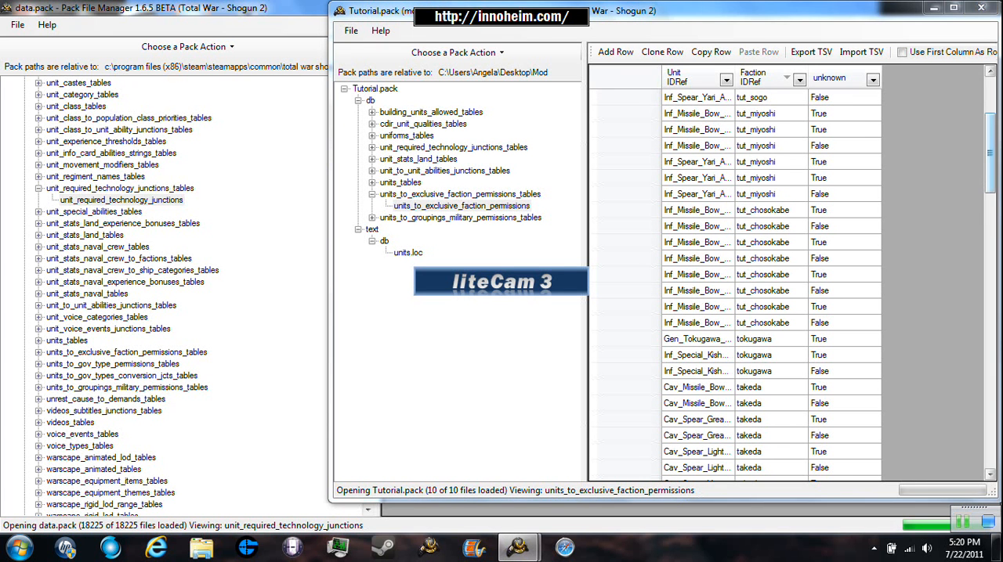
left_click_drag(990, 153, 990, 185)
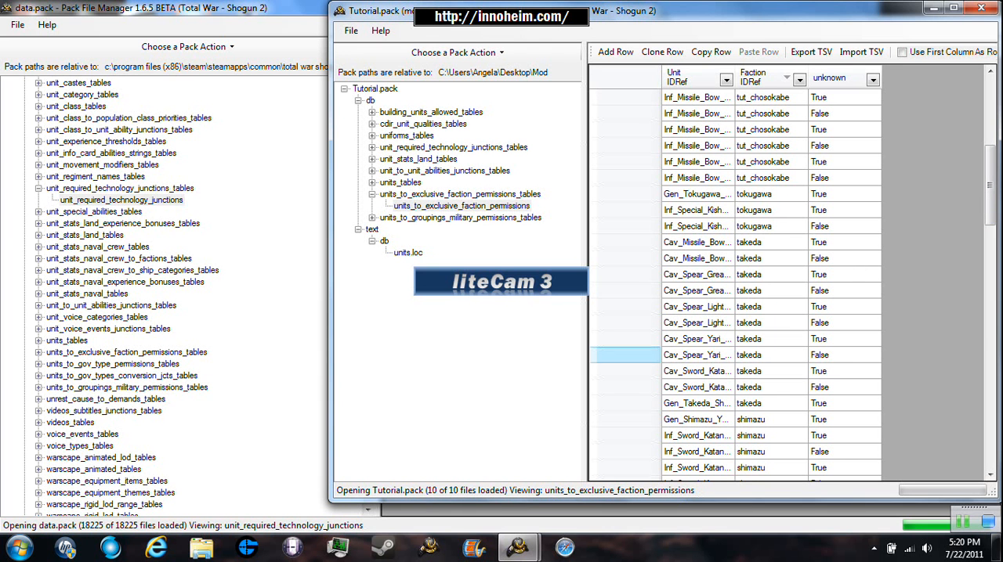
left_click(626, 355)
left_click(662, 52)
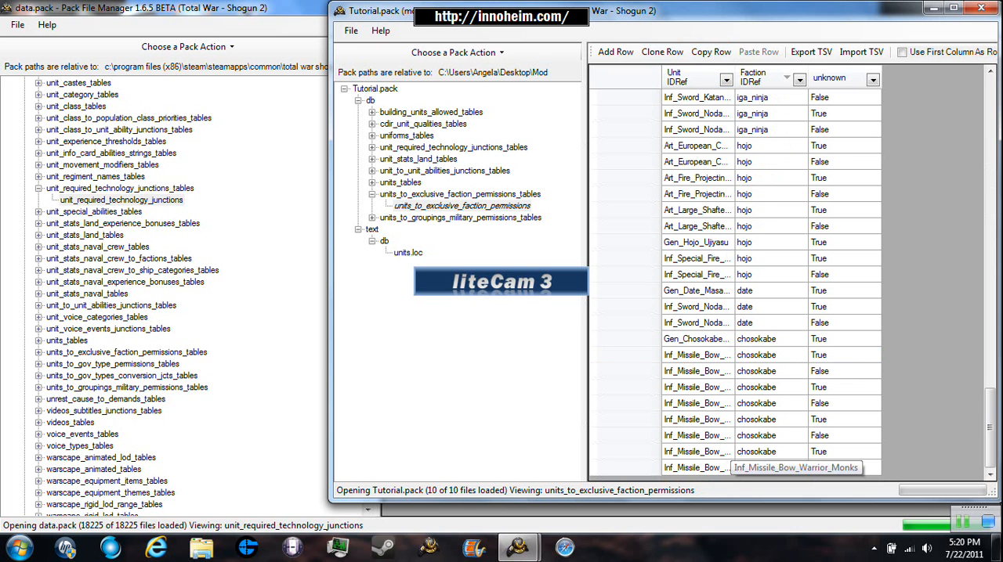
- Change the Unit IDRef in the last row, chosokabe's Inf_Missile_Bow_Warrior_Monks marked False, to the Cav_Spear_Katana unit name
left_click(729, 467)
double_click(730, 467)
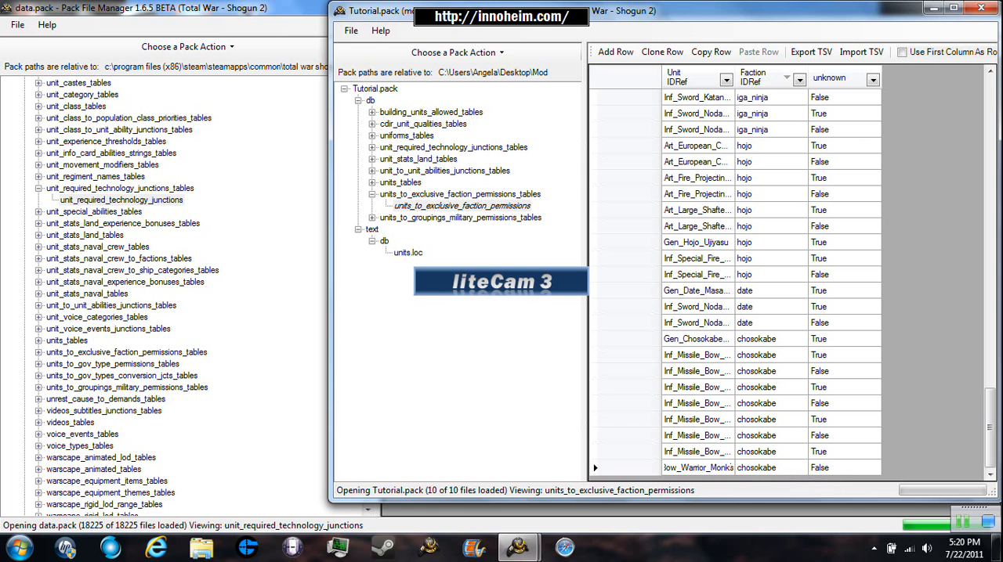
key("BackSpace")
key("BackSpace")
key("BackSpace")
key("BackSpace")
key("BackSpace")
key("BackSpace")
key("BackSpace")
type("Katana")
key("Left")
key("Left")
key("Left")
key("Left")
key("BackSpace")
key("BackSpace")
key("BackSpace")
type("Spear")
key("BackSpace")
key("BackSpace")
key("BackSpace")
key("BackSpace")
key("BackSpace")
key("BackSpace")
key("BackSpace")
key("BackSpace")
key("BackSpace")
key("BackSpace")
key("BackSpace")
type("Cav_Spear_")
key("BackSpace")
key("BackSpace")
key("BackSpace")
key("BackSpace")
key("BackSpace")
key("BackSpace")
key("Right")
key("Right")
key("Right")
key("Right")
key("Right")
key("Right")
key("Right")
key("Right")
key("Right")
key("Right")
key("Right")
key("Right")
key("Right")
key("Right")
key("Right")
key("Right")
key("Right")
key("Right")
key("Right")
key("Right")
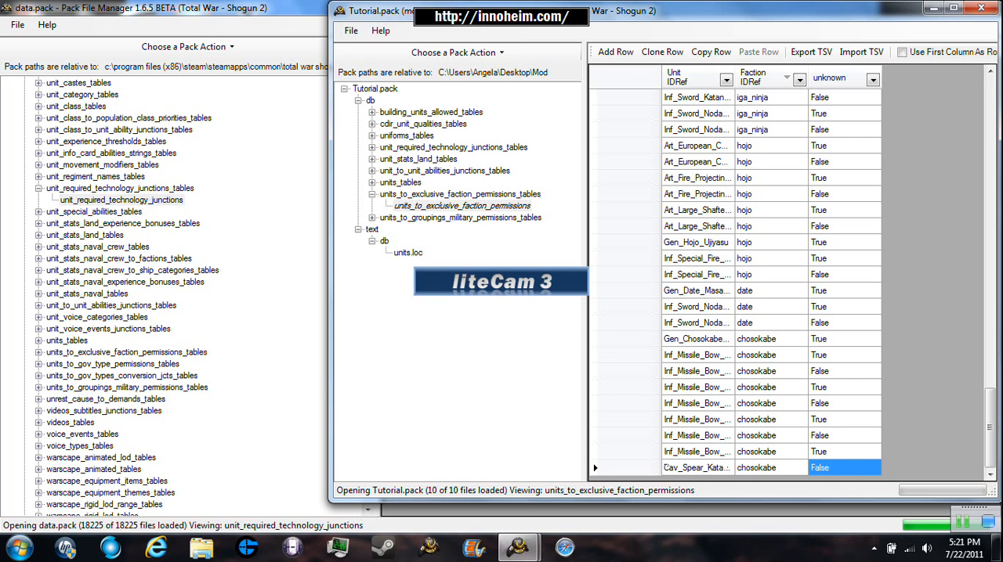
- Set the Faction IDRef of the Cav_Spear_Katana row to uesugi
key("Left")
key("F2")
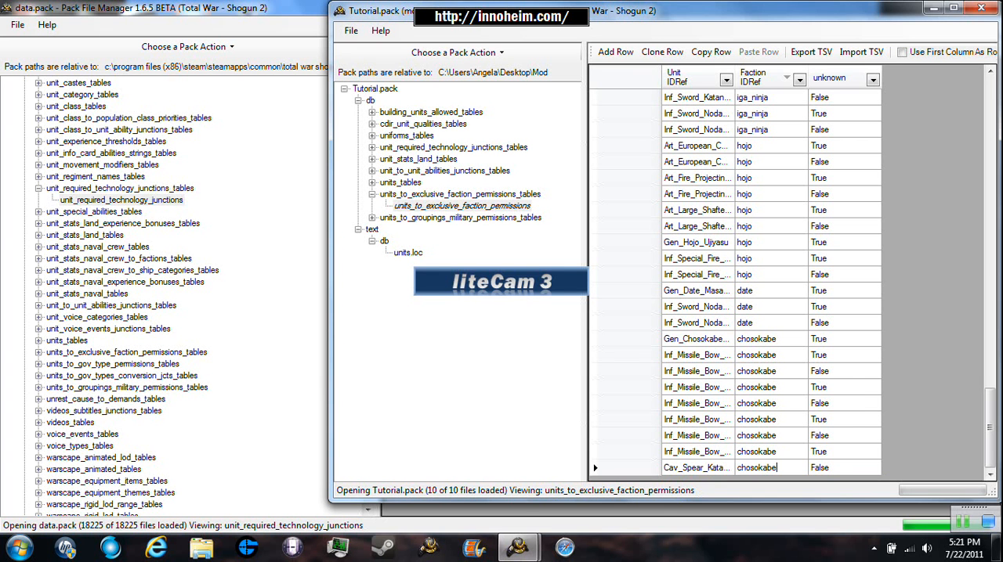
mouse_move(990, 428)
left_mouse_down()
mouse_move(990, 118)
mouse_move(990, 428)
left_mouse_up()
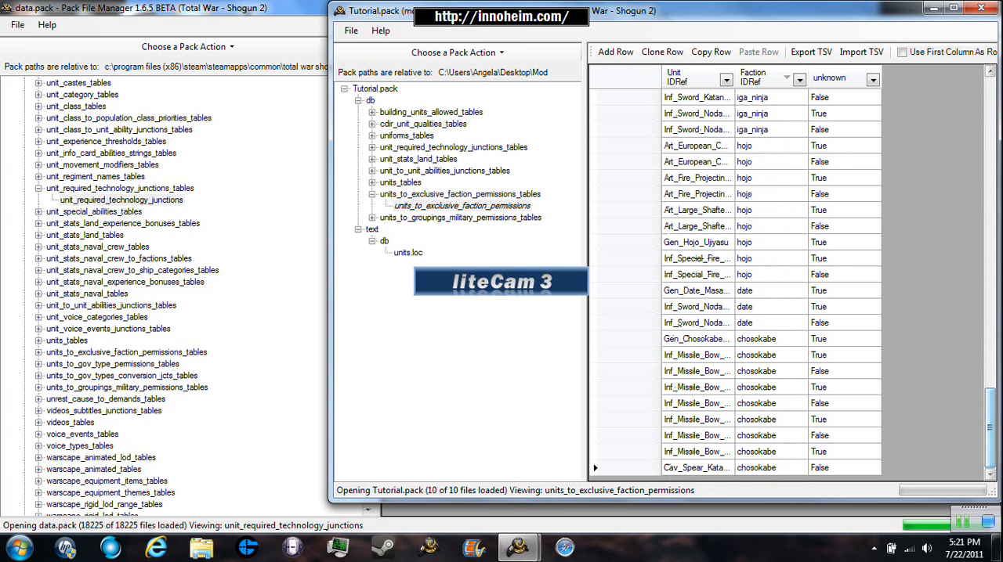
key("BackSpace")
key("BackSpace")
key("BackSpace")
key("BackSpace")
key("BackSpace")
key("BackSpace")
key("BackSpace")
key("BackSpace")
key("BackSpace")
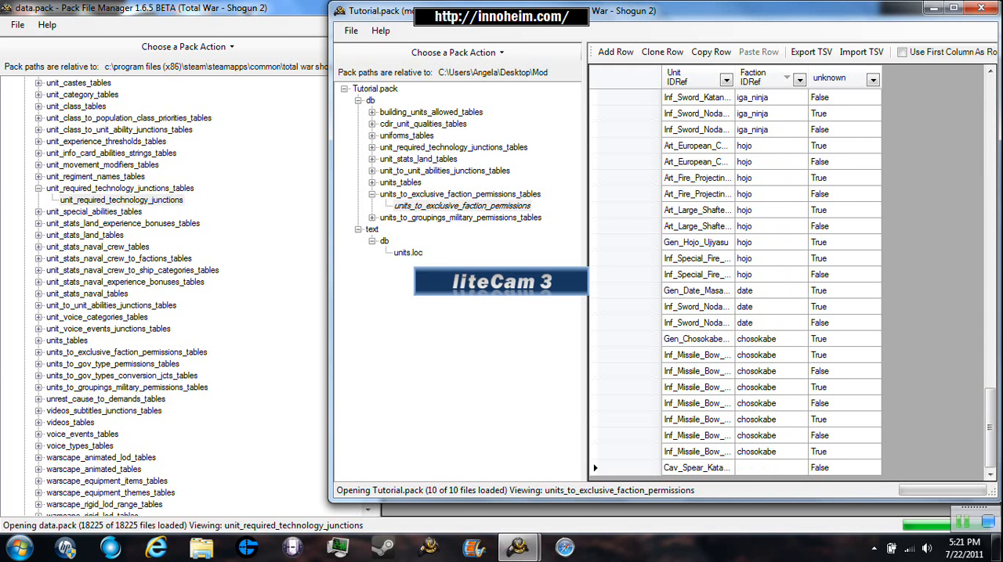
type("uesgi")
key("BackSpace")
key("BackSpace")
type("igi")
key("BackSpace")
key("BackSpace")
key("BackSpace")
key("BackSpace")
mouse_move(1000, 427)
left_mouse_down()
mouse_move(988, 426)
mouse_move(988, 116)
mouse_move(988, 436)
left_mouse_up()
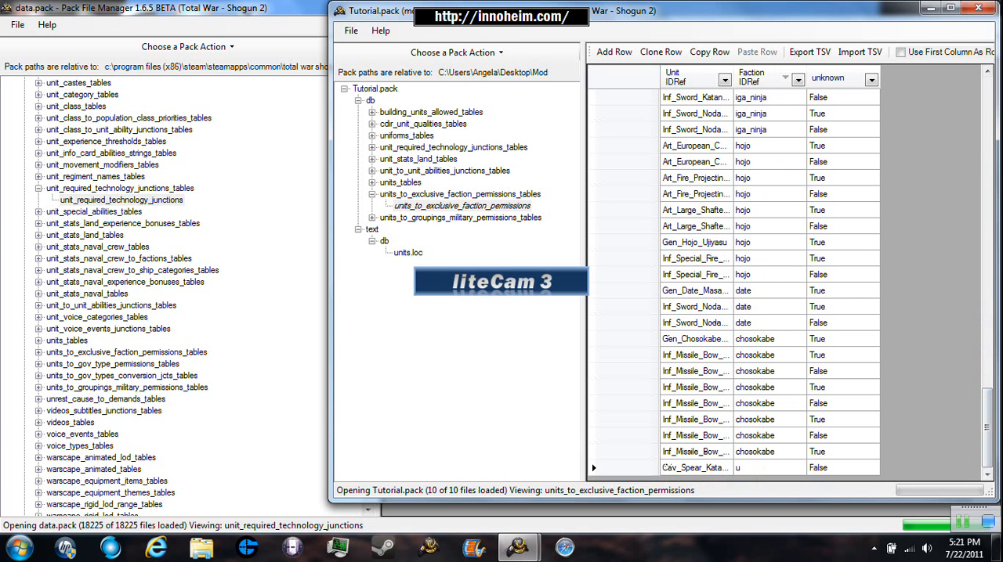
type("esugi")
key("Return")
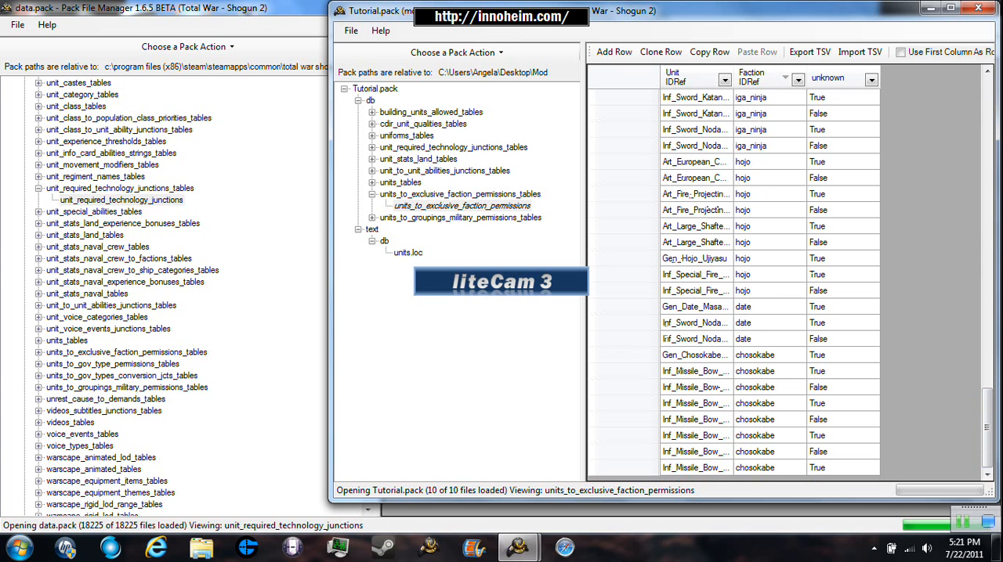
- Set the unknown column of the uesugi Cav_Spear_Katana row to True and save Tutorial.pack
scroll(733, 282, "up", 15)
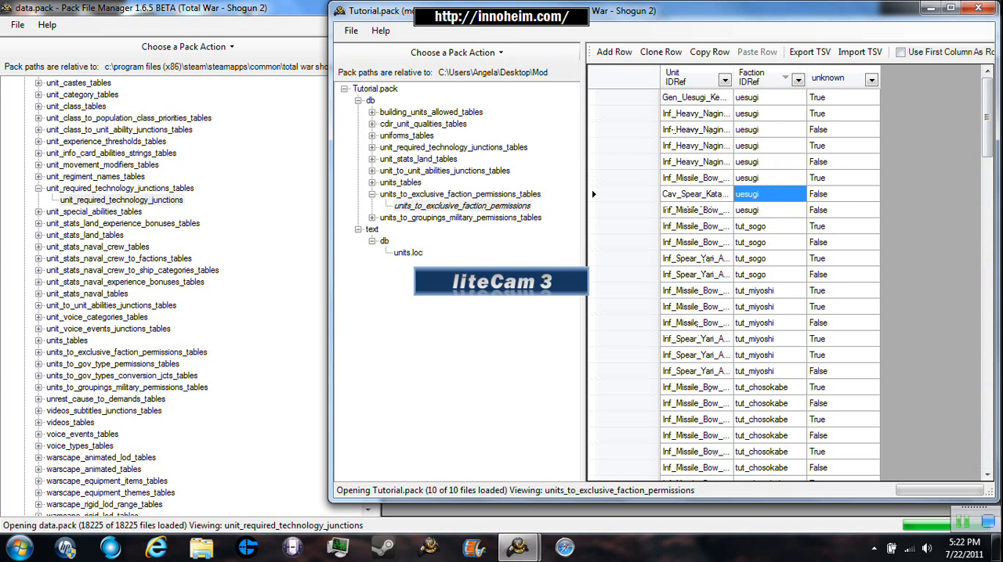
left_click(836, 194)
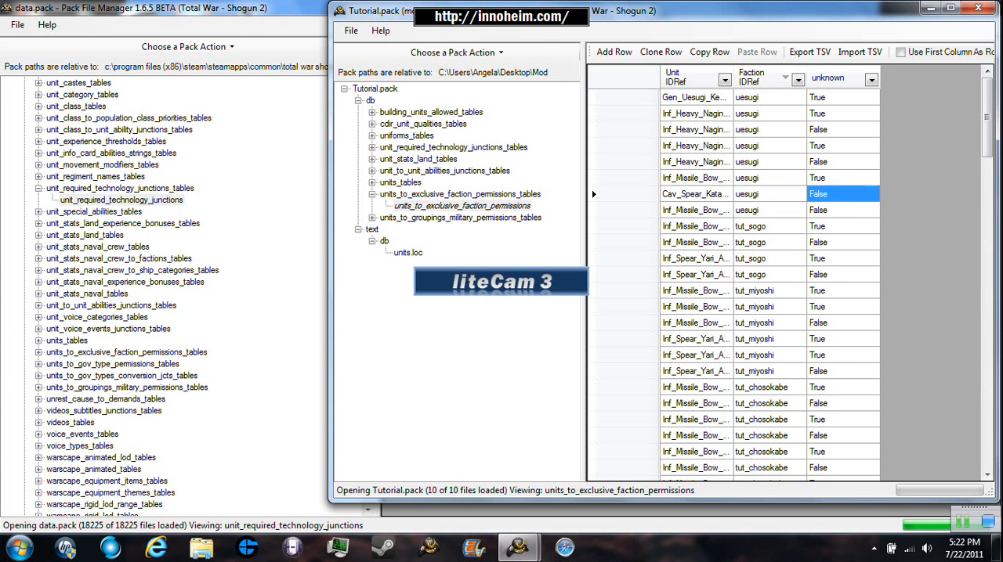
left_click(837, 194)
type("True")
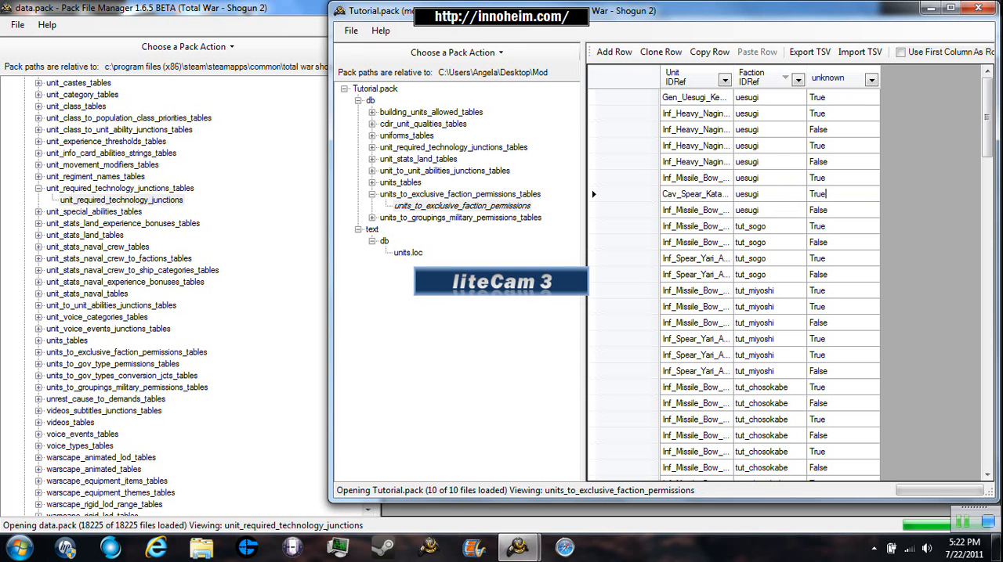
key("Return")
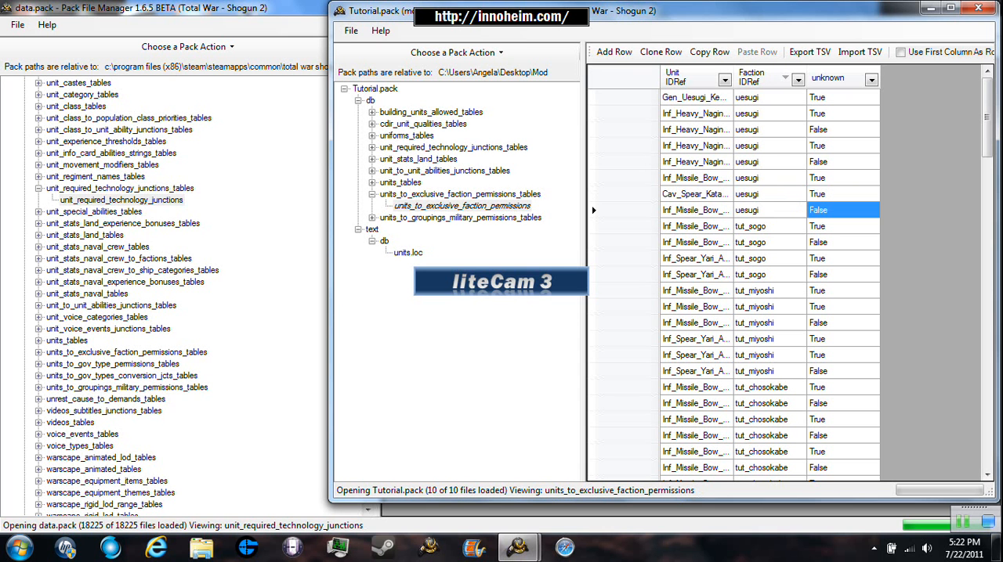
left_click(351, 31)
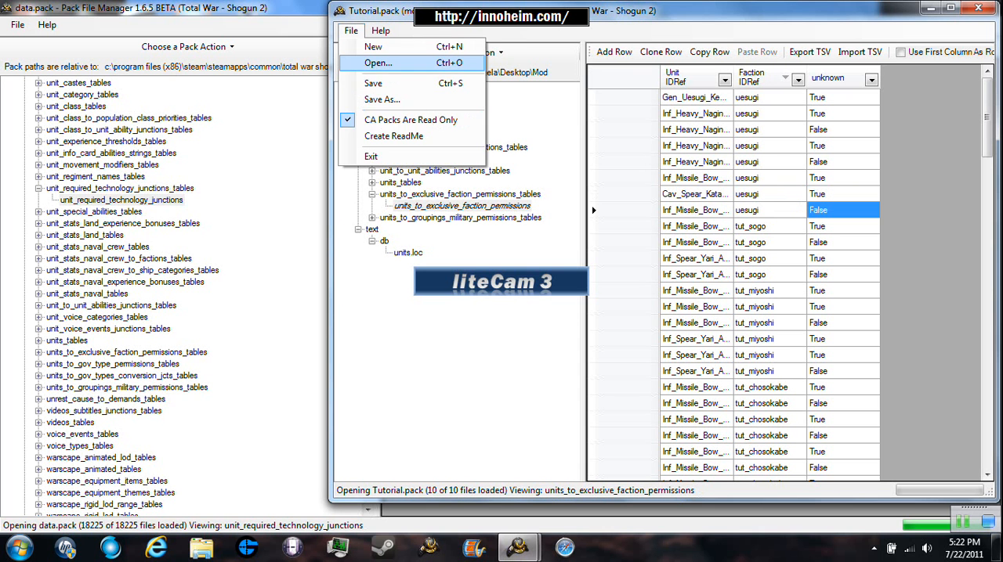
left_click(373, 83)
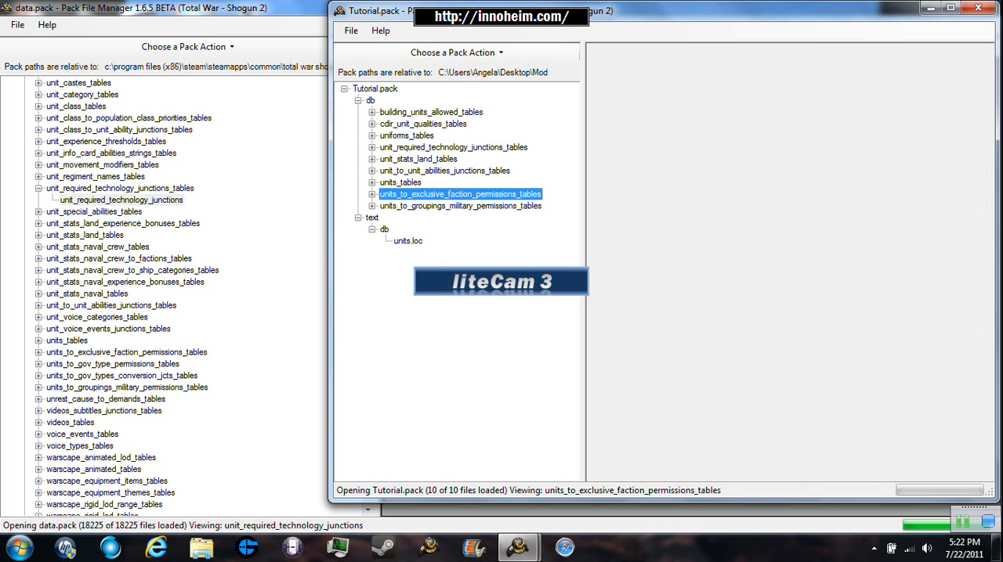
- Check the last rows of the cdir_unit_qualities table in Tutorial.pack
left_click(423, 124)
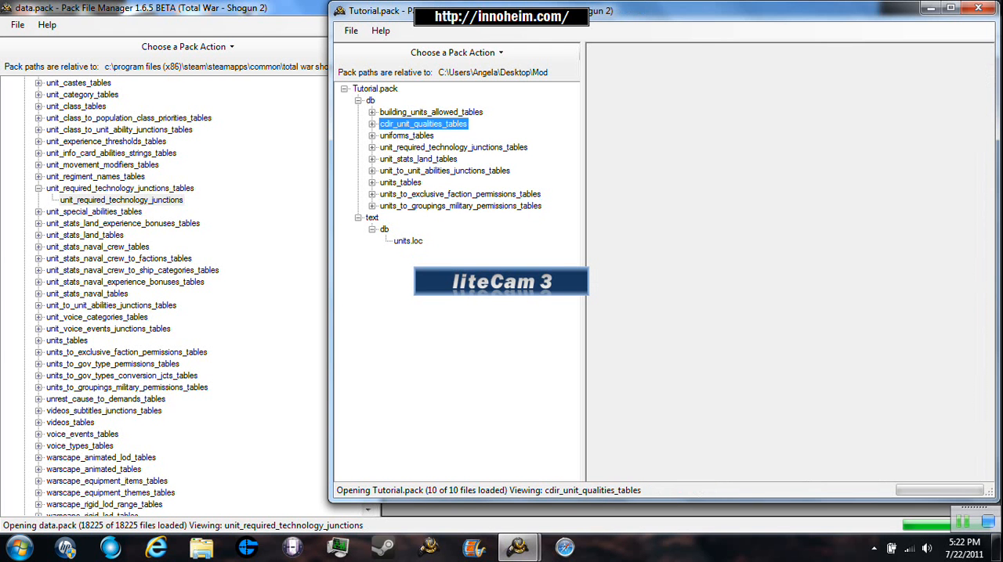
left_click(372, 123)
left_click(423, 136)
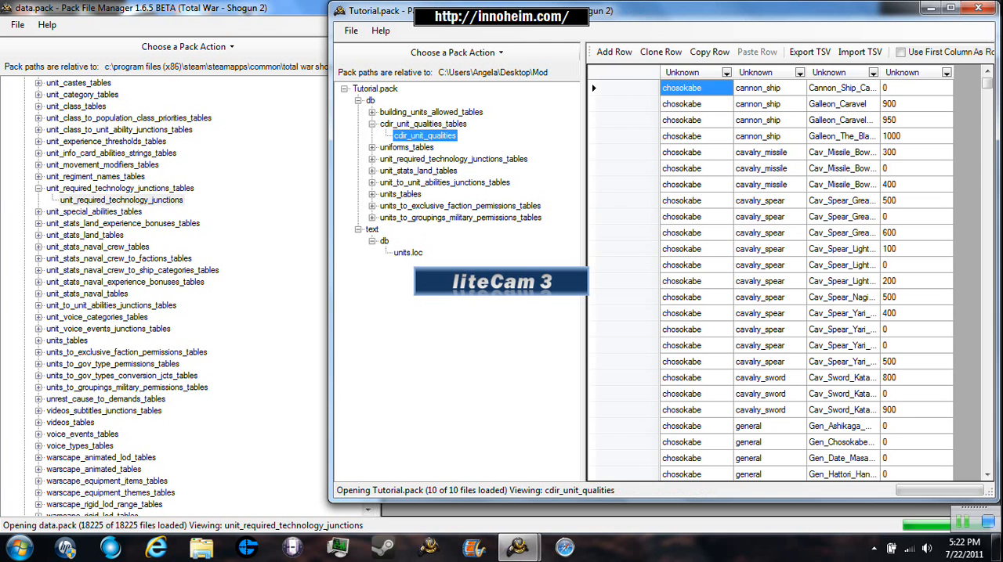
left_click_drag(987, 84, 987, 463)
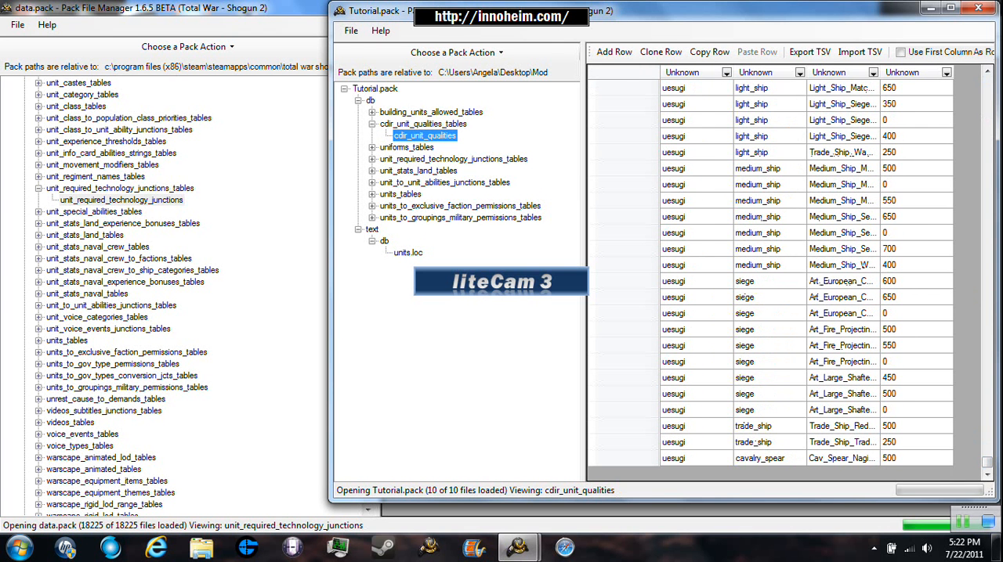
left_click(372, 112)
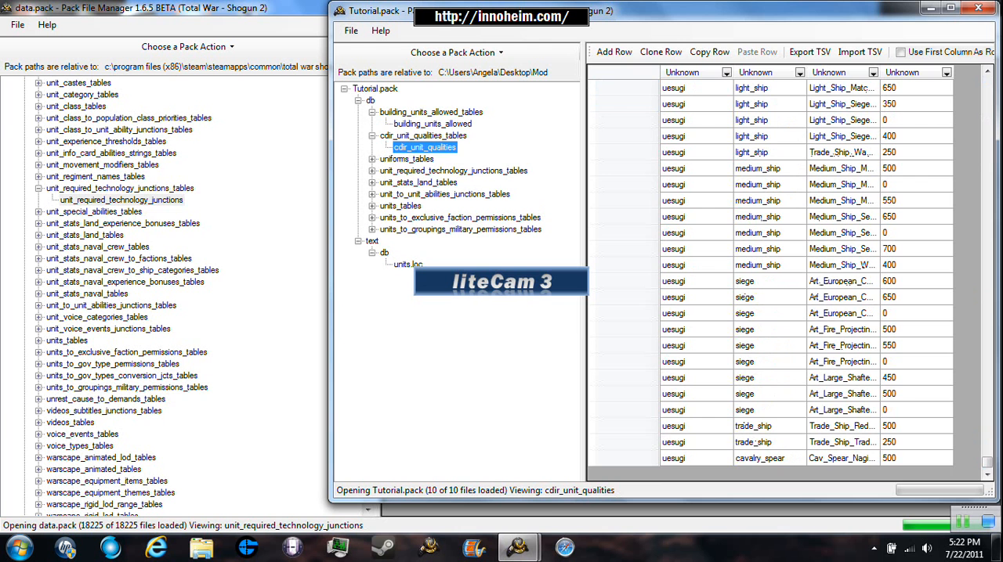
left_click(372, 136)
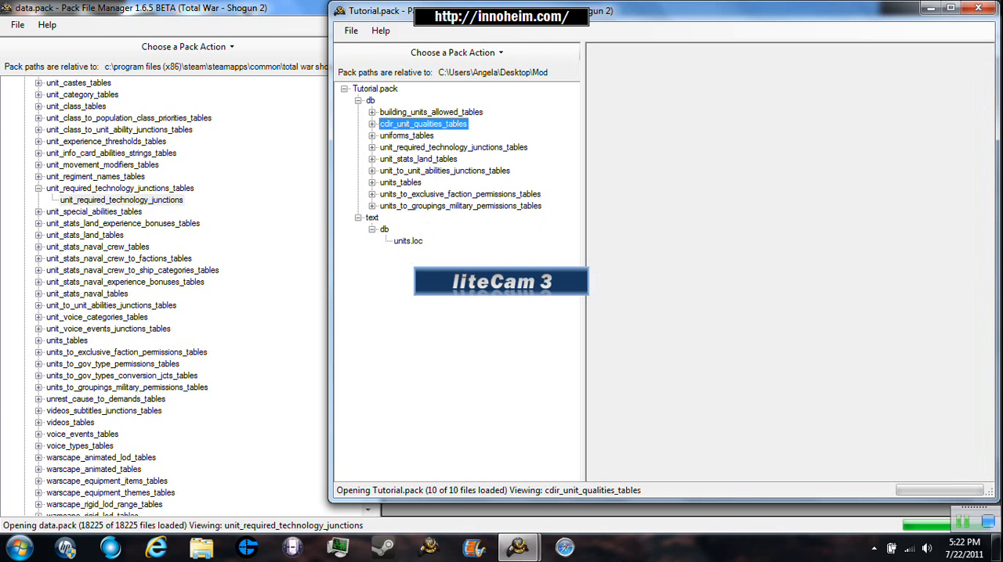
- Clone the Cav_Spear_Naginata_Warrior_Monk_Cavalry row in Tutorial.pack's unit_stats_land table
left_click(372, 159)
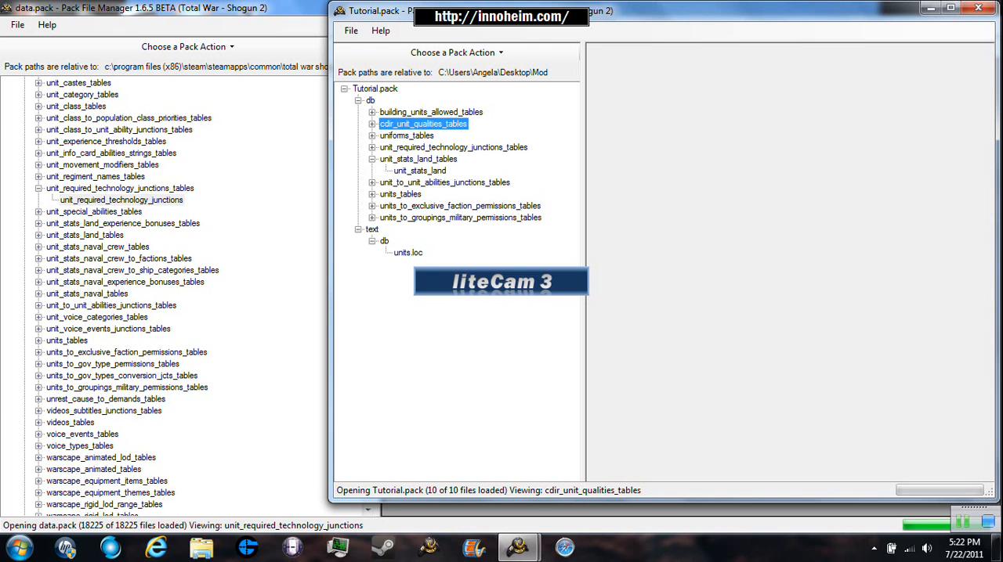
left_click(420, 171)
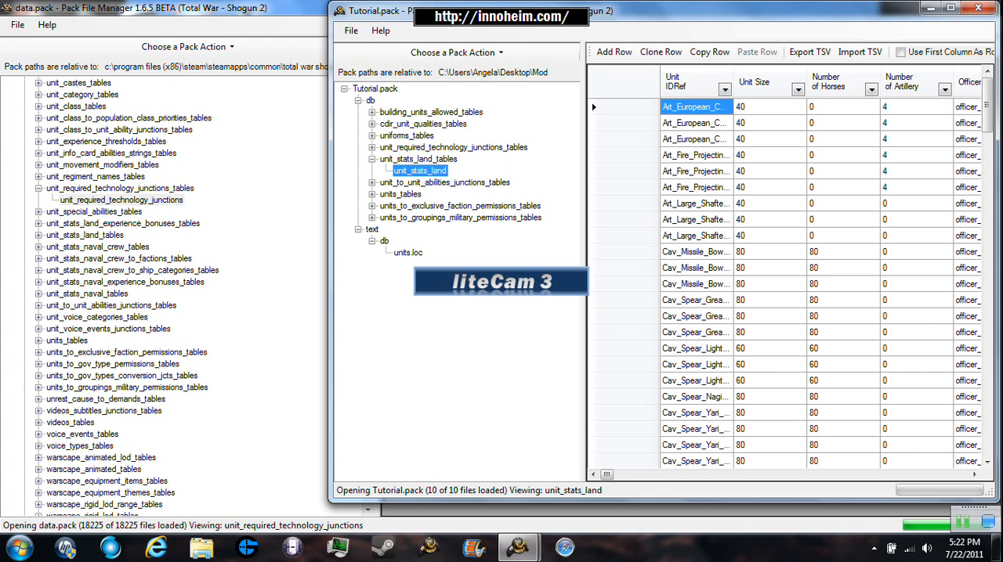
mouse_move(987, 99)
left_mouse_down()
mouse_move(987, 427)
mouse_move(987, 117)
left_mouse_up()
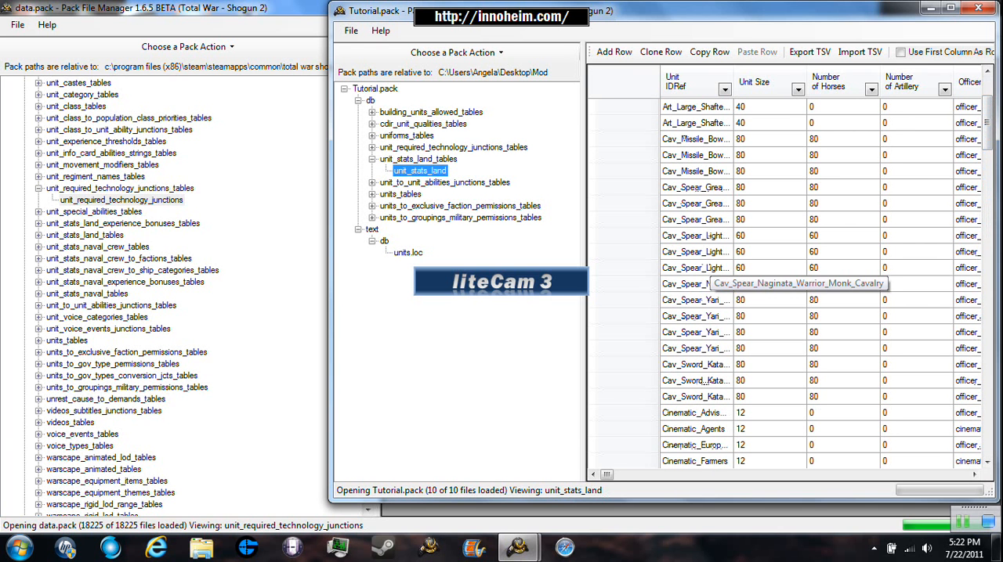
left_click(623, 283)
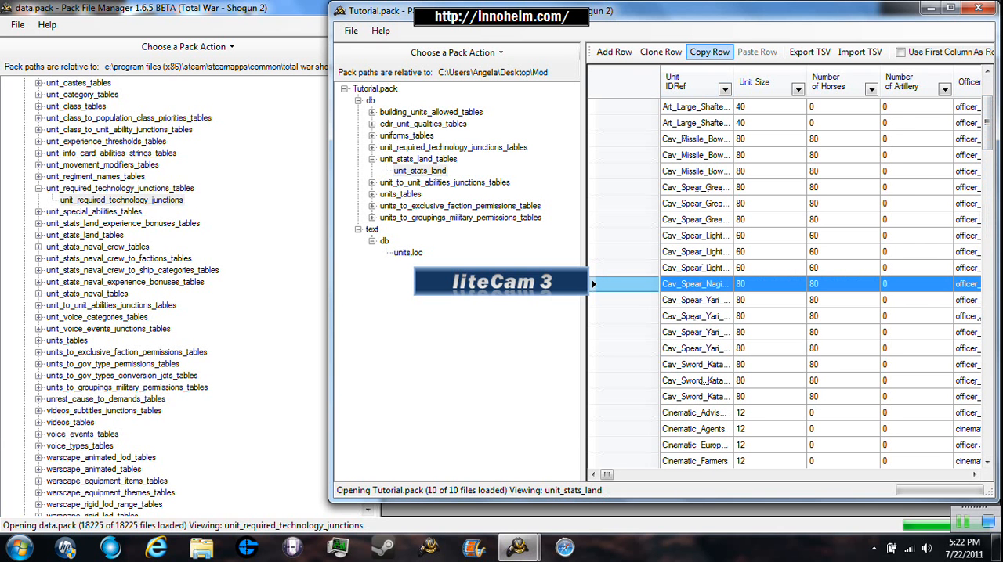
left_click(661, 52)
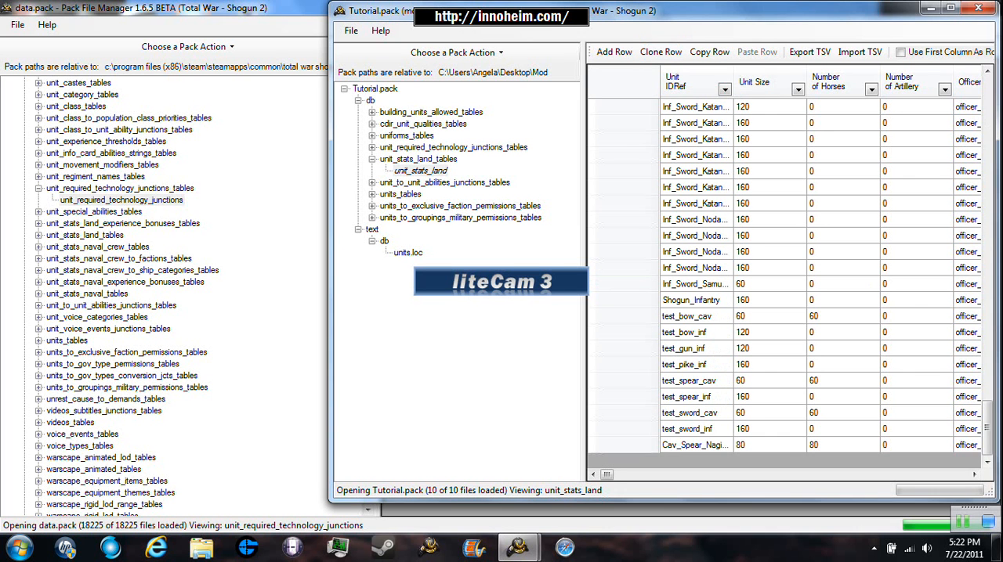
- Change the Unit IDRef of the cloned last row to the new Naginata Katana cavalry unit's name
left_click(707, 445)
left_click(707, 445)
left_click(730, 445)
key("BackSpace")
key("BackSpace")
key("BackSpace")
key("BackSpace")
key("BackSpace")
key("BackSpace")
key("BackSpace")
key("BackSpace")
type("_")
type("Katana")
key("Home")
type("Spear_")
key("Home")
type("Cav_")
key("Return")
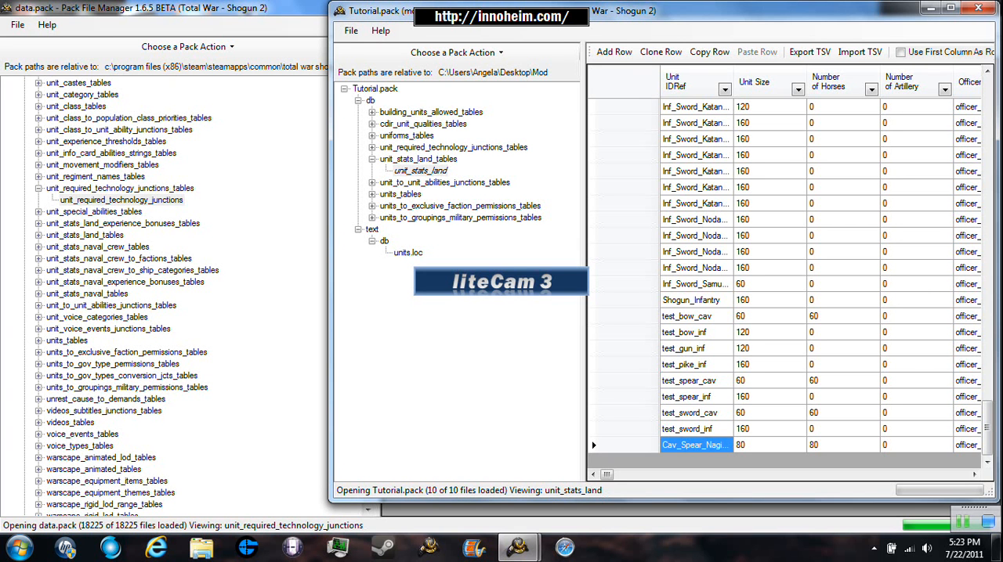
- Try a Unit Size of 60 for the cloned row and set it back to 80
double_click(767, 445)
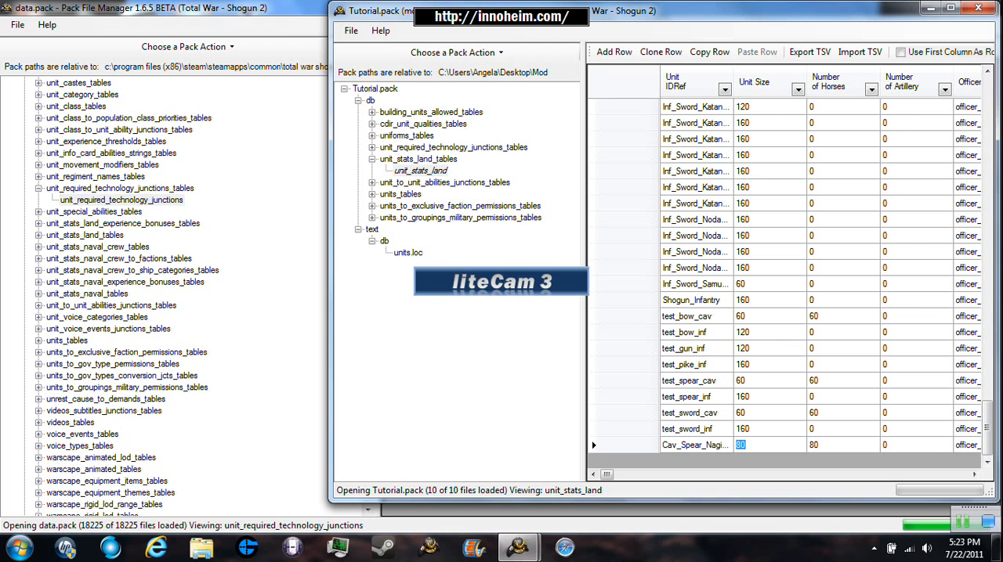
key("BackSpace")
type("60")
key("BackSpace")
key("BackSpace")
type("80")
key("Return")
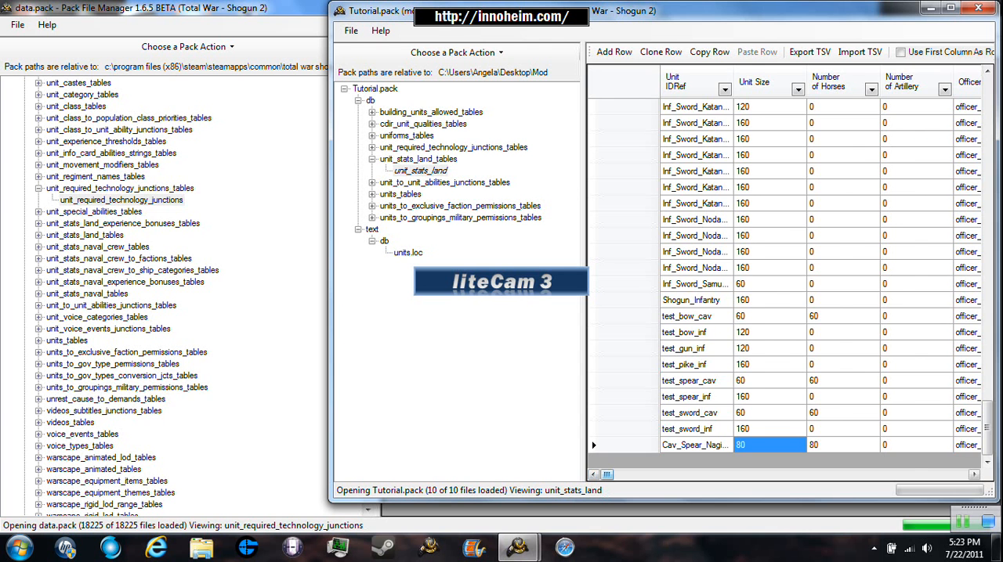
- Examine the cloned row's officer, equipment theme, armour, horse and accuracy columns in unit_stats_land
left_click_drag(607, 475, 613, 475)
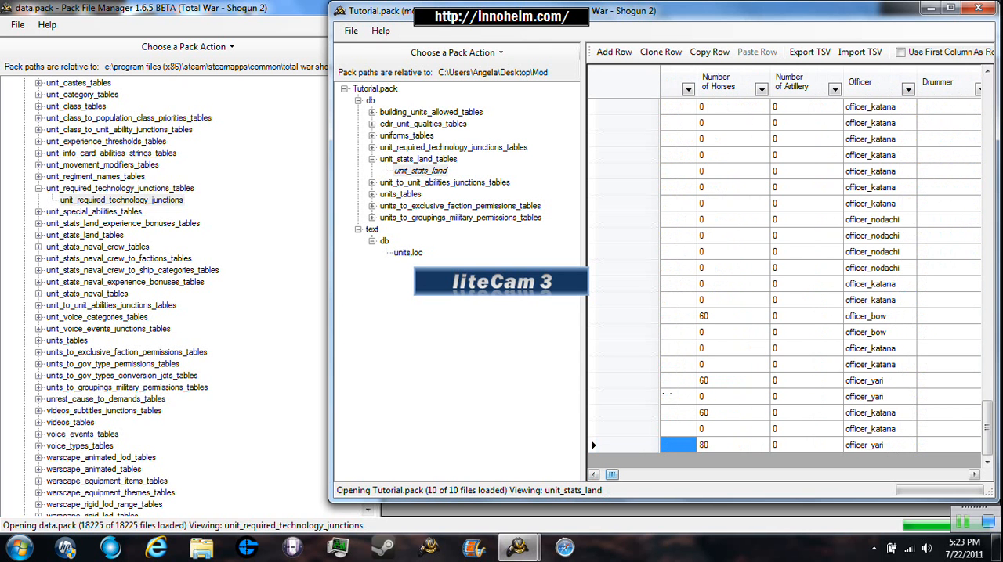
left_click_drag(611, 475, 639, 475)
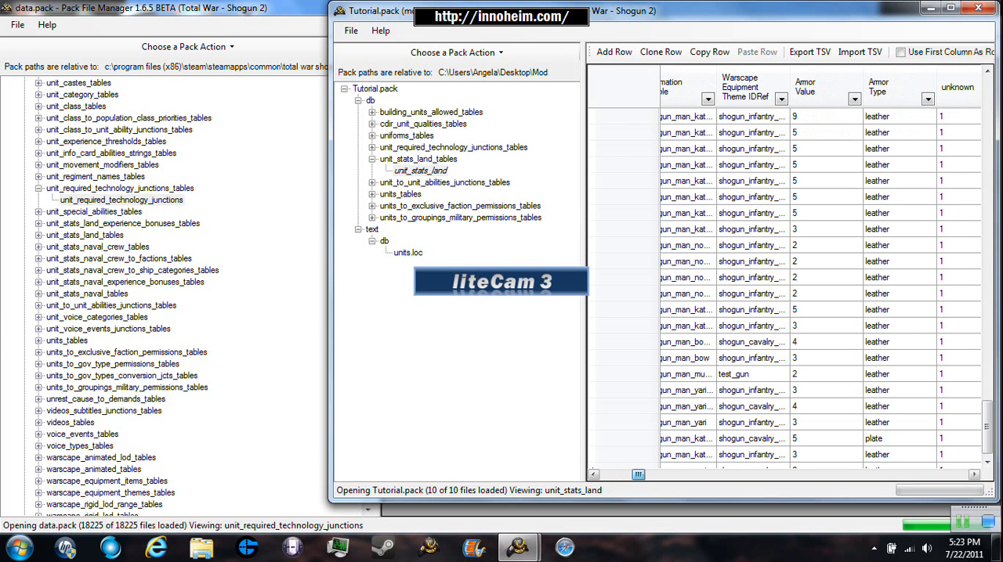
scroll(783, 288, "down", 1)
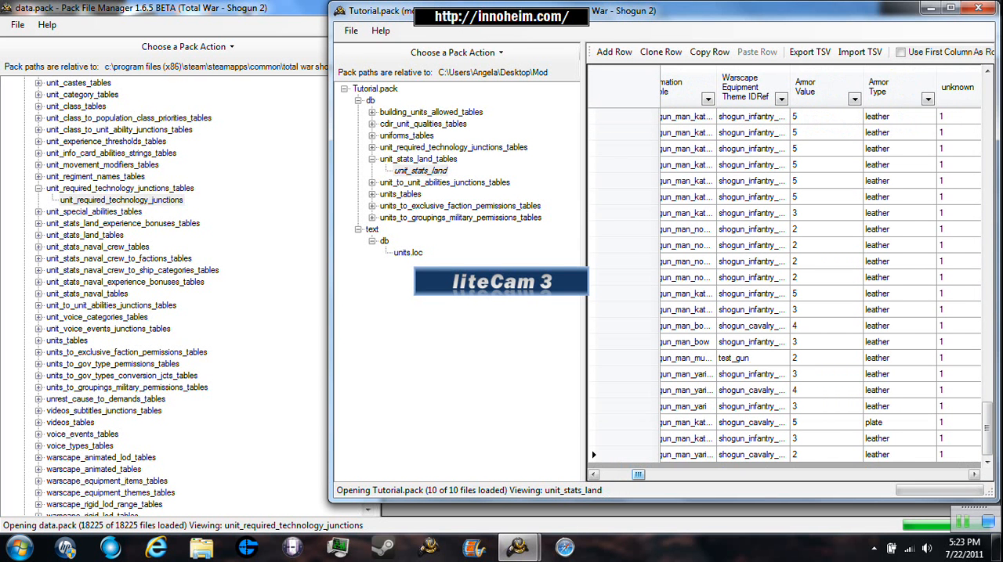
left_click(826, 454)
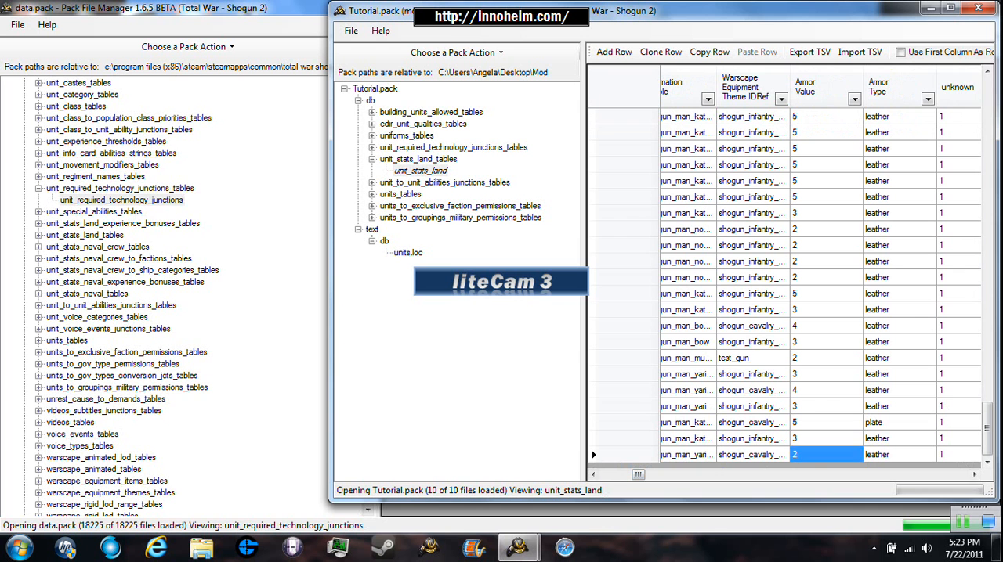
left_click(826, 455)
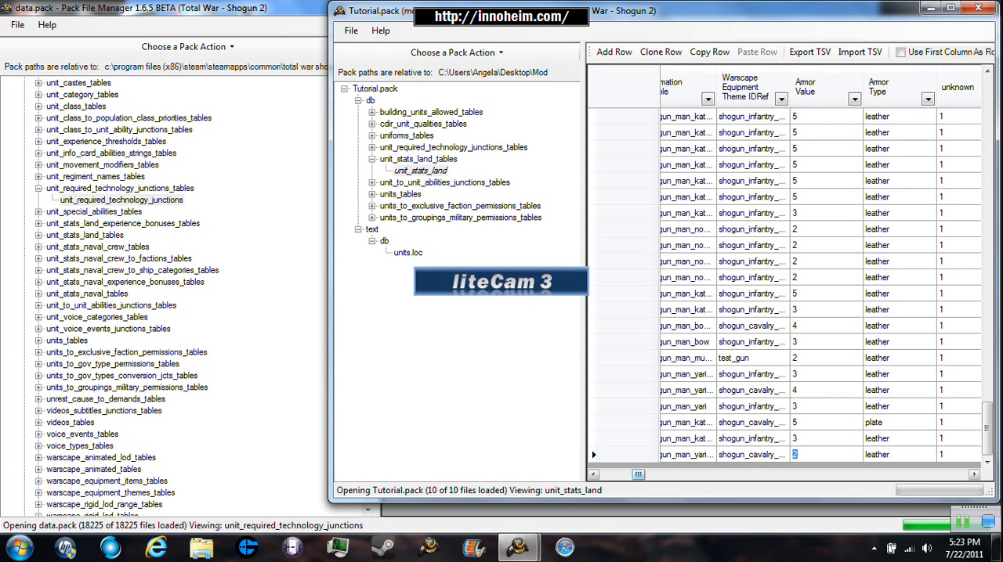
left_click_drag(637, 474, 652, 474)
scroll(783, 274, "down", 1)
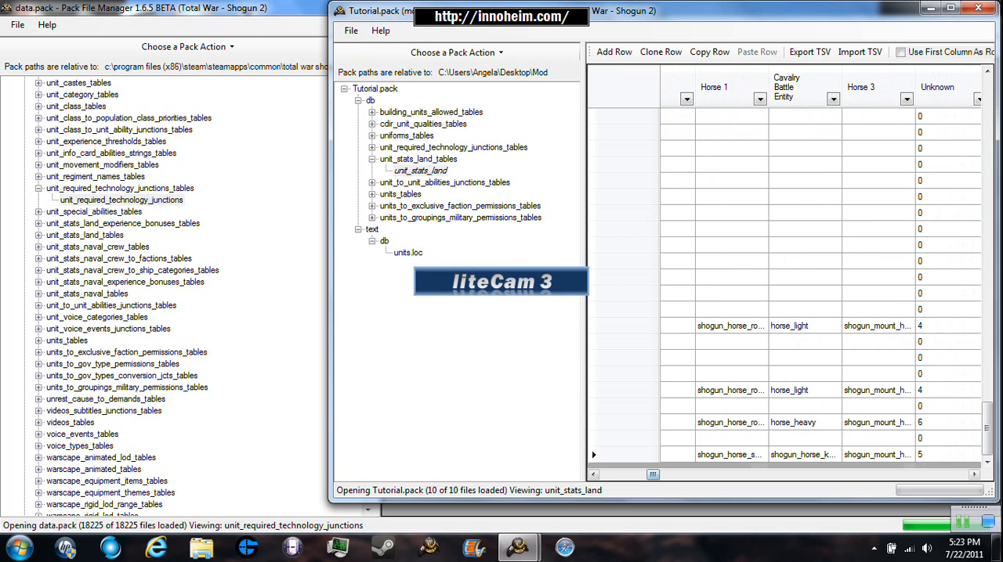
left_click_drag(653, 474, 677, 474)
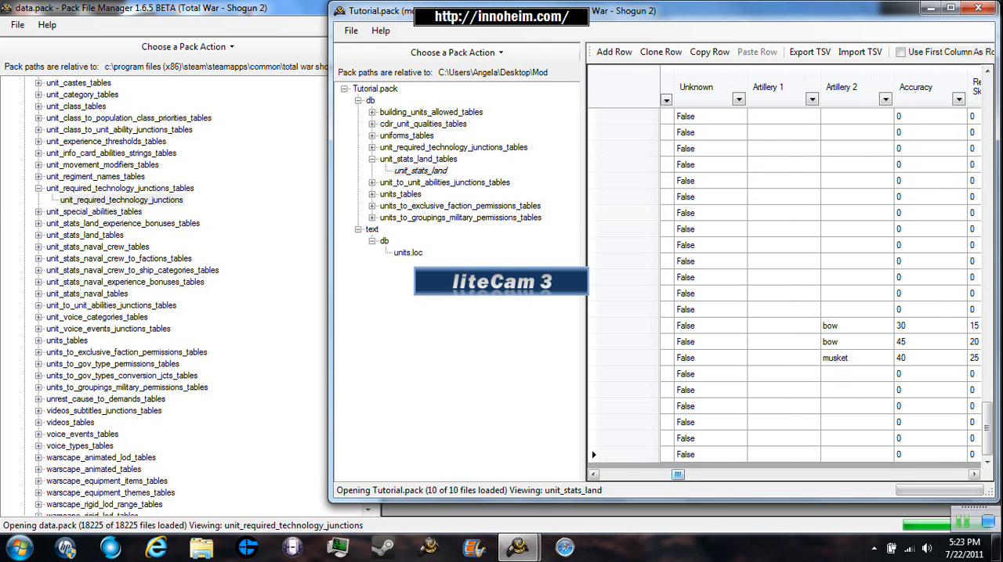
- Set the Melee Weapon of the cloned last row to sabre
left_click_drag(677, 474, 708, 473)
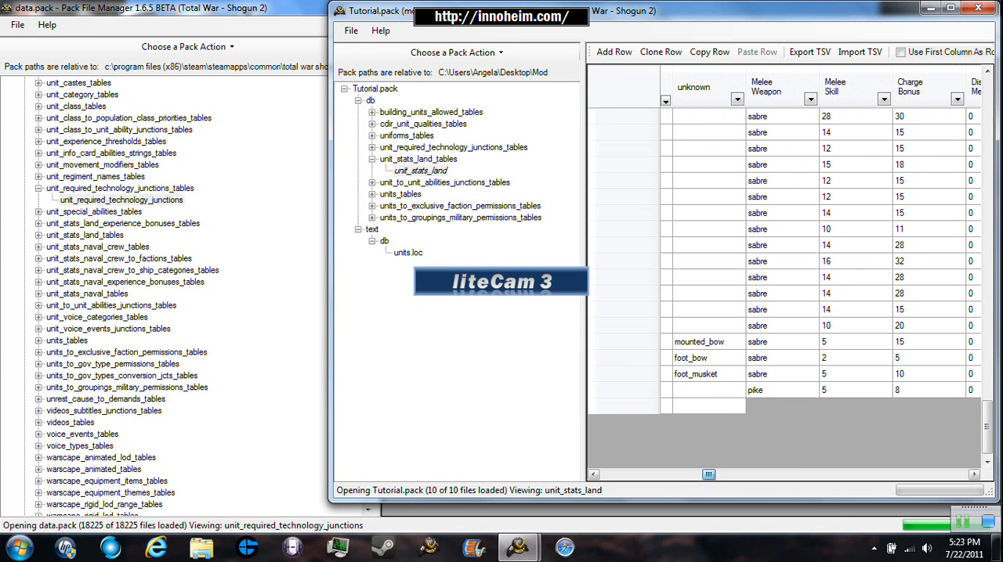
left_click(781, 455)
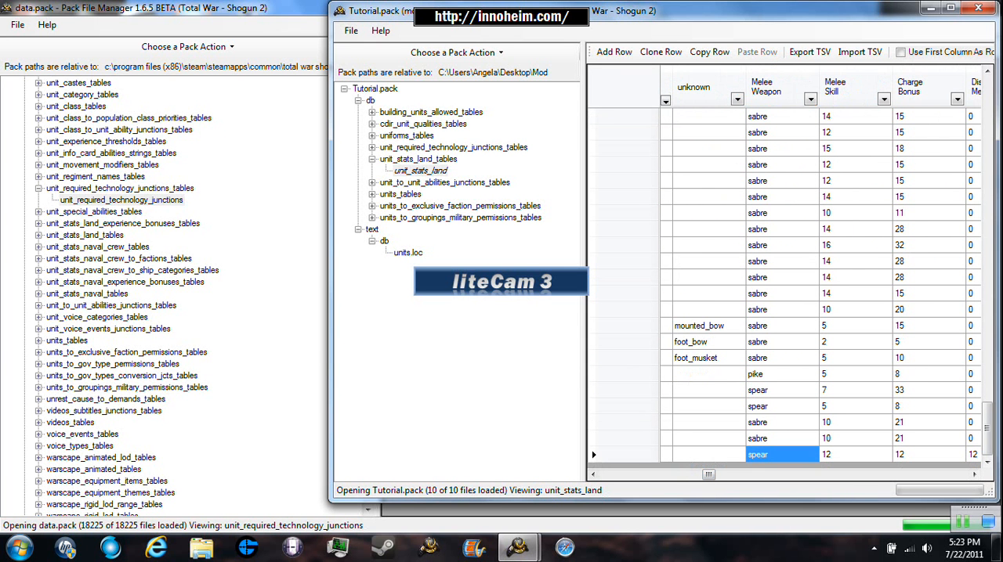
double_click(782, 455)
key("BackSpace")
key("BackSpace")
key("BackSpace")
key("BackSpace")
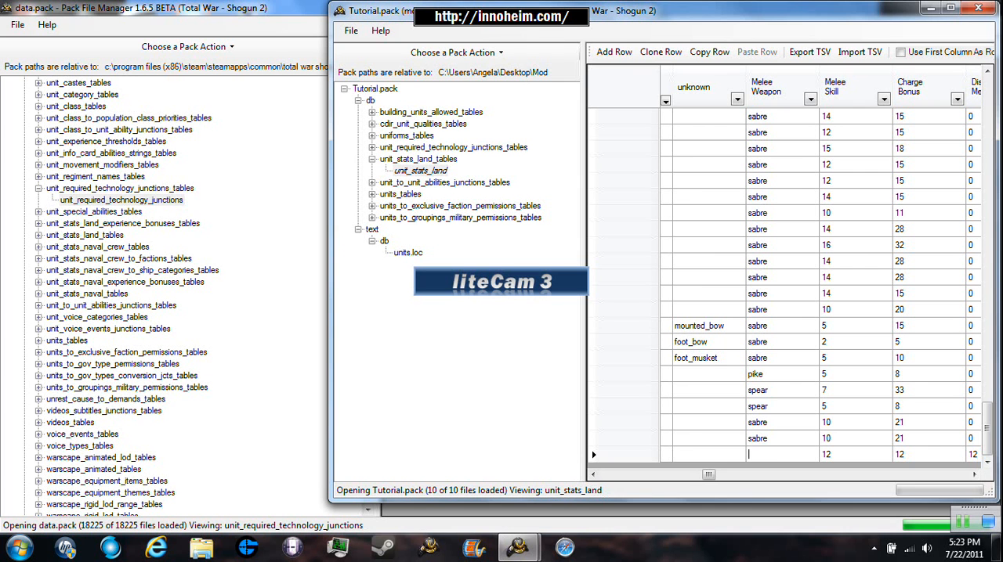
type("sabre")
key("Return")
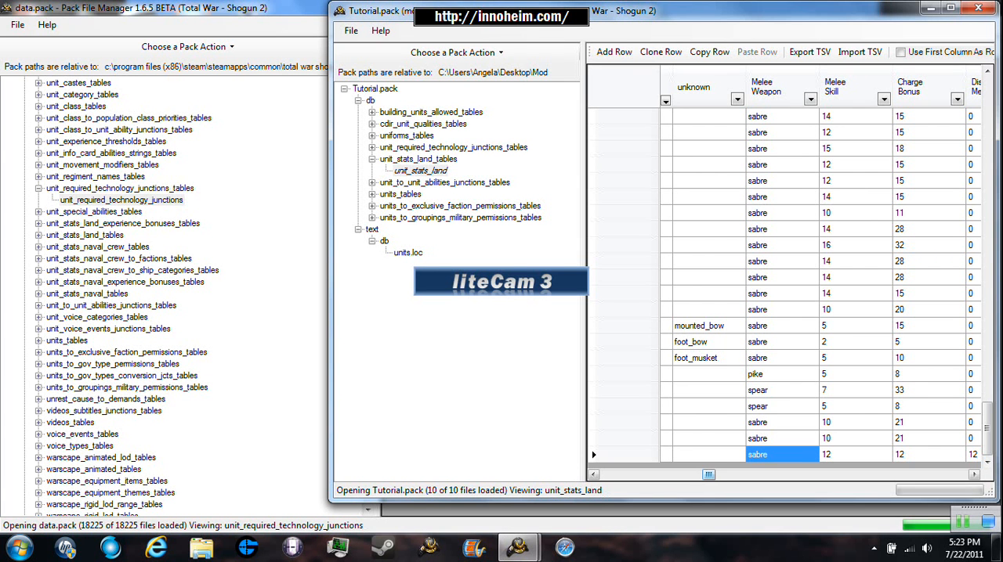
- Set the cloned row's Melee Skill to 15 and its Charge Bonus to 8
key("Tab")
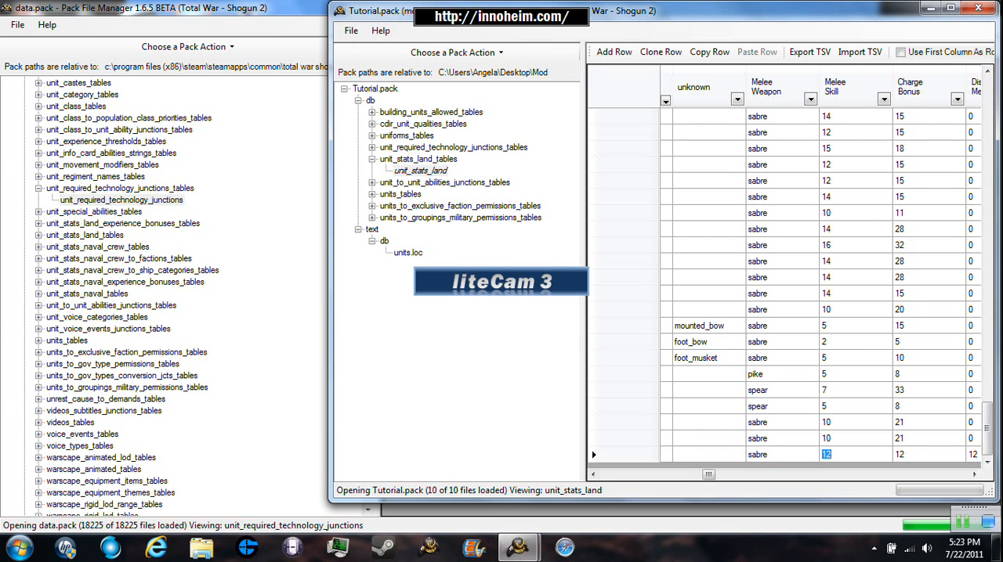
key("BackSpace")
type("15")
key("Return")
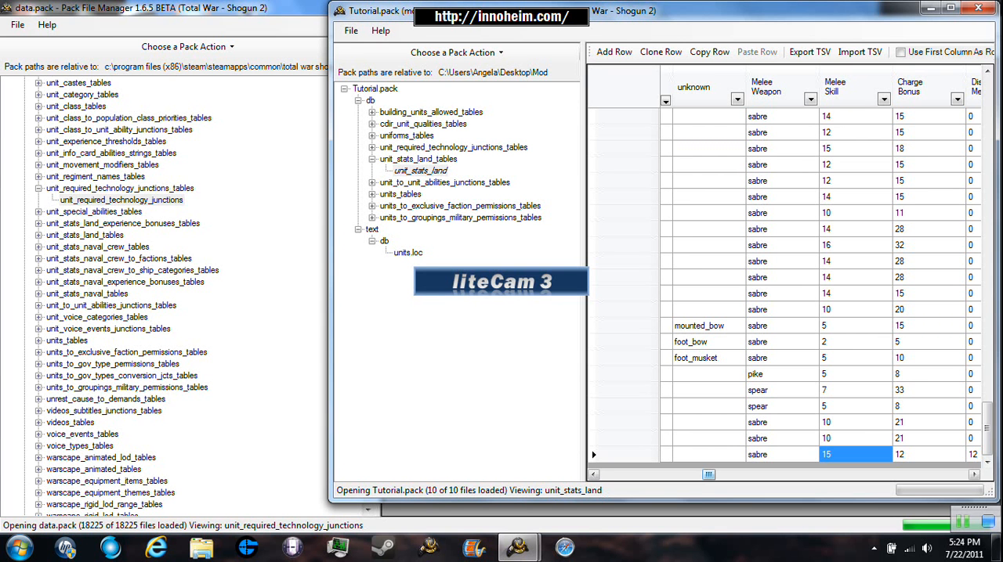
key("Tab")
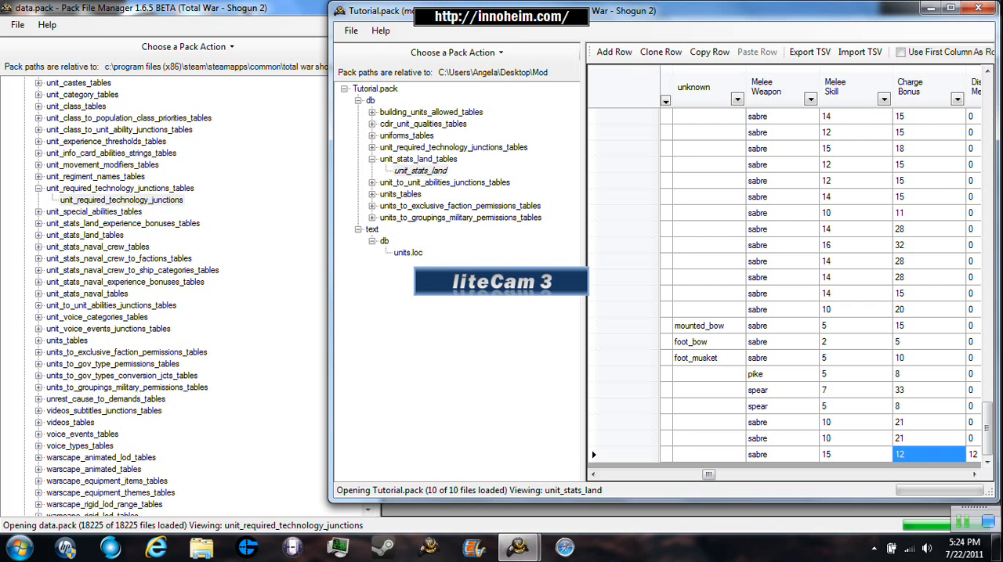
key("BackSpace")
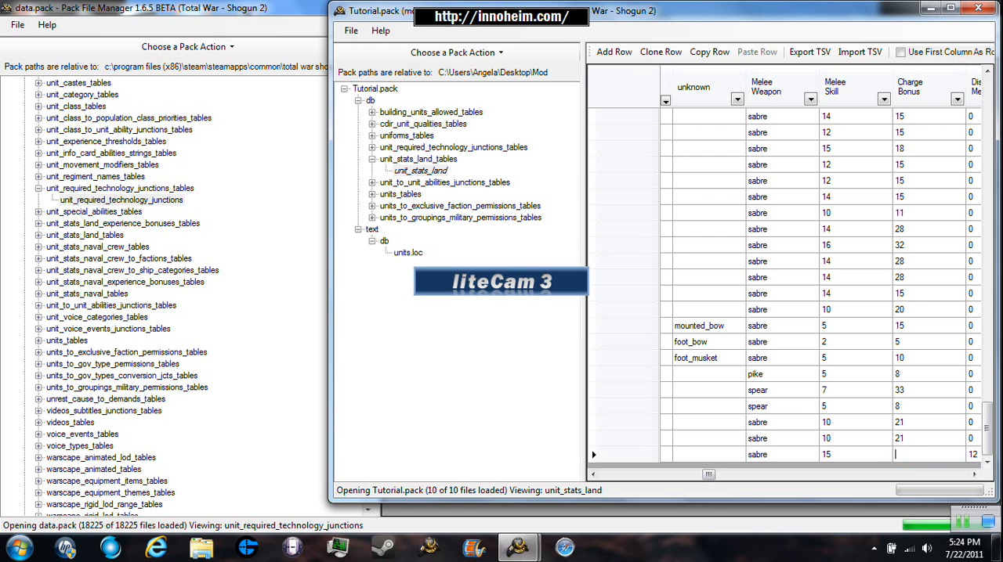
type("8")
key("Return")
- Set the Anti Cavalry Bonus of the cloned last row to 0
left_click_drag(708, 474, 717, 475)
scroll(721, 458, "down", 1)
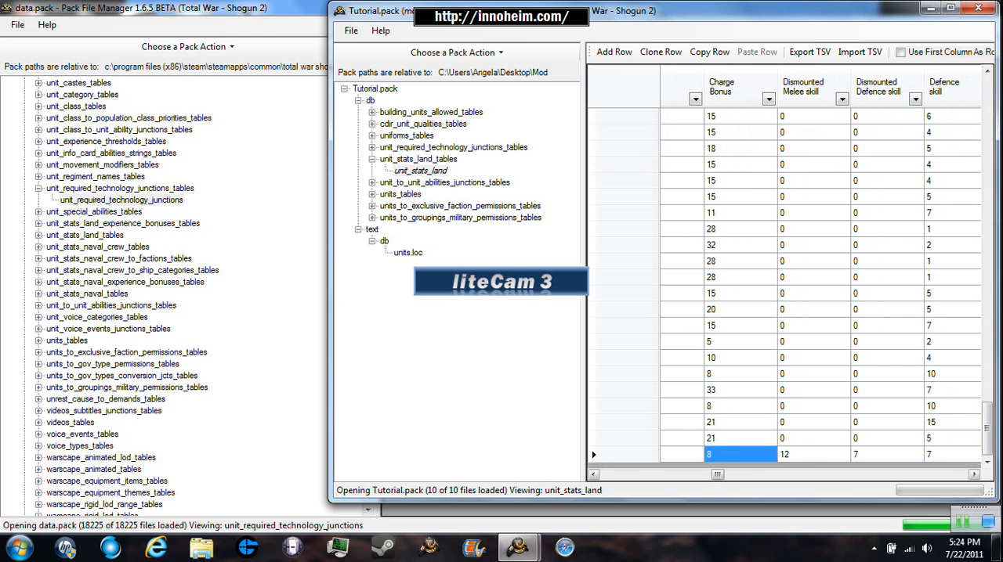
left_click_drag(717, 475, 747, 475)
scroll(784, 290, "down", 1)
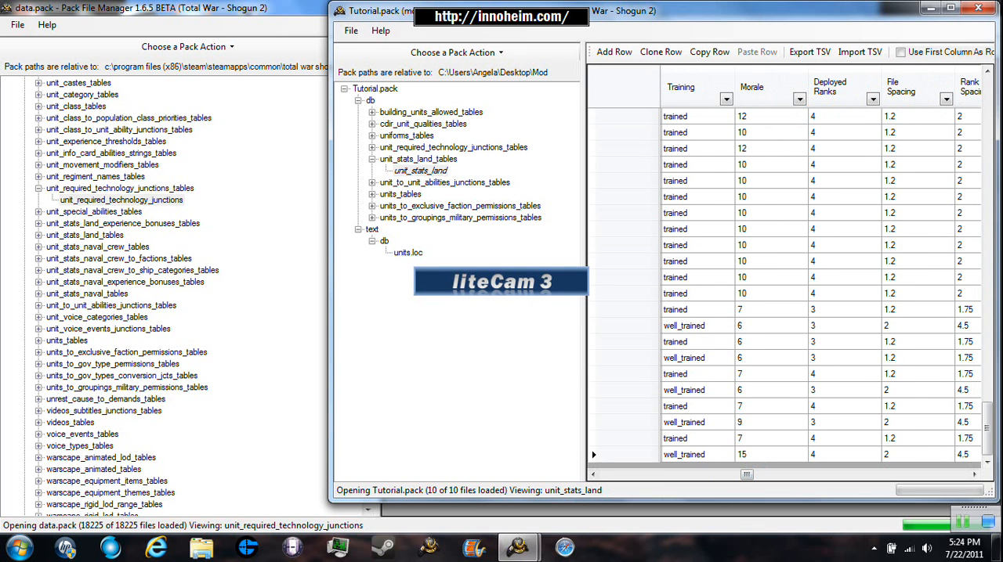
left_click_drag(746, 475, 783, 475)
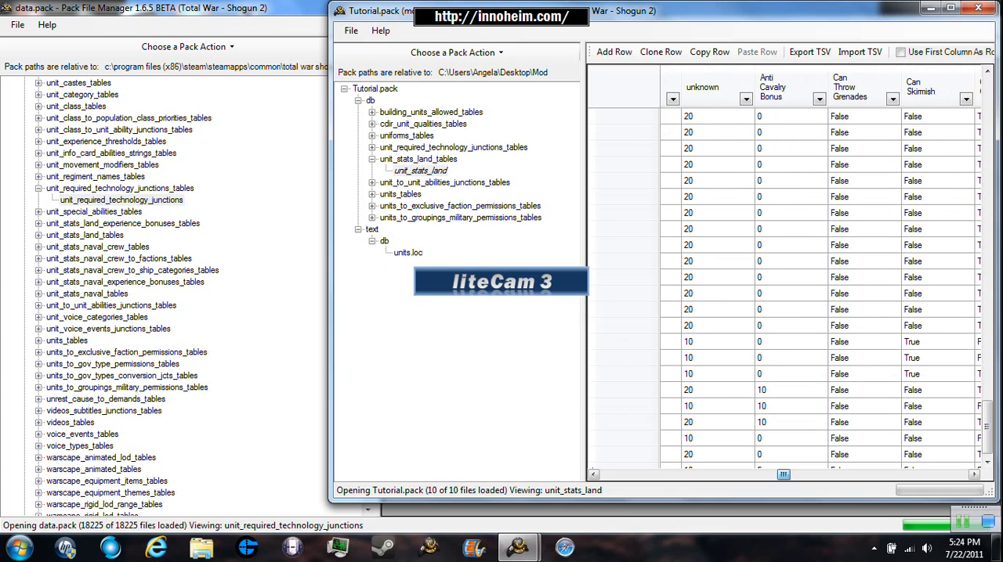
scroll(783, 290, "down", 1)
left_click(790, 454)
left_click(791, 454)
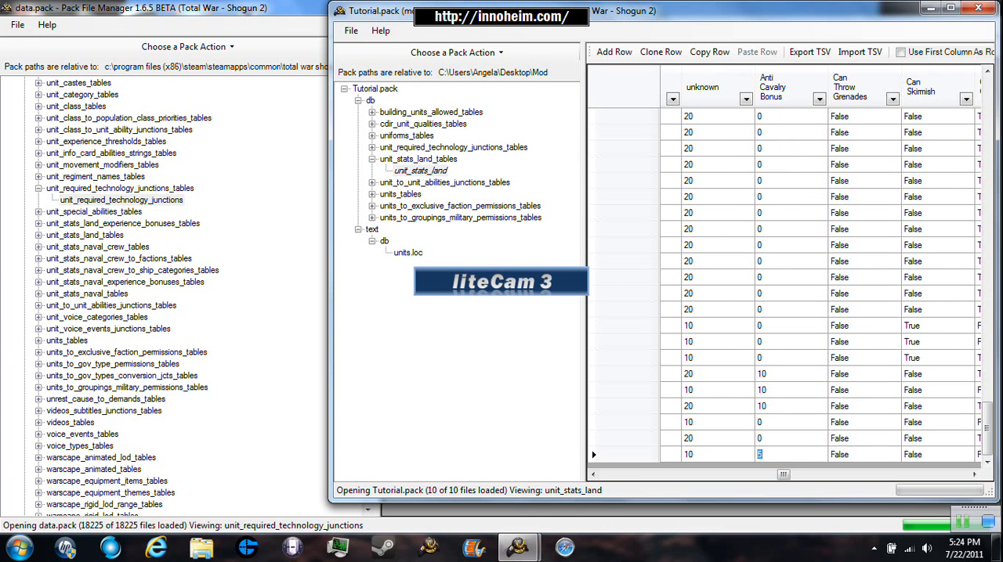
key("BackSpace")
type("0")
key("Return")
- Set Good Stamina to True for the cloned last row of unit_stats_land
left_click_drag(783, 475, 816, 475)
scroll(816, 462, "down", 1)
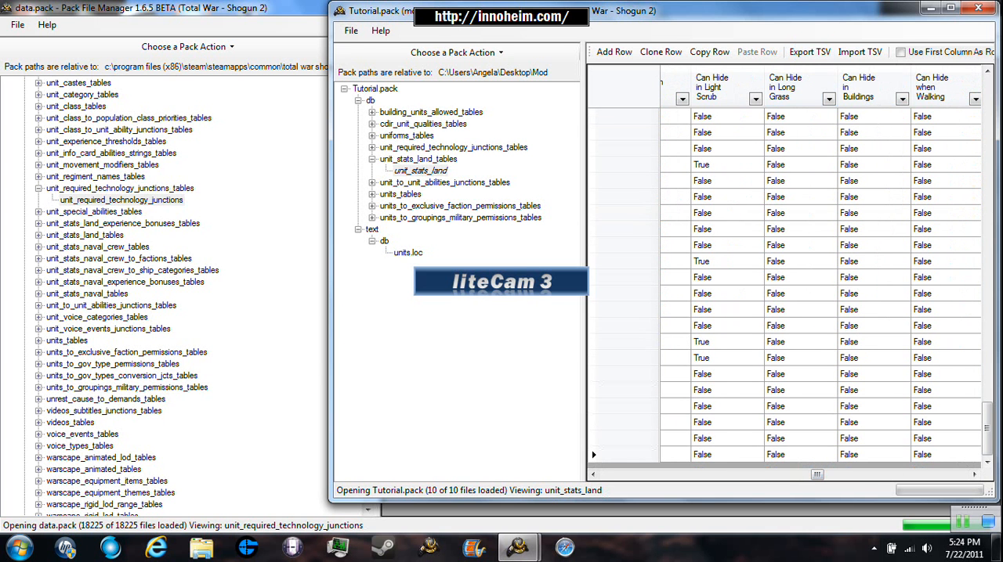
left_click(779, 475)
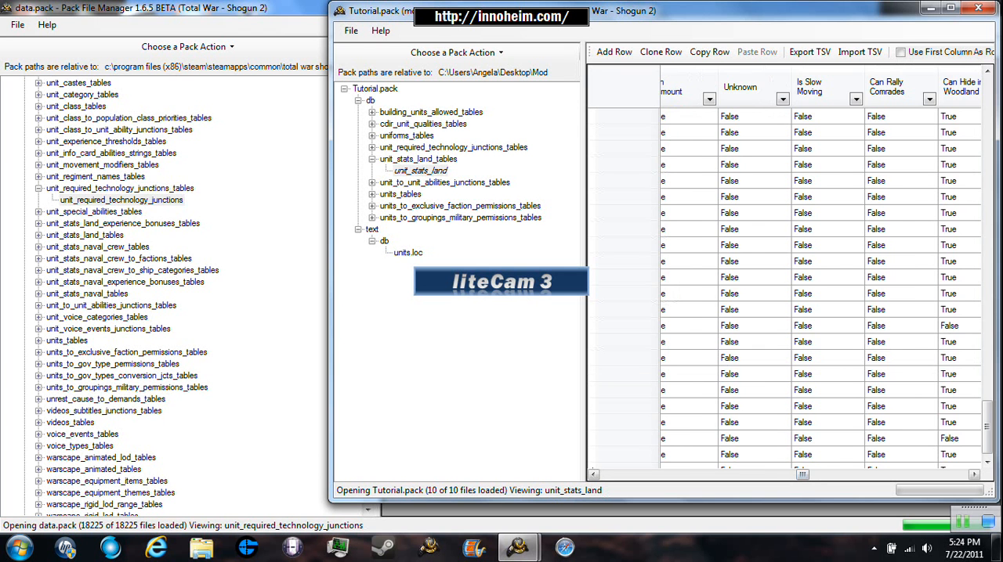
left_click_drag(802, 474, 870, 475)
scroll(805, 392, "down", 1)
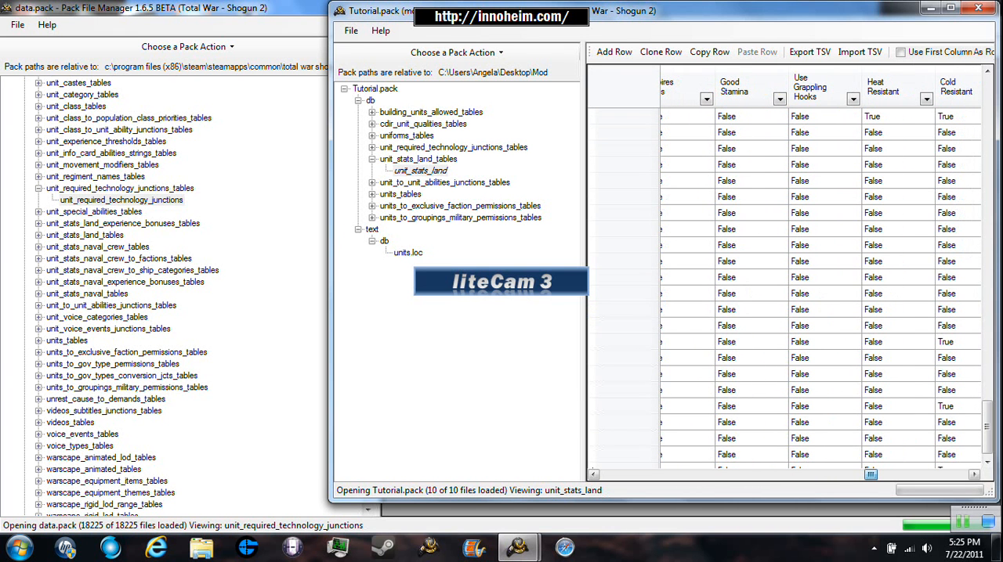
scroll(784, 289, "down", 1)
left_click(738, 455)
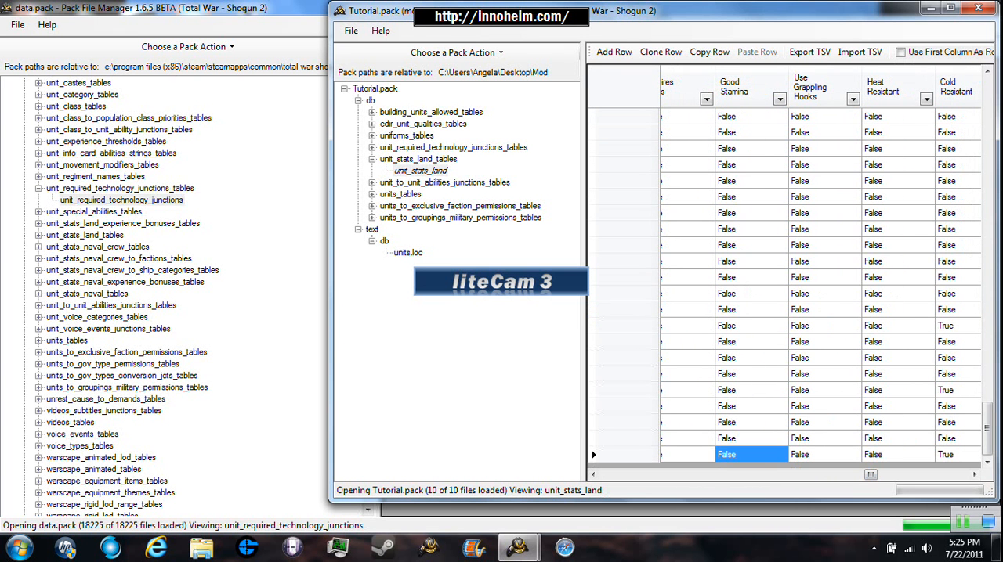
left_click(737, 456)
key("BackSpace")
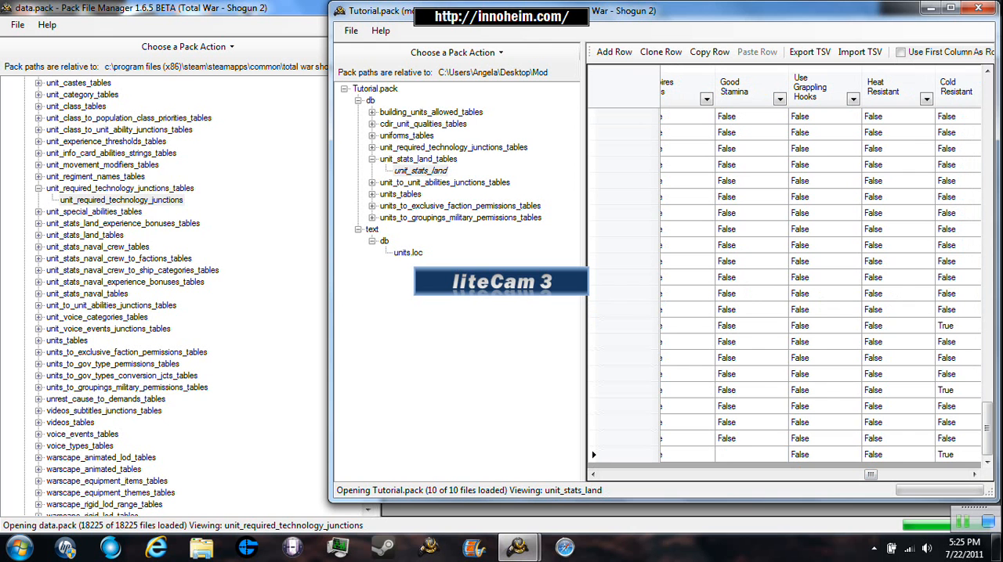
type("True")
key("Return")
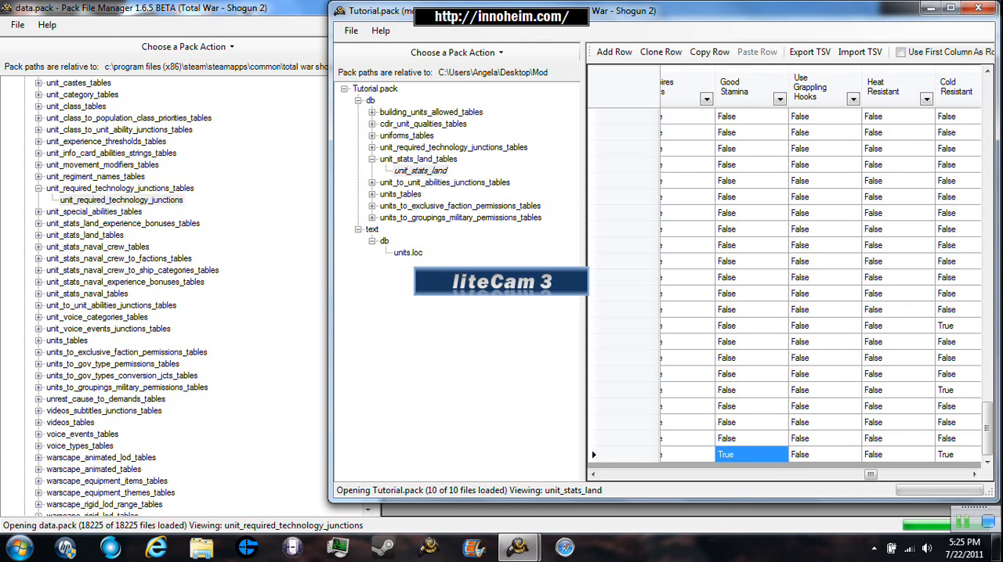
- Check the remaining columns of the land stats table and save Tutorial.pack
left_click_drag(870, 474, 960, 475)
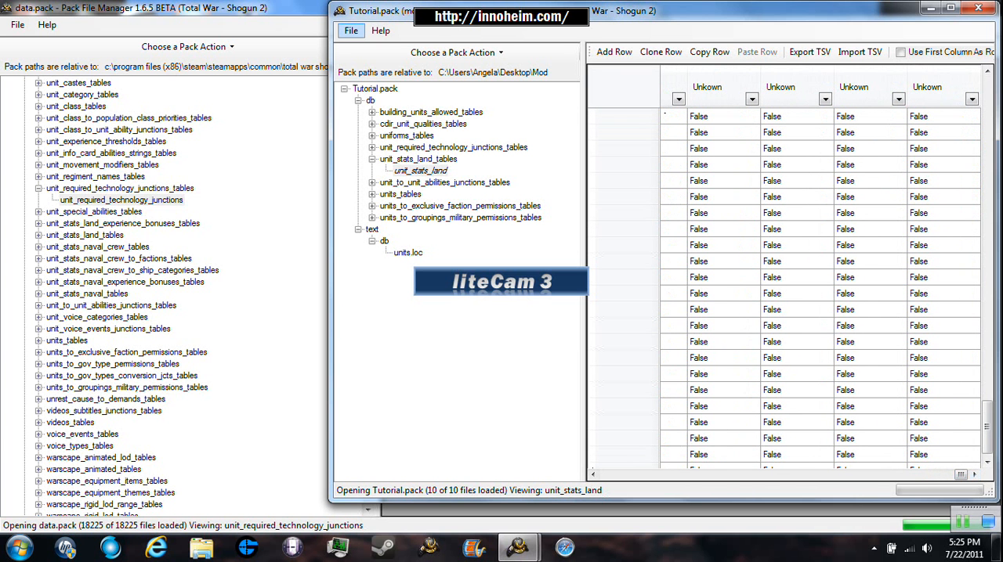
left_click(351, 30)
left_click(364, 84)
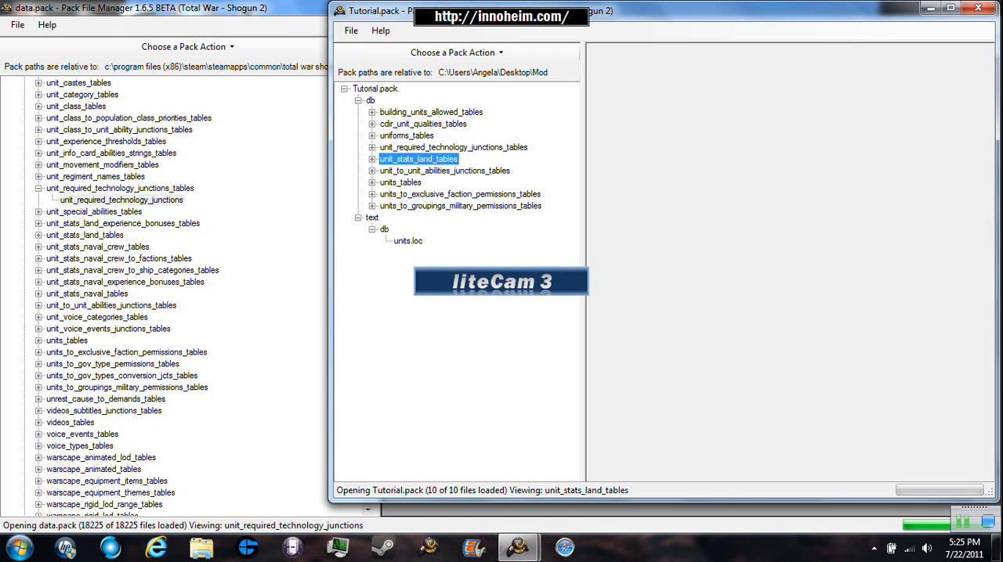
- In Tutorial.pack's unit_to_unit_abilities_junctions table, clone the Naginata Warrior Monk Cavalry row that has the wedge_formation ability
left_click(460, 206)
double_click(445, 171)
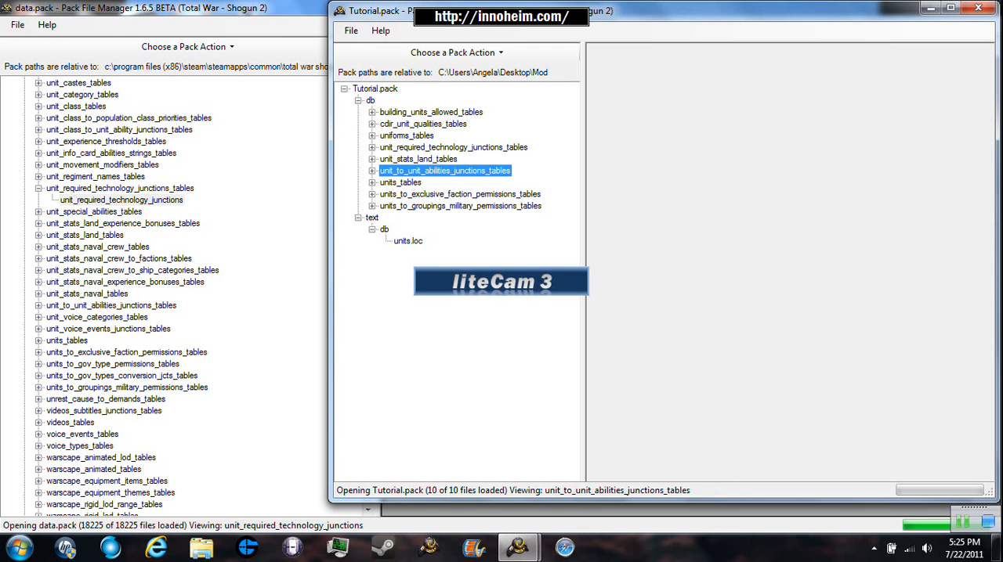
left_click(446, 183)
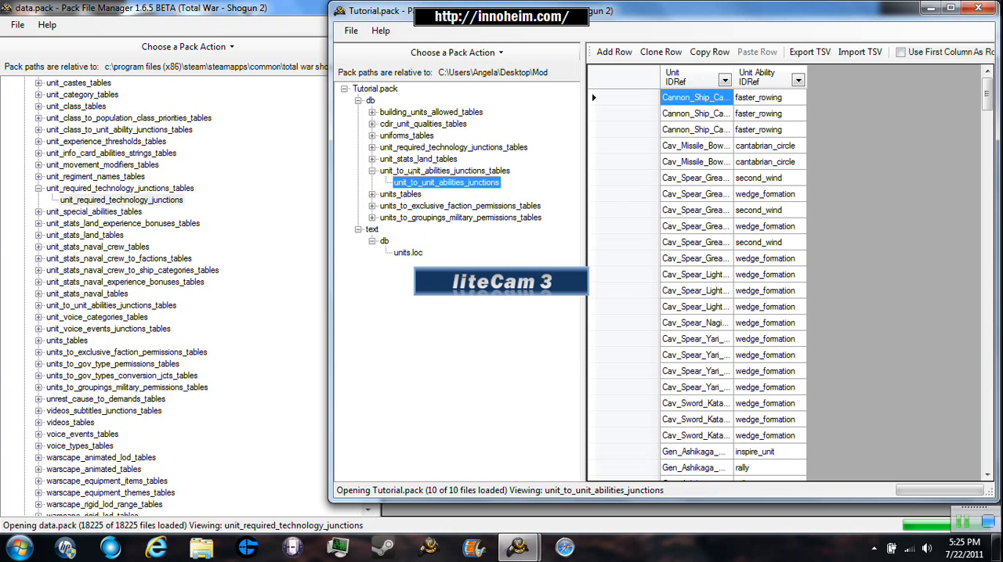
mouse_move(987, 94)
left_mouse_down()
mouse_move(987, 447)
mouse_move(987, 101)
left_mouse_up()
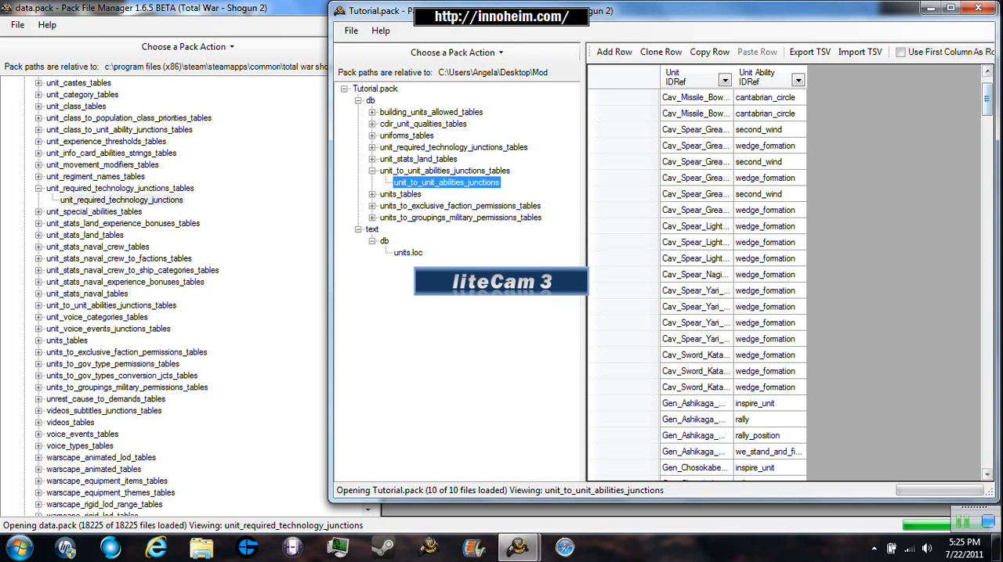
left_click_drag(987, 100, 987, 93)
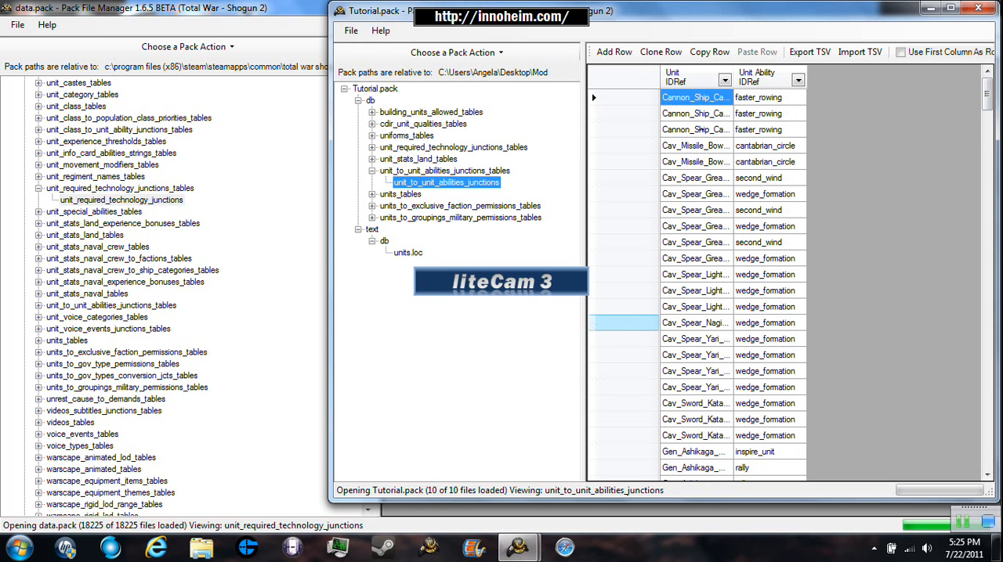
left_click(697, 323)
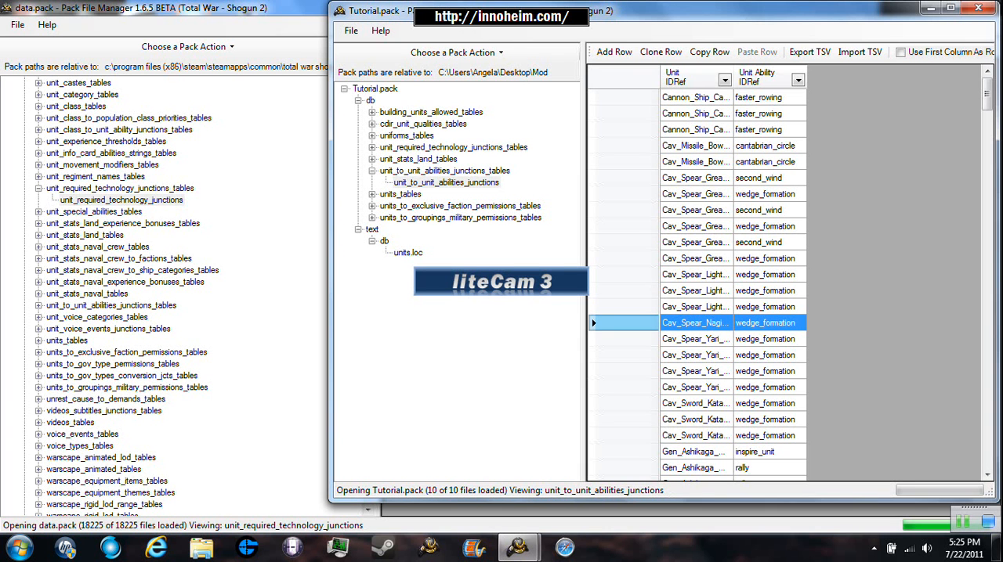
left_click(660, 52)
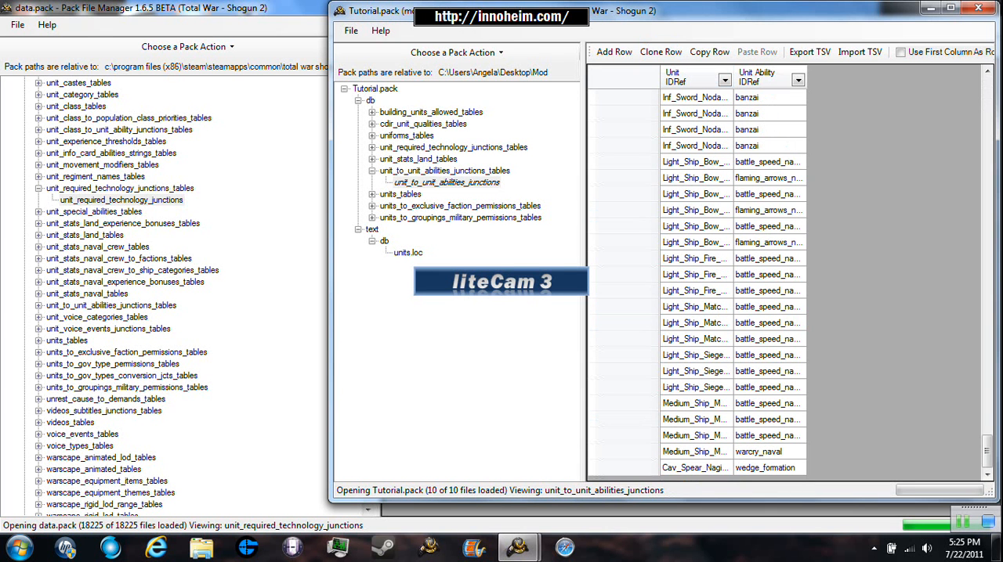
- Edit the Unit IDRef of the cloned wedge_formation row to include Katana, and save the pack
double_click(696, 468)
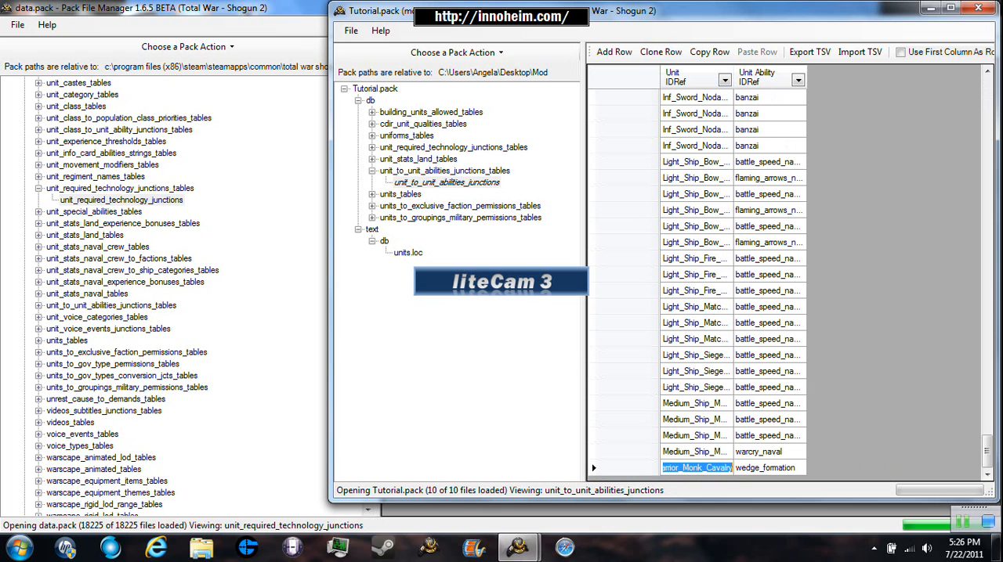
left_click(729, 467)
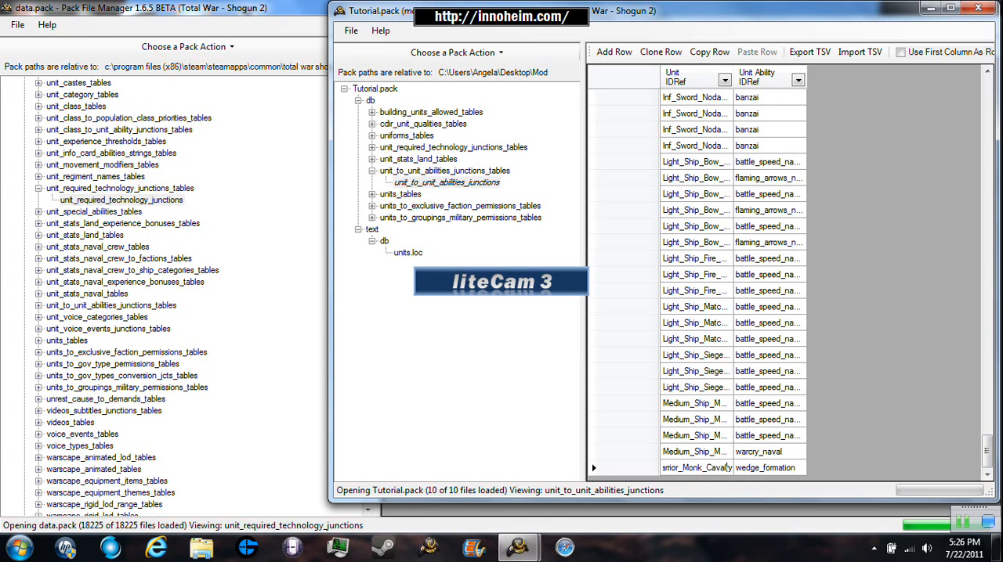
key("BackSpace")
key("BackSpace")
key("BackSpace")
key("BackSpace")
key("BackSpace")
key("BackSpace")
key("BackSpace")
type("Katana")
key("Return")
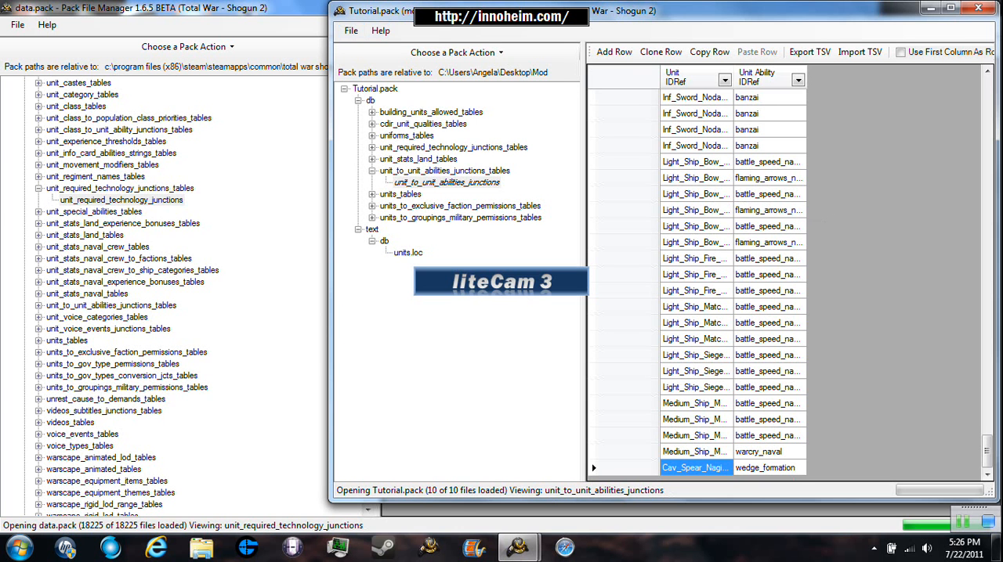
left_click(351, 30)
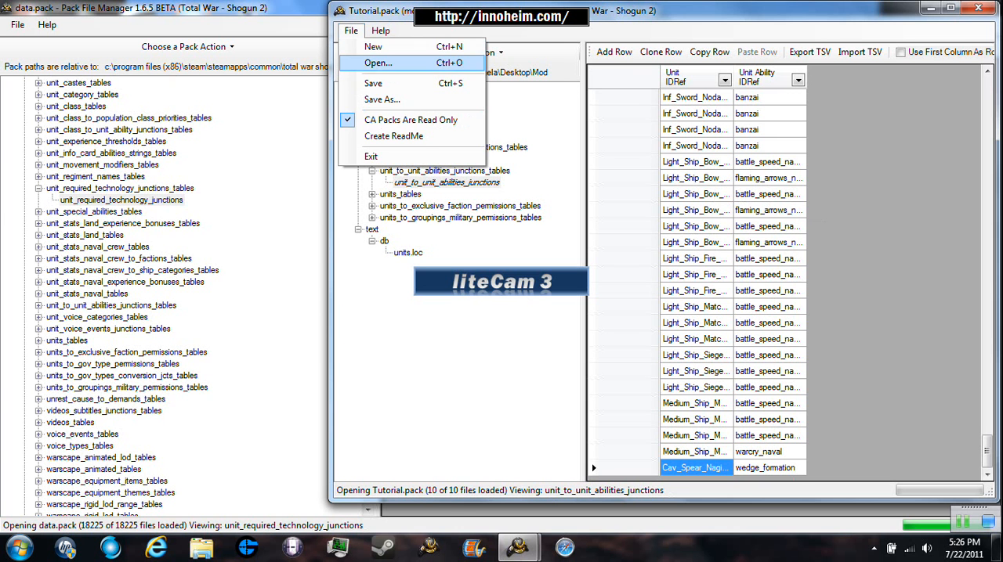
left_click(364, 83)
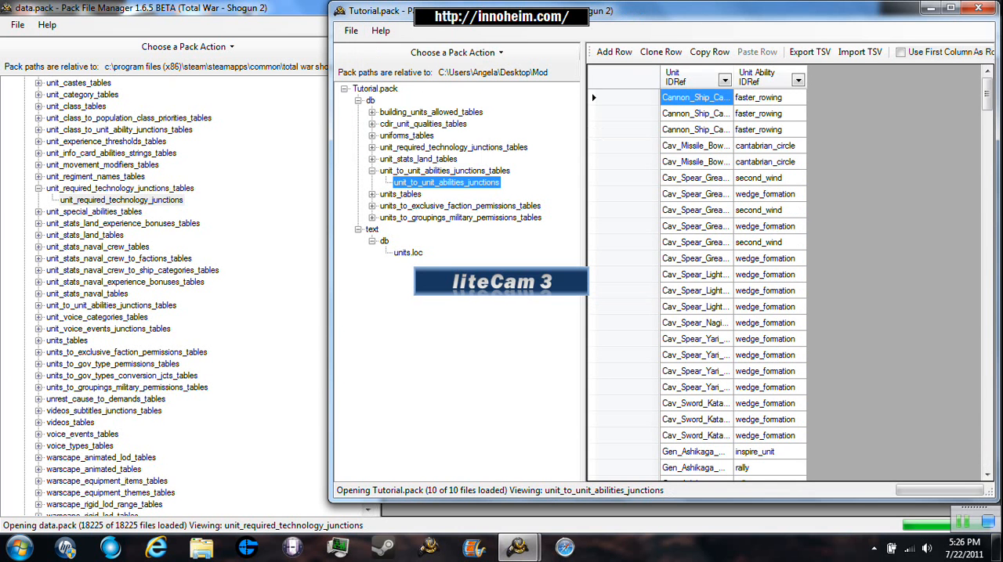
- Open units_to_groupings_military_permissions and clone the ikko_ikki row of Cav_Spear_Naginata_Warrior_Monk_Cavalry
left_click(372, 171)
double_click(459, 206)
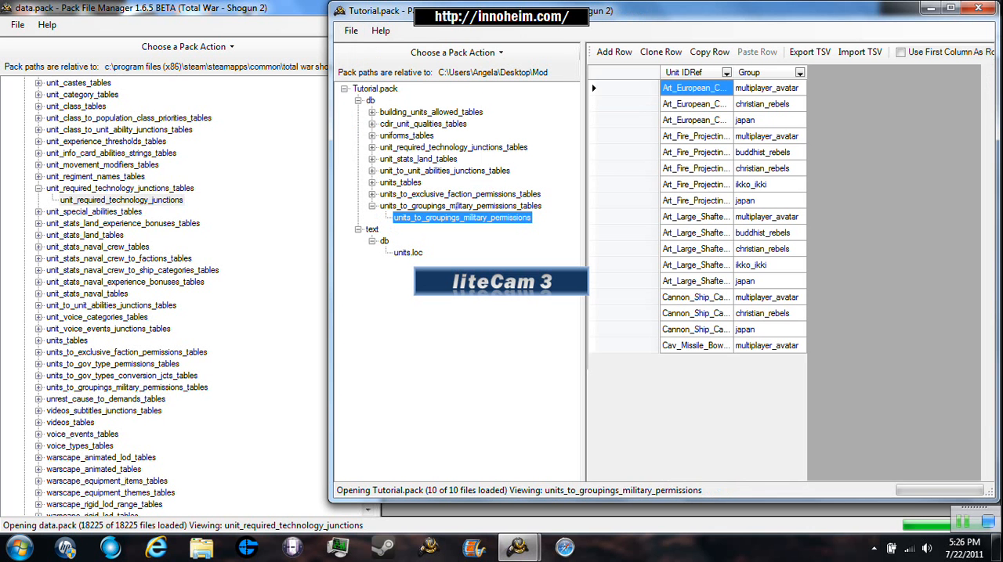
left_click_drag(987, 105, 987, 152)
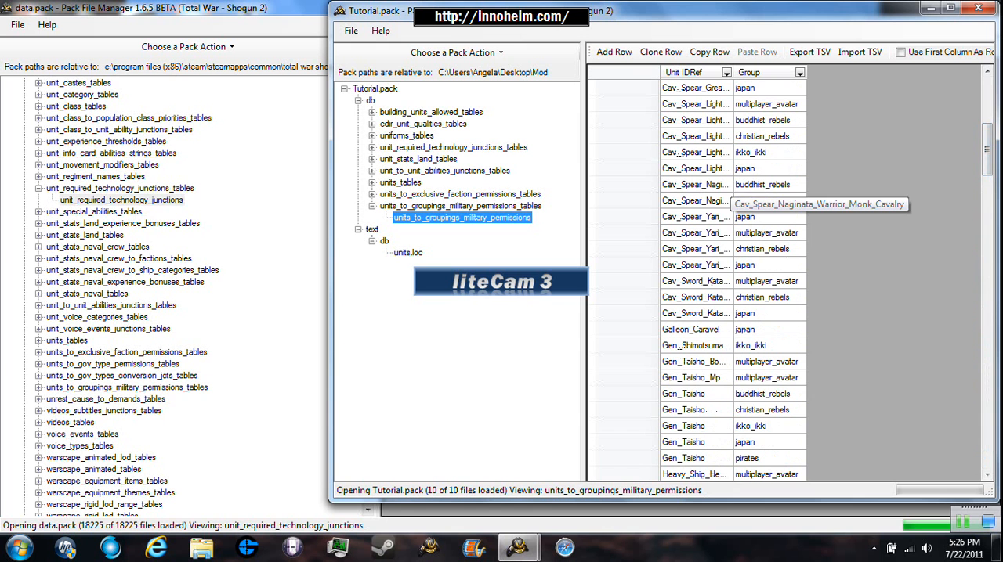
left_click(623, 201)
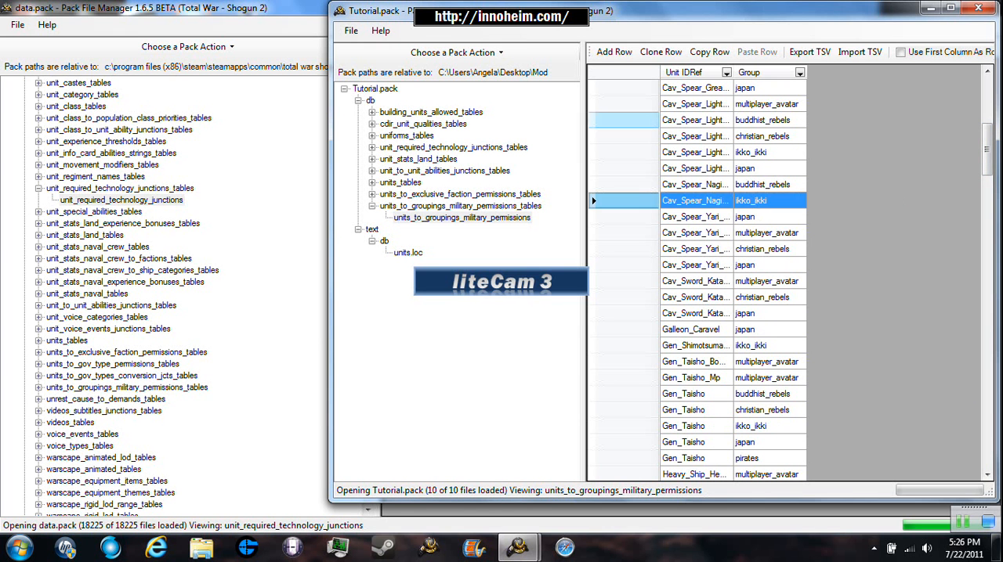
left_click(660, 51)
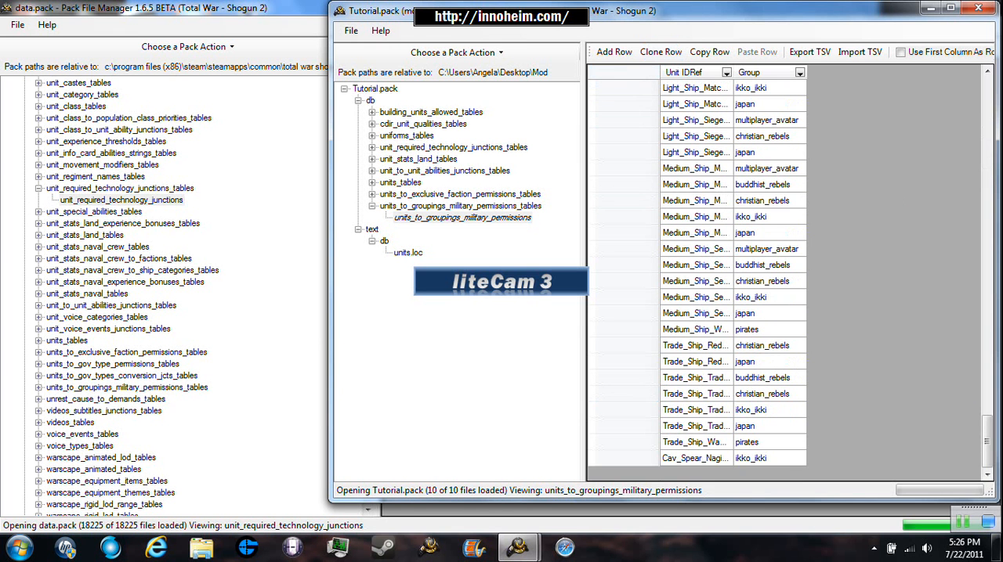
- Edit the Unit IDRef of the cloned ikko_ikki permissions row to include Katana
double_click(727, 458)
key("BackSpace")
key("BackSpace")
key("BackSpace")
key("BackSpace")
key("BackSpace")
key("BackSpace")
key("BackSpace")
type("Katana")
- Set the Group of the cloned permissions row to uesugi
key("Tab")
key("F2")
key("BackSpace")
key("BackSpace")
key("BackSpace")
key("BackSpace")
key("BackSpace")
key("BackSpace")
key("BackSpace")
key("BackSpace")
key("BackSpace")
type("uesugi")
key("Return")
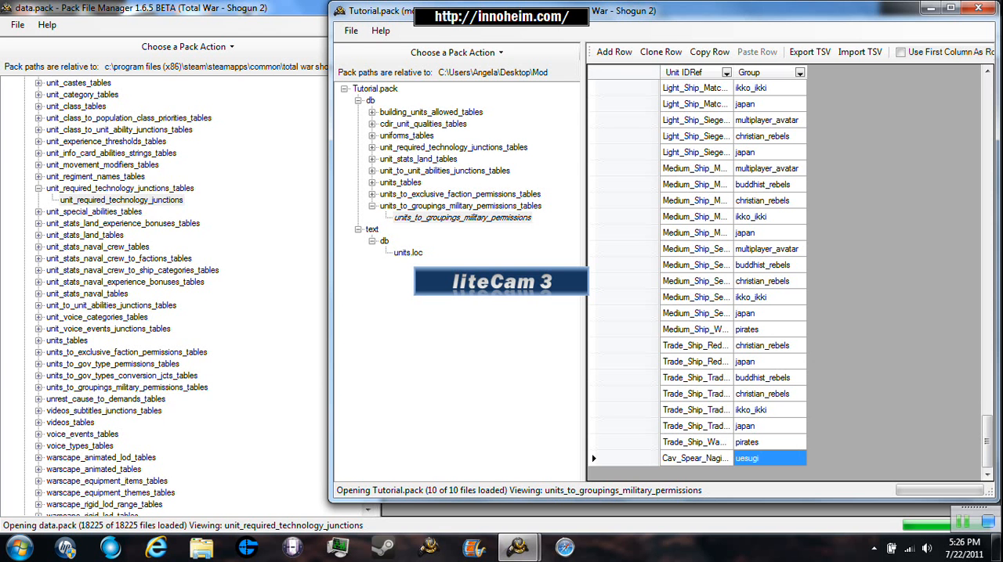
- Sort the military permissions table by Group and review the group names used down to the uesugi row
scroll(733, 275, "up", 20)
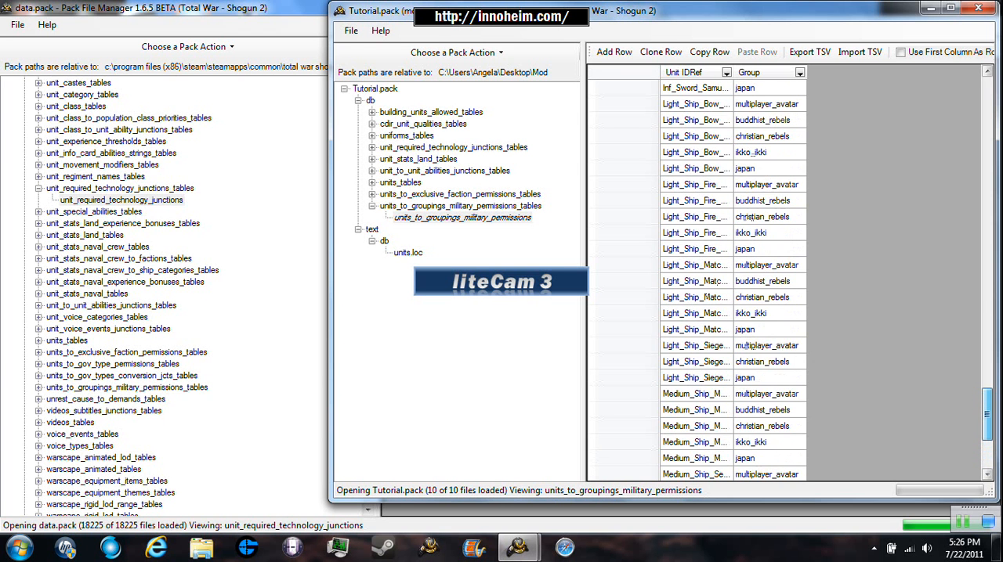
scroll(732, 274, "up", 8)
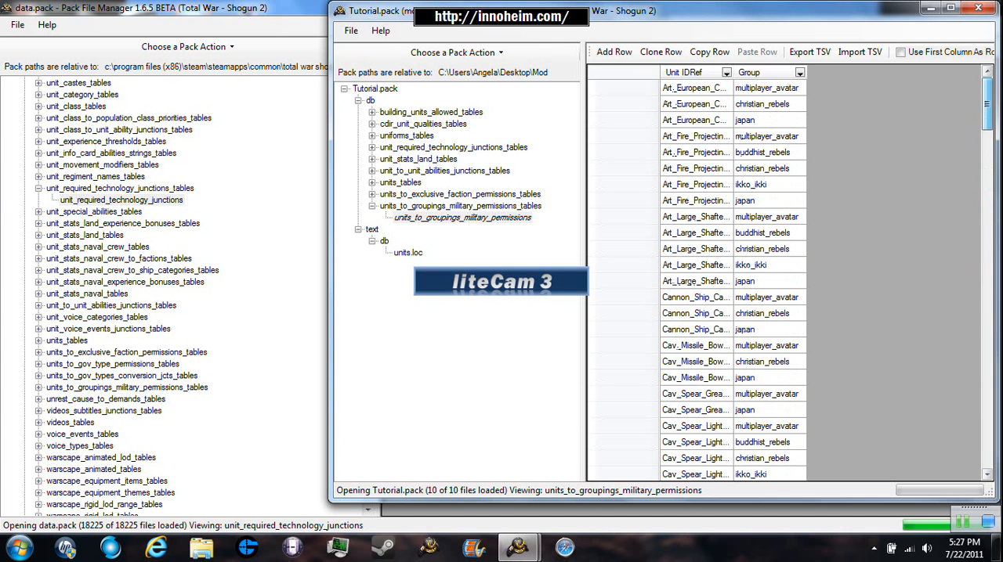
left_click(761, 73)
left_click(1000, 100)
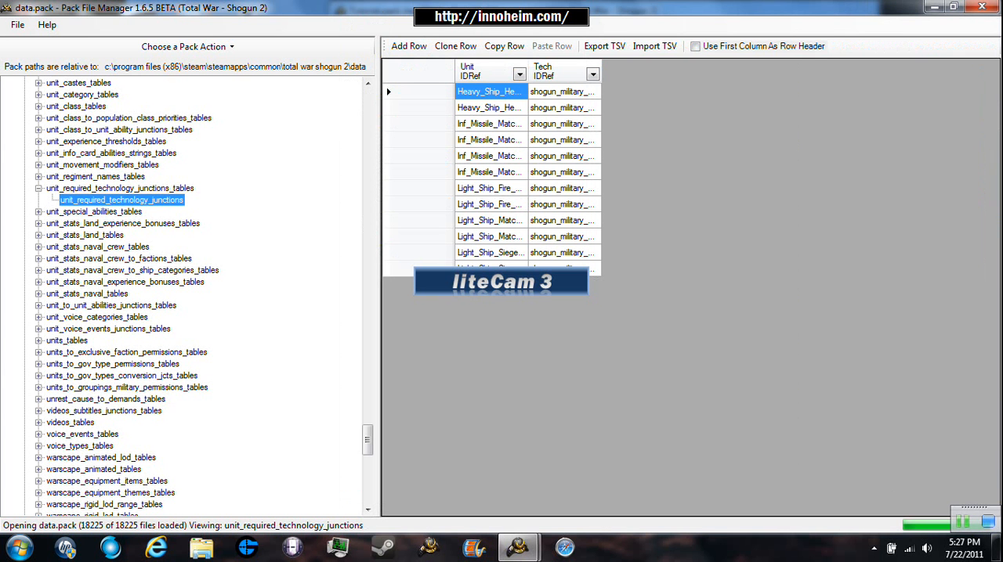
mouse_move(516, 549)
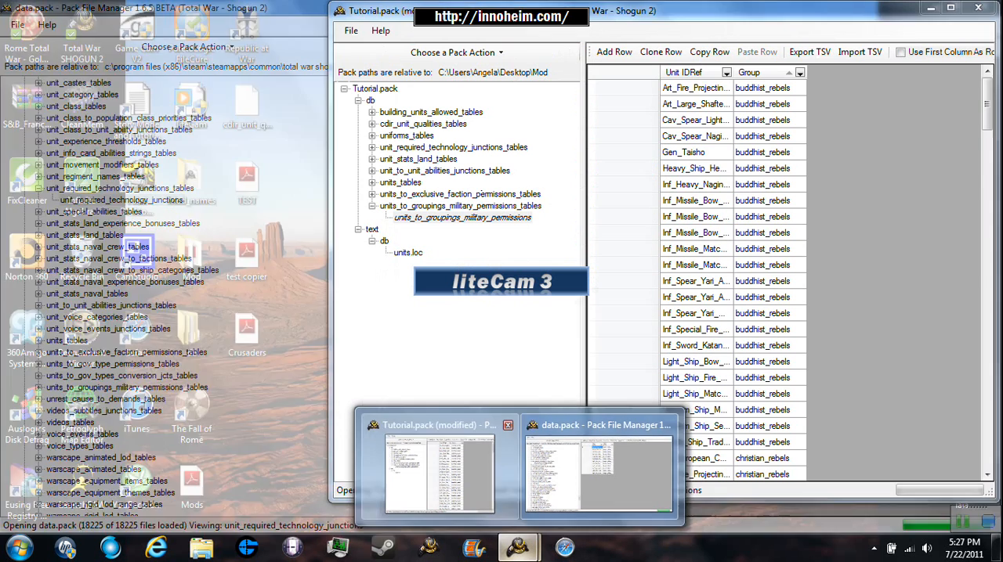
left_click(481, 497)
left_click_drag(987, 104, 987, 444)
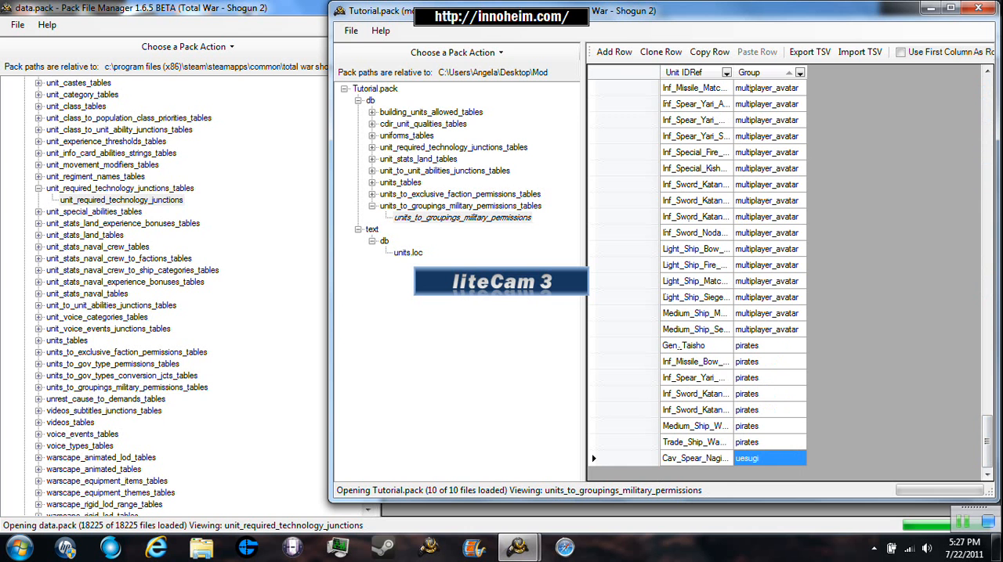
- Save the pack with the new military permissions row and collapse the units_to_groupings_military_permissions_tables folder
left_click(351, 30)
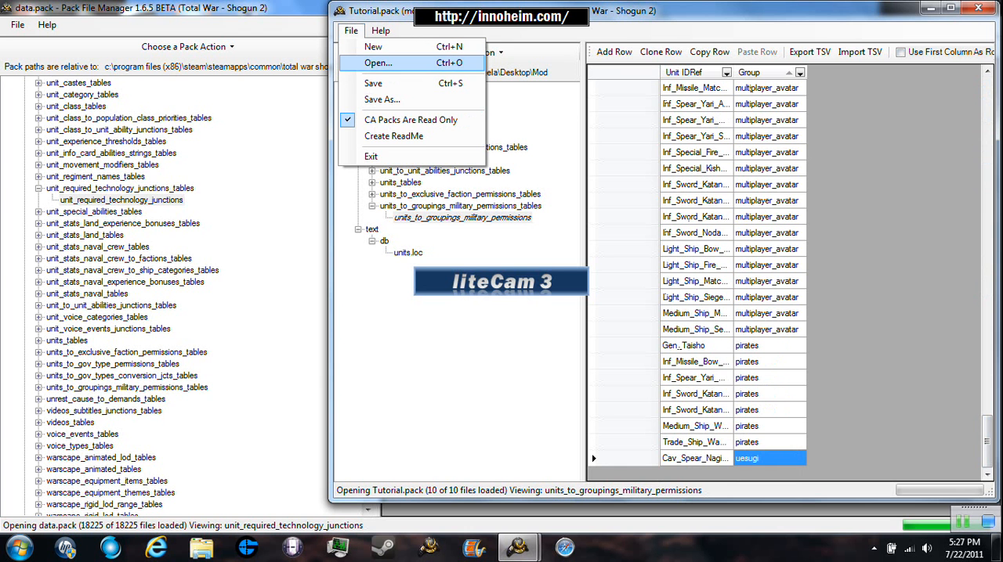
left_click(375, 83)
left_click(372, 206)
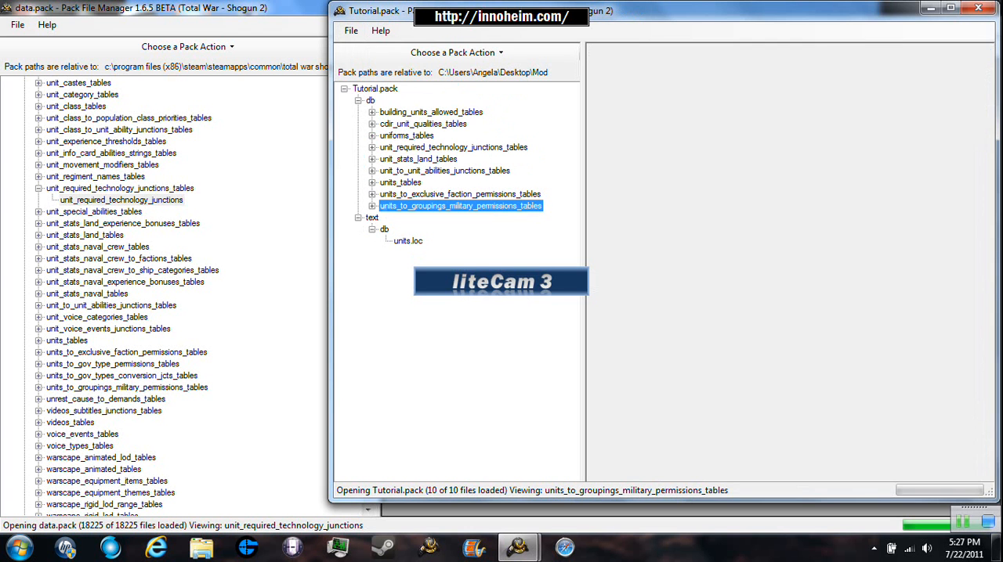
- Open units.loc, sort its entries by Tag, and locate the Naginata Warrior Monk Cavalry on-screen name
left_click(408, 242)
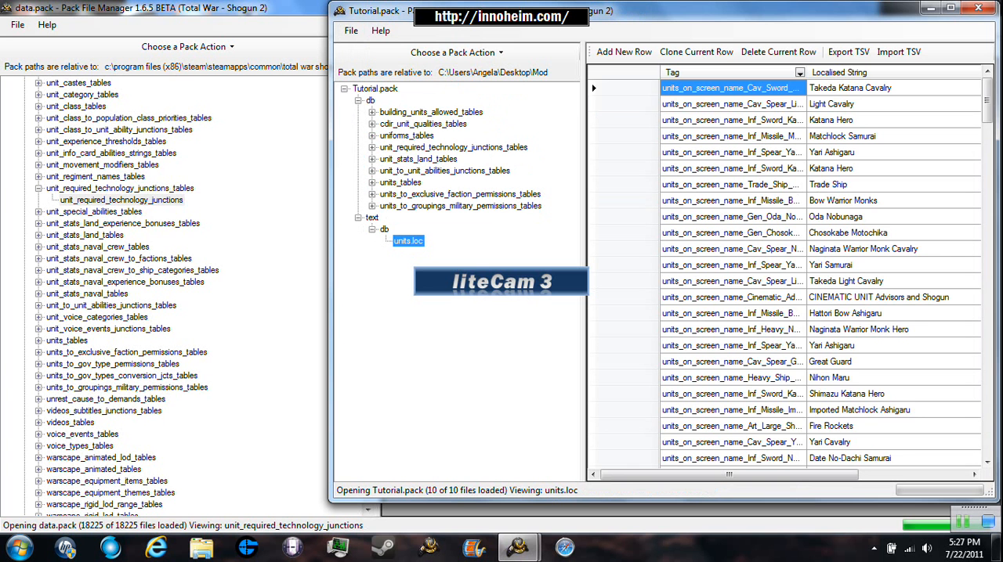
left_click_drag(987, 101, 987, 433)
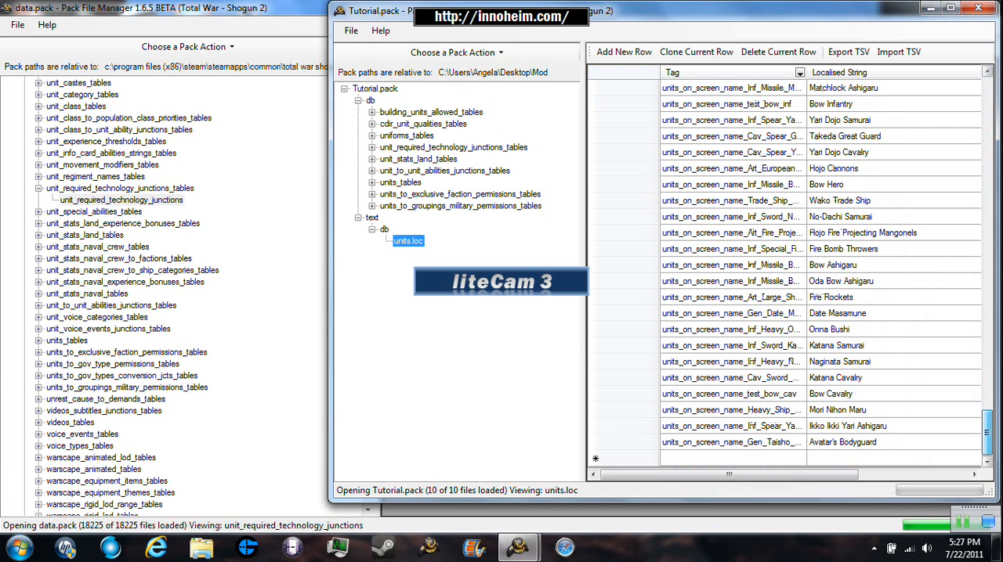
left_click(729, 72)
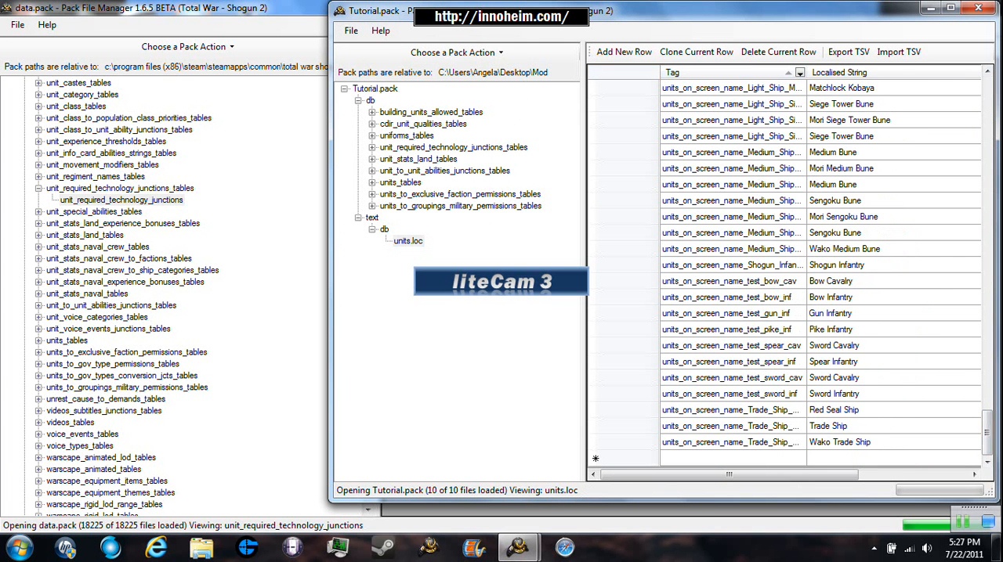
left_click_drag(987, 433, 987, 133)
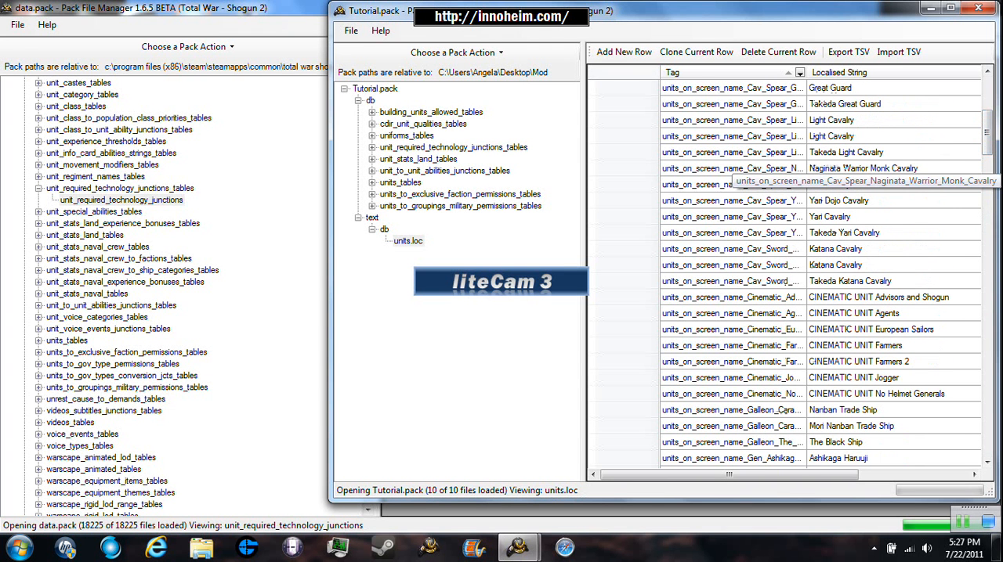
- Clone the Naginata Warrior Monk Cavalry on-screen name row in units.loc and locate the copy in the list
left_click(624, 168)
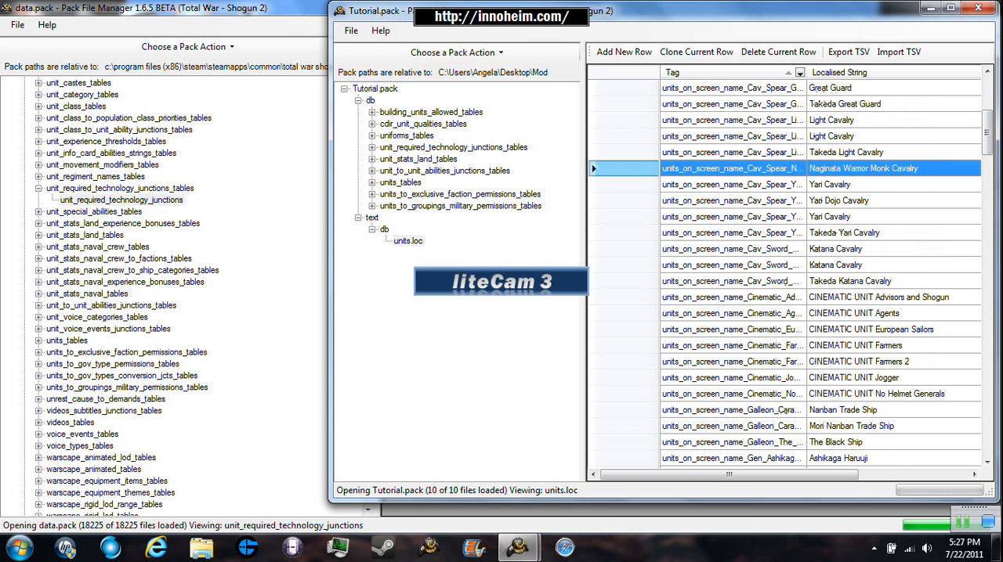
left_click(695, 52)
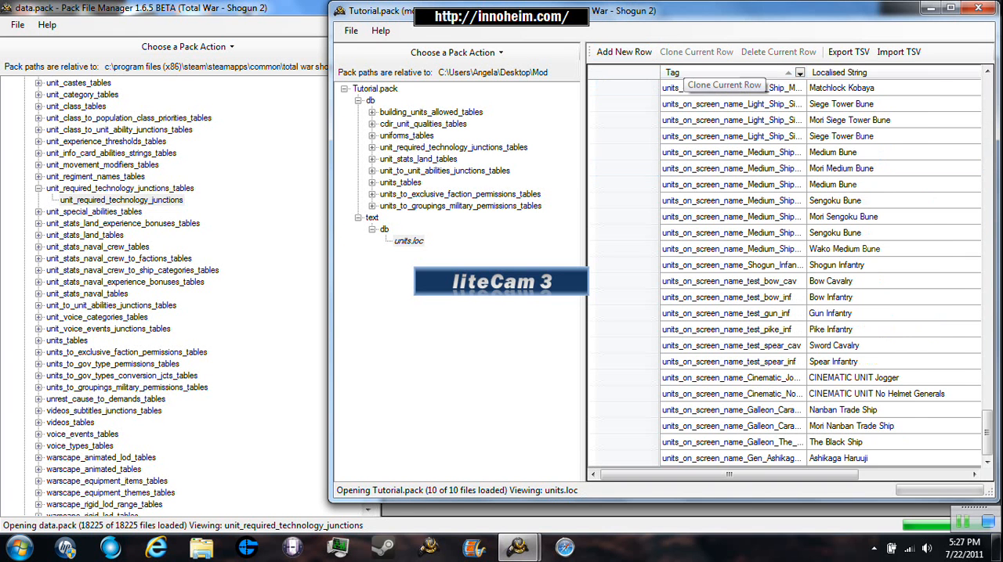
left_click(787, 441)
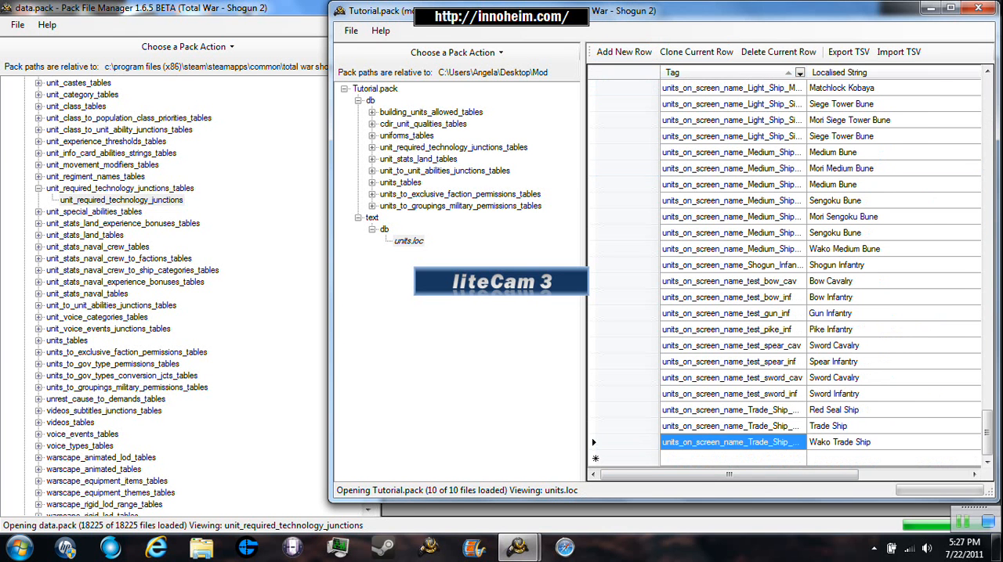
left_click(789, 458)
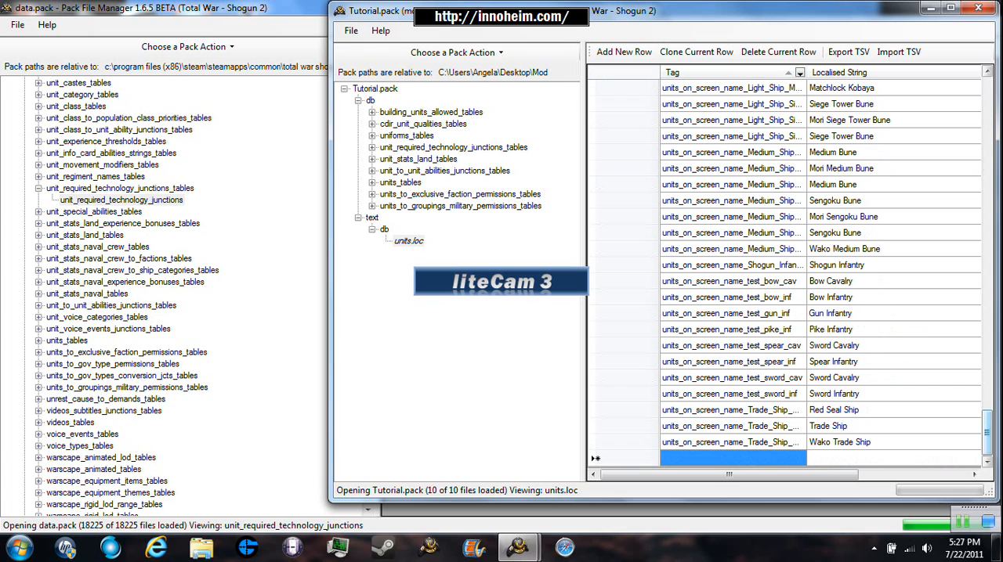
left_click_drag(987, 434, 987, 125)
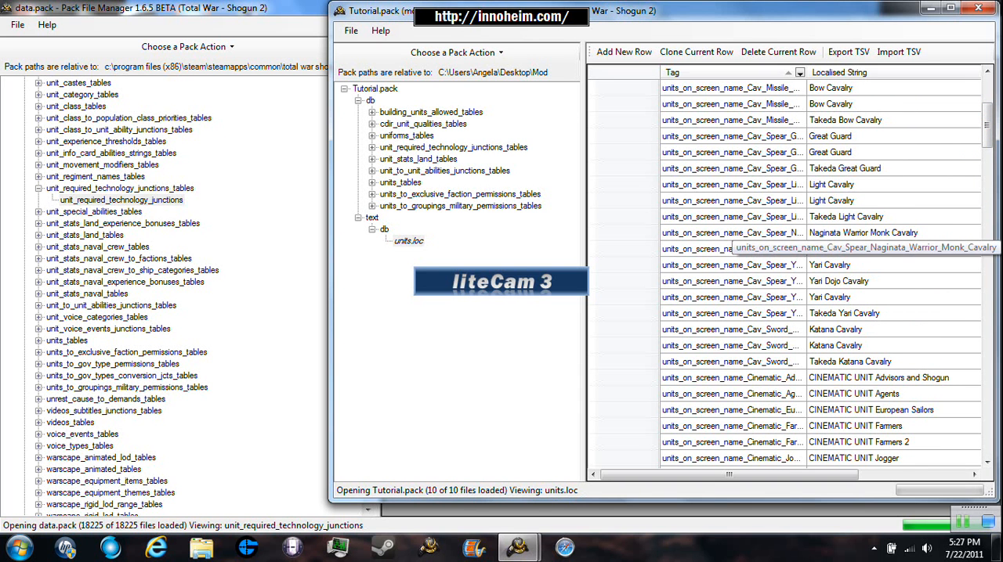
- Set the cloned row's Tag to units_on_screen_name_Cav_Spear_Naginata_Katana_Monk_Cavalry, replacing Warrior with Katana
left_click(799, 249)
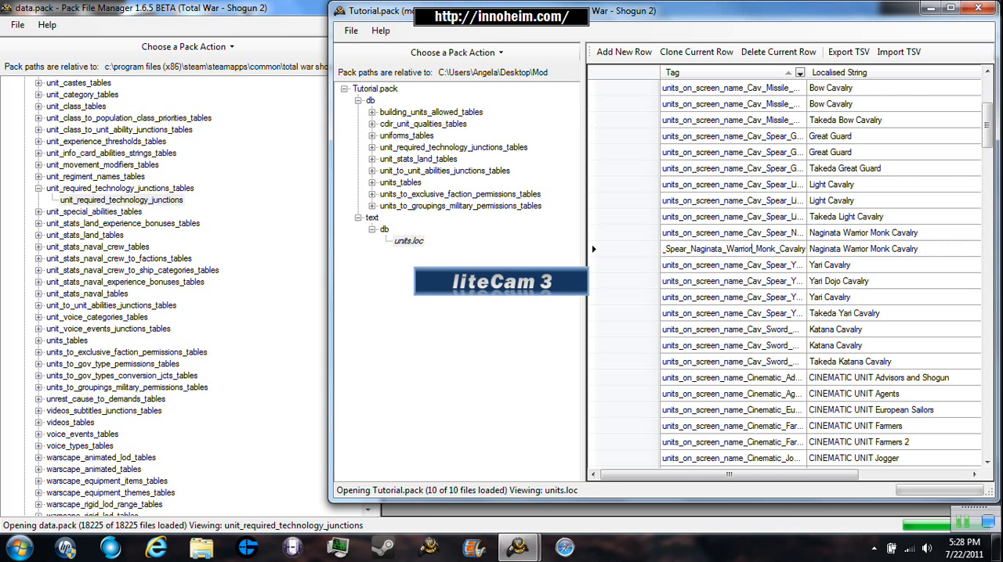
key("BackSpace")
key("BackSpace")
key("BackSpace")
key("BackSpace")
key("BackSpace")
key("BackSpace")
key("BackSpace")
type("Katana")
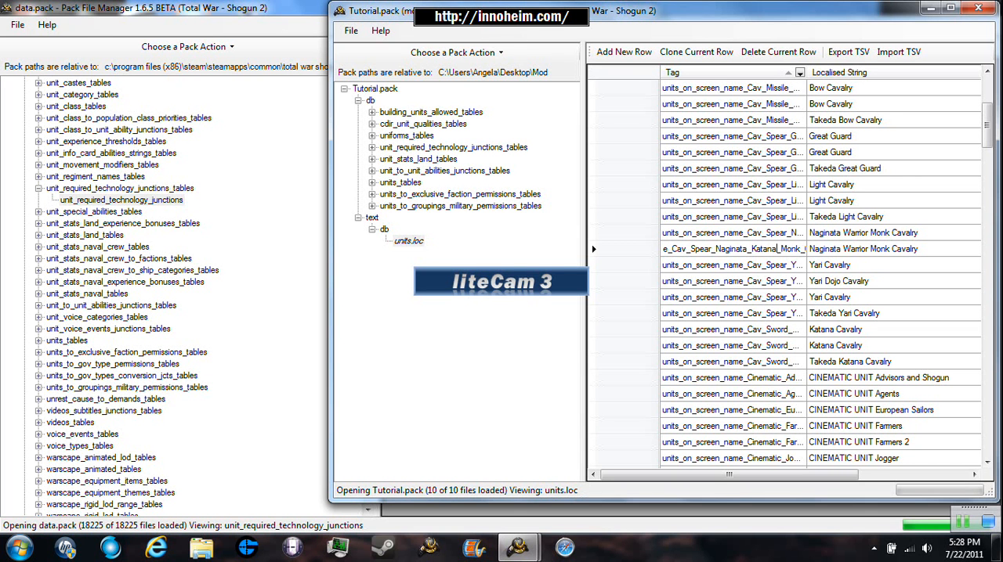
key("End")
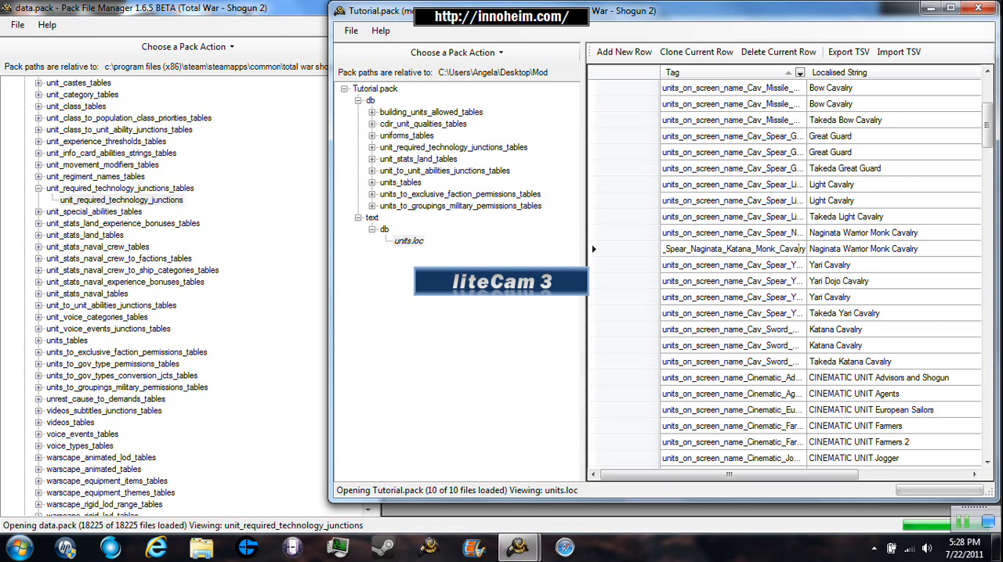
key("Return")
- Open the cloned row's Localised String for editing, leave it, and save the pack with the new units.loc entry
left_click(862, 249)
left_click(862, 249)
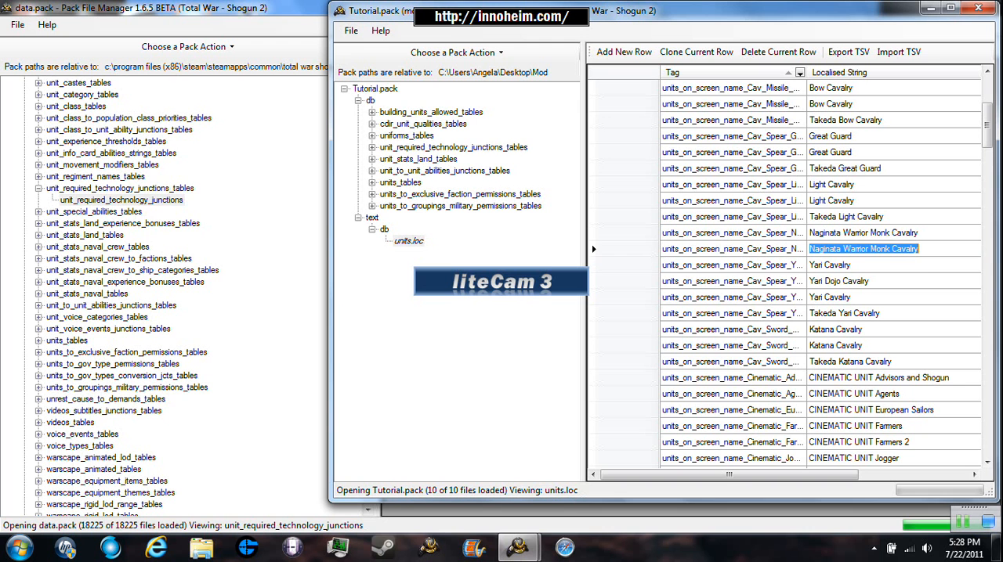
key("End")
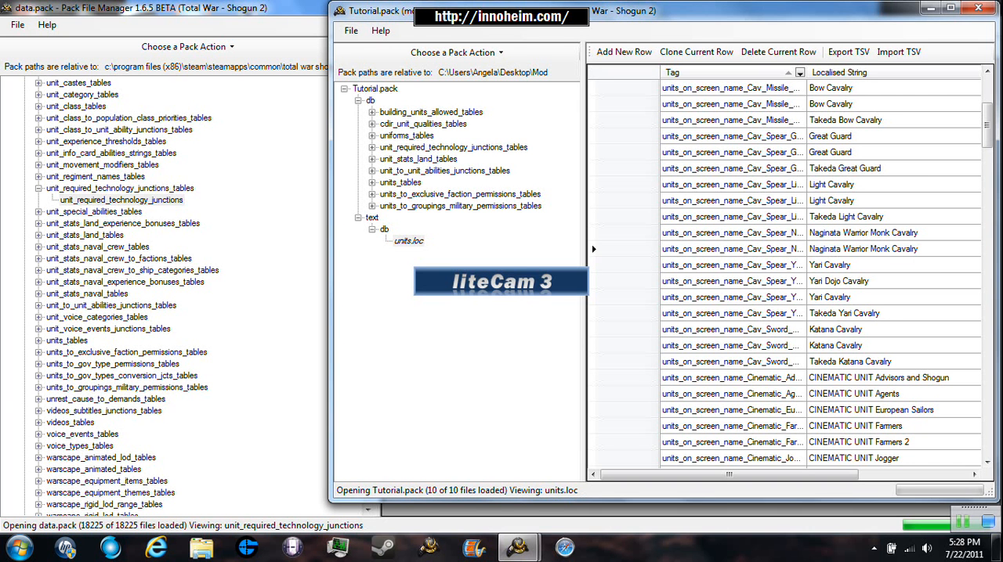
key("alt")
key("Down")
key("Down")
key("Down")
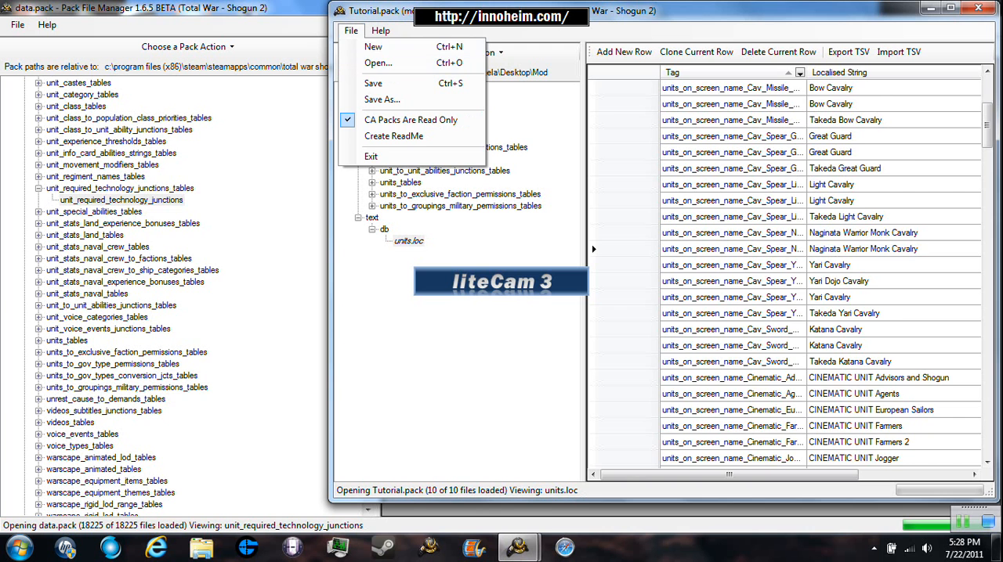
key("Return")
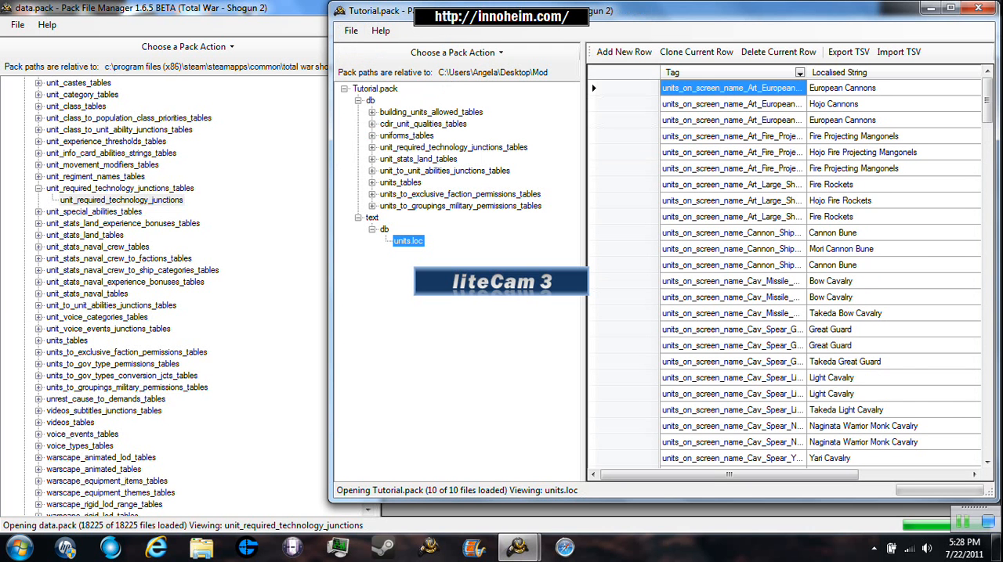
- Change the pack type of Tutorial.pack to Movie
left_click(375, 89)
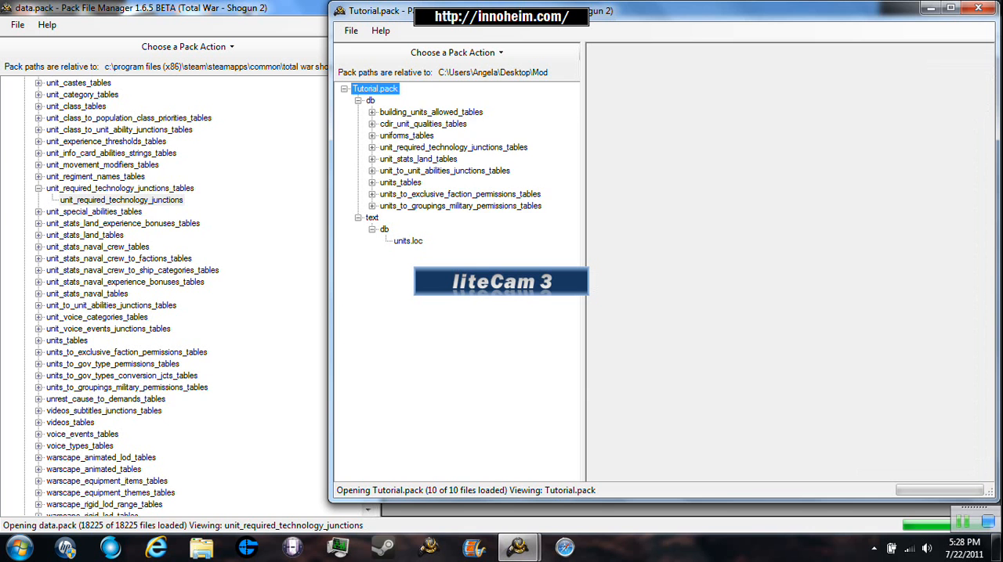
right_click(392, 90)
mouse_move(470, 265)
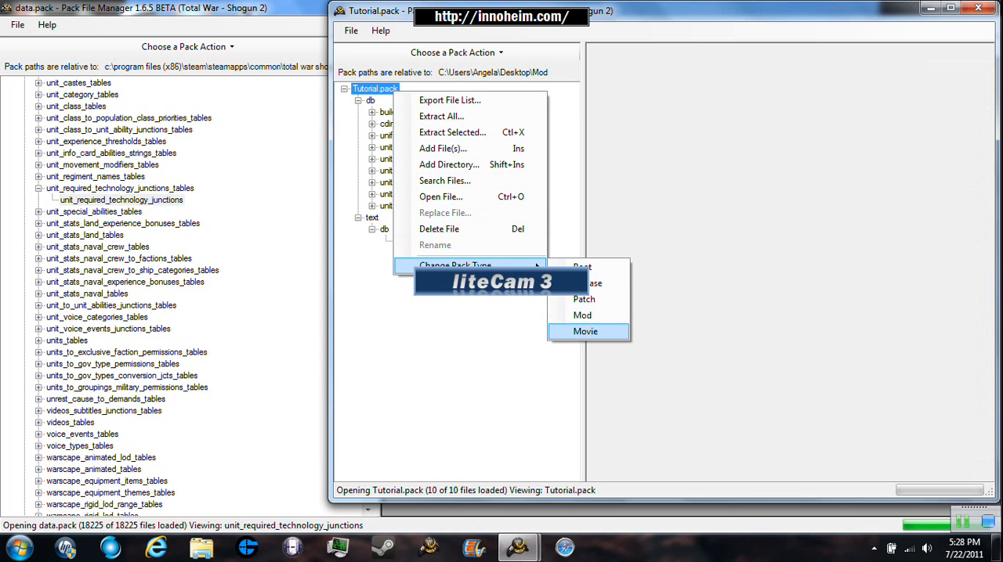
left_click(585, 331)
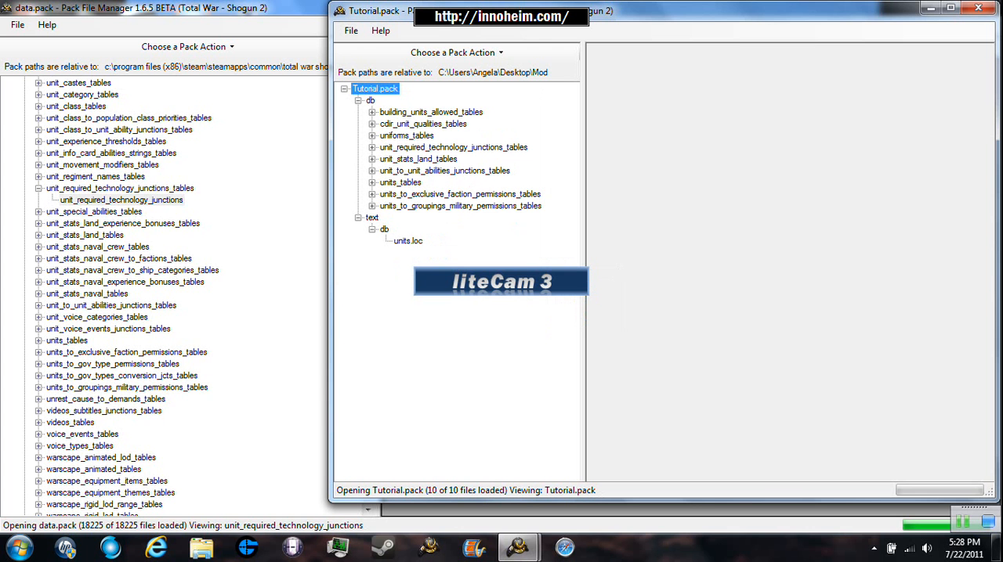
left_click(351, 31)
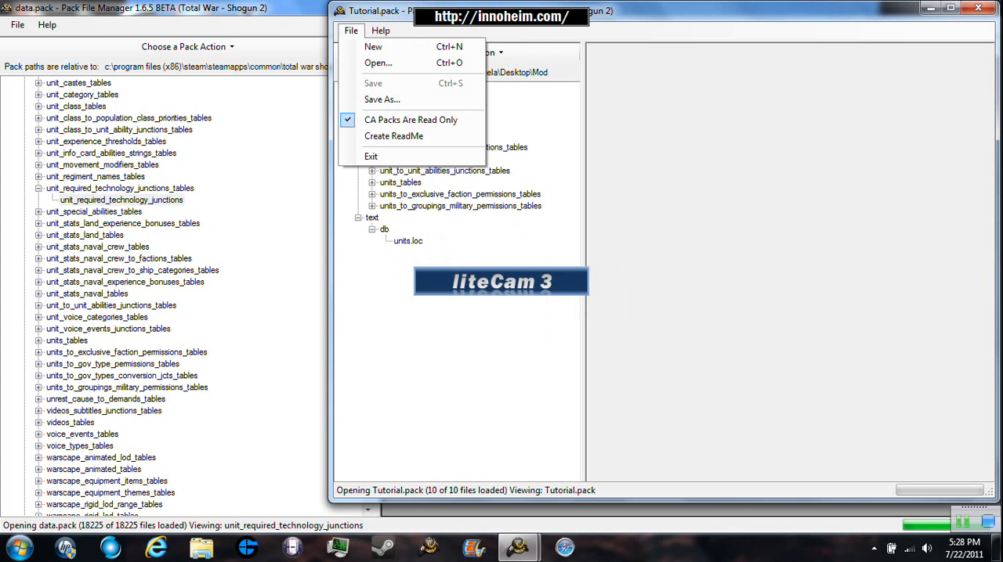
left_click(270, 196)
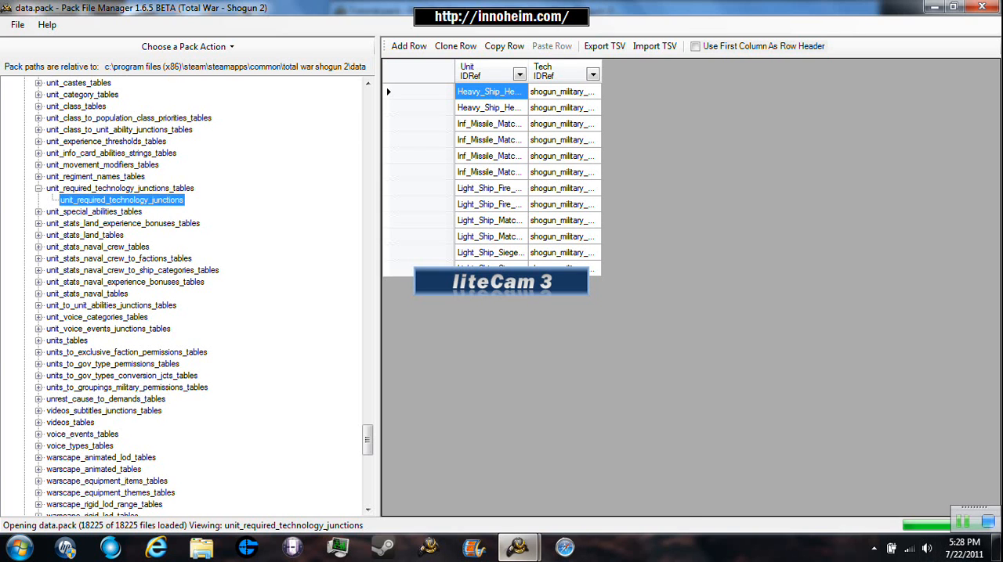
left_click(519, 549)
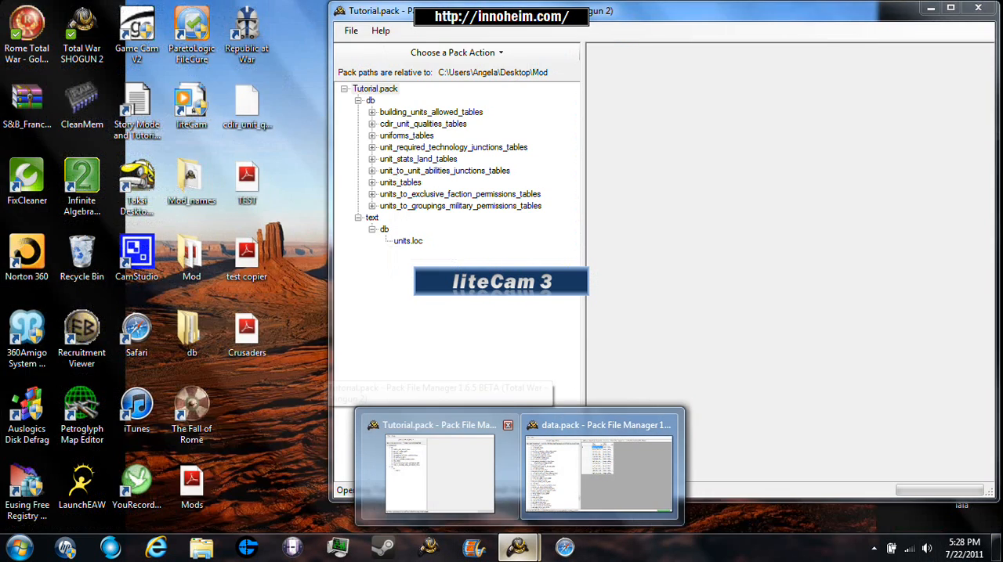
left_click(599, 470)
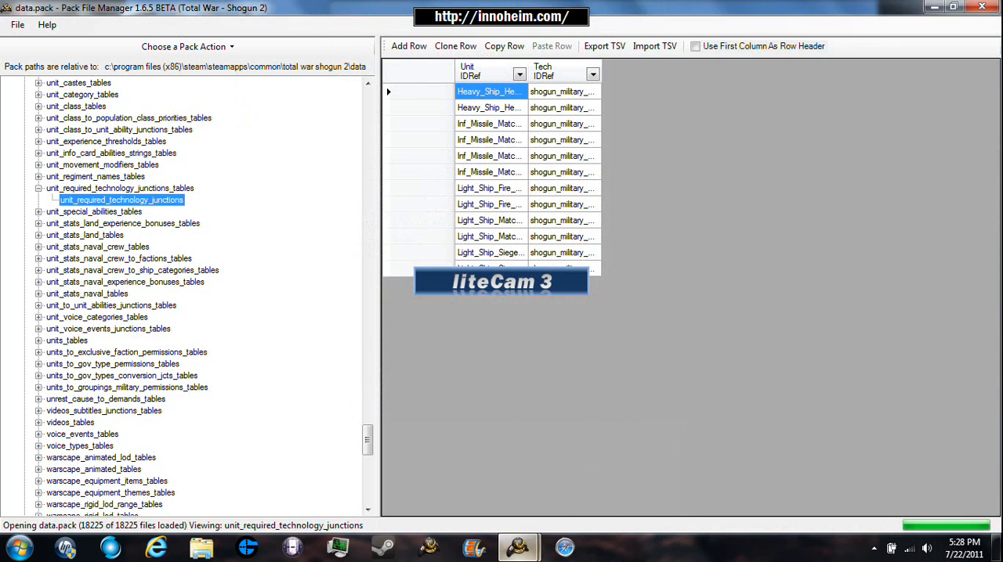
- Switch to Windows Explorer, open the Mod folder on the Desktop, and copy the Tutorial pack file
left_click(202, 548)
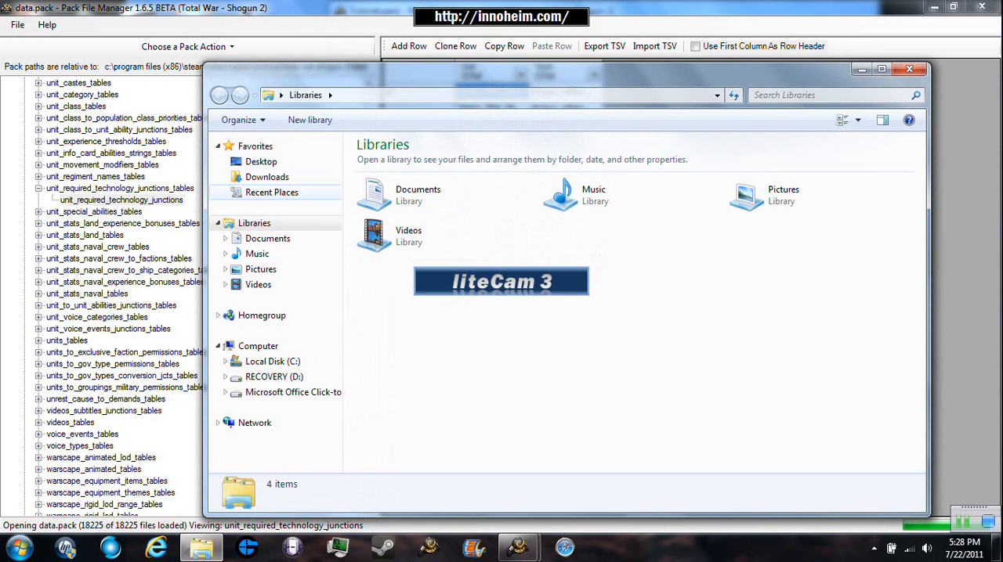
left_click(262, 162)
left_click_drag(919, 212, 920, 343)
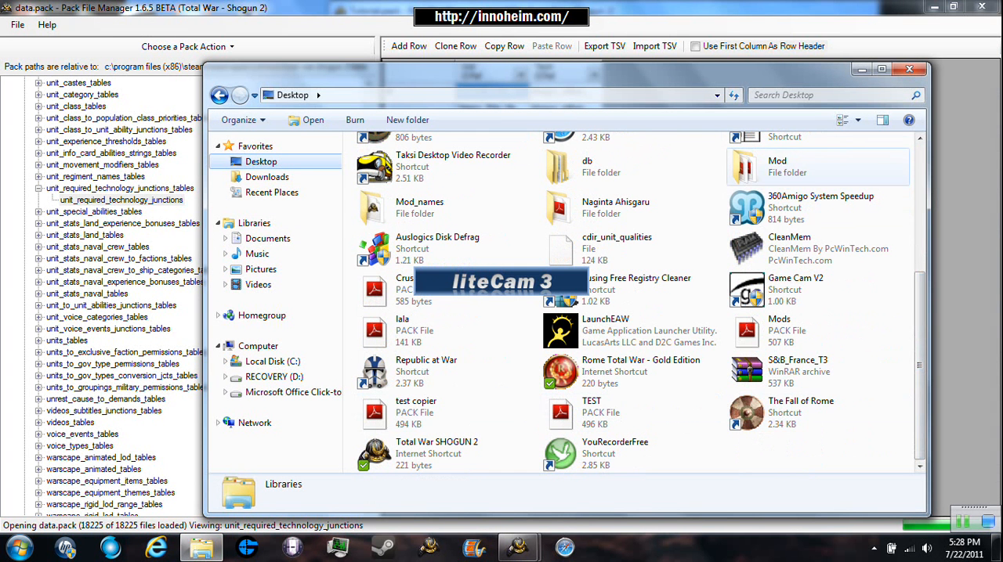
double_click(764, 167)
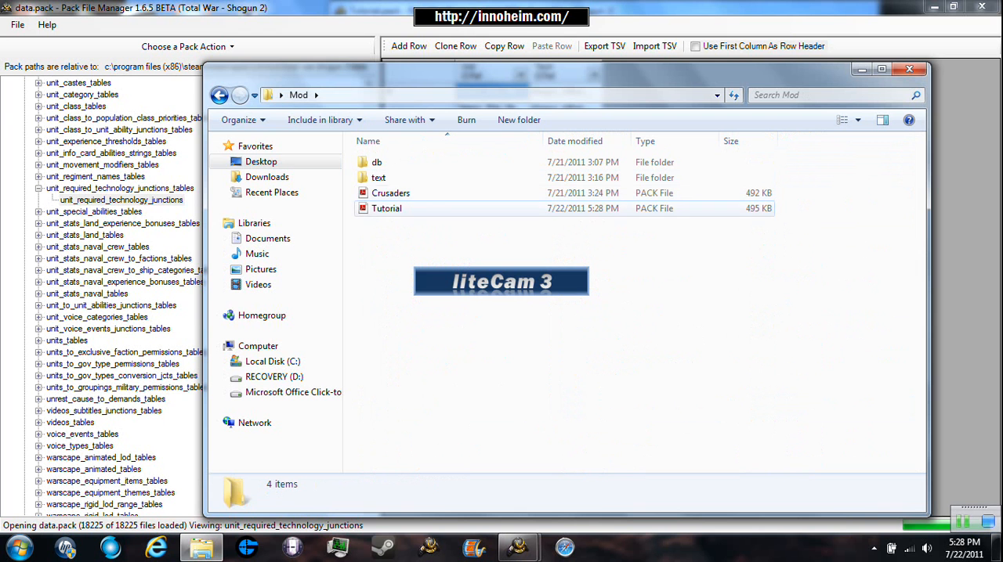
left_click(386, 209)
right_click(389, 207)
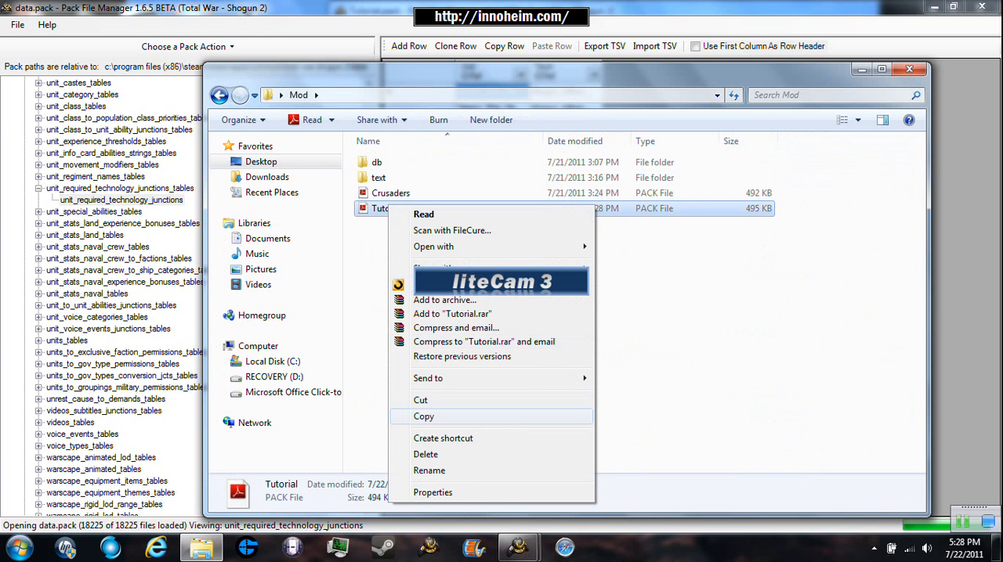
left_click(423, 416)
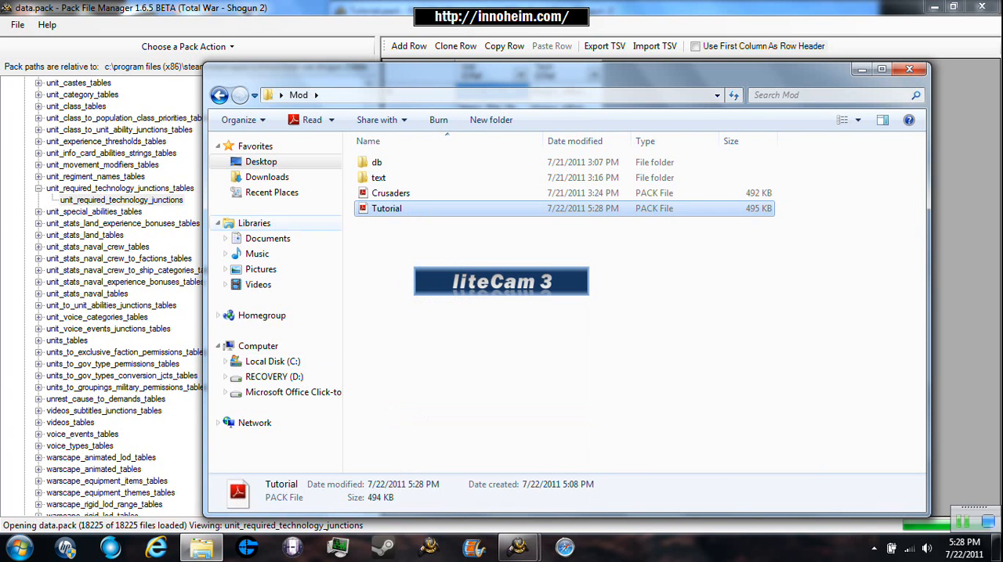
- Paste the Tutorial pack file into the data folder of total war shogun 2, reached through Recent Places, and minimize the Explorer window
left_click(271, 192)
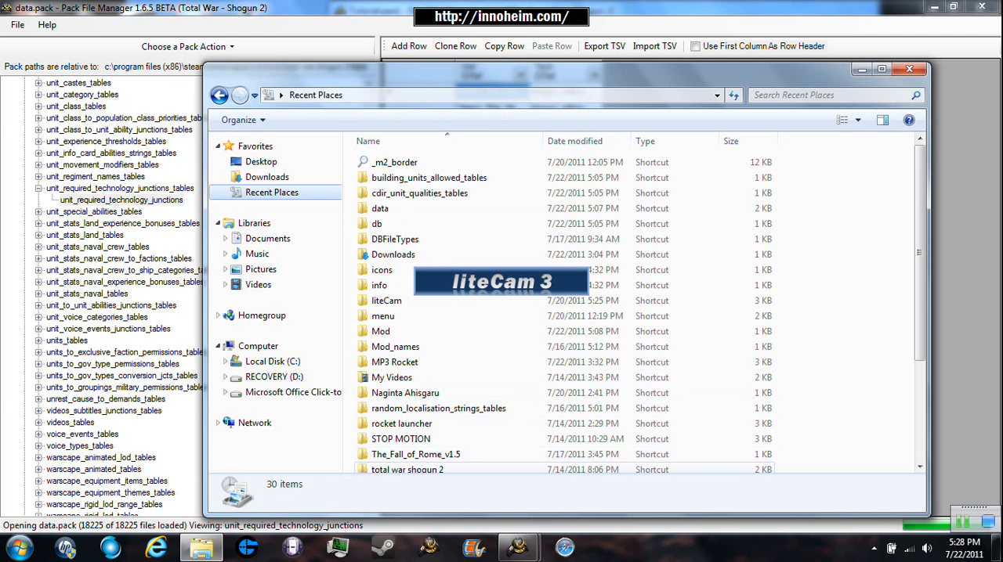
double_click(407, 463)
double_click(380, 178)
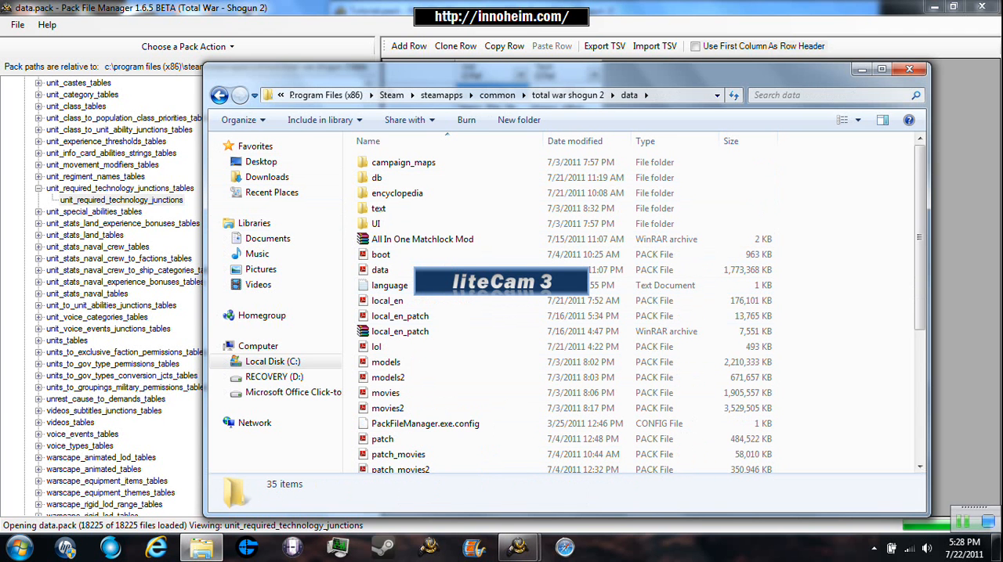
right_click(848, 328)
mouse_move(893, 368)
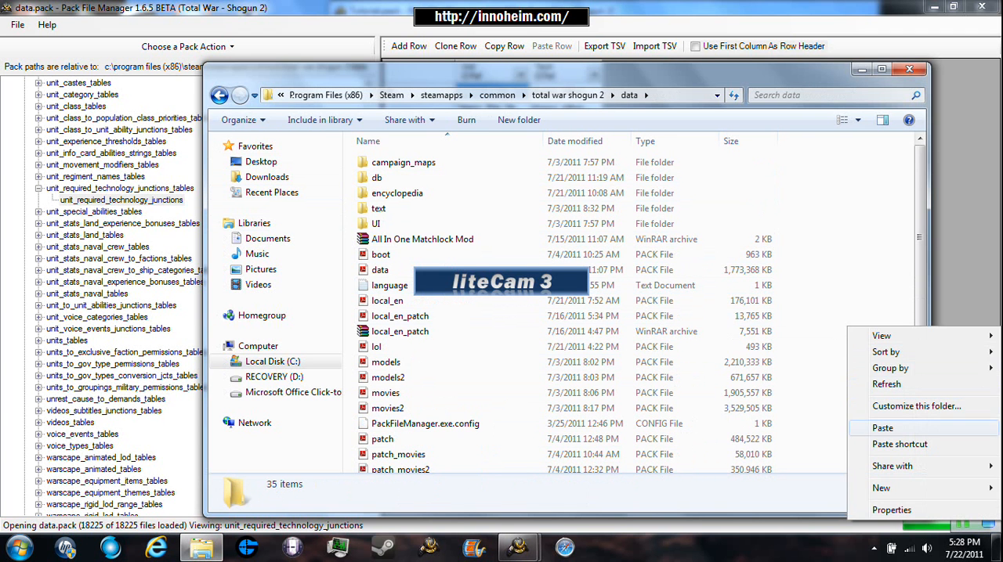
left_click(882, 429)
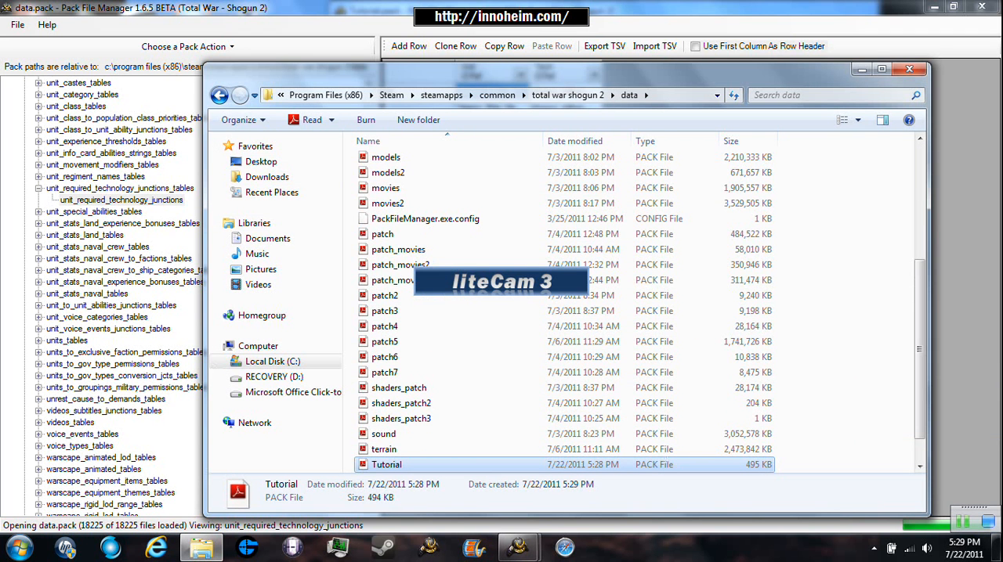
left_click(861, 70)
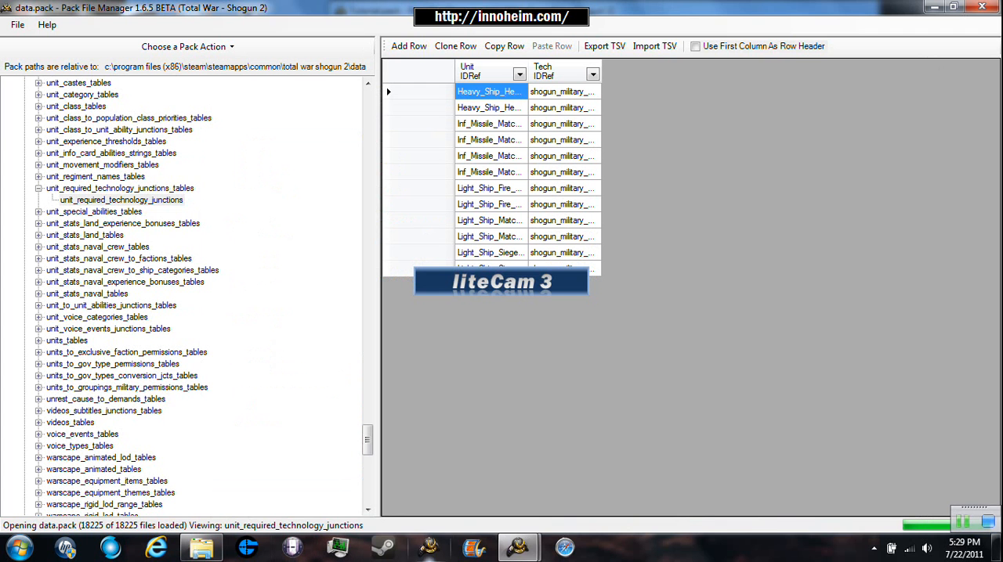
mouse_move(517, 557)
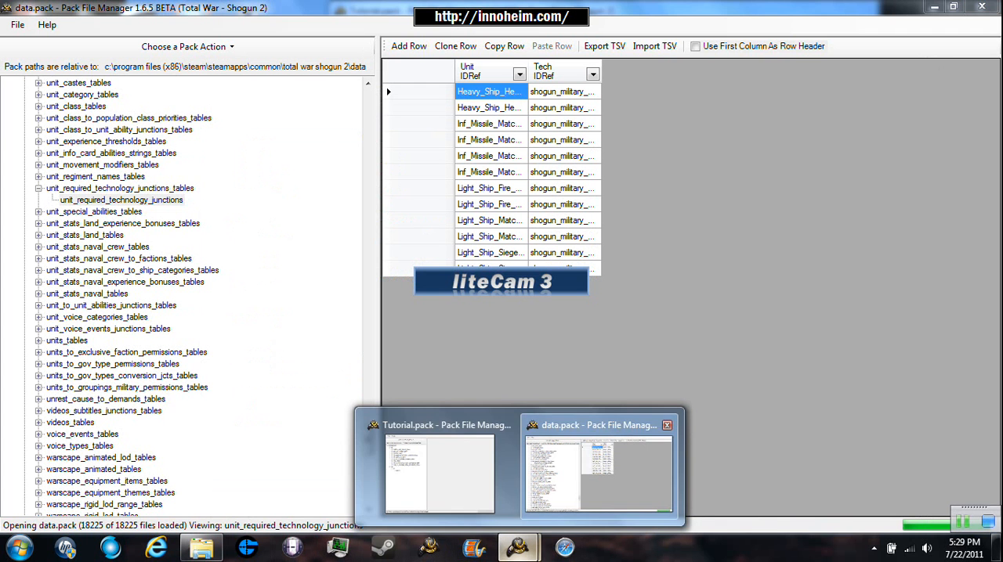